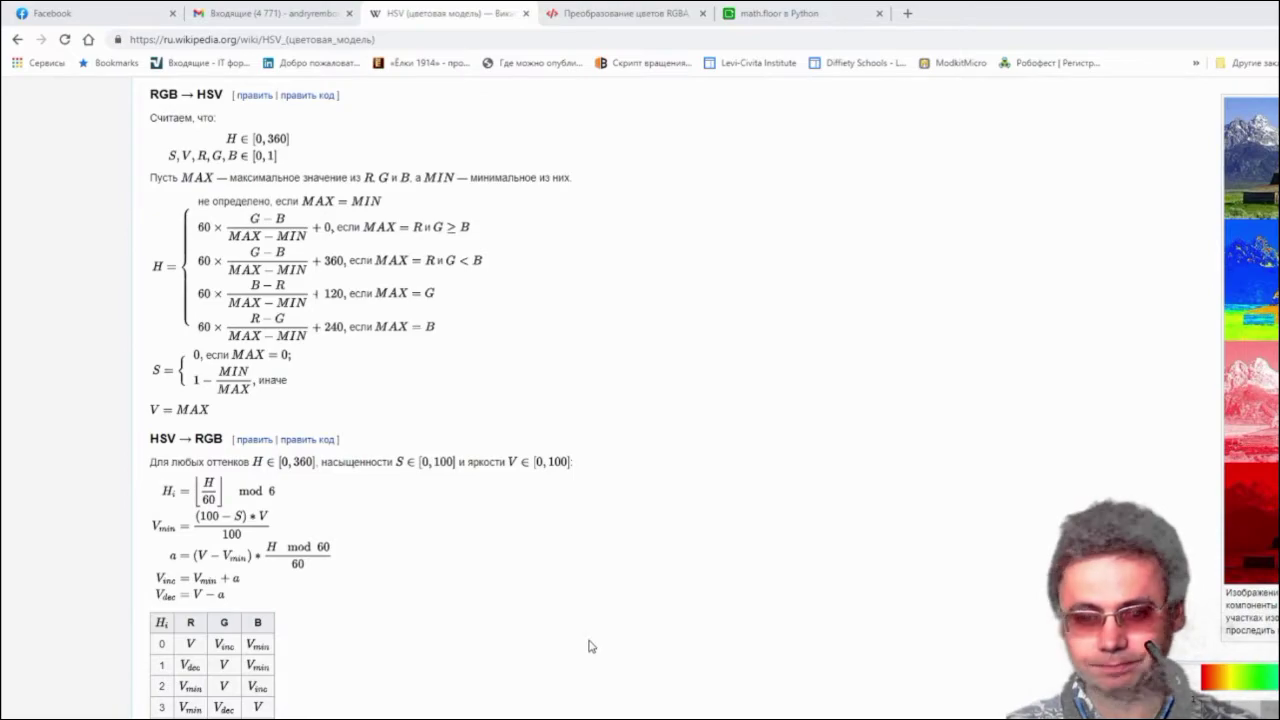
Scroll the Russian HSV article back up to its introduction and table of contents
scroll(523, 480, "up", 7)
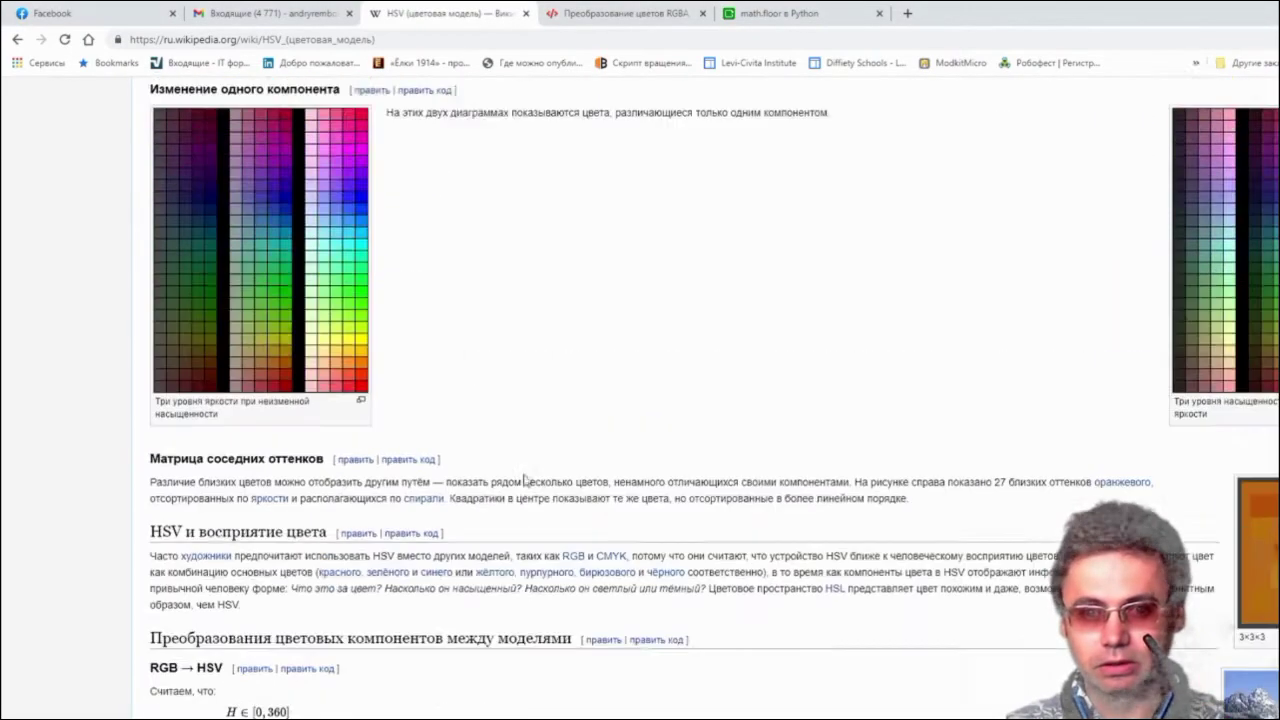
scroll(523, 480, "up", 10)
scroll(523, 480, "up", 12)
scroll(523, 480, "up", 3)
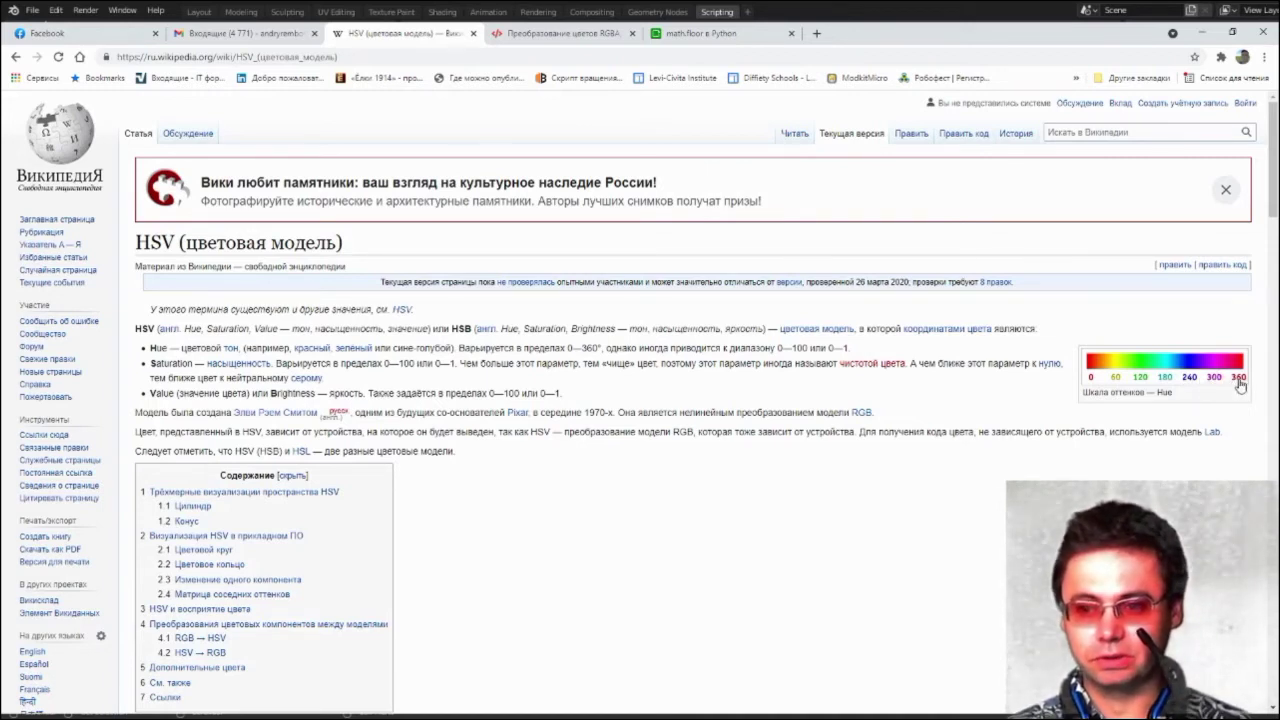
mouse_move(1165, 368)
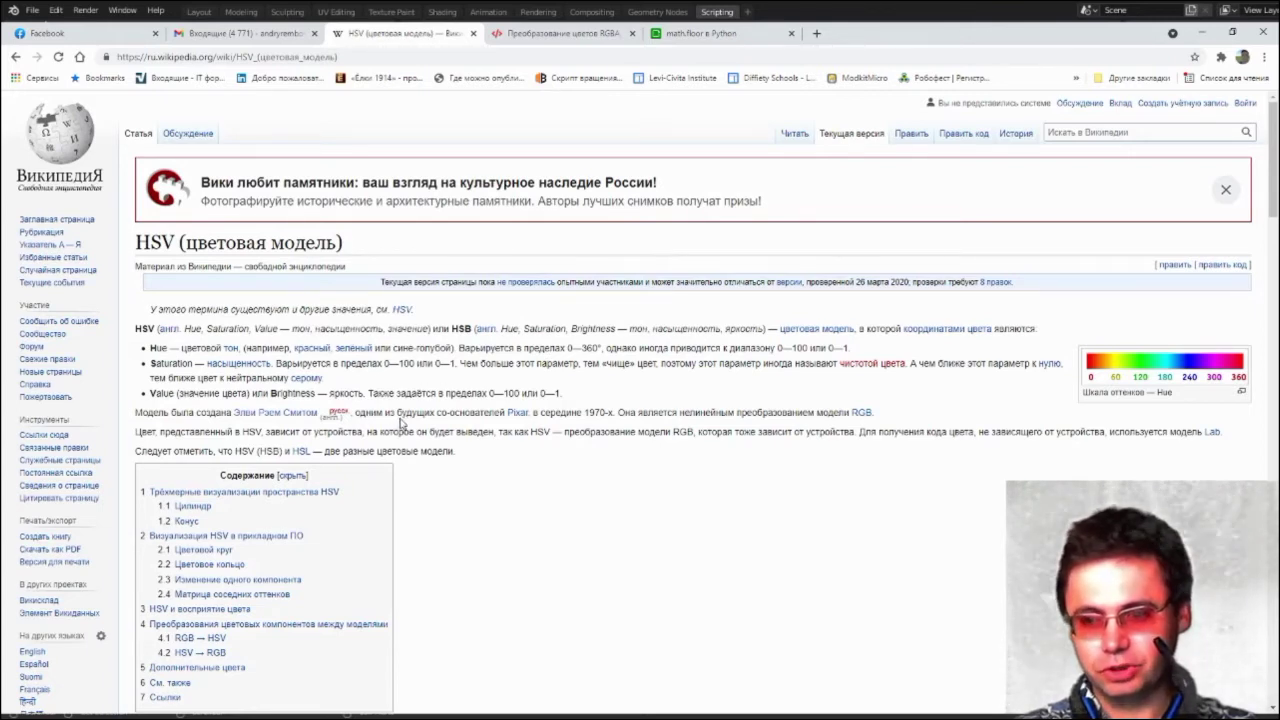
scroll(400, 423, "down", 3)
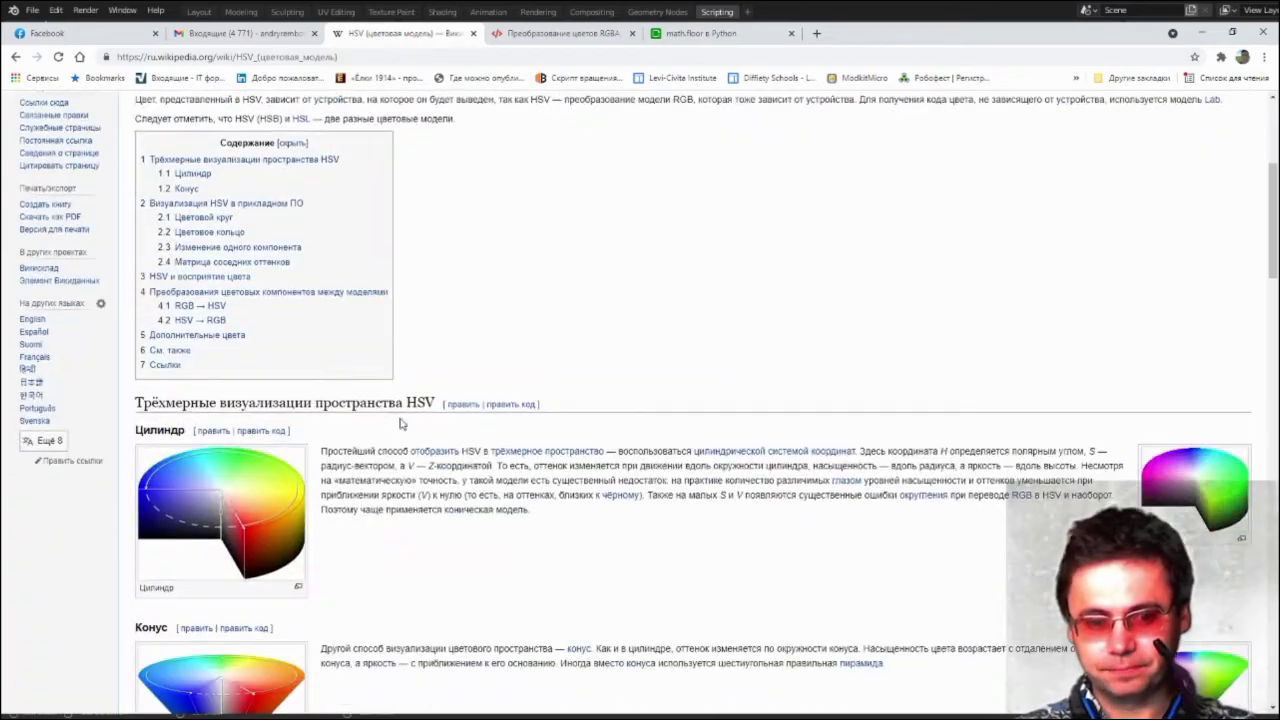
scroll(400, 423, "down", 2)
scroll(401, 424, "down", 5)
scroll(400, 423, "down", 3)
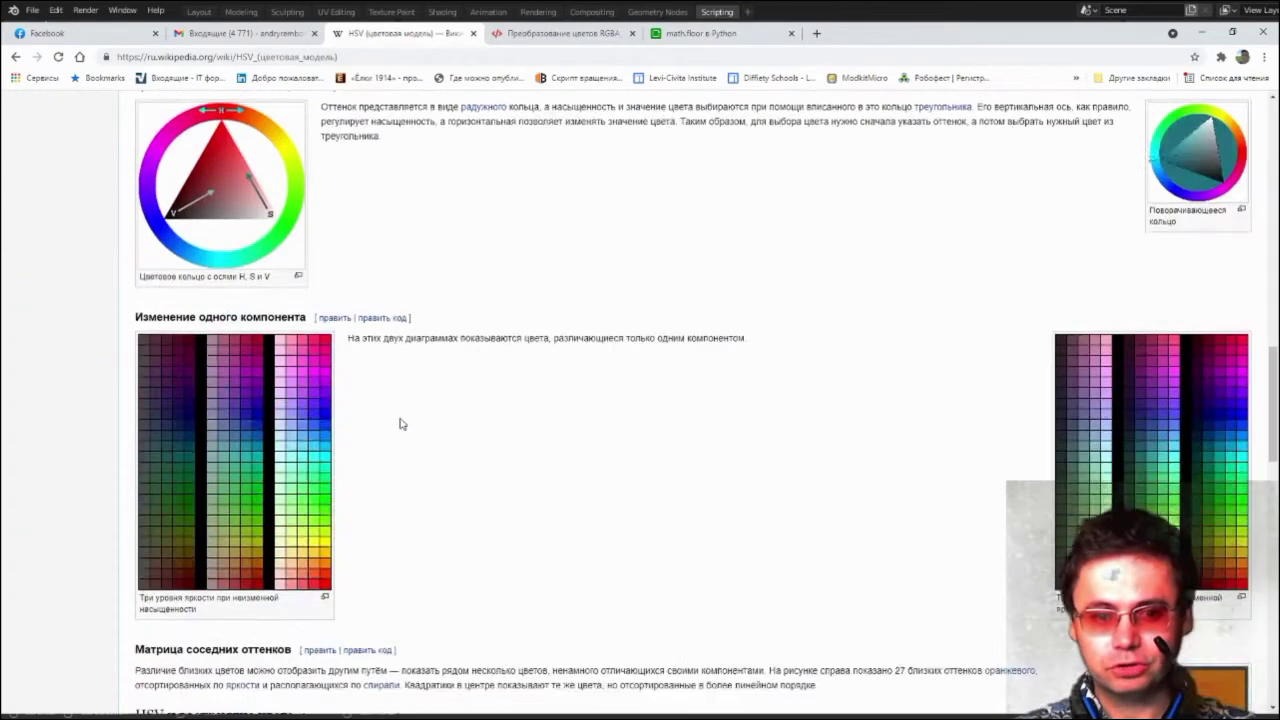
scroll(400, 423, "down", 3)
scroll(400, 423, "down", 3)
scroll(400, 423, "down", 1)
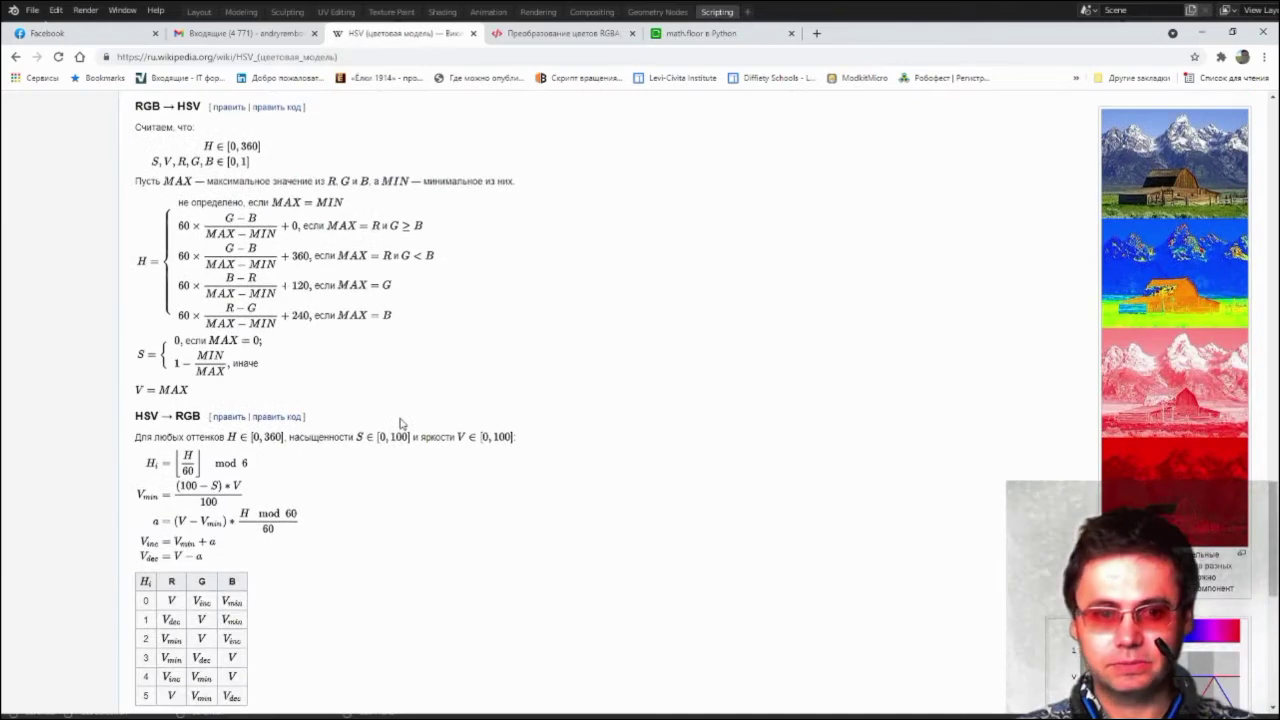
scroll(400, 423, "down", 2)
scroll(400, 423, "up", 2)
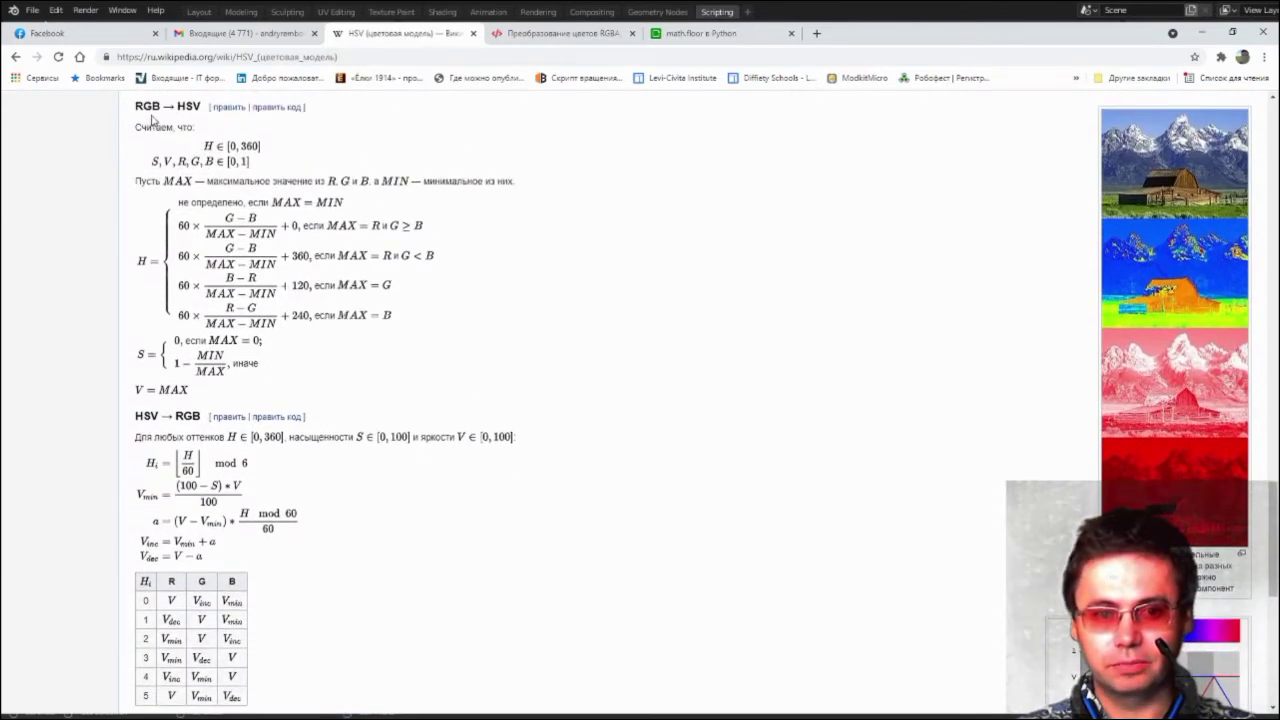
scroll(138, 278, "down", 2)
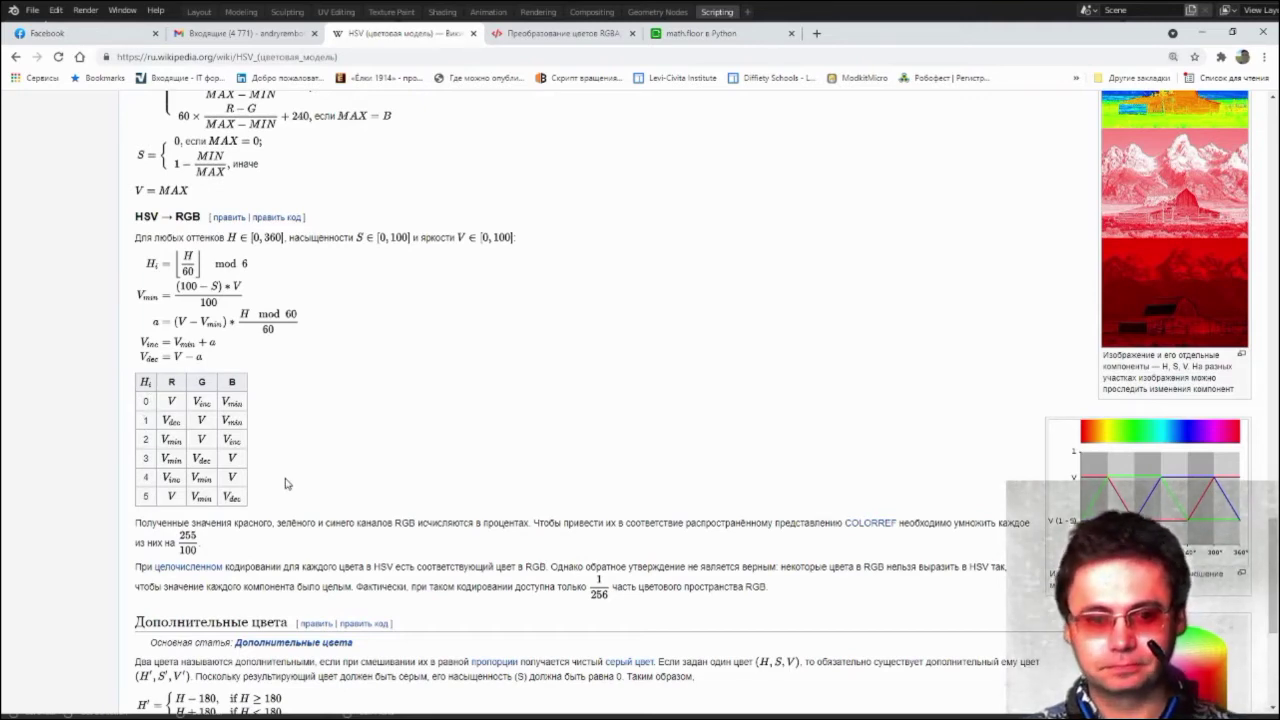
scroll(285, 483, "up", 3, "ctrl")
scroll(285, 483, "down", 2, "ctrl")
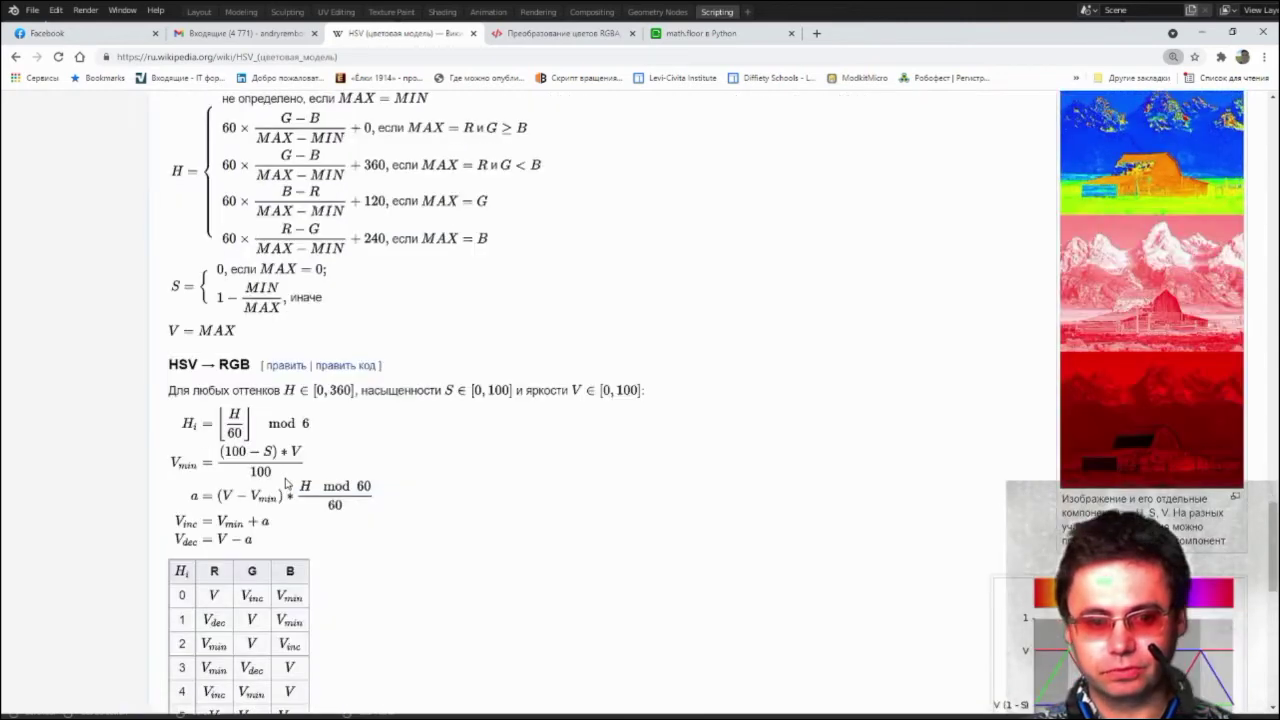
scroll(285, 483, "down", 3)
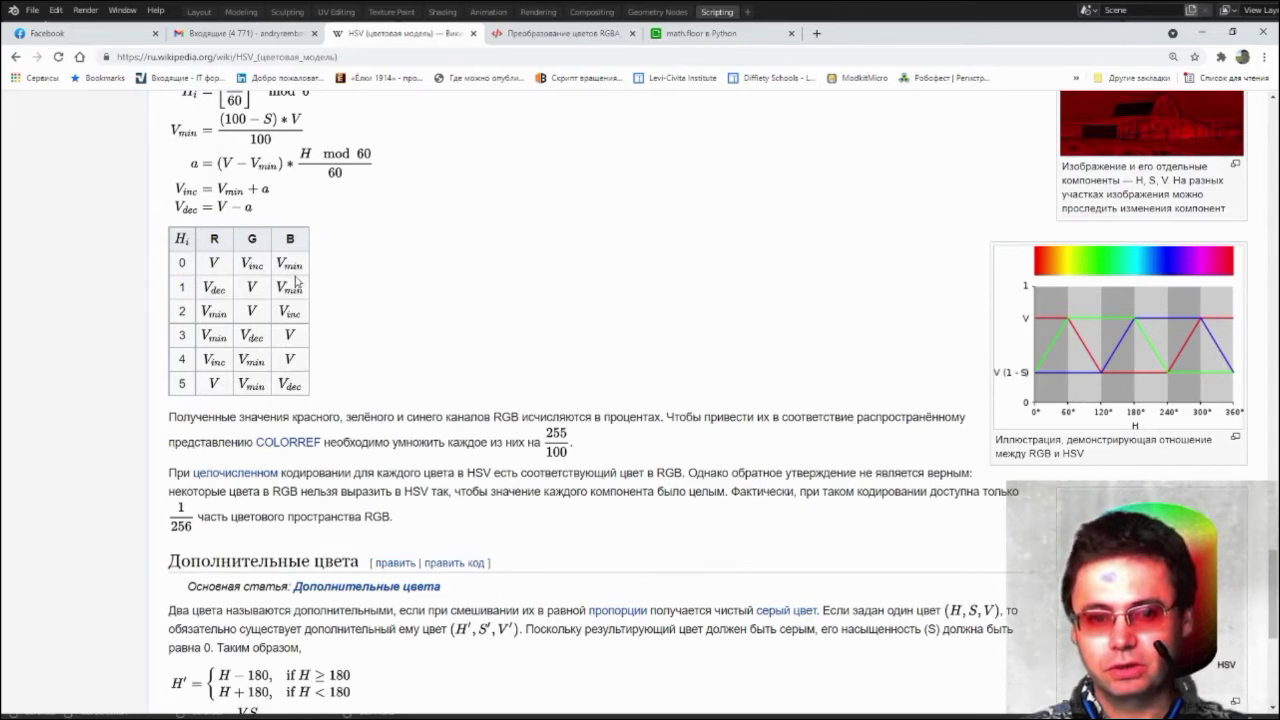
scroll(264, 310, "up", 1)
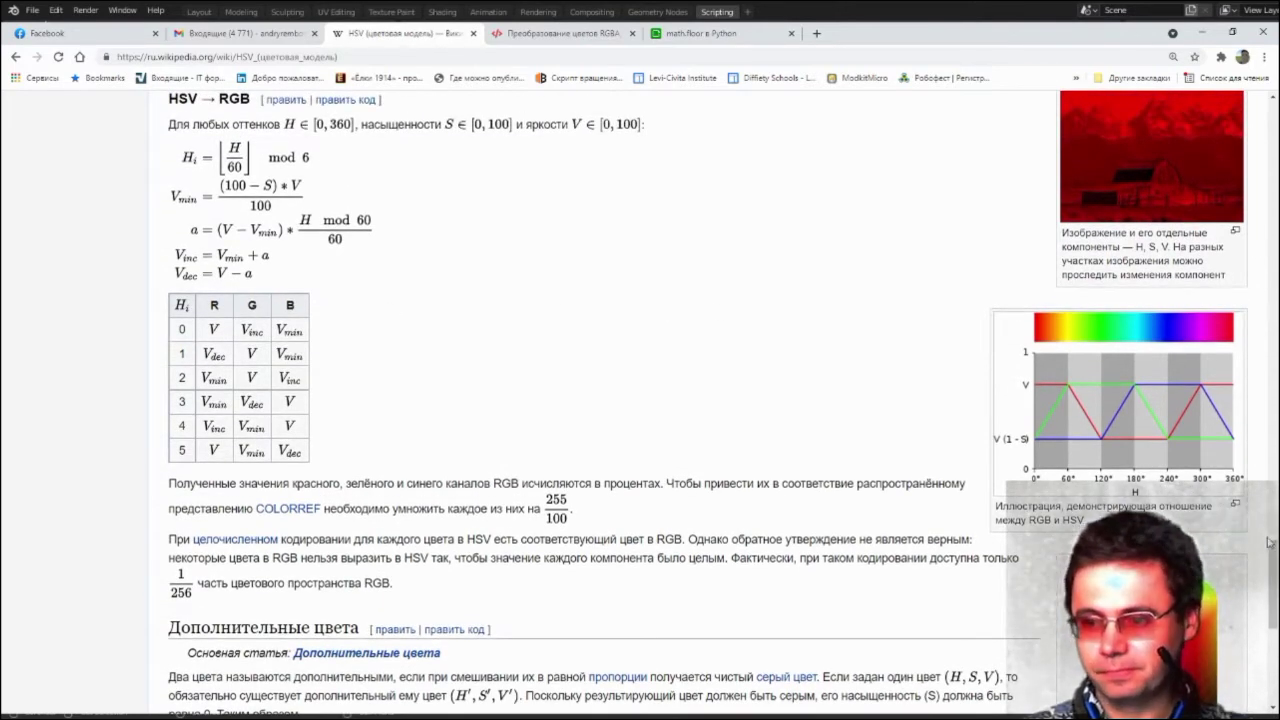
left_click_drag(1268, 541, 1265, 78)
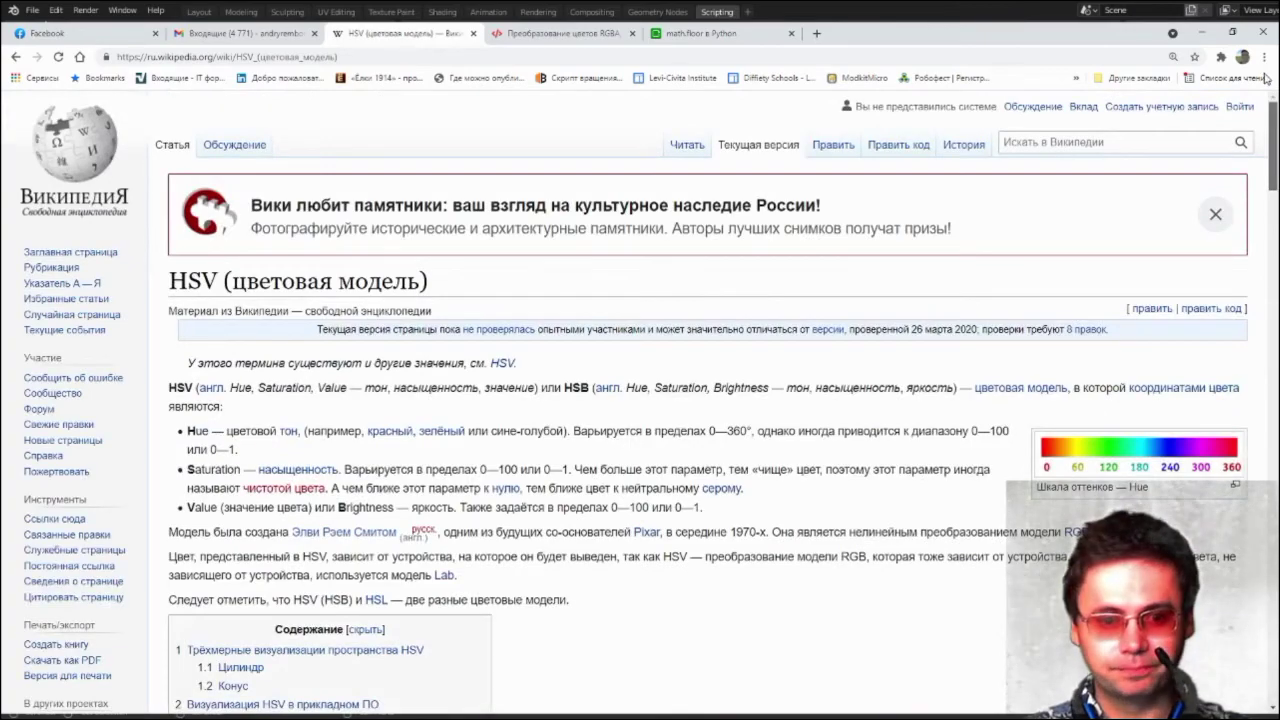
scroll(1268, 120, "down", 3)
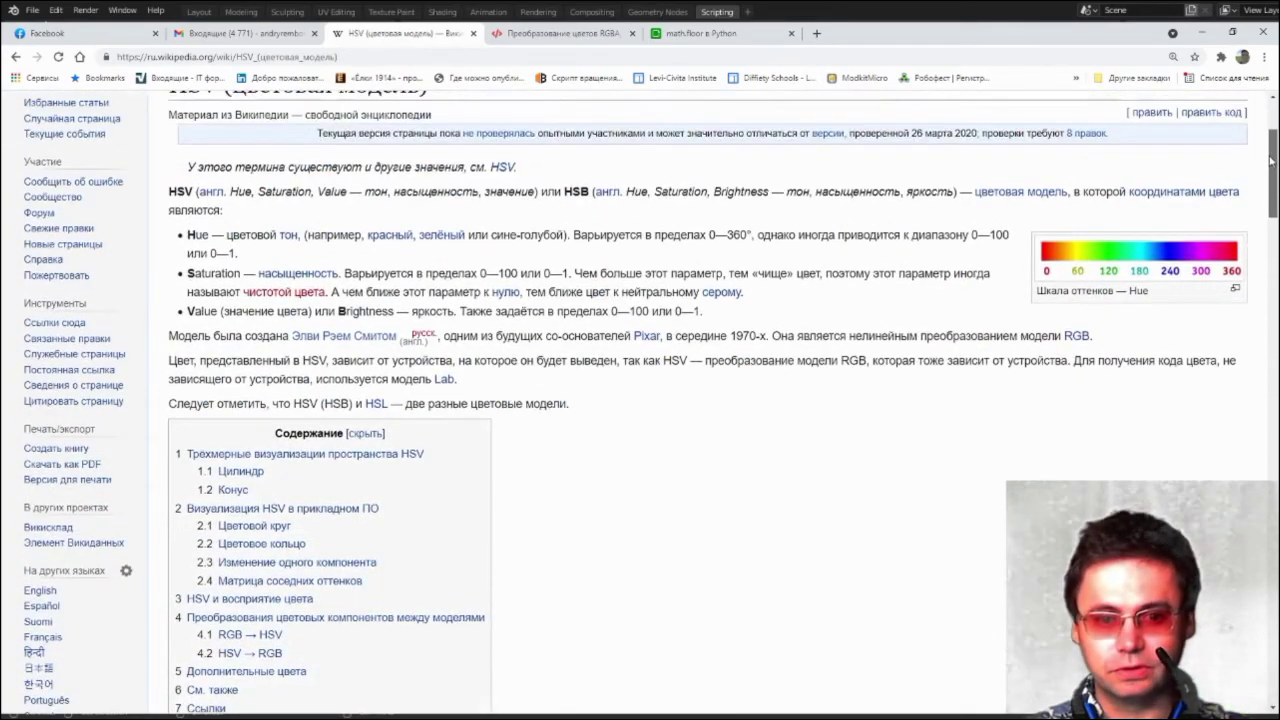
left_click_drag(1271, 160, 1271, 570)
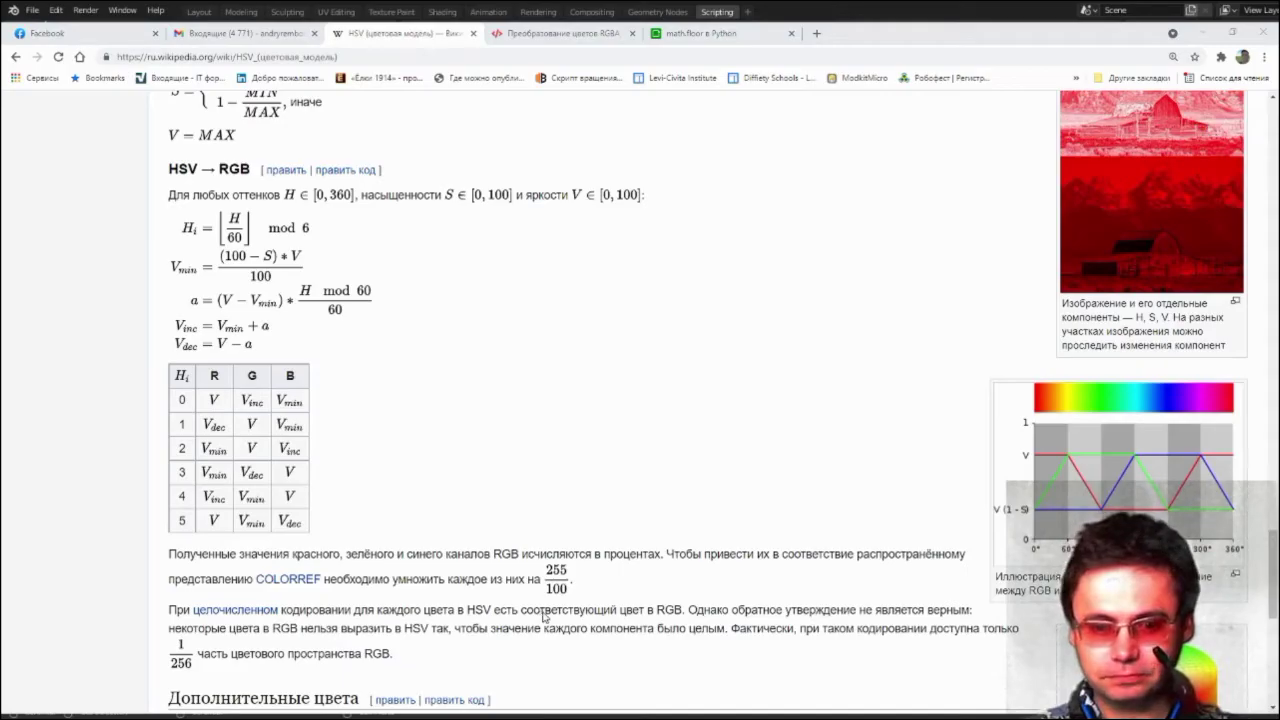
Hide Chrome to bring Blender's empty Text.001 script to the front
key("alt+Tab")
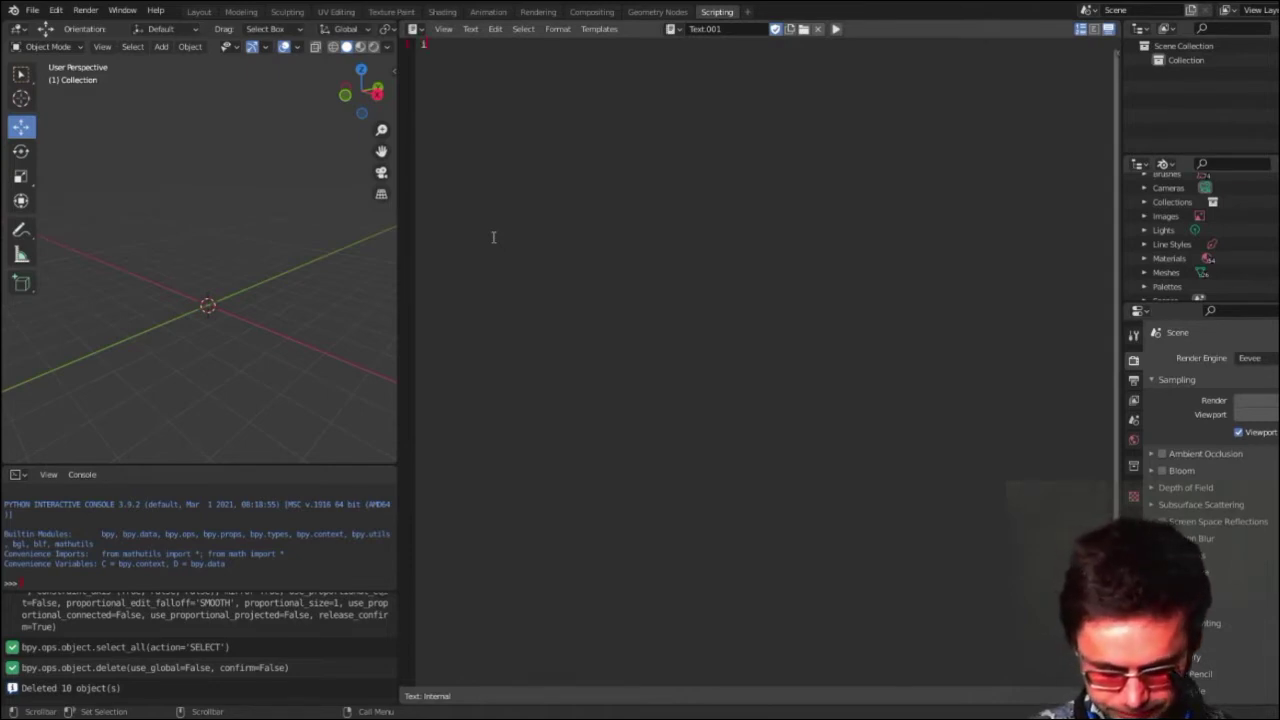
Start Text.001 with the lines 'import bby' and 'import math', then add blank lines
type("im")
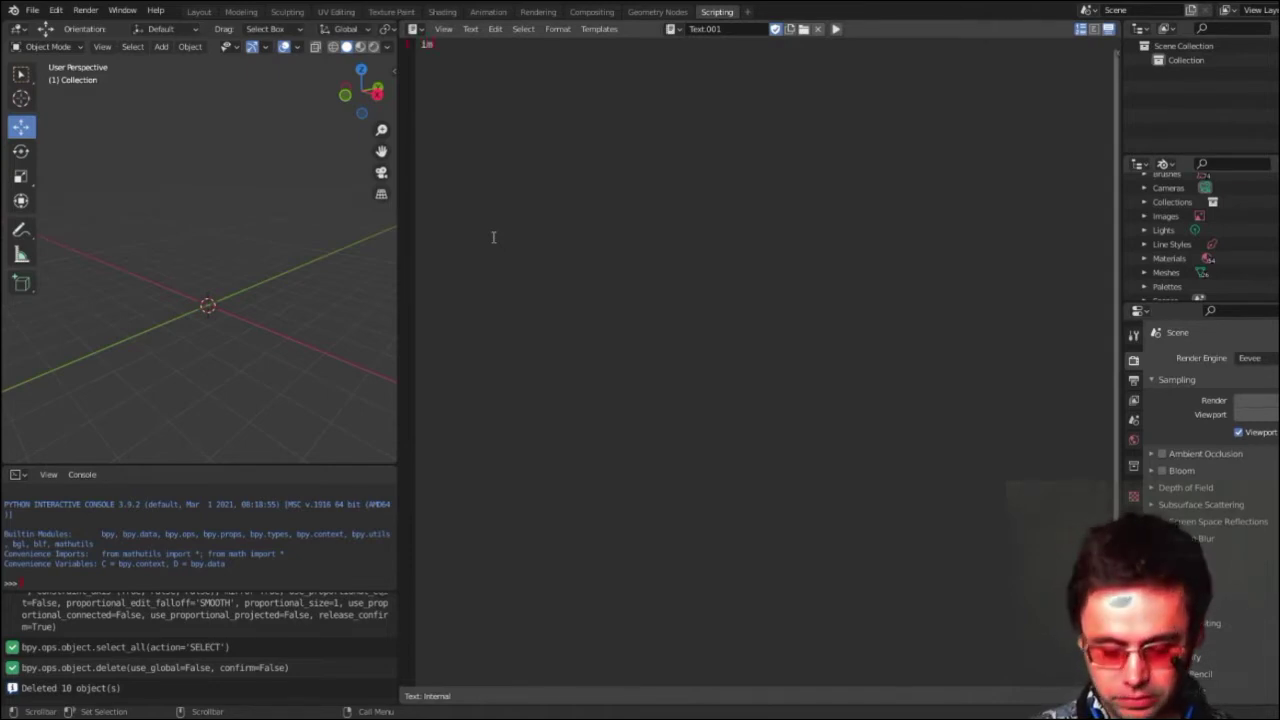
type("port pby")
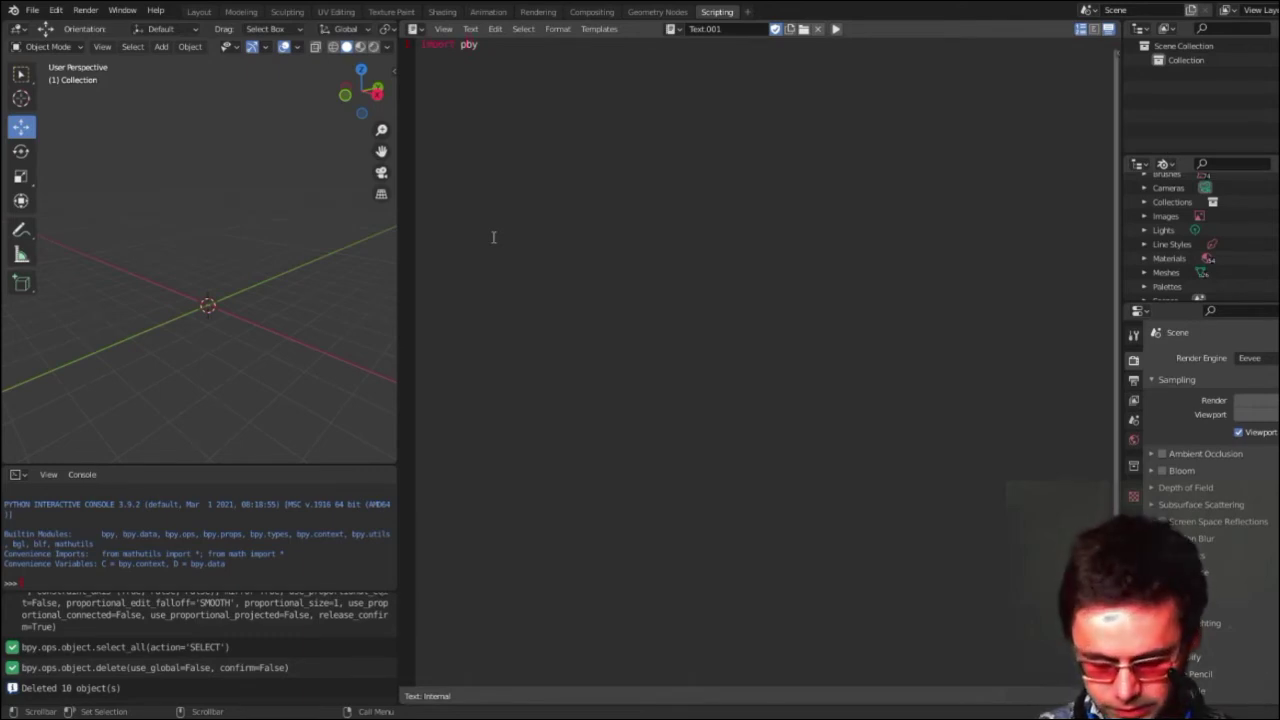
key("BackSpace")
key("BackSpace")
key("BackSpace")
type("bpy")
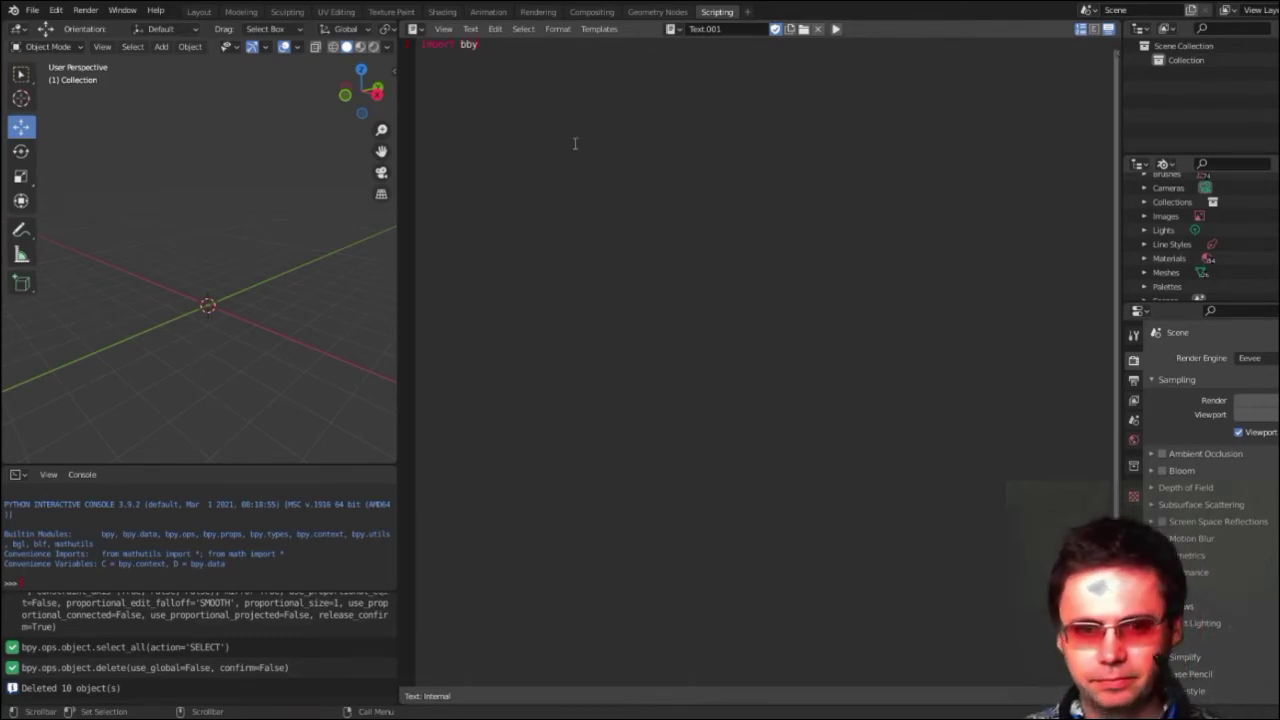
scroll(563, 155, "up", 2, "ctrl")
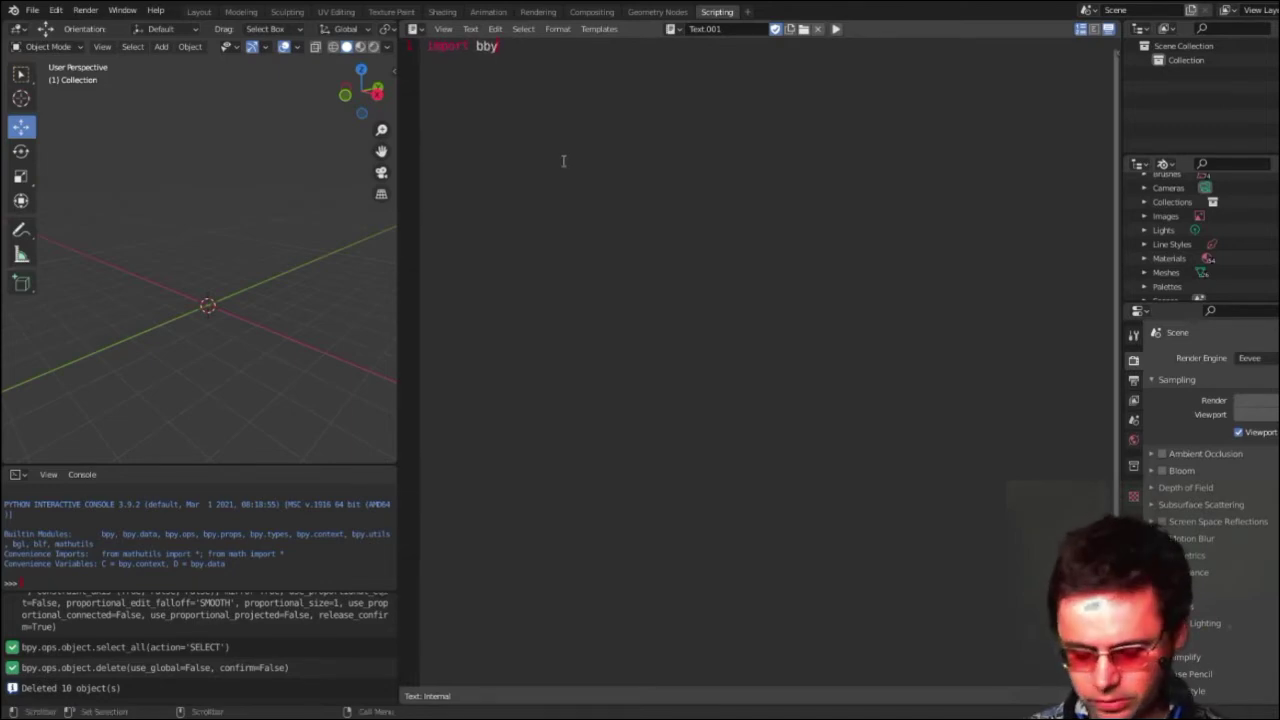
key("Return")
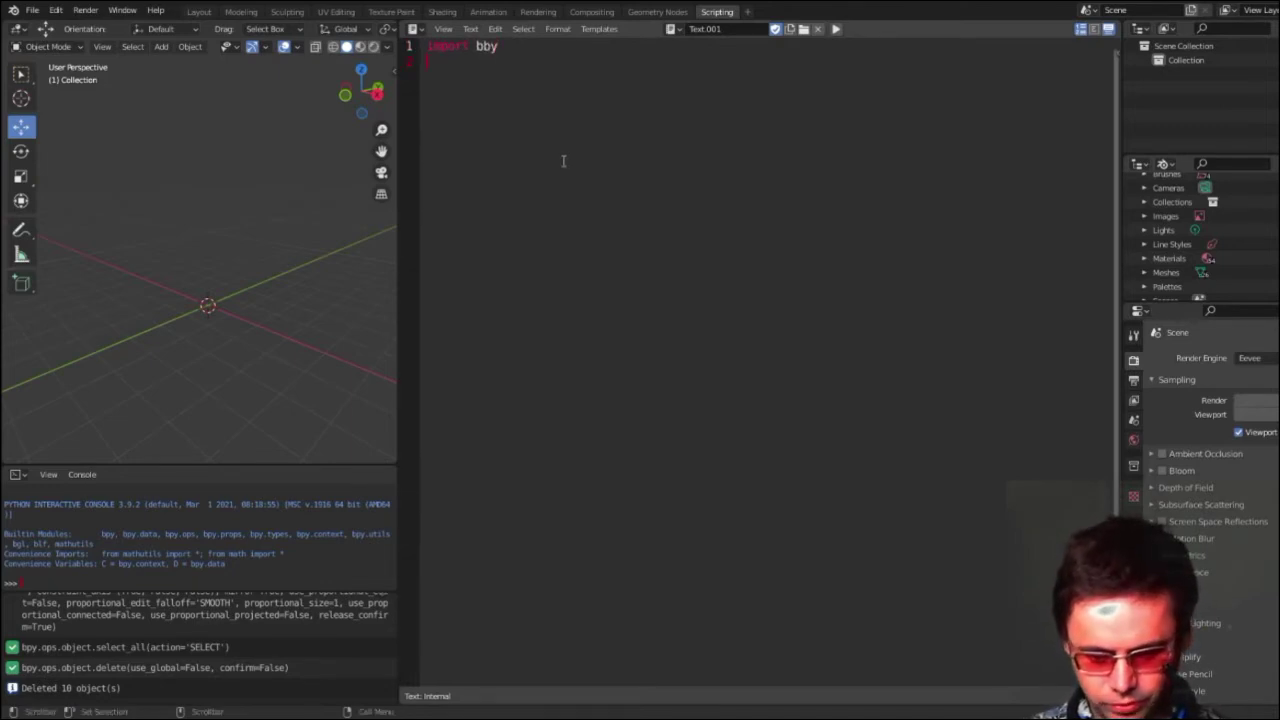
type("impor")
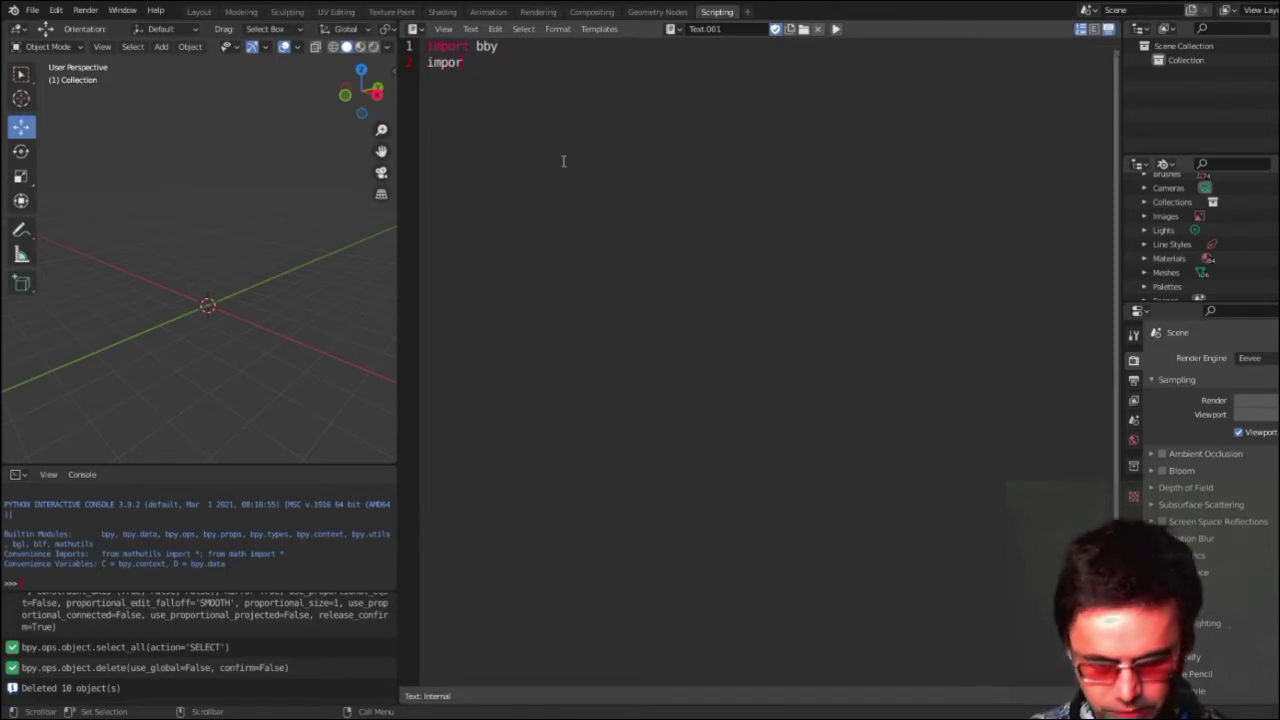
type("t m")
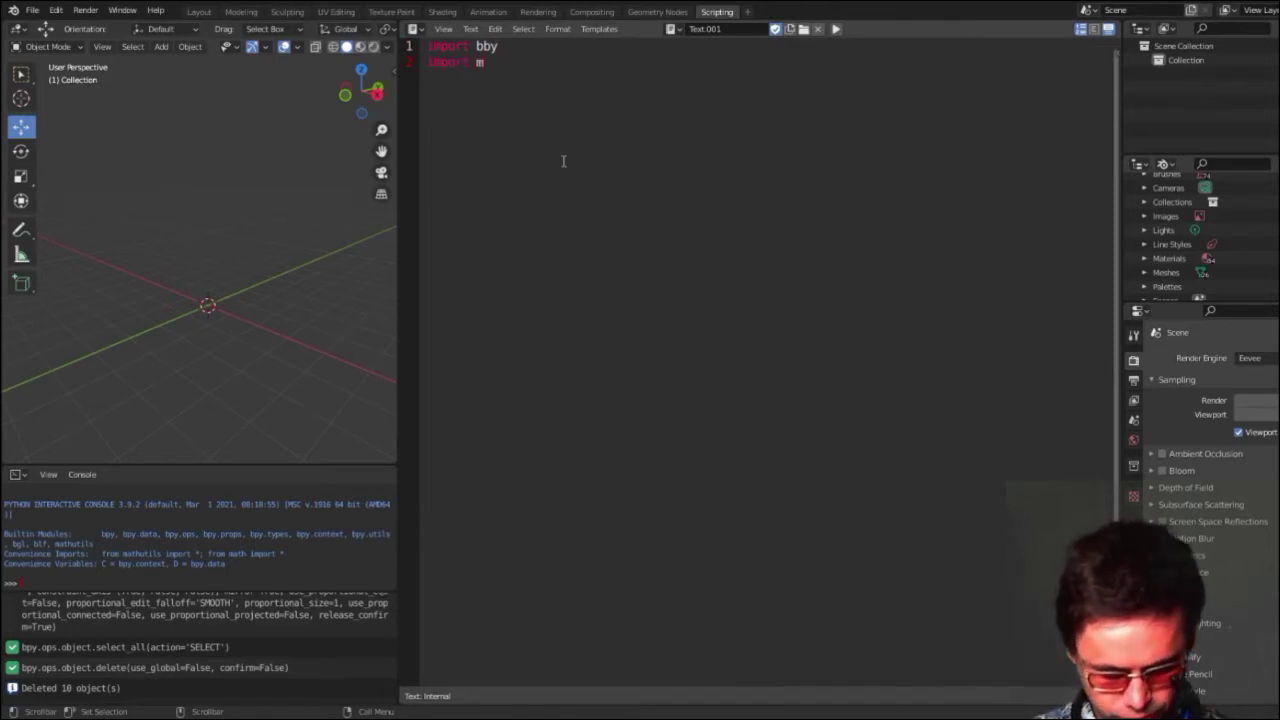
type("ath")
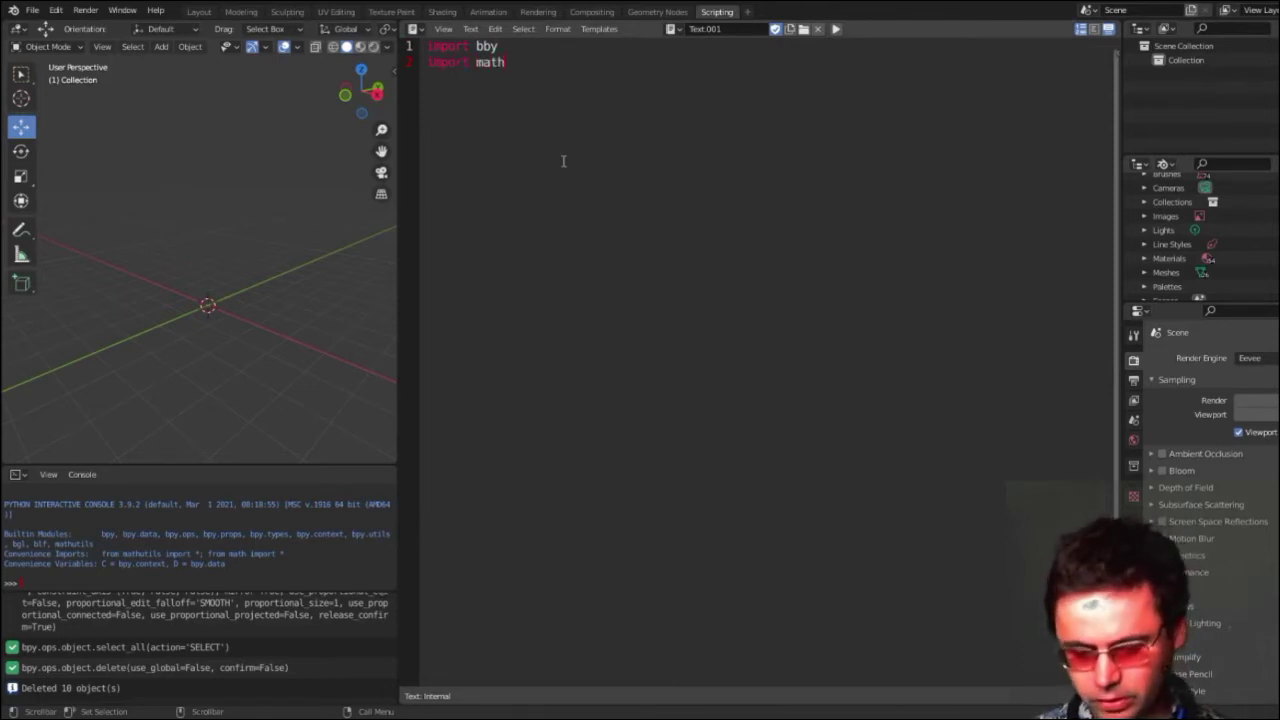
key("Return")
key("Return")
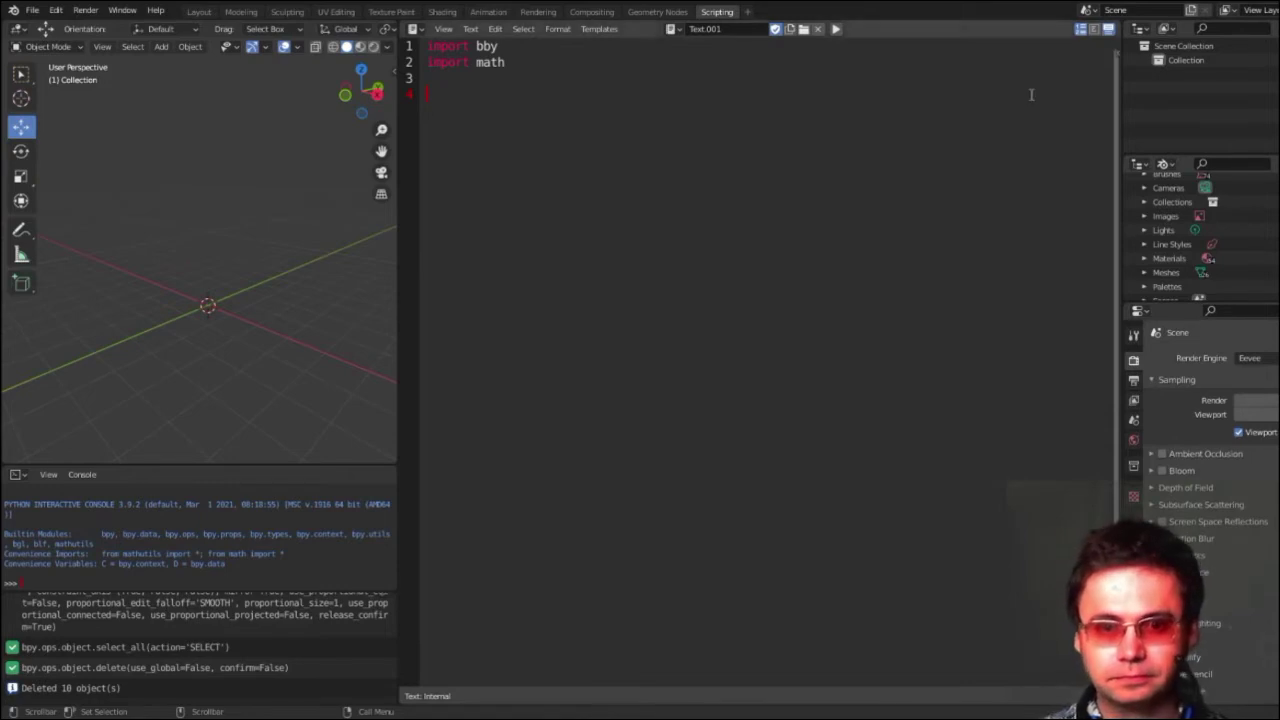
Write the header def hsv2rgba(h, s, v, a): and begin its body line
type("def")
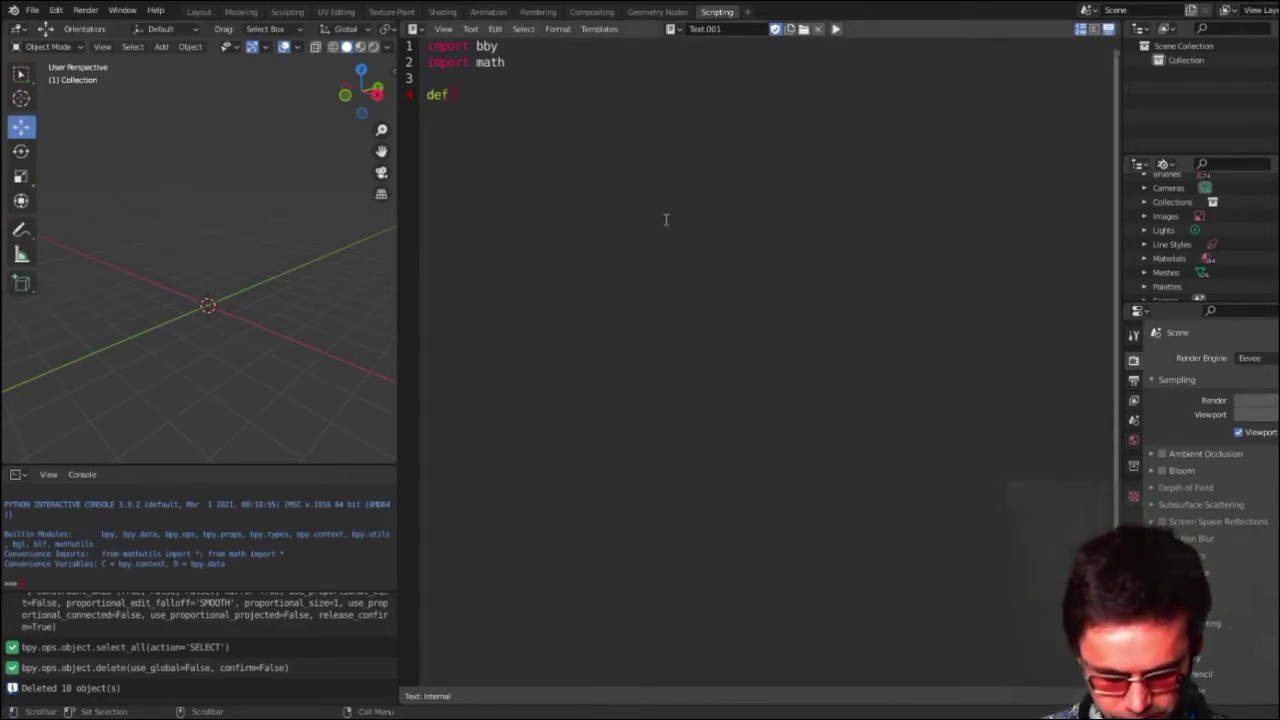
type("hsv")
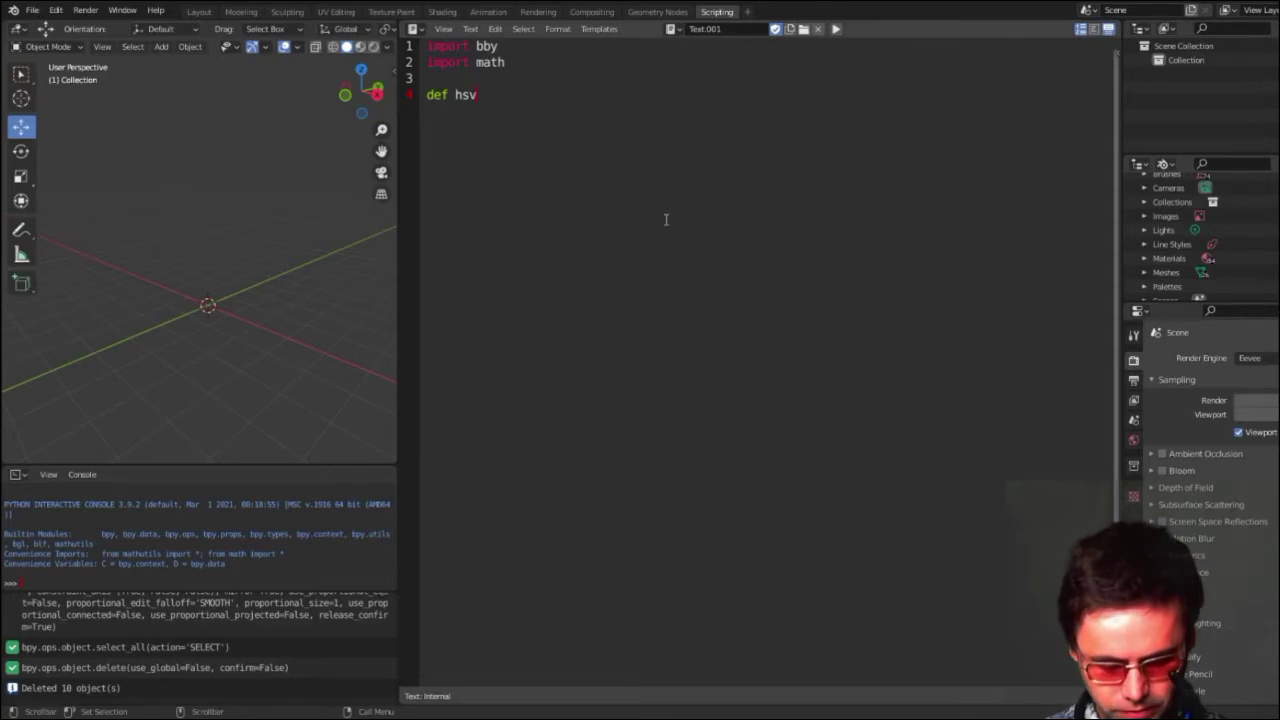
type("2r")
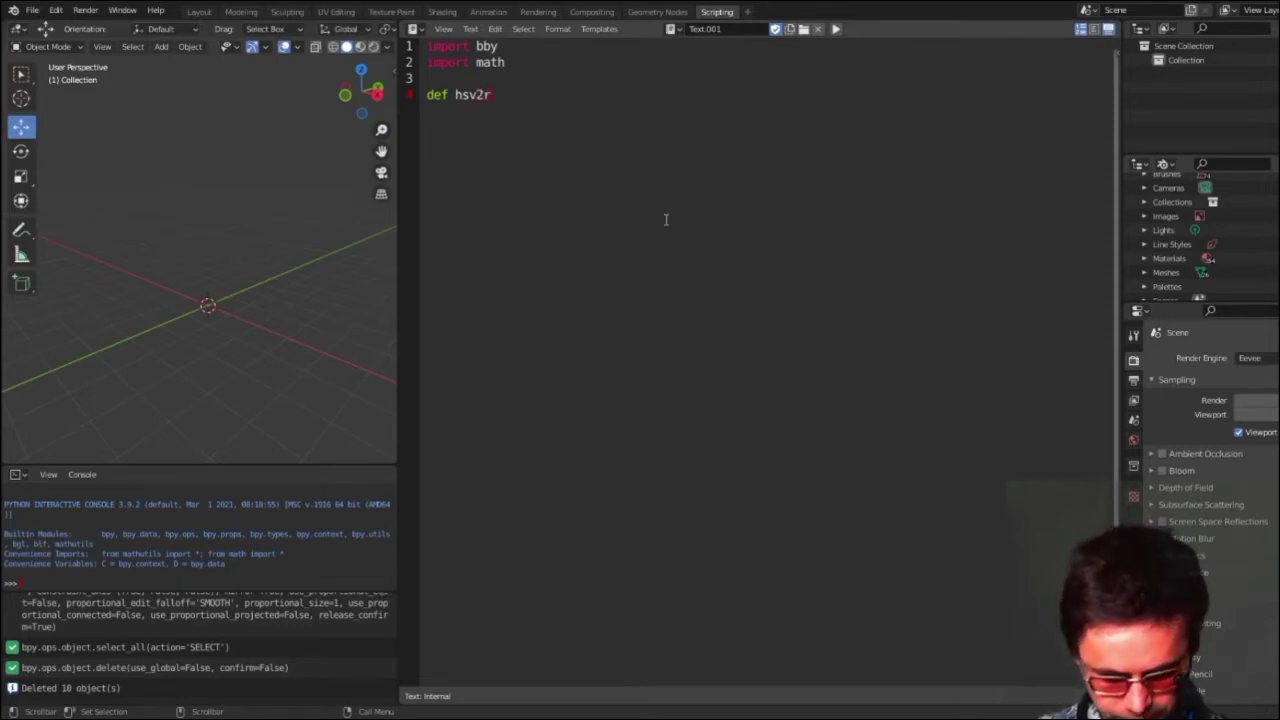
type("ba")
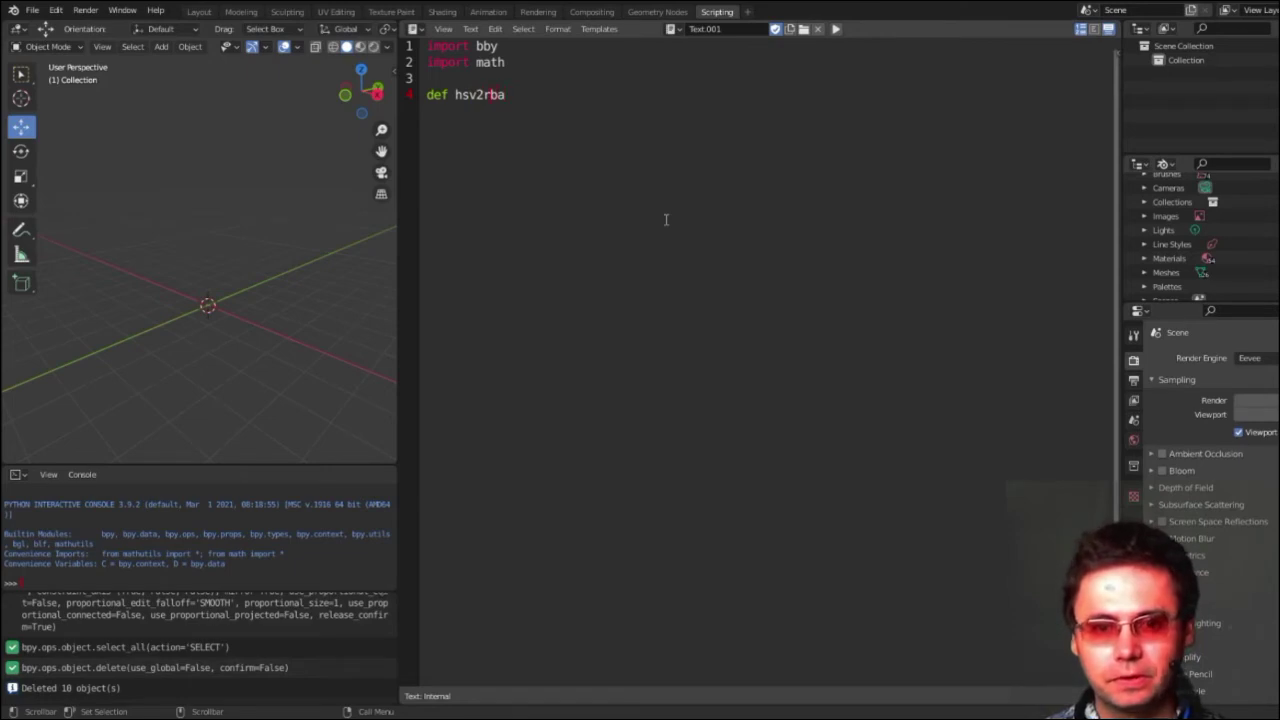
type("g")
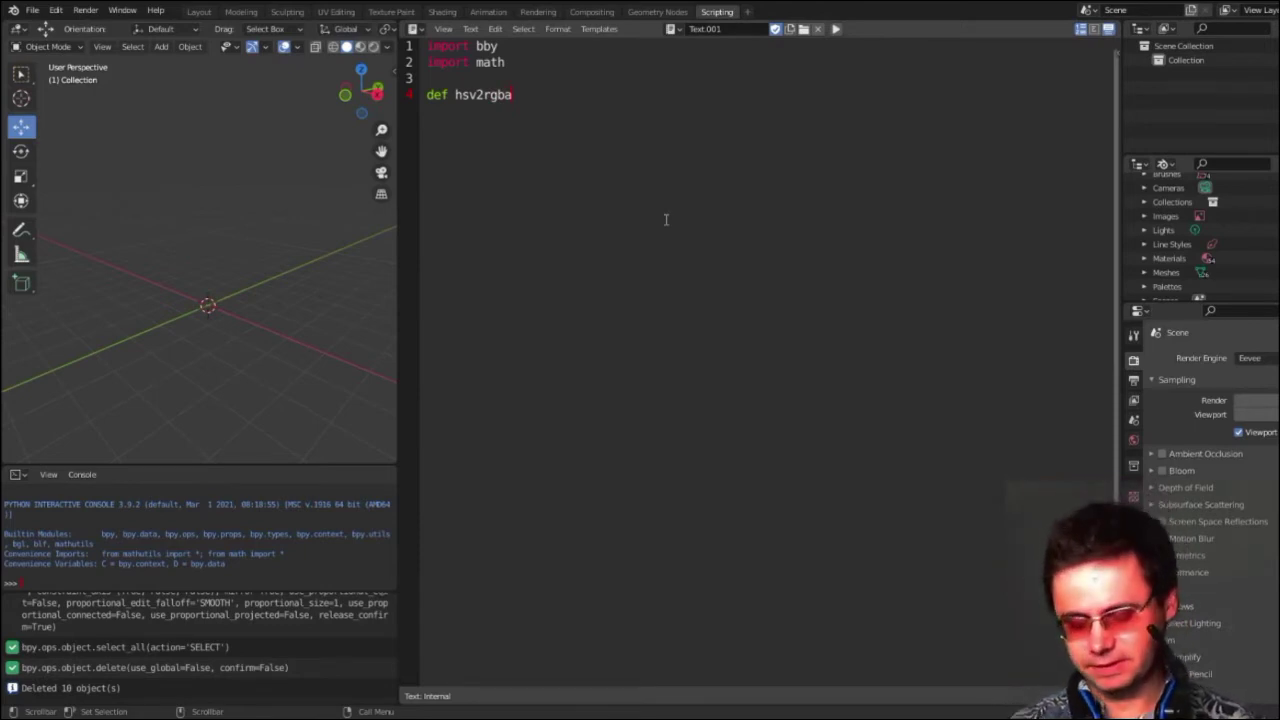
type("()")
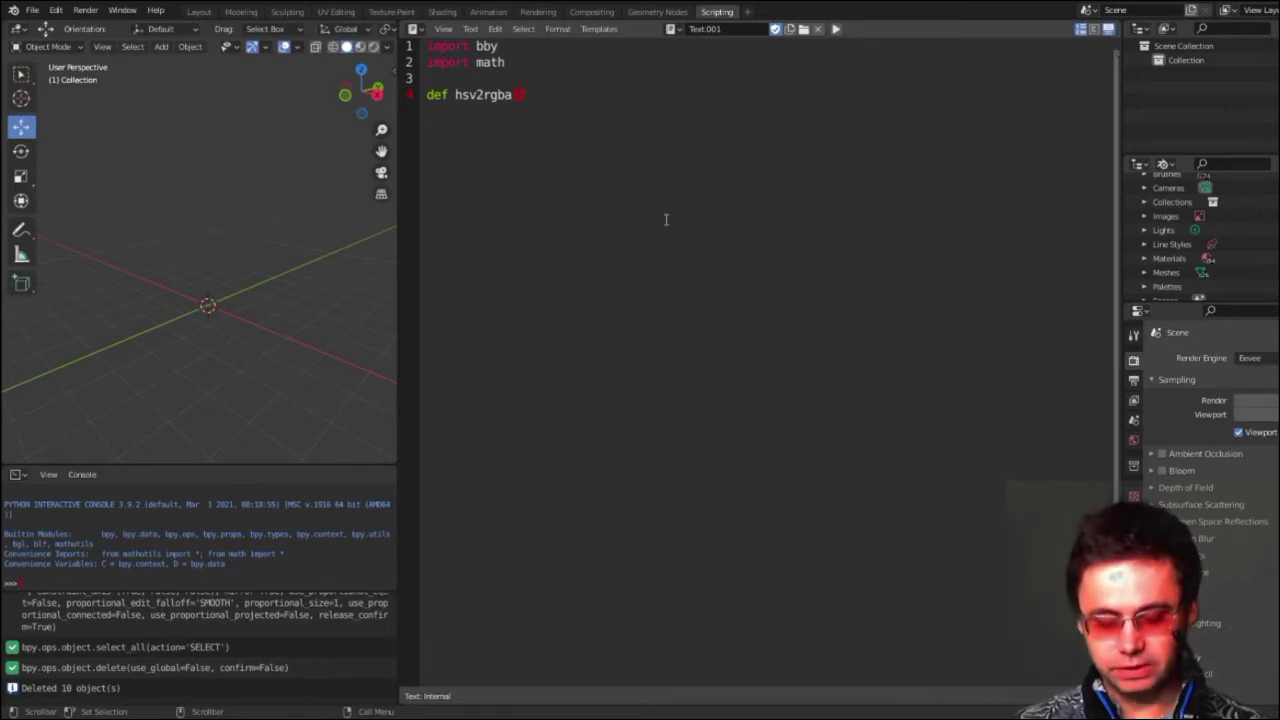
type("h")
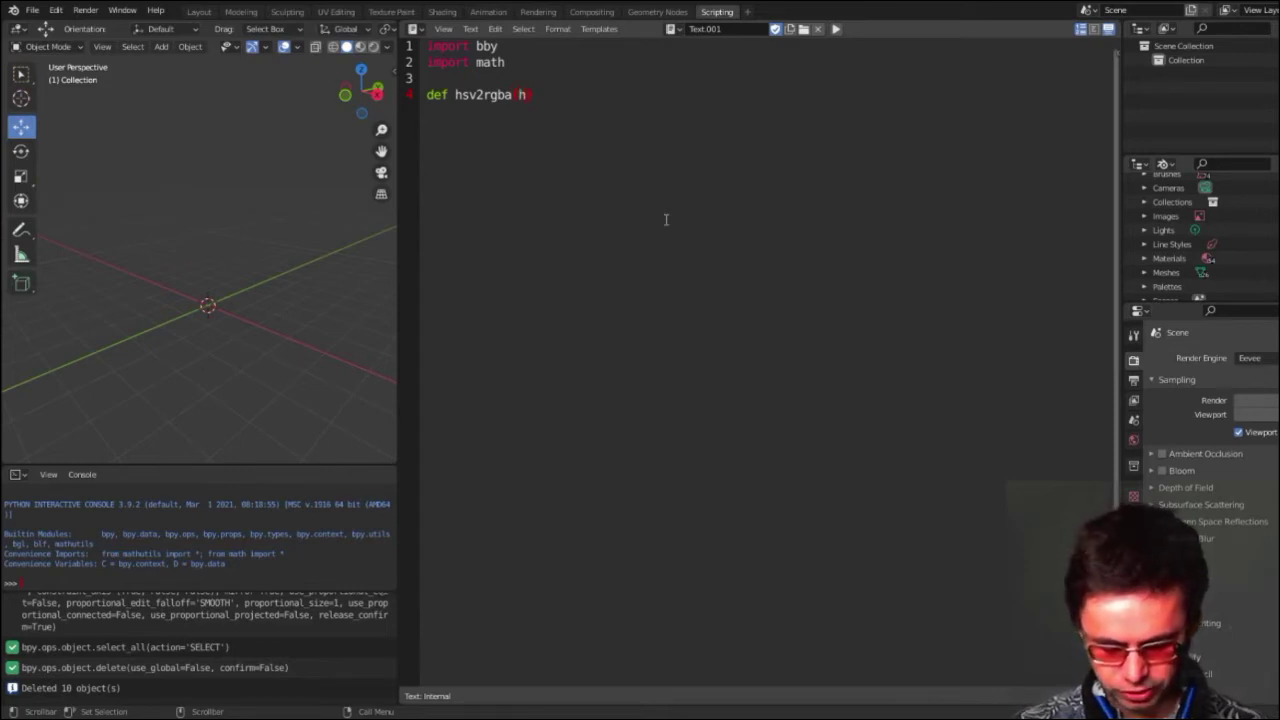
type(", s,")
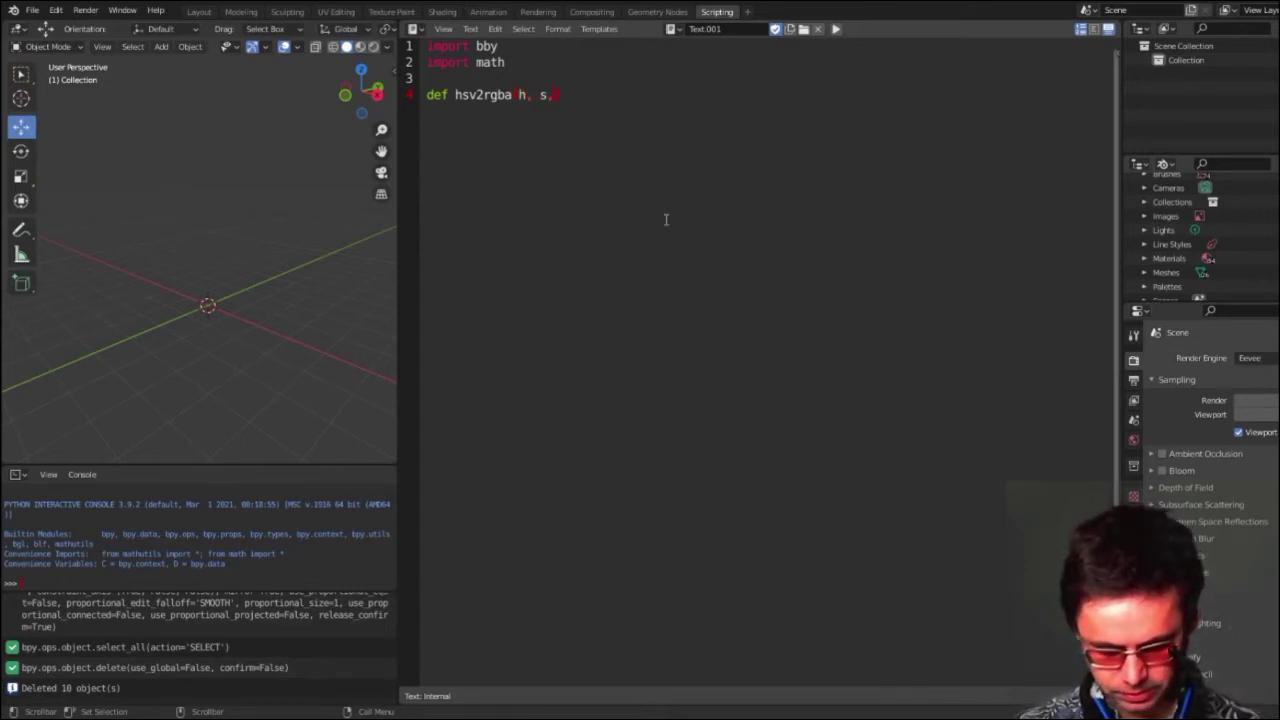
type("v,")
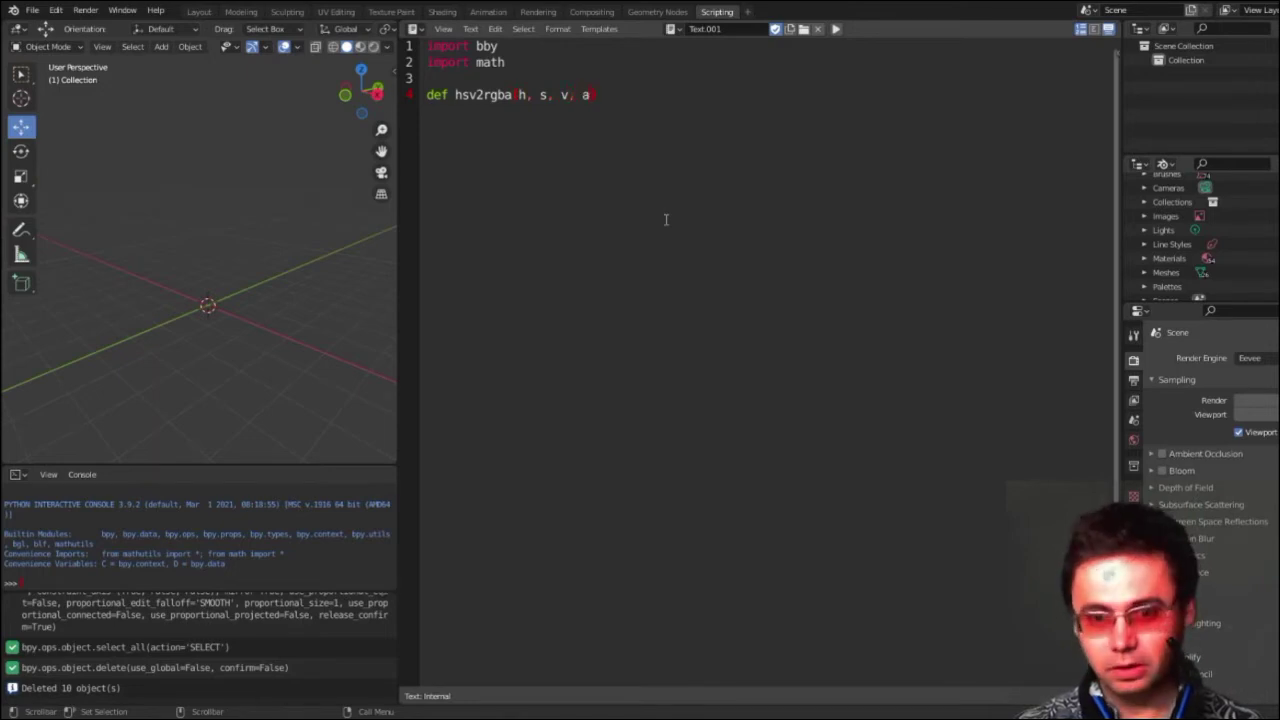
type("a")
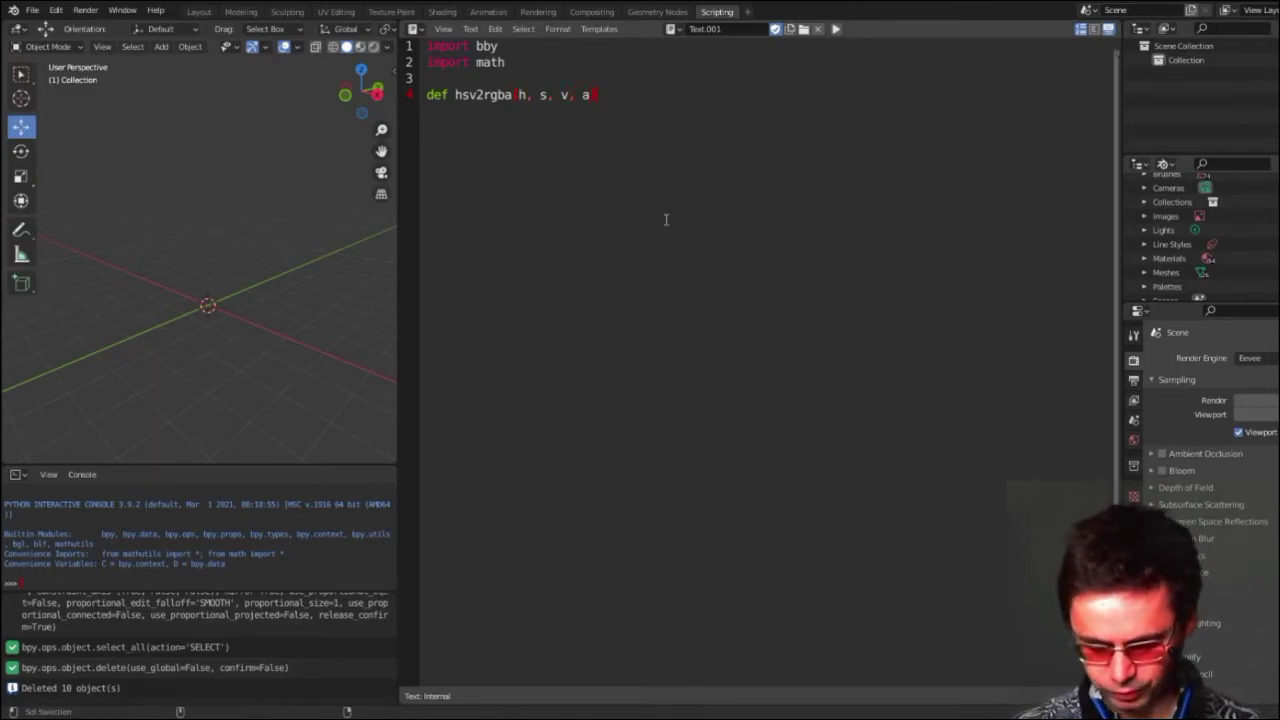
type("):")
key("Return")
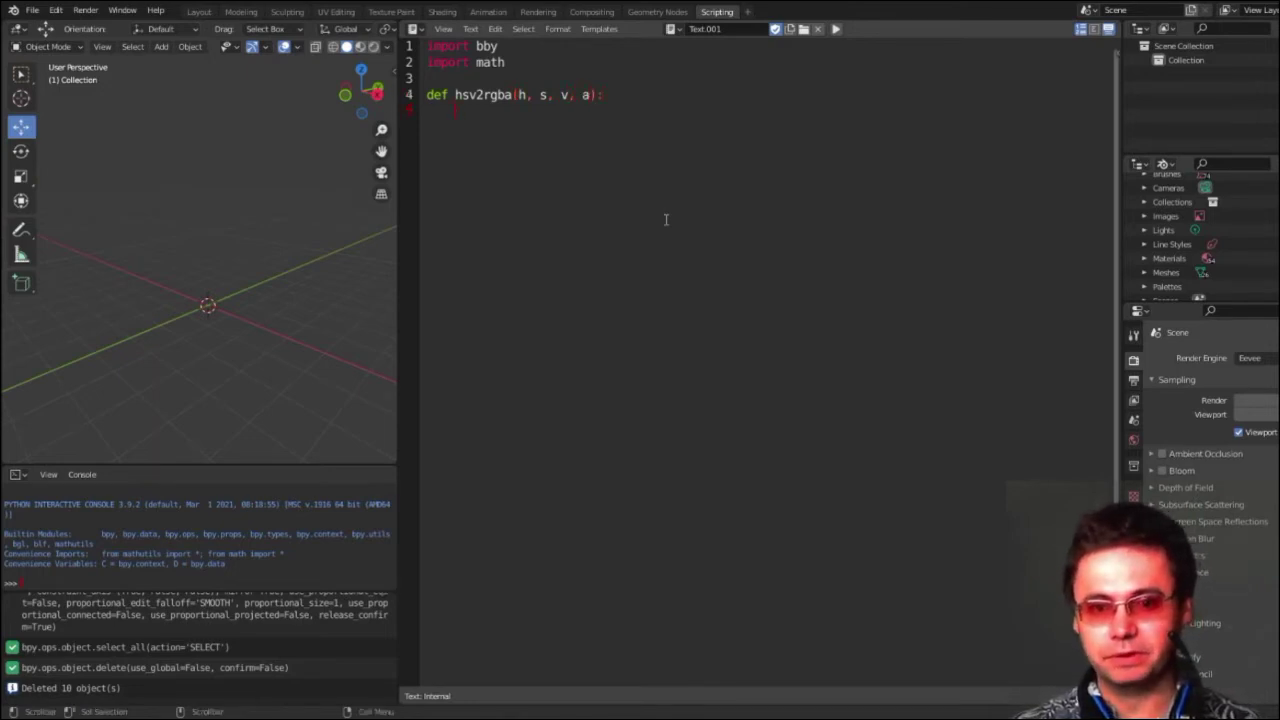
Begin the indented hsv2rgba body with 'i =' and bring up Wikipedia's HSV→RGB formulas
key("Tab")
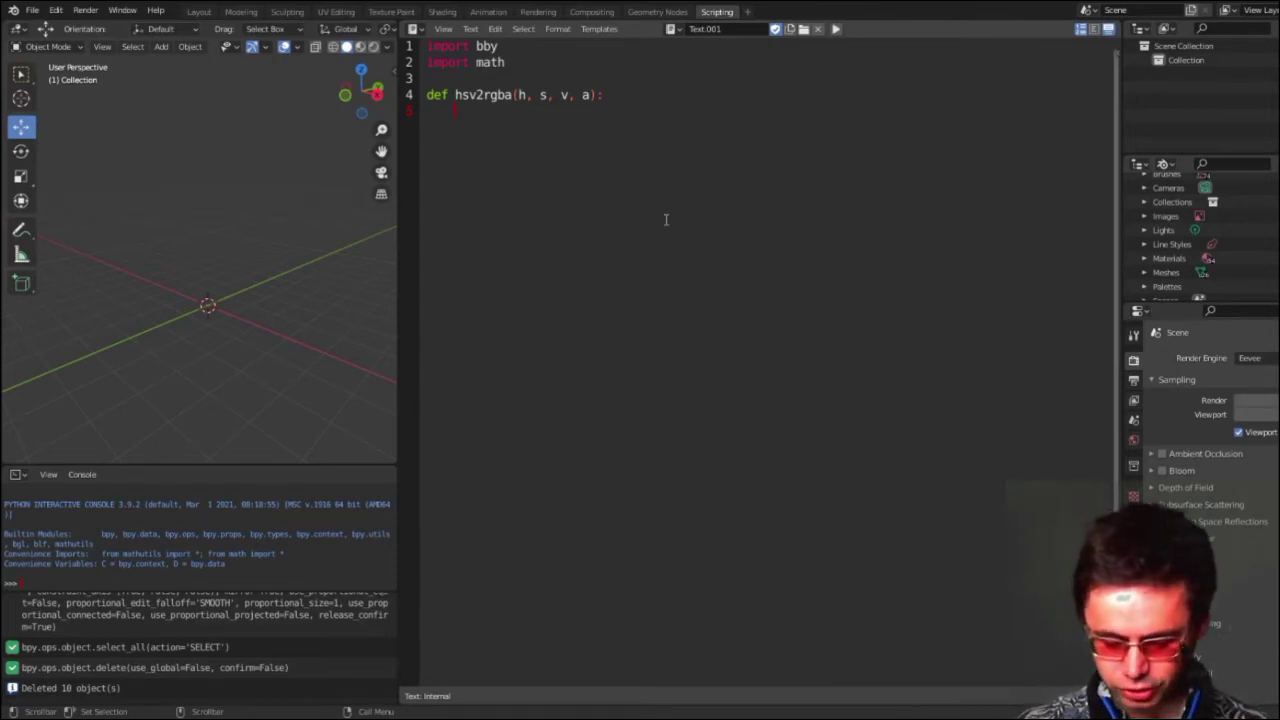
key("Return")
type("i")
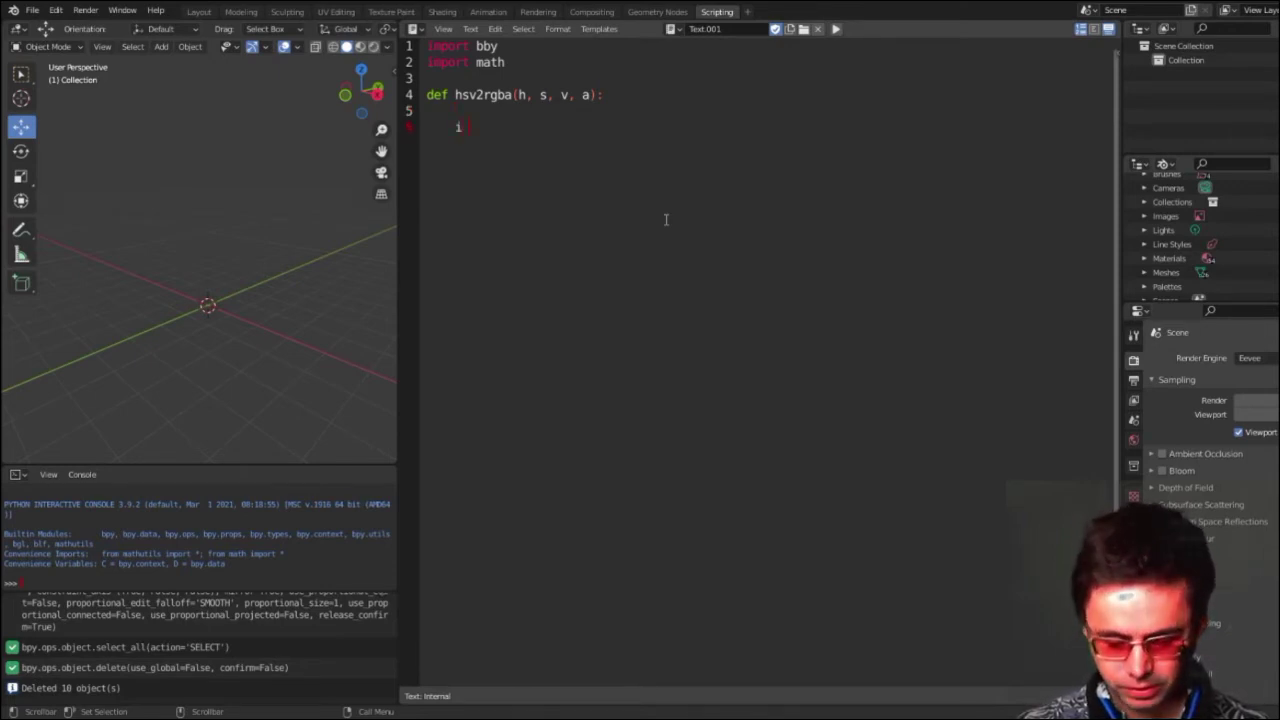
type(" =")
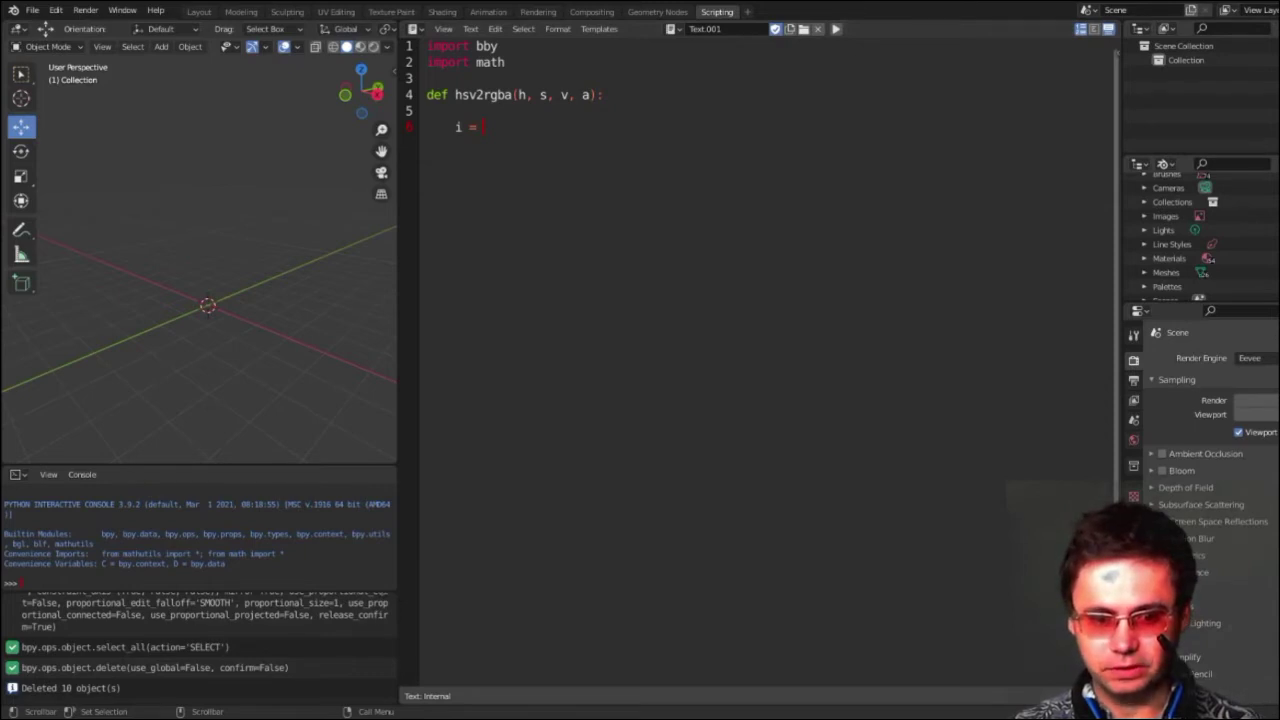
key("alt+Tab")
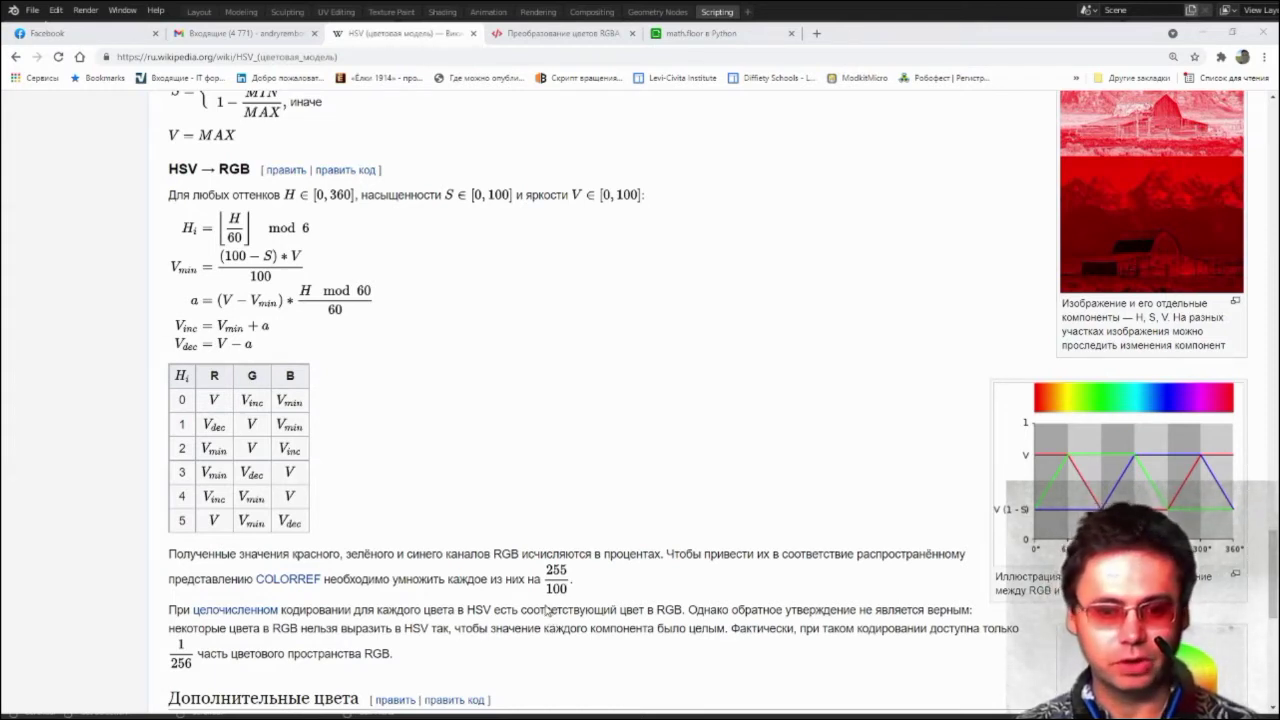
Return from the Wikipedia HSV→RGB formulas to the unfinished 'i =' line in Blender
key("alt+Tab")
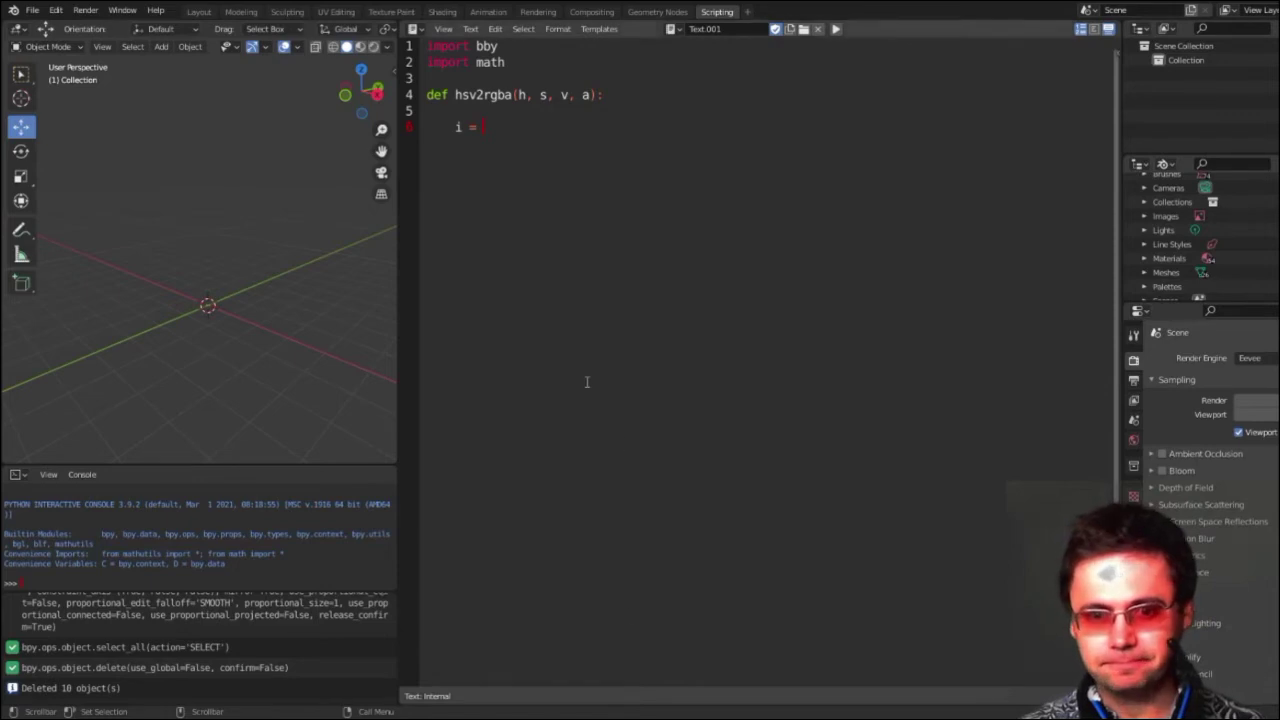
Complete line 6 as i = math.floor(h) and write line 7 as f = (h-i)/6
type("ma")
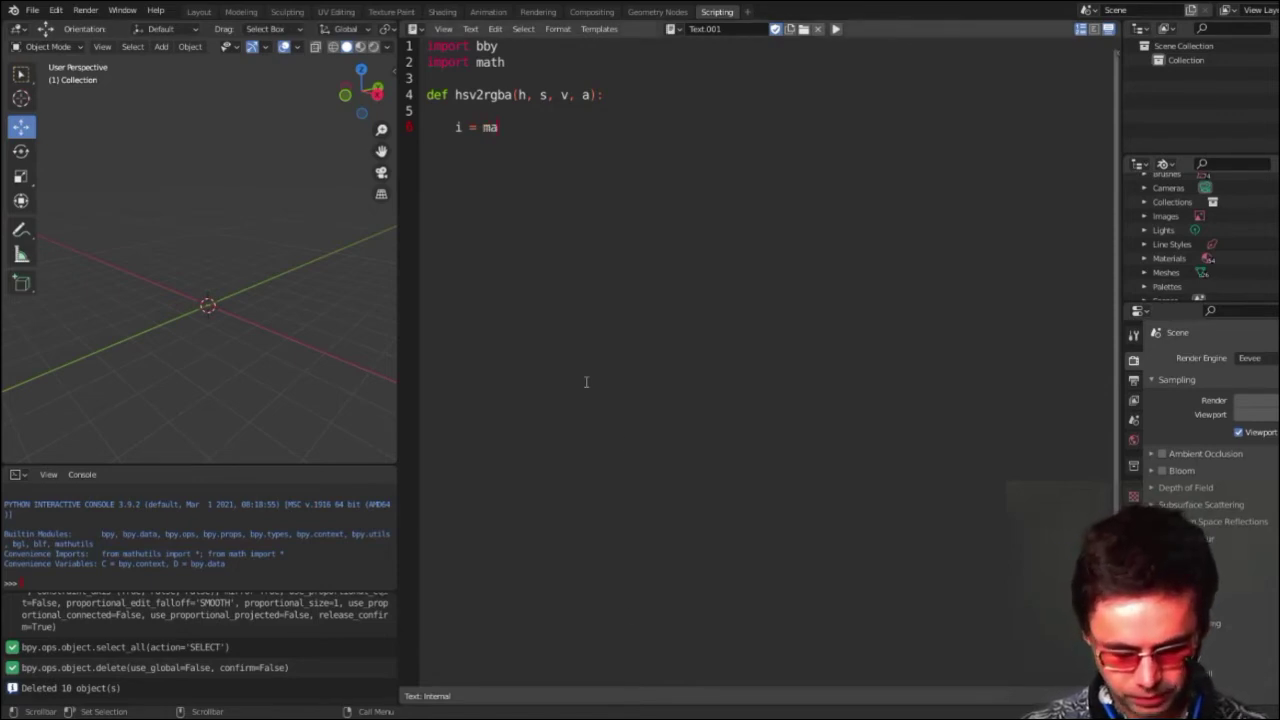
type("th.")
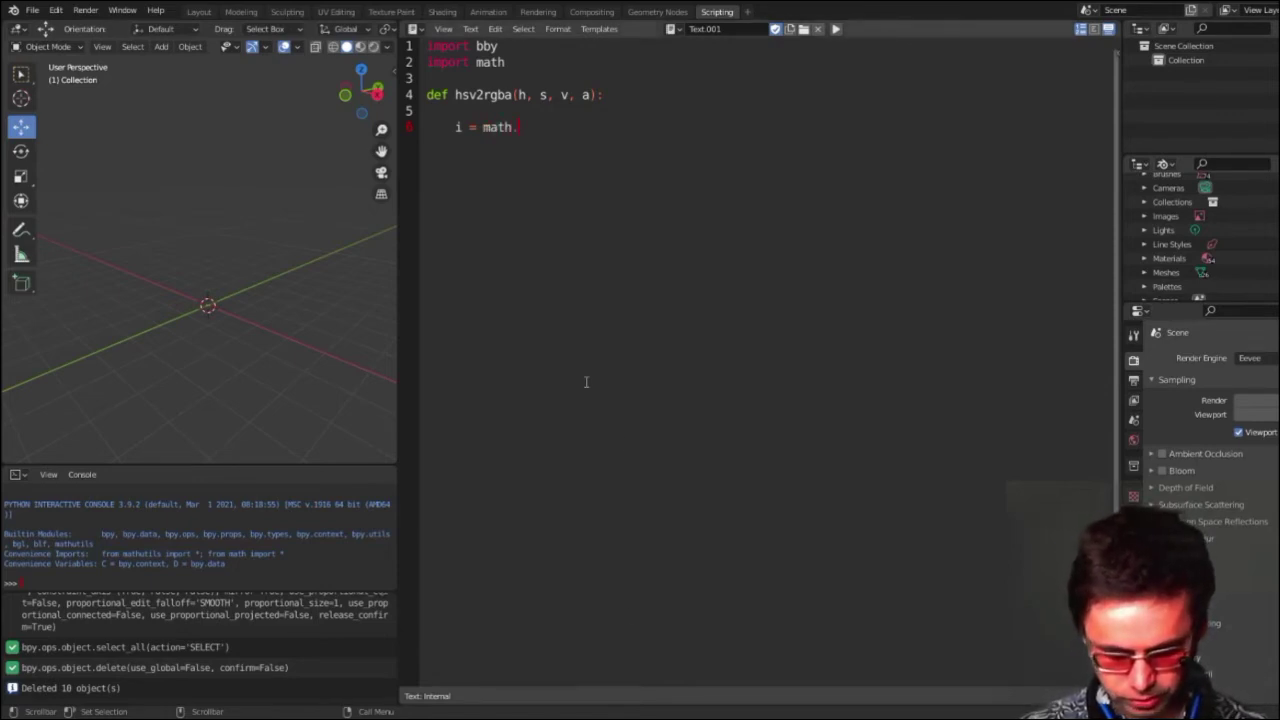
type("floor")
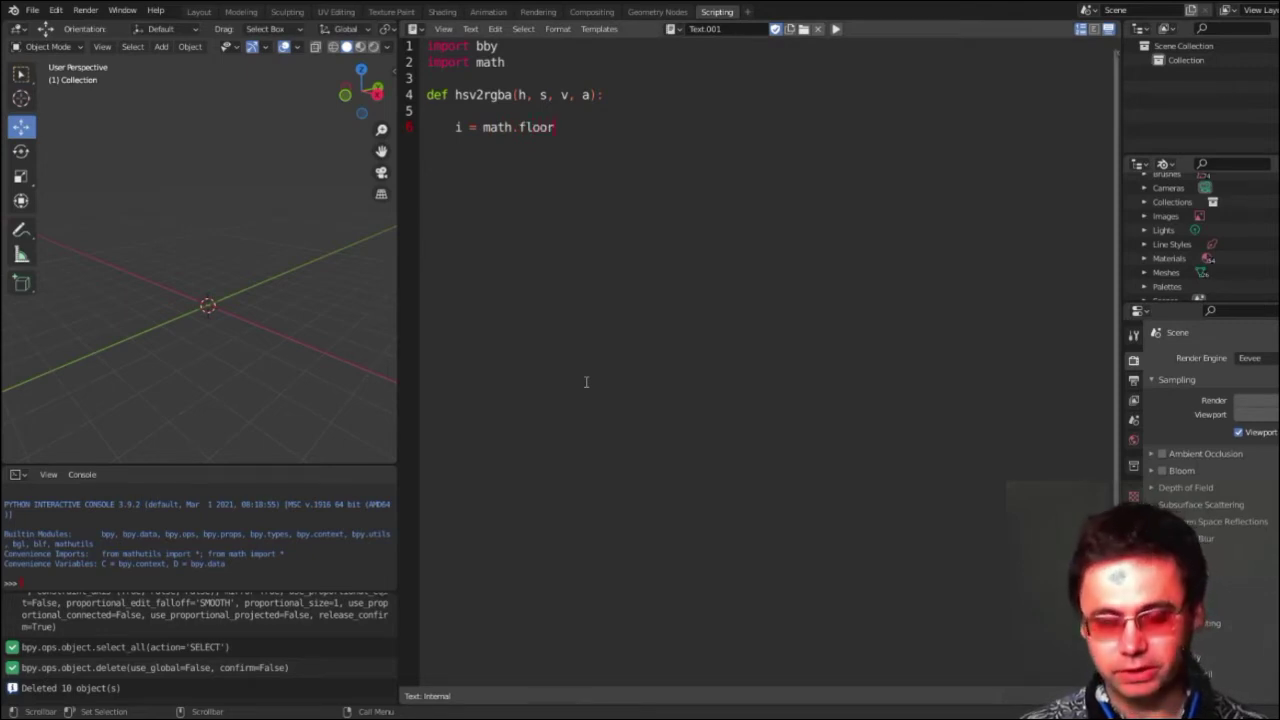
type("(")
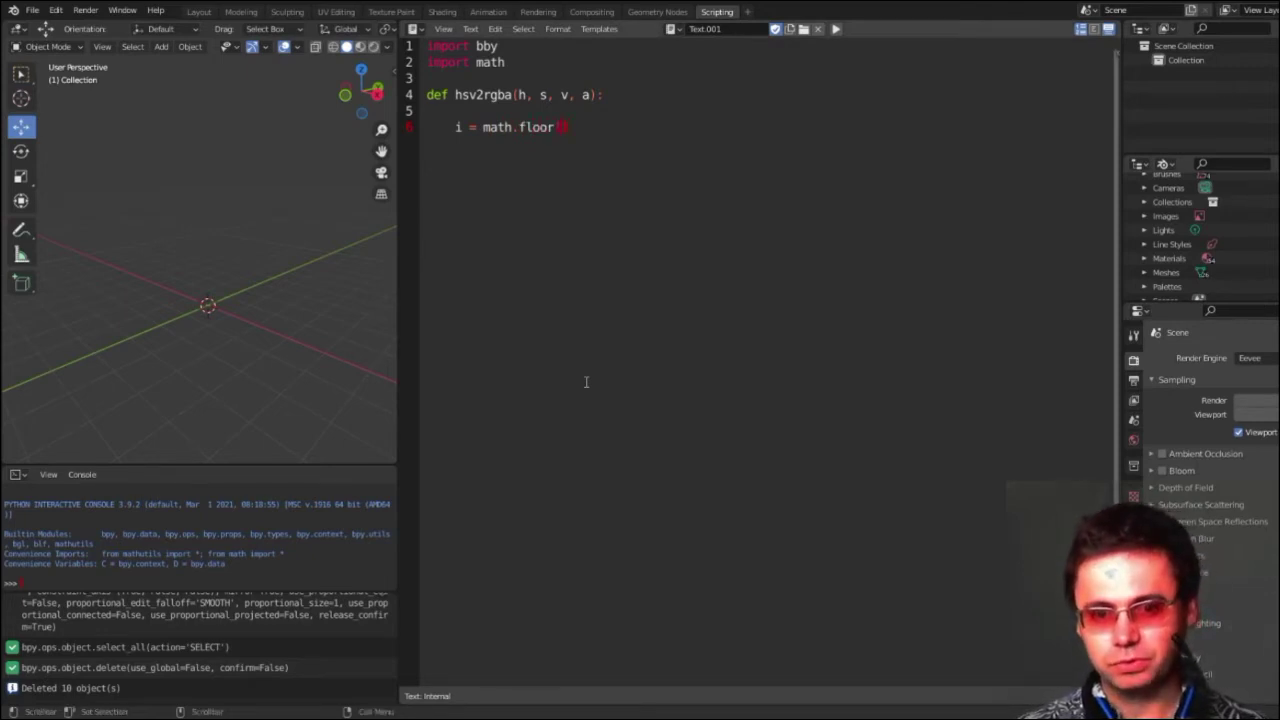
type("h")
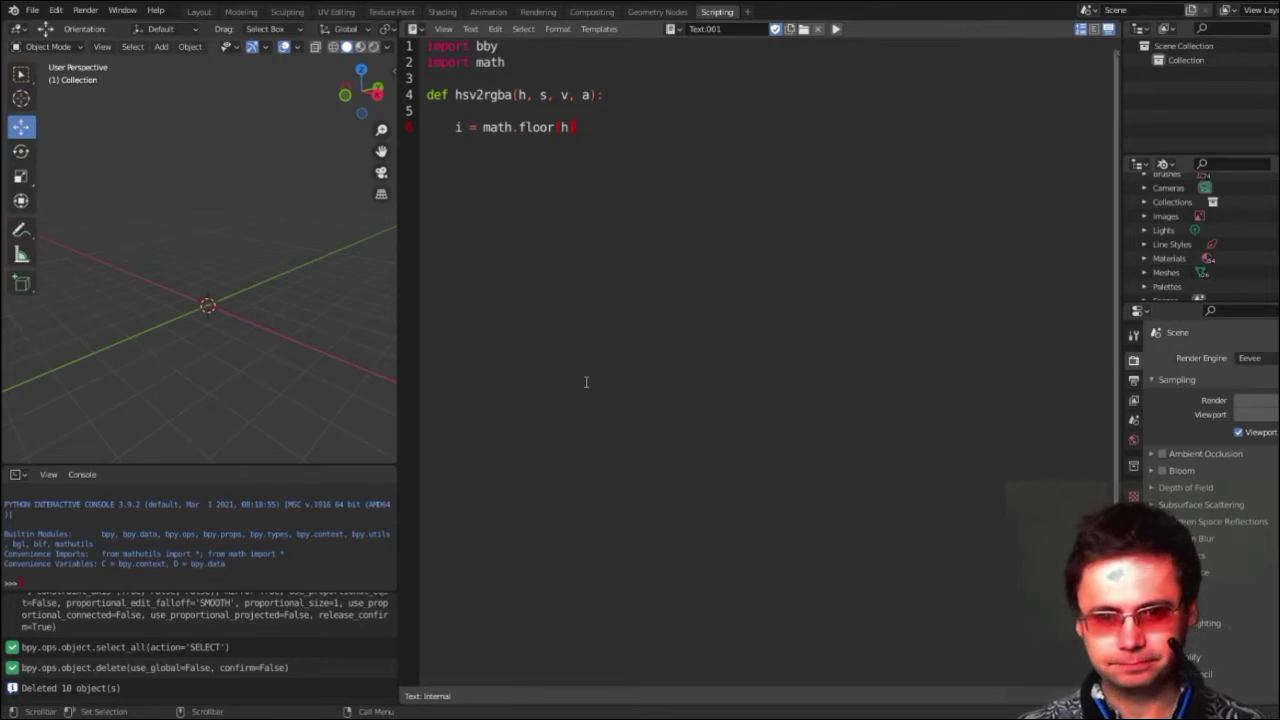
key("Return")
scroll(586, 381, "down", 2)
type("f")
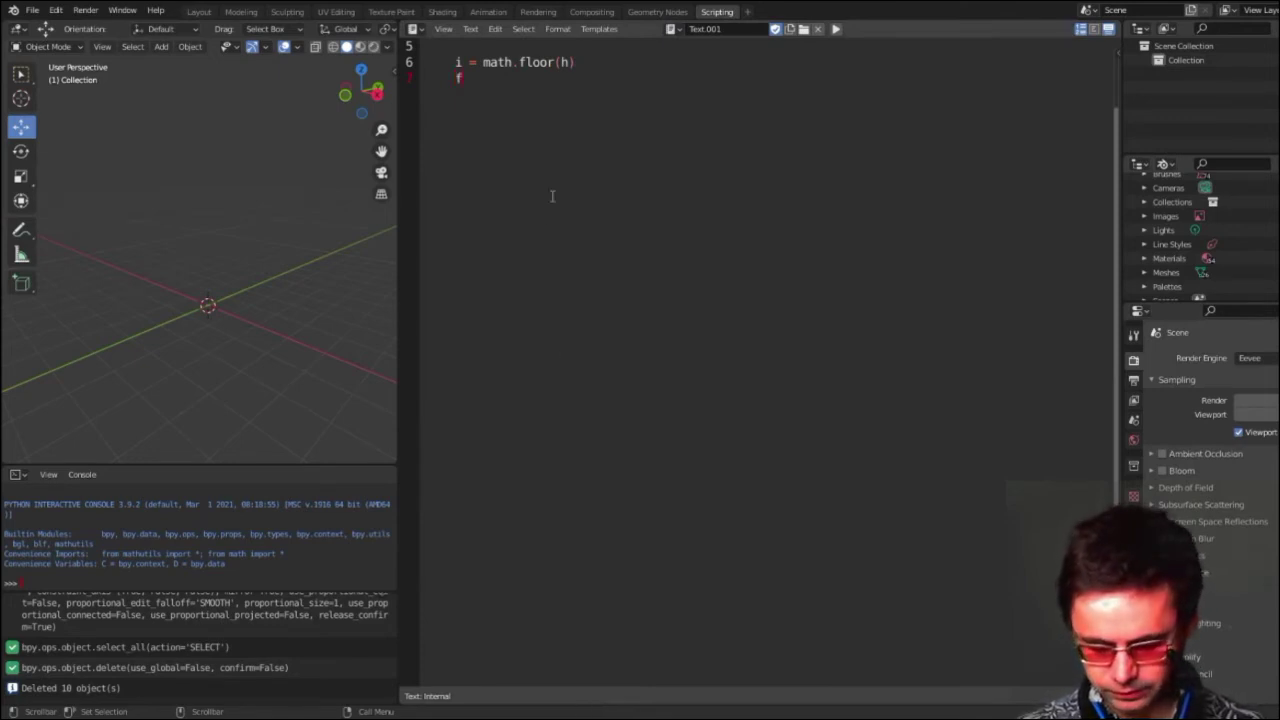
type(" =")
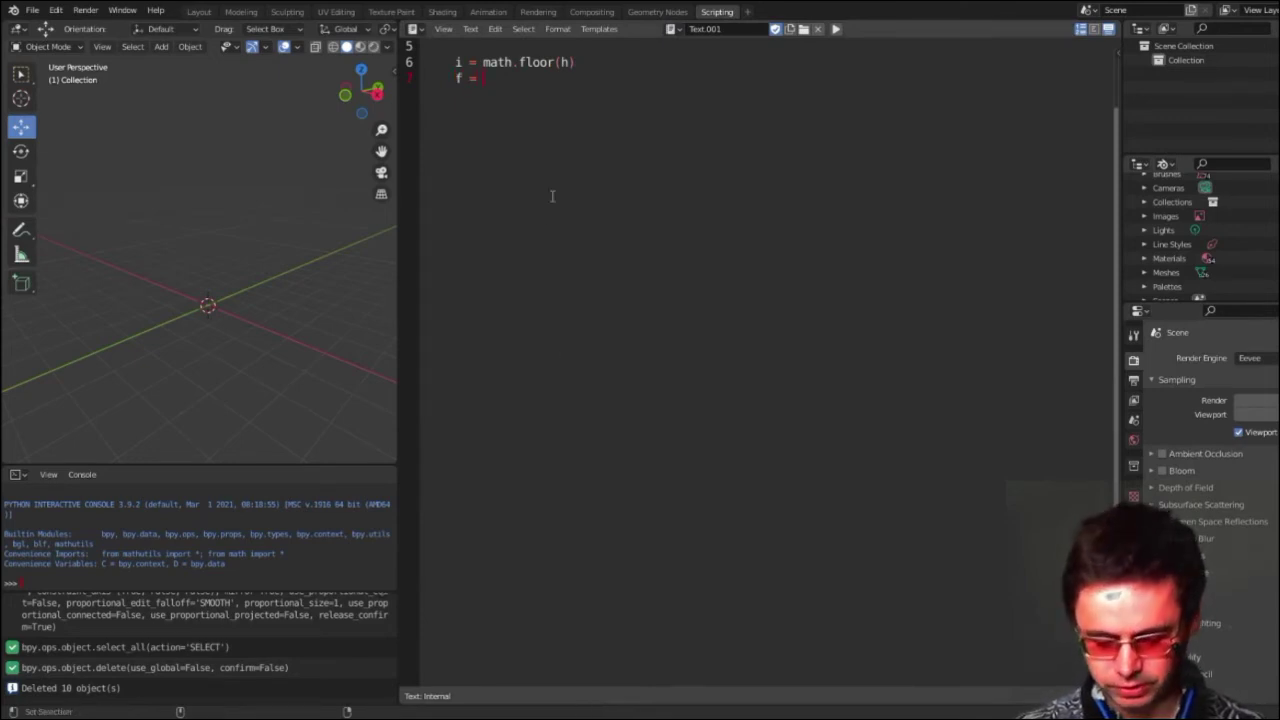
type("h")
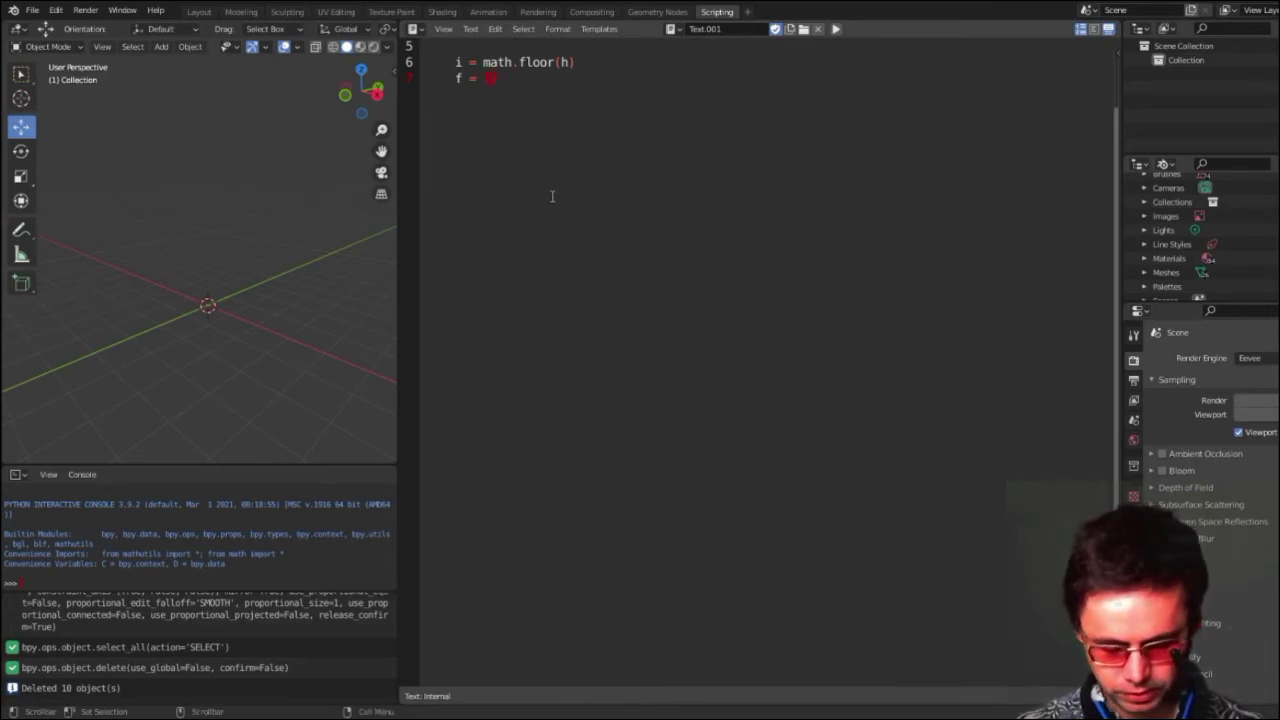
type("h-i")
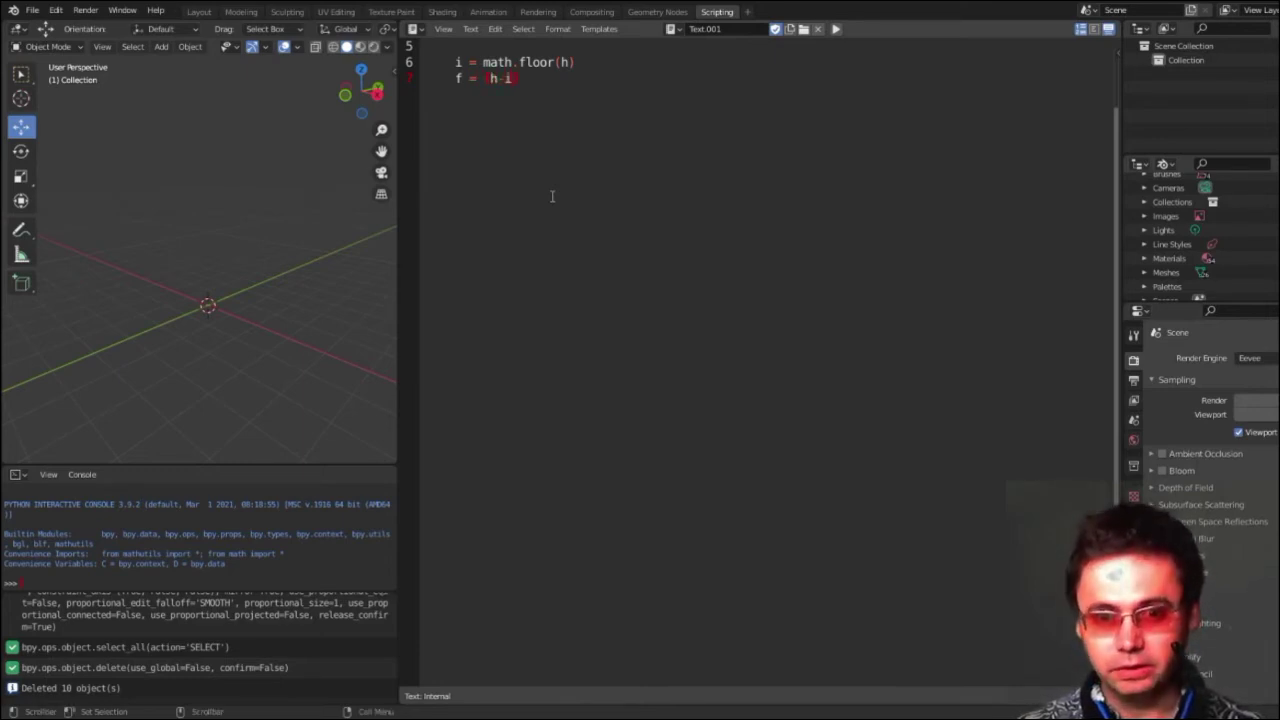
type(")/")
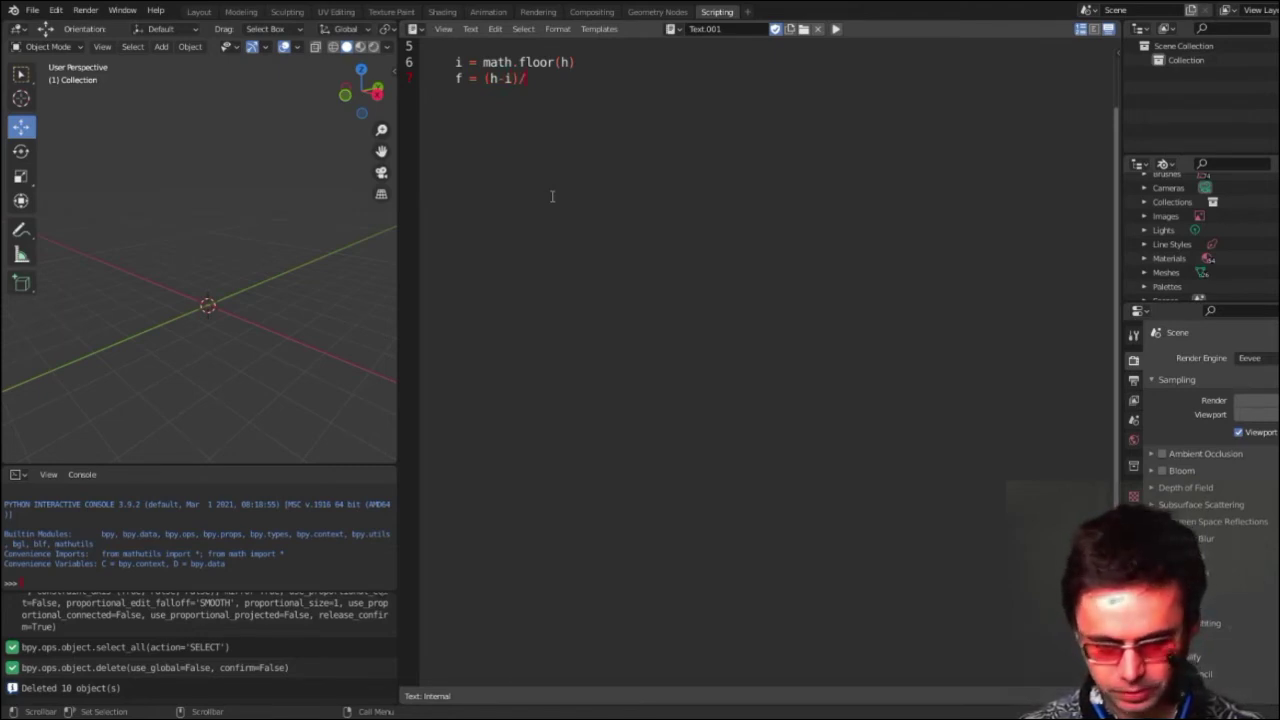
type("6")
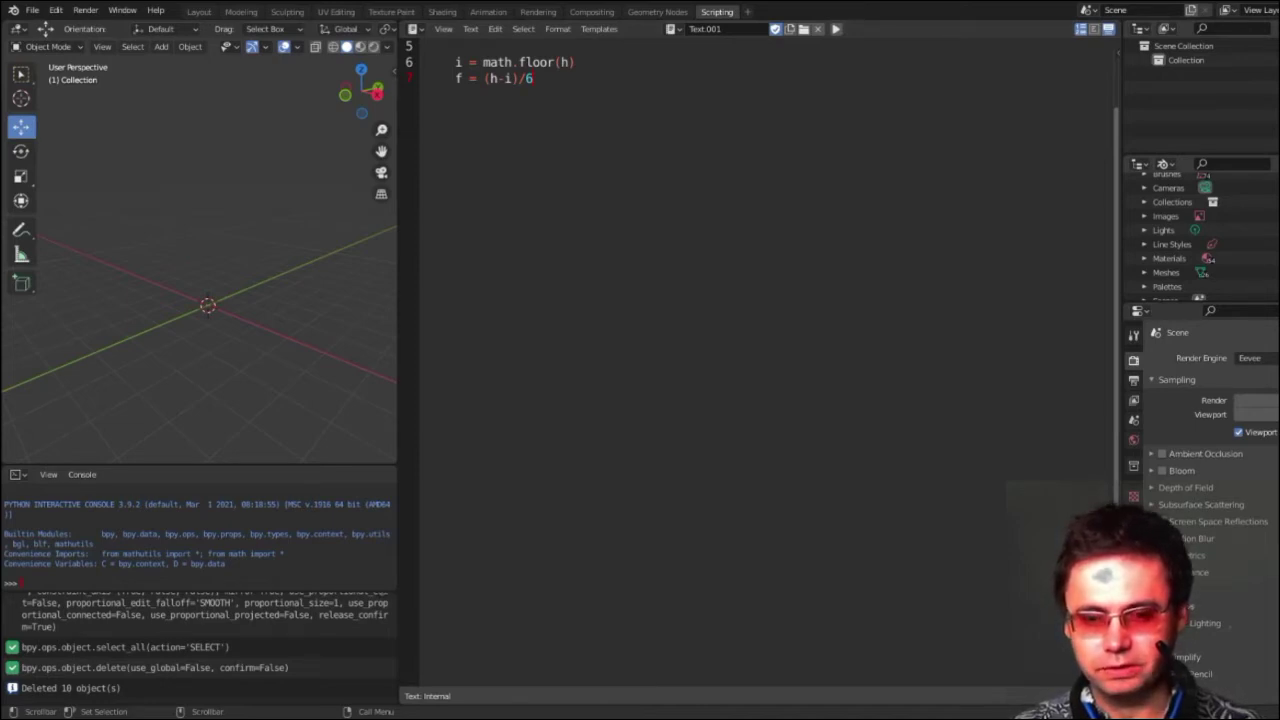
key("alt+Tab")
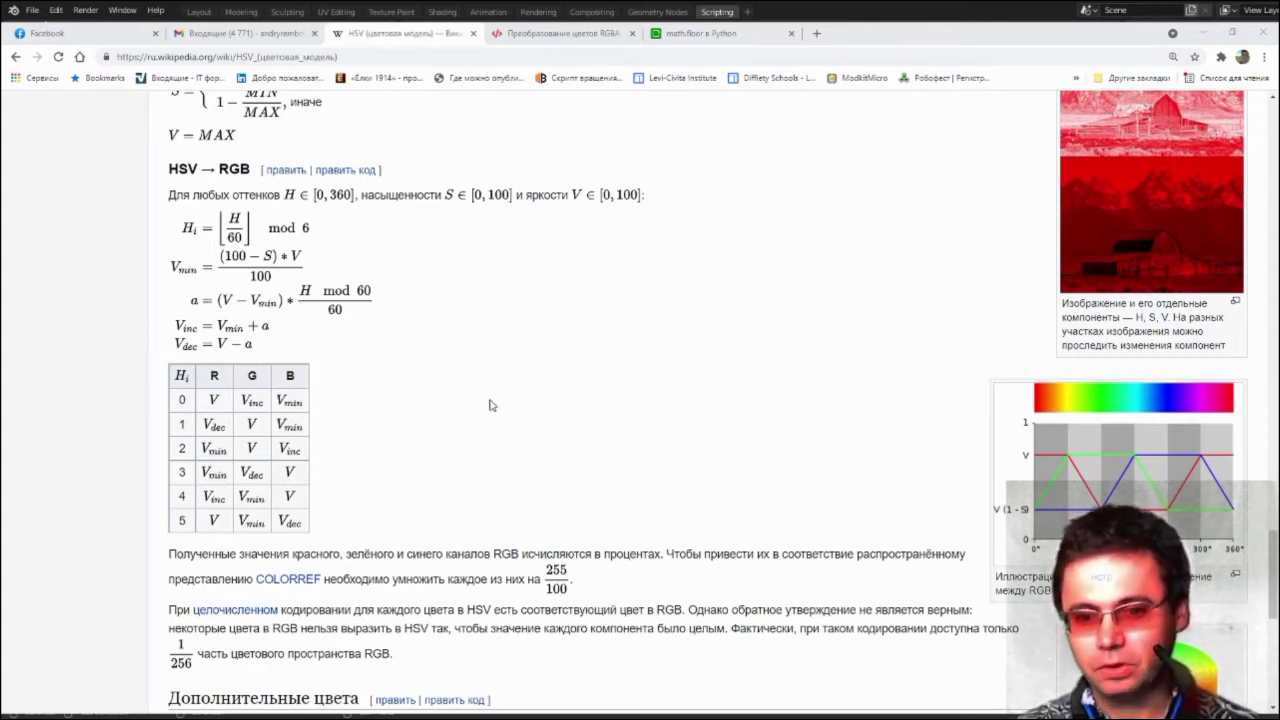
key("alt+Tab")
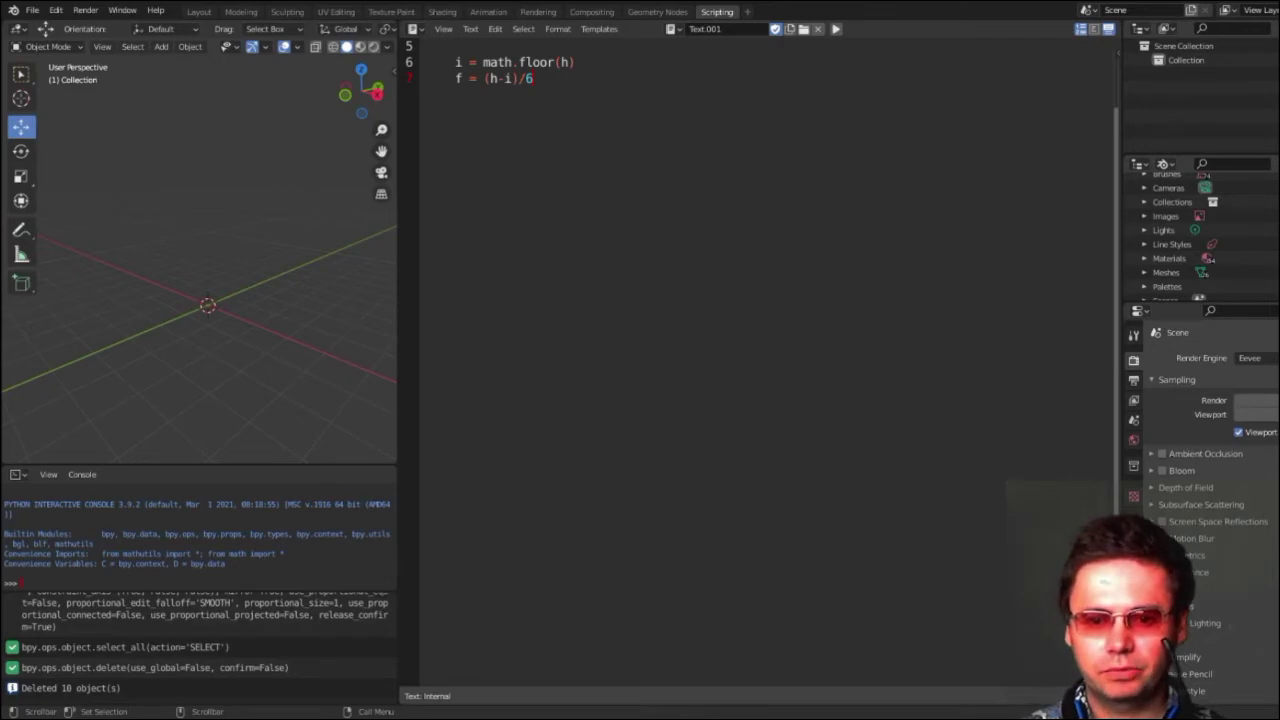
key("alt+Tab")
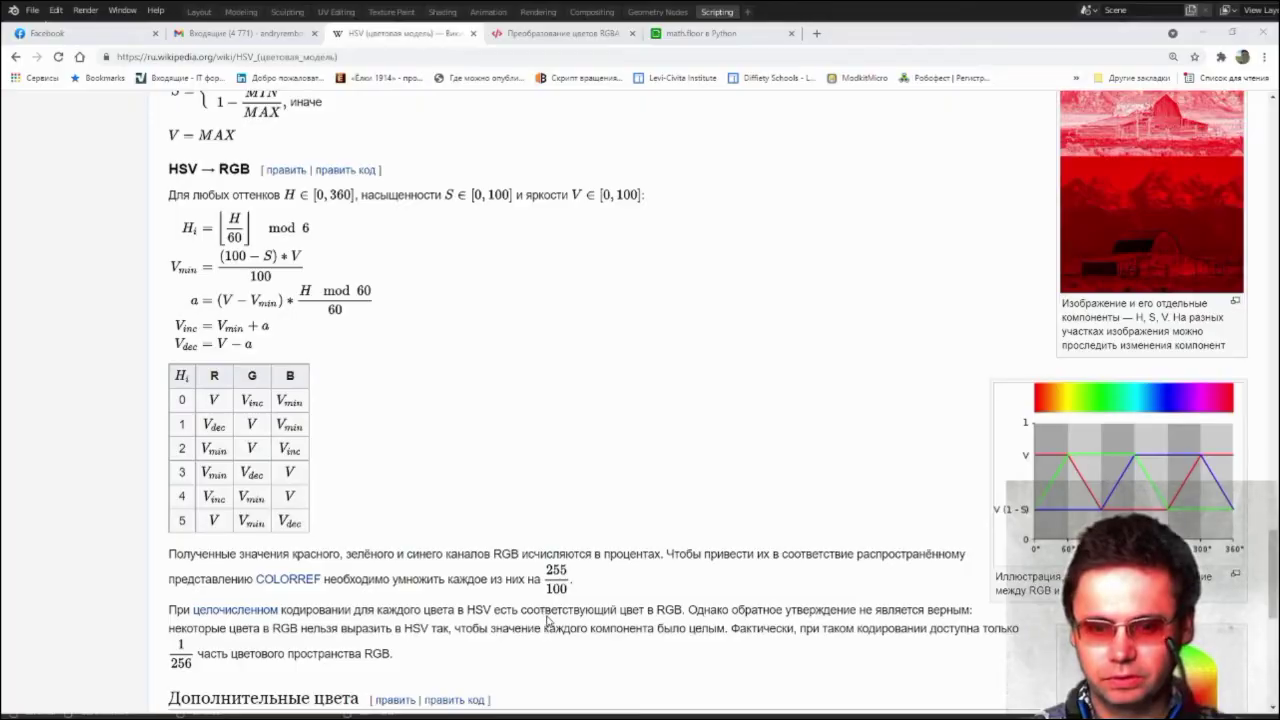
key("alt+Tab")
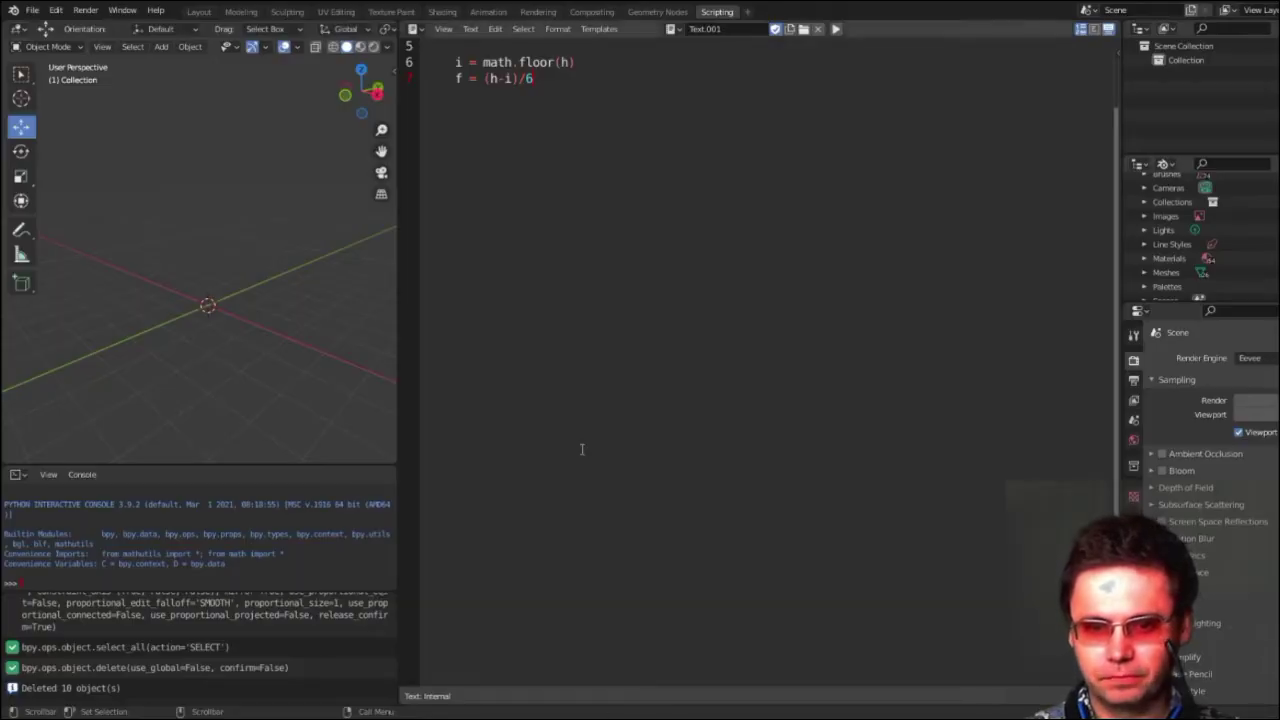
Add line 9 defining p = v*(1-s) in the hsv2rgba body
key("Return")
key("Return")
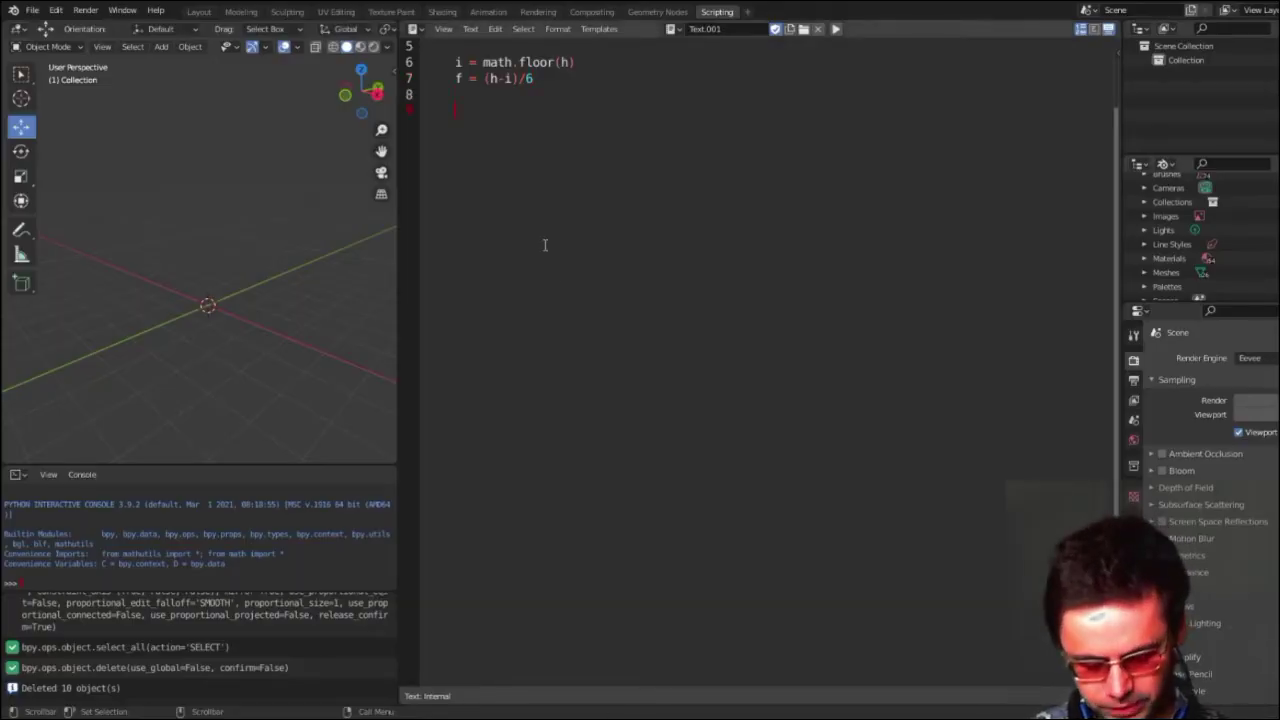
type("p")
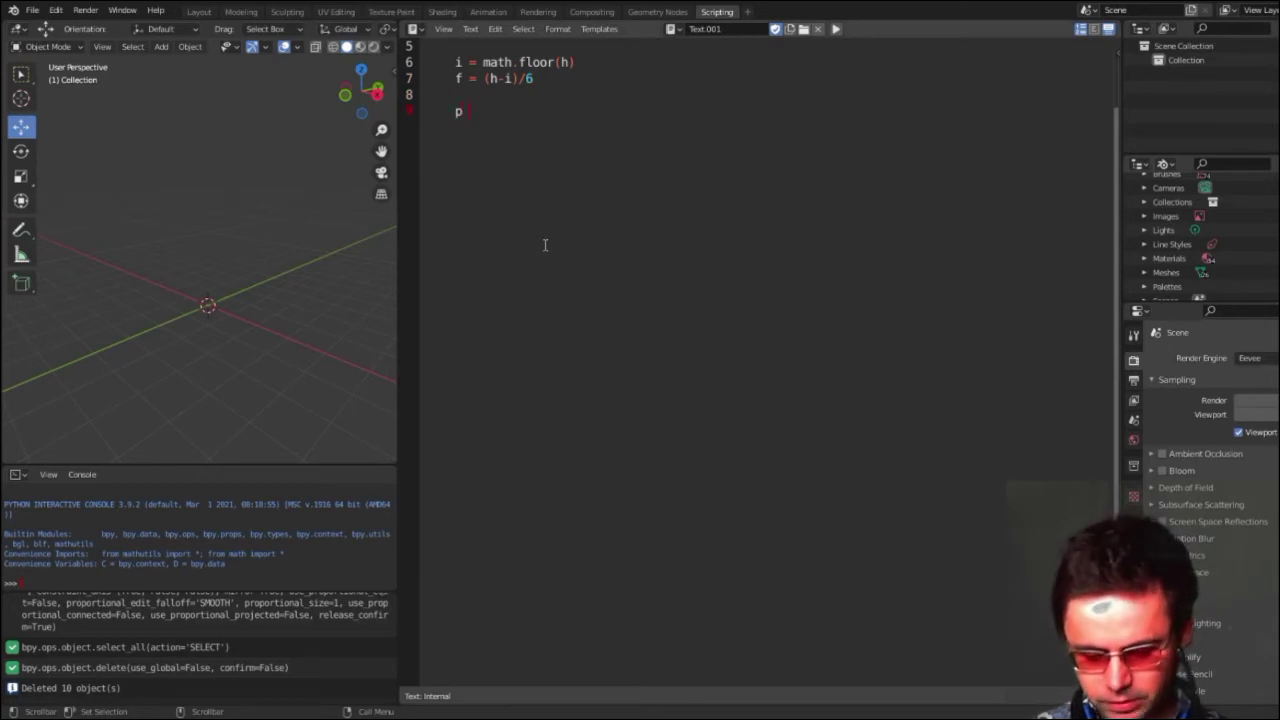
type(" = ")
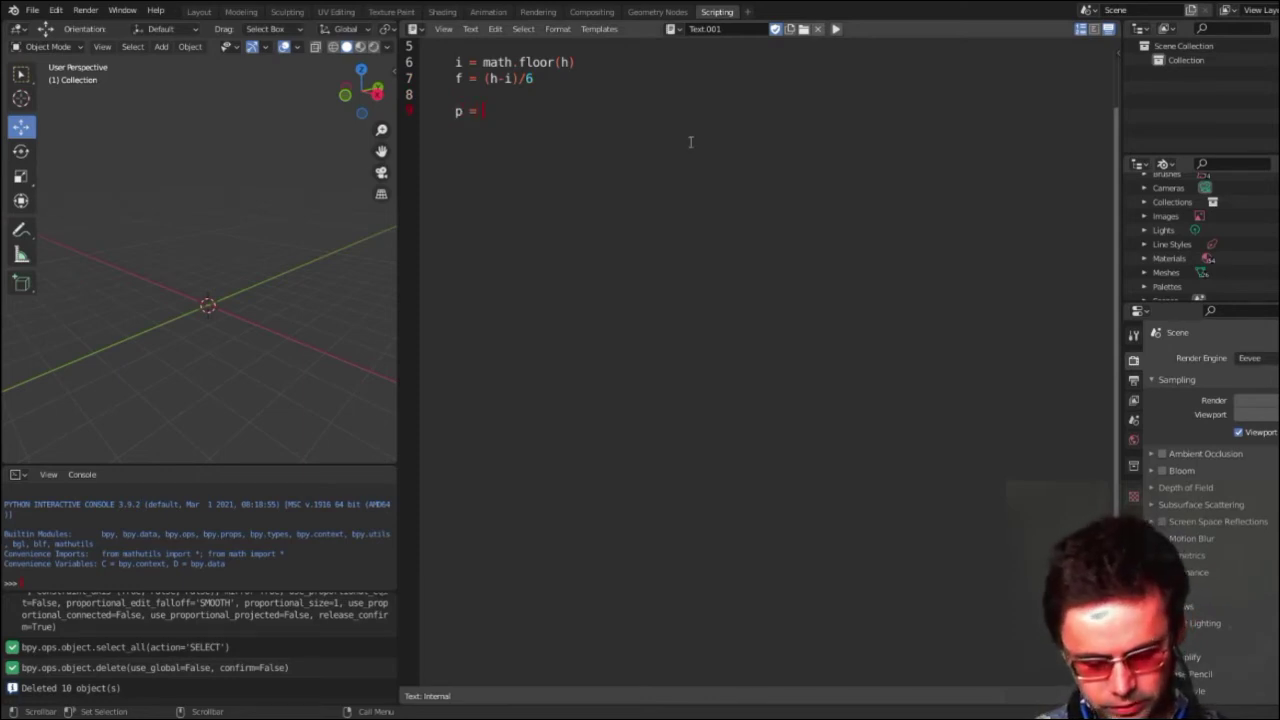
type("v")
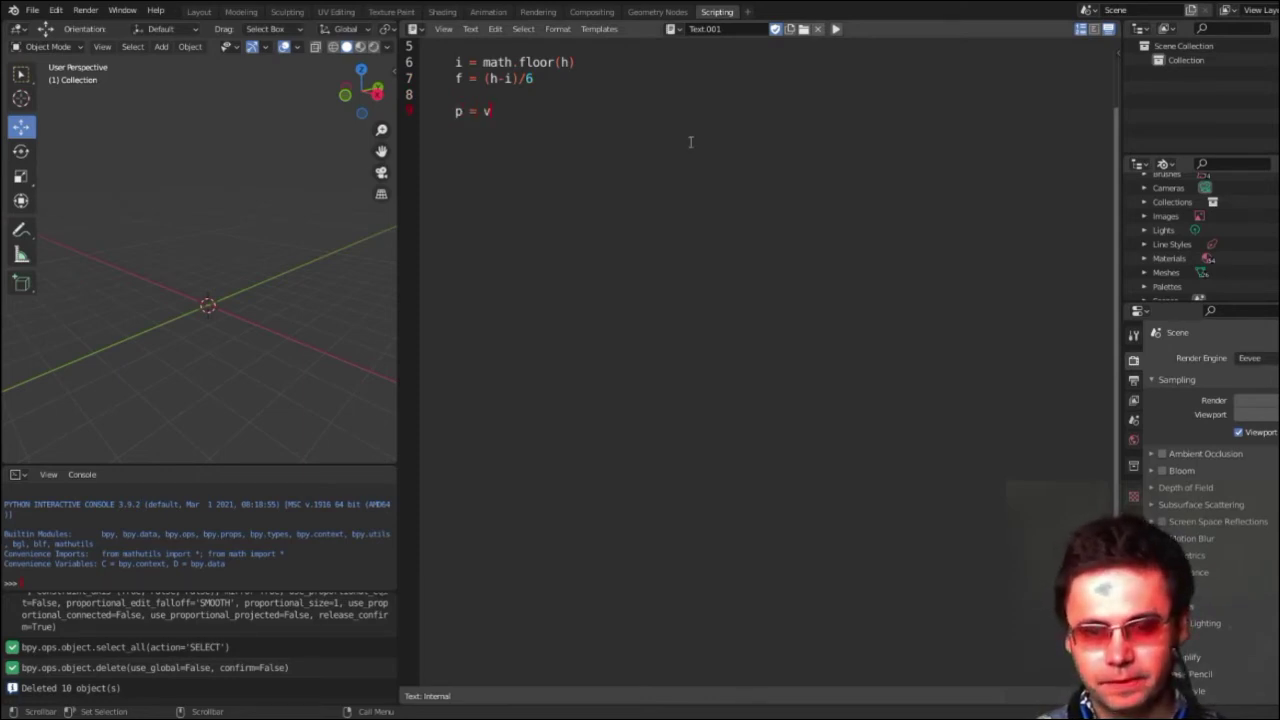
scroll(690, 142, "up", 2)
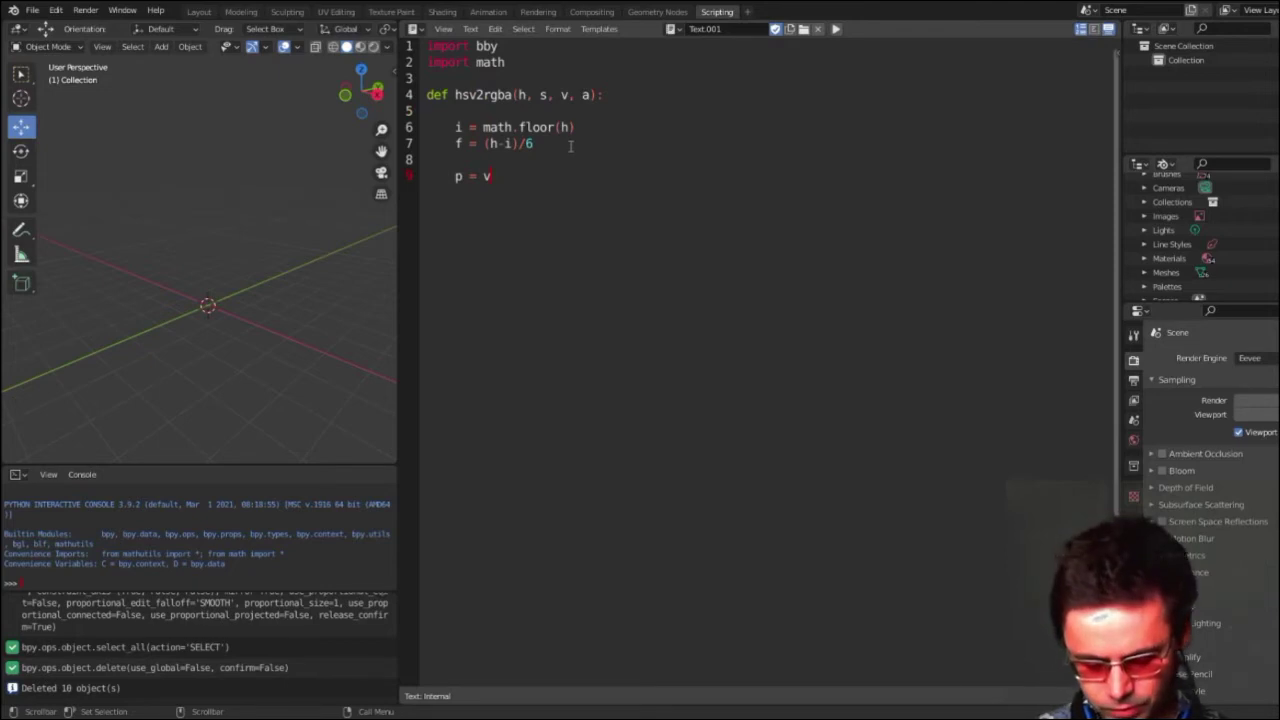
type("*(1")
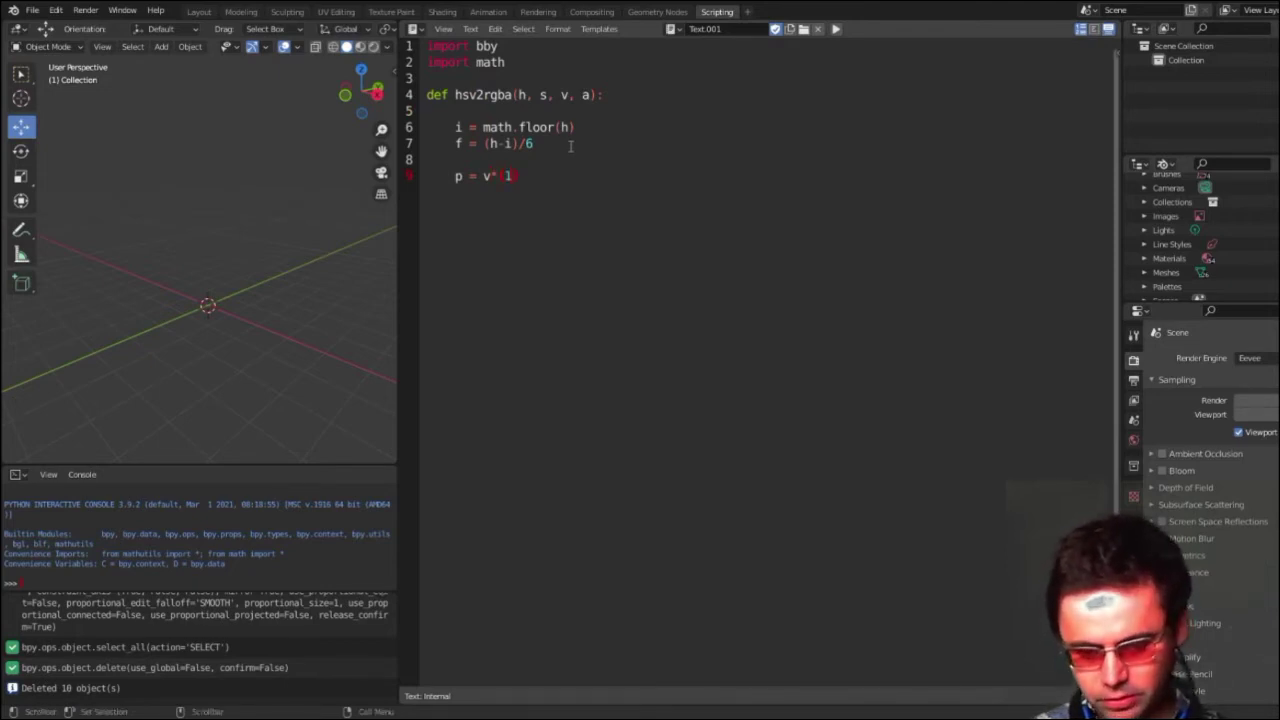
type("-s")
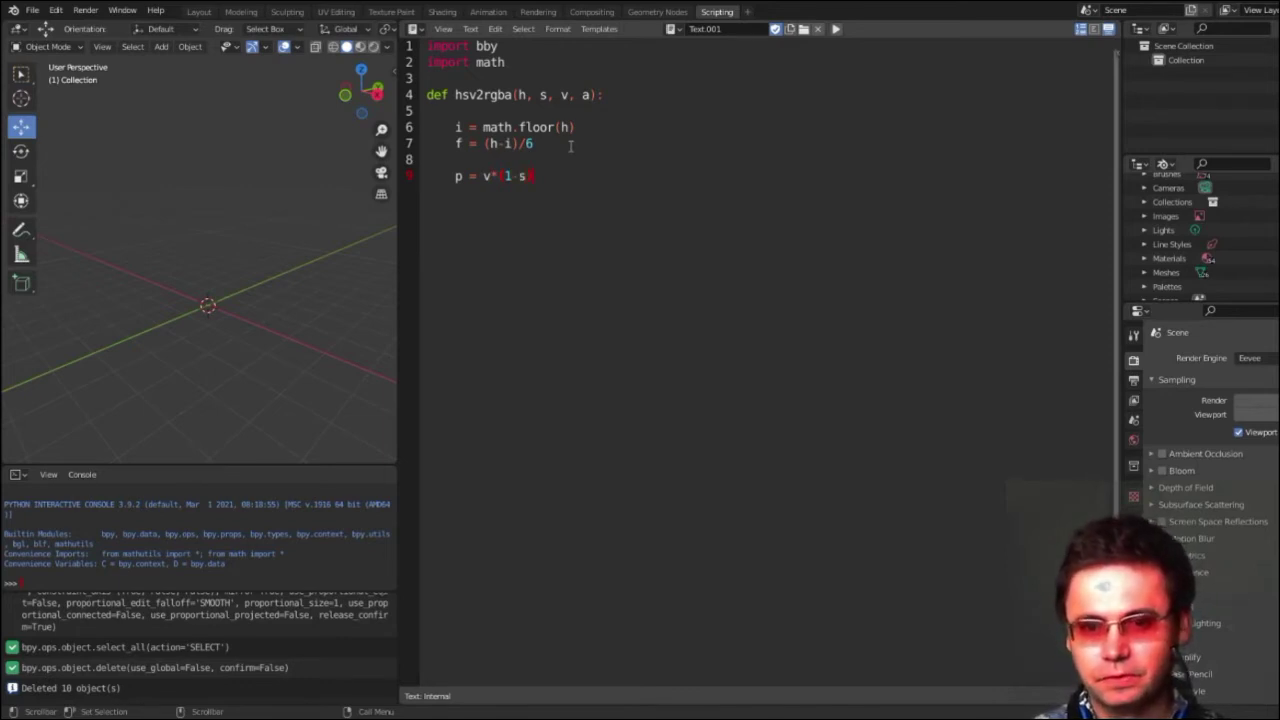
scroll(555, 158, "down", 1)
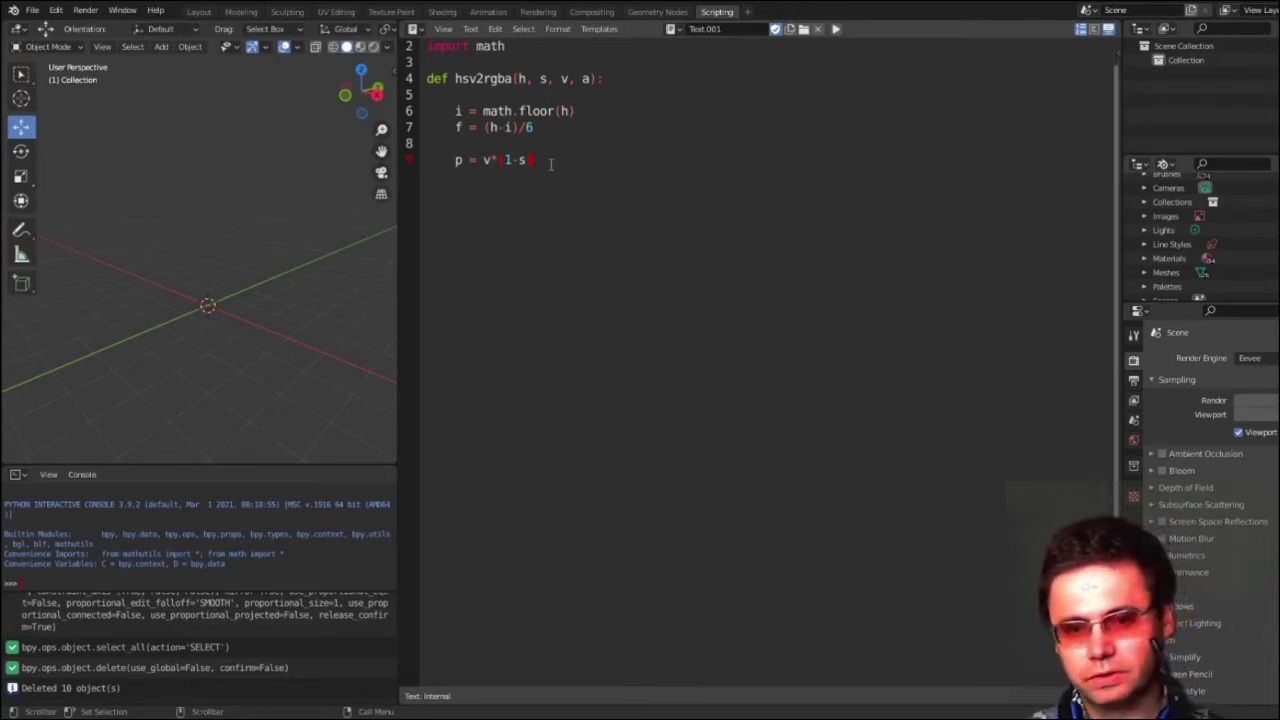
type(")")
key("Return")
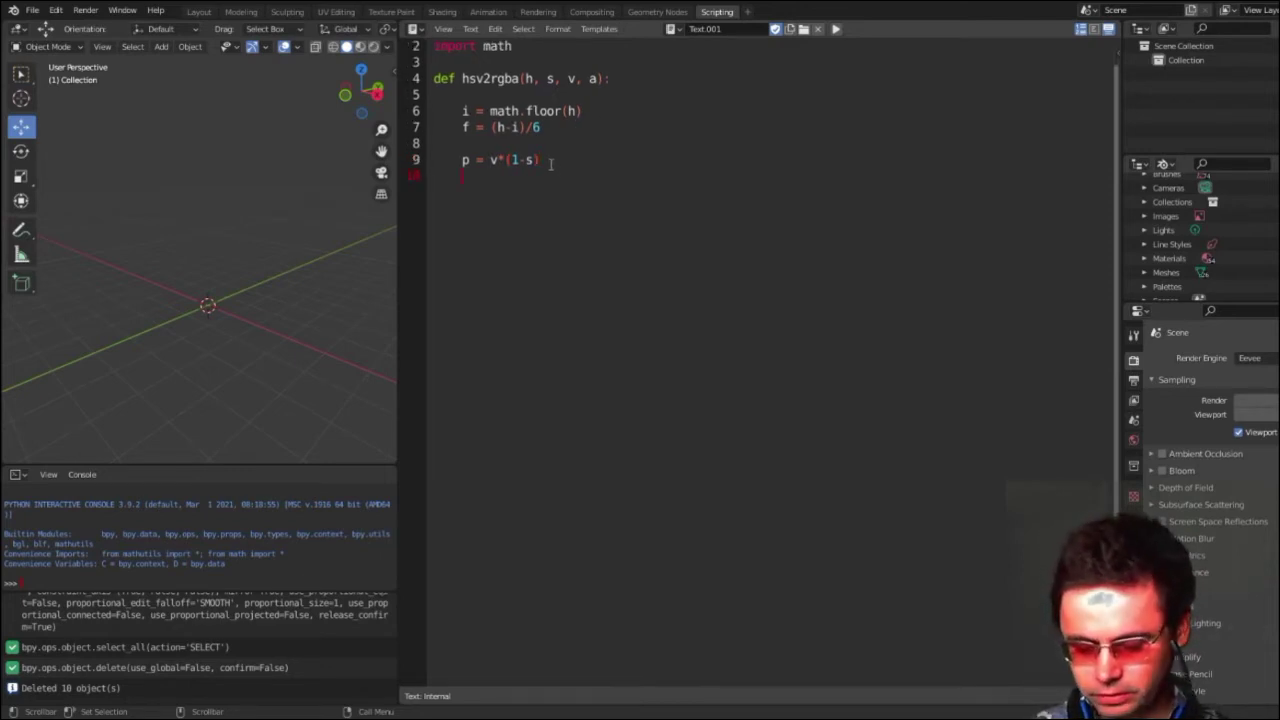
Write line 10 as q = v*(1-s*f), checking the f formula on line 7
type("q =")
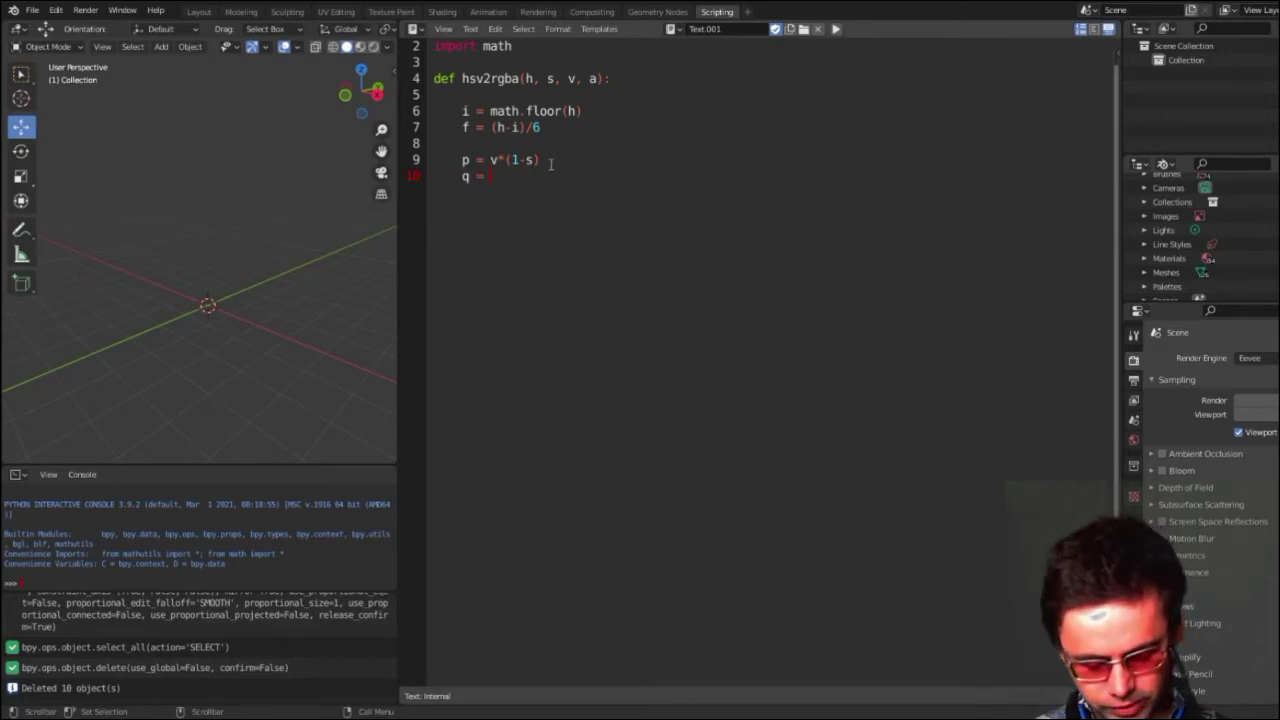
type("v")
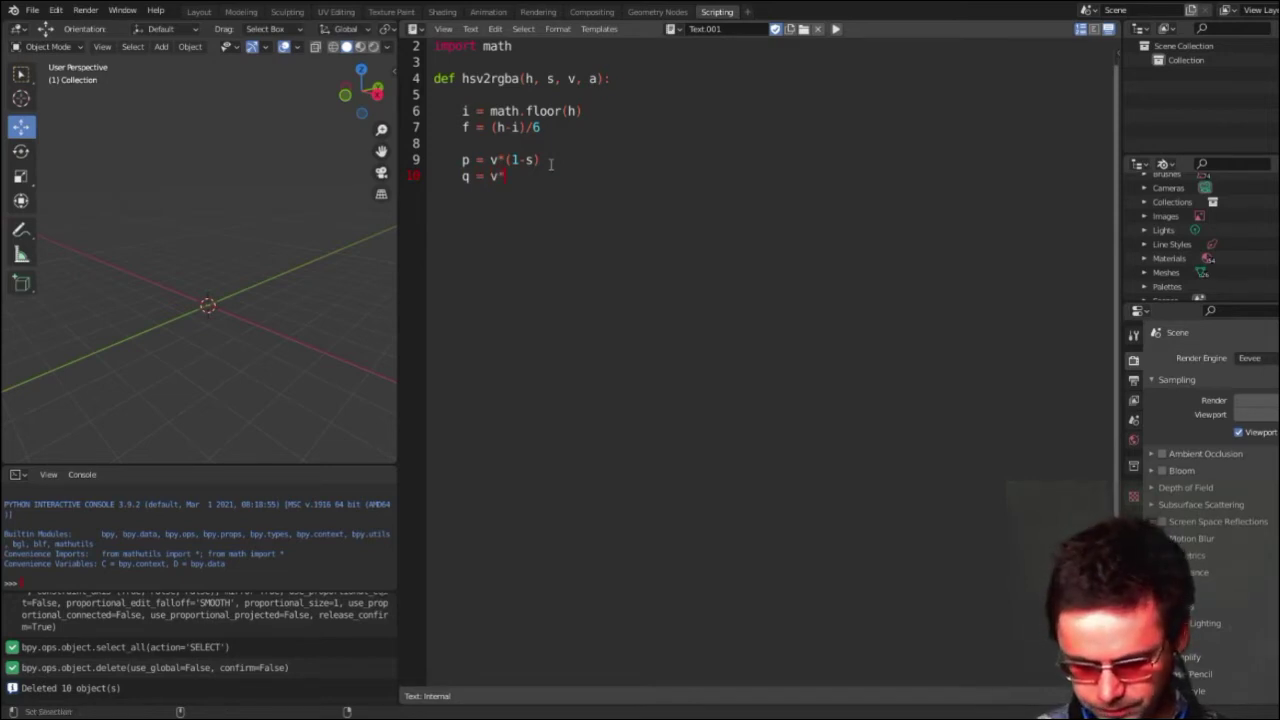
type("*(1")
type("1")
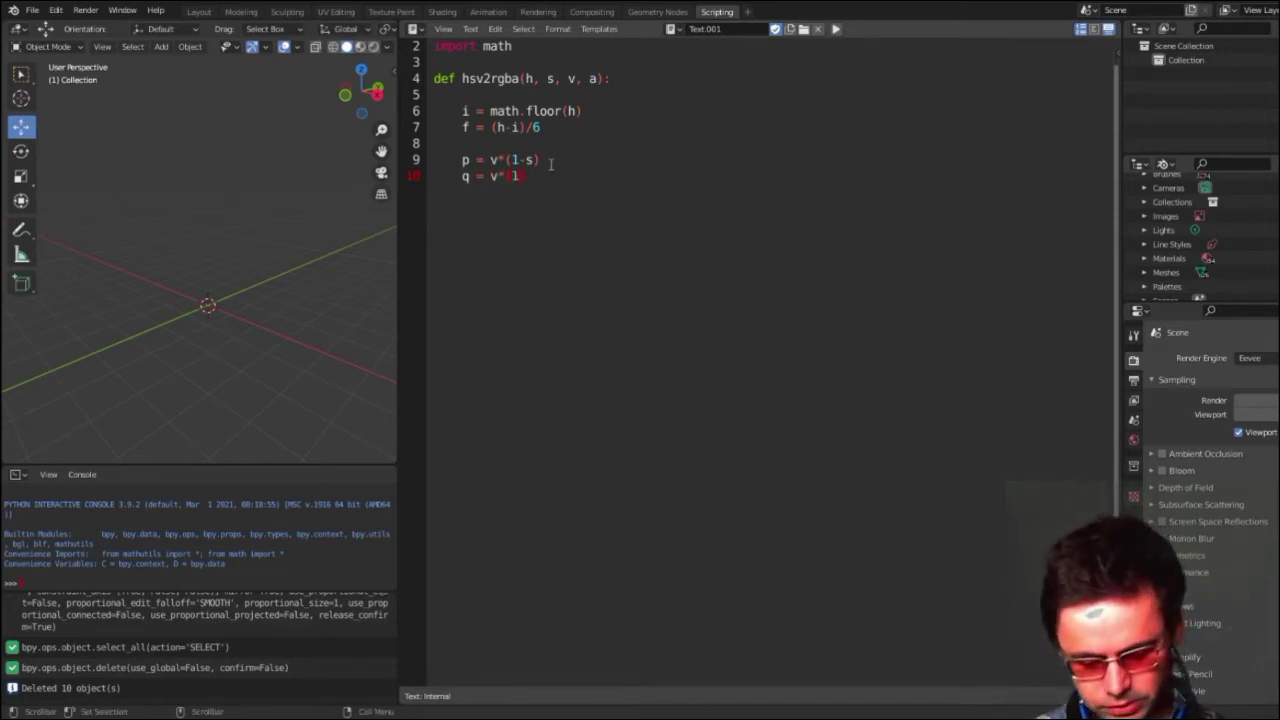
type("s")
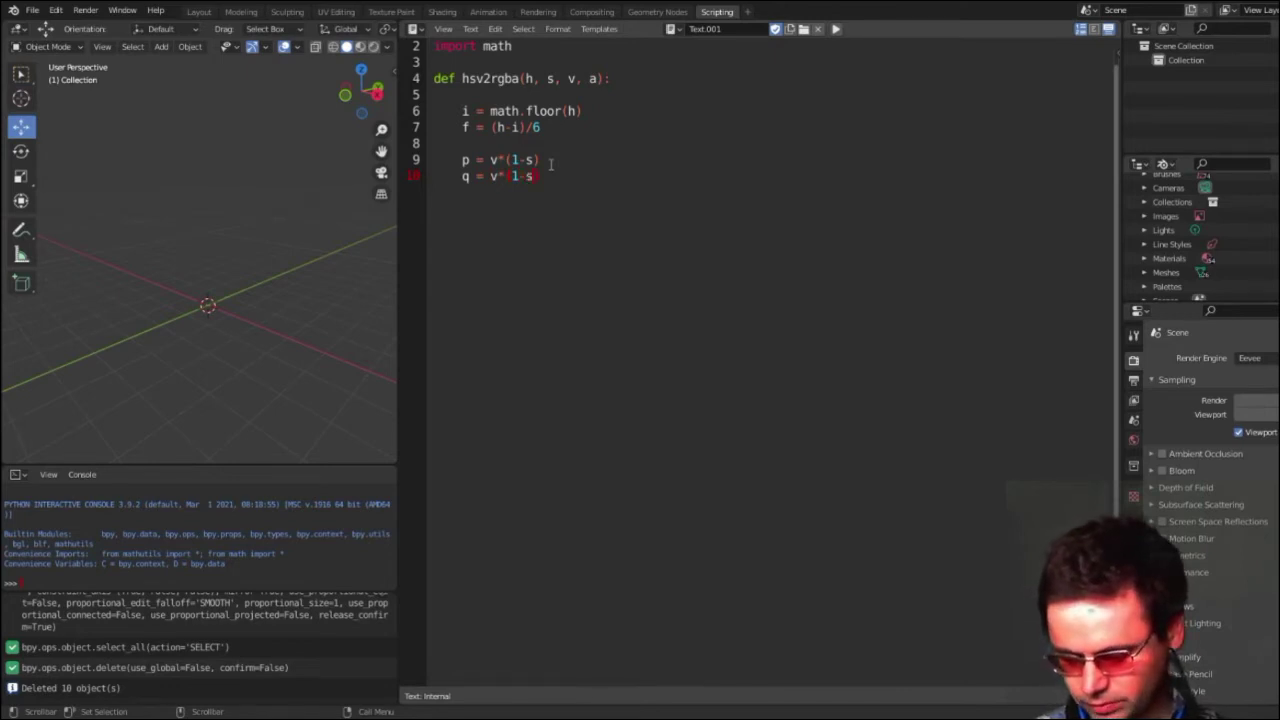
type("*f")
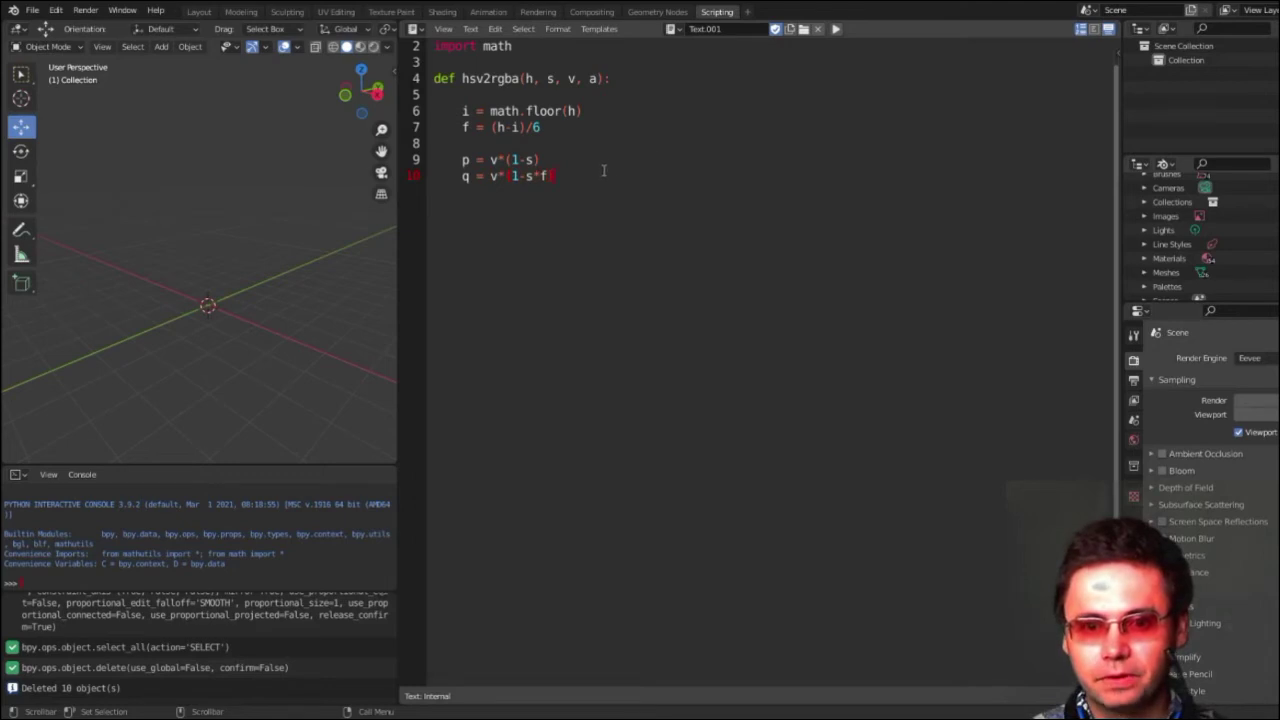
left_click_drag(541, 127, 463, 127)
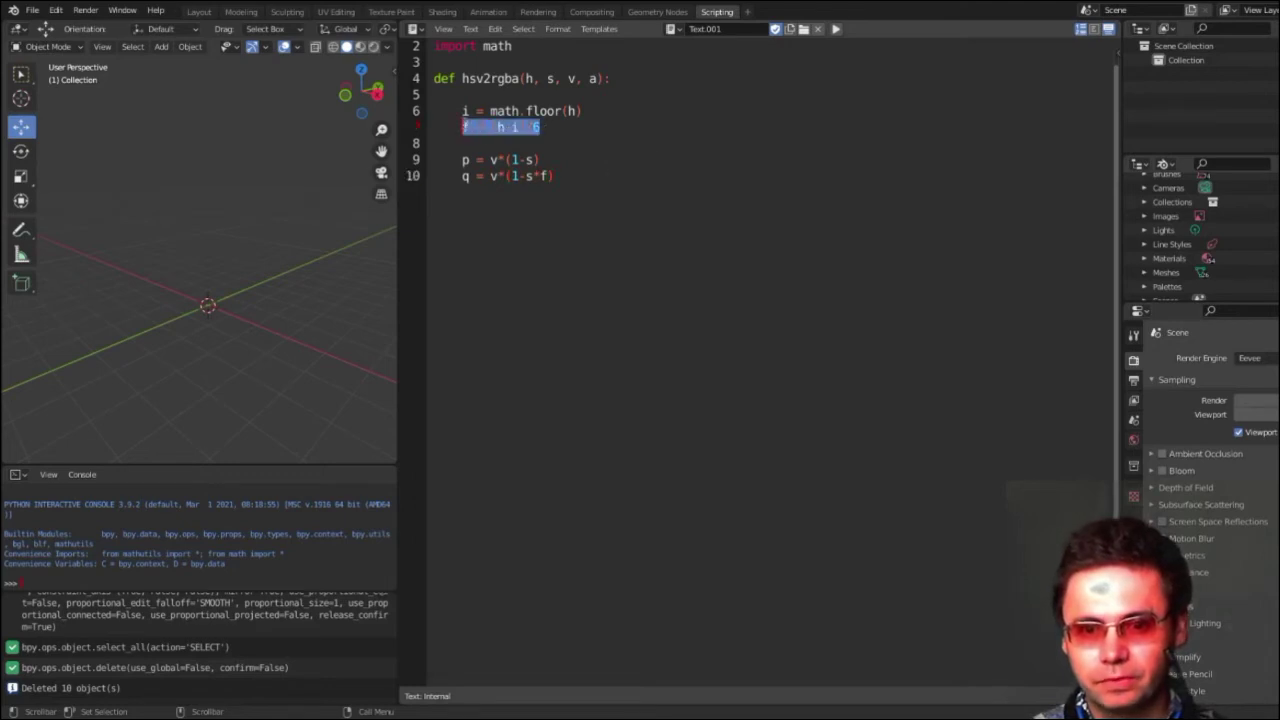
left_click(582, 186)
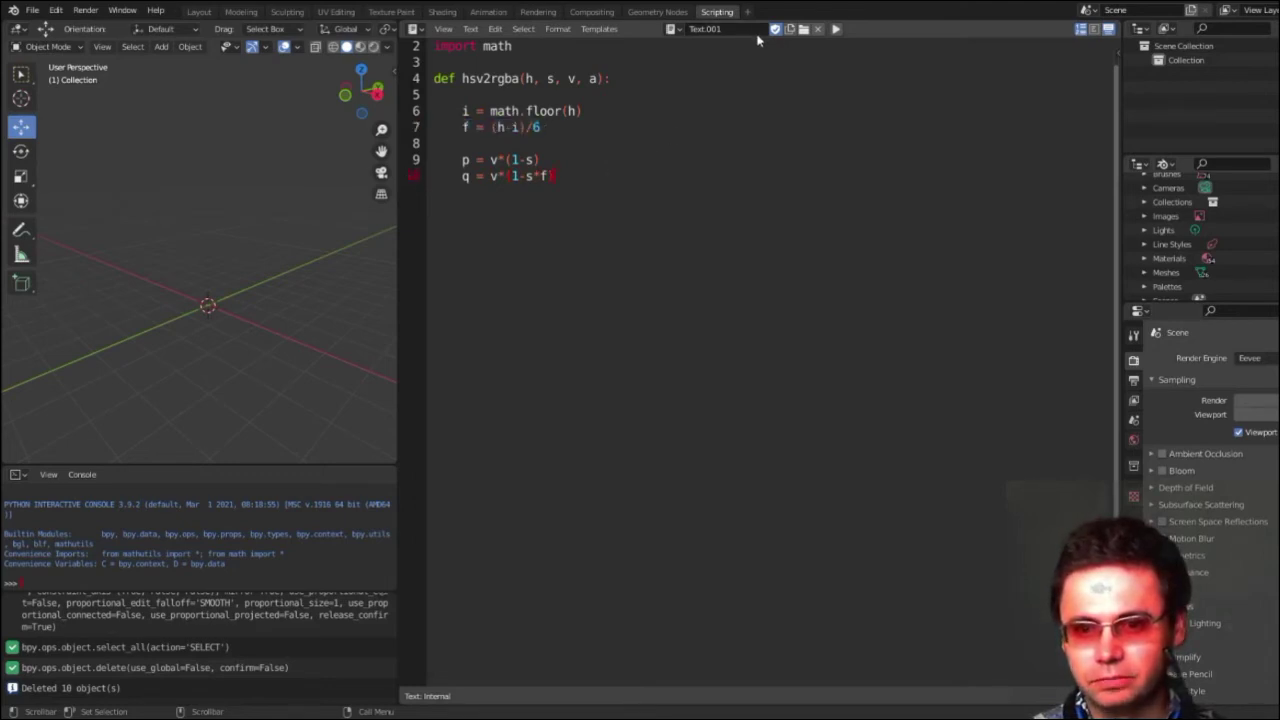
scroll(678, 63, "down", 2)
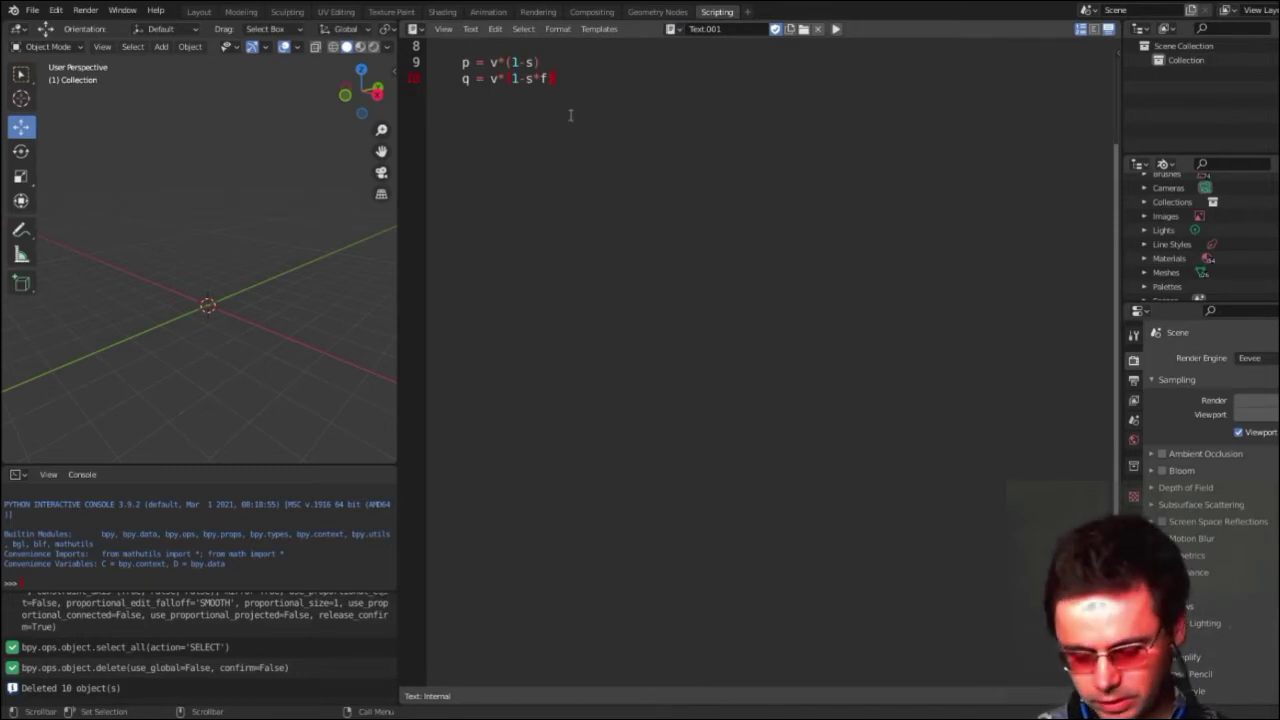
Close the q line and write line 11 as t = v*(1-s*(1-f)
type(")")
key("Return")
type("t")
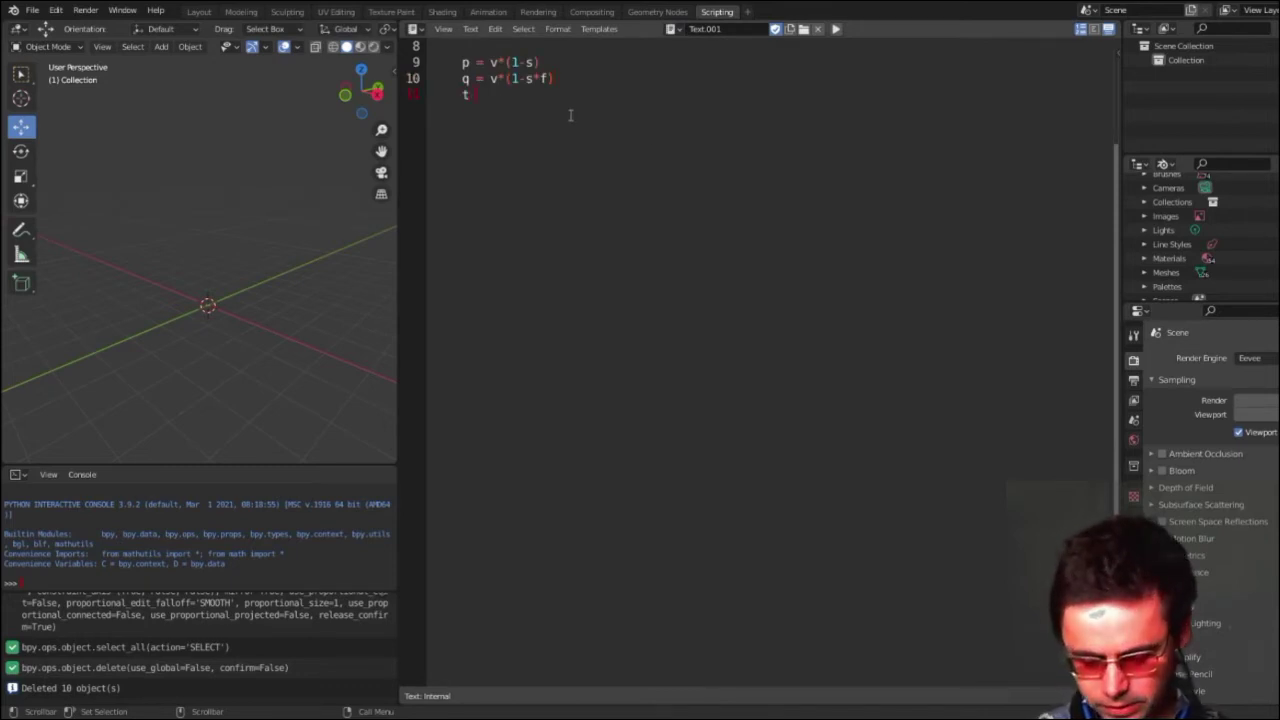
type("= v")
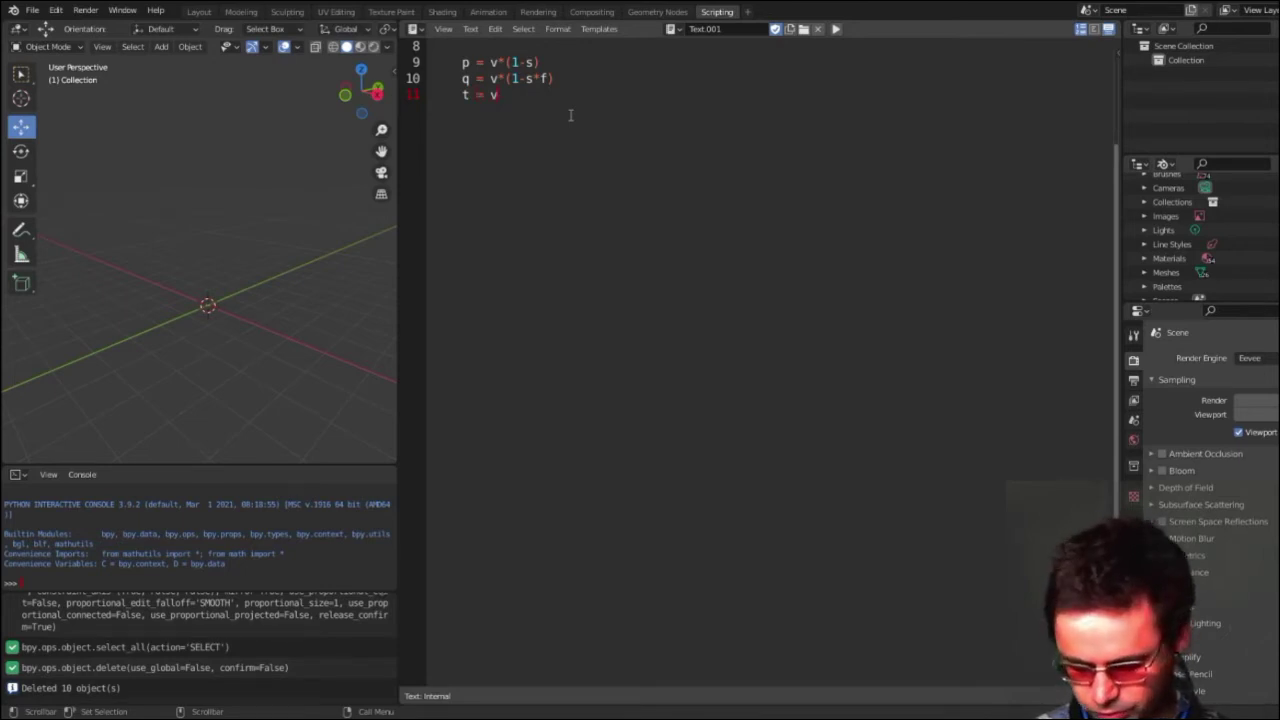
type("*(1-s*")
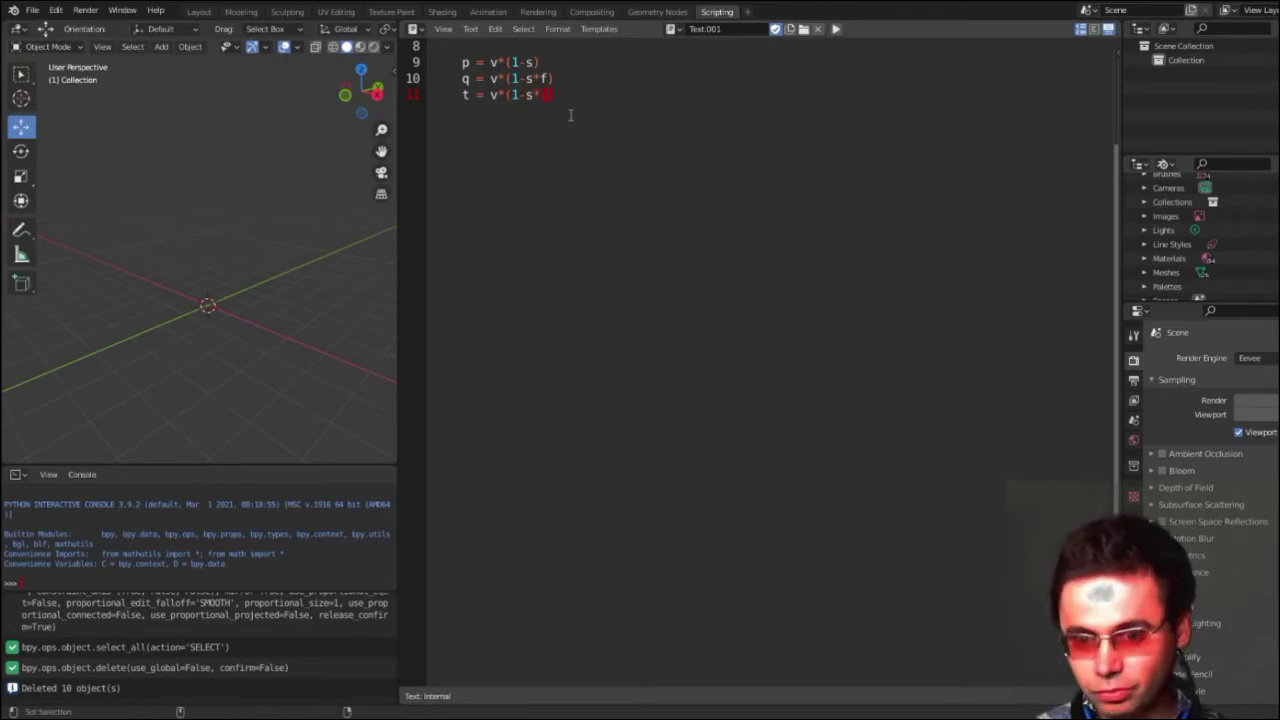
type("()")
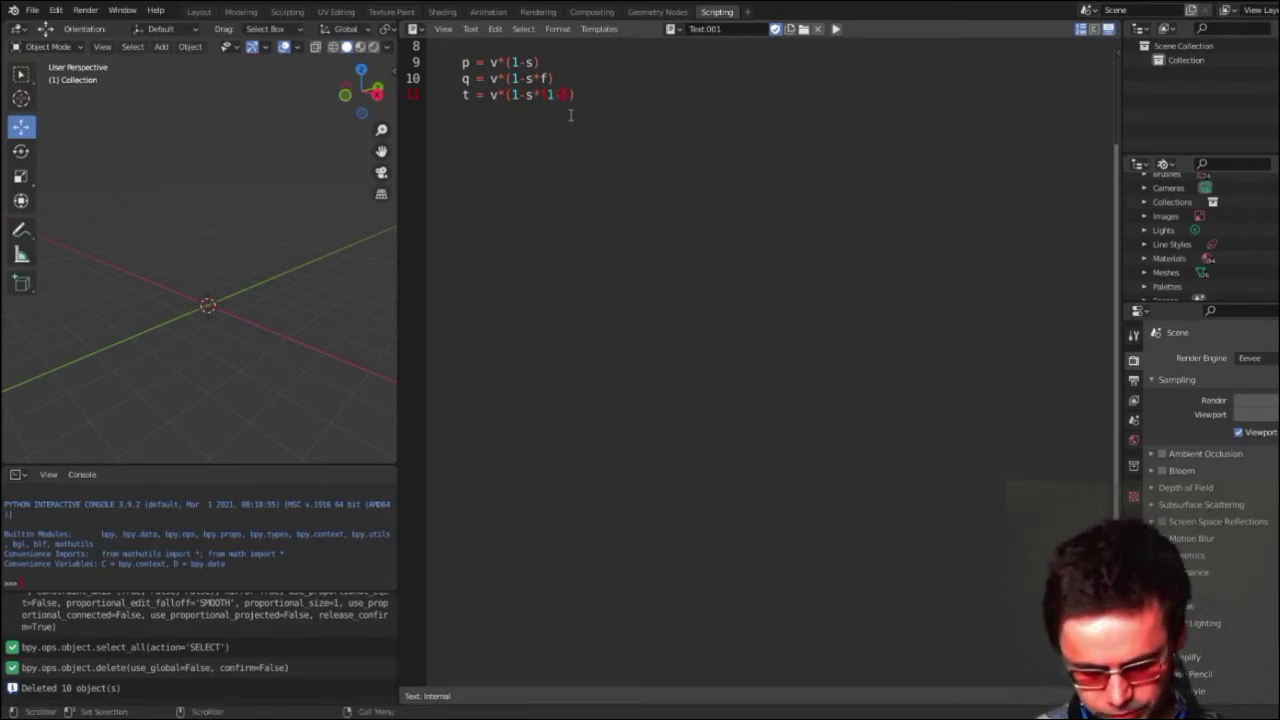
type("f")
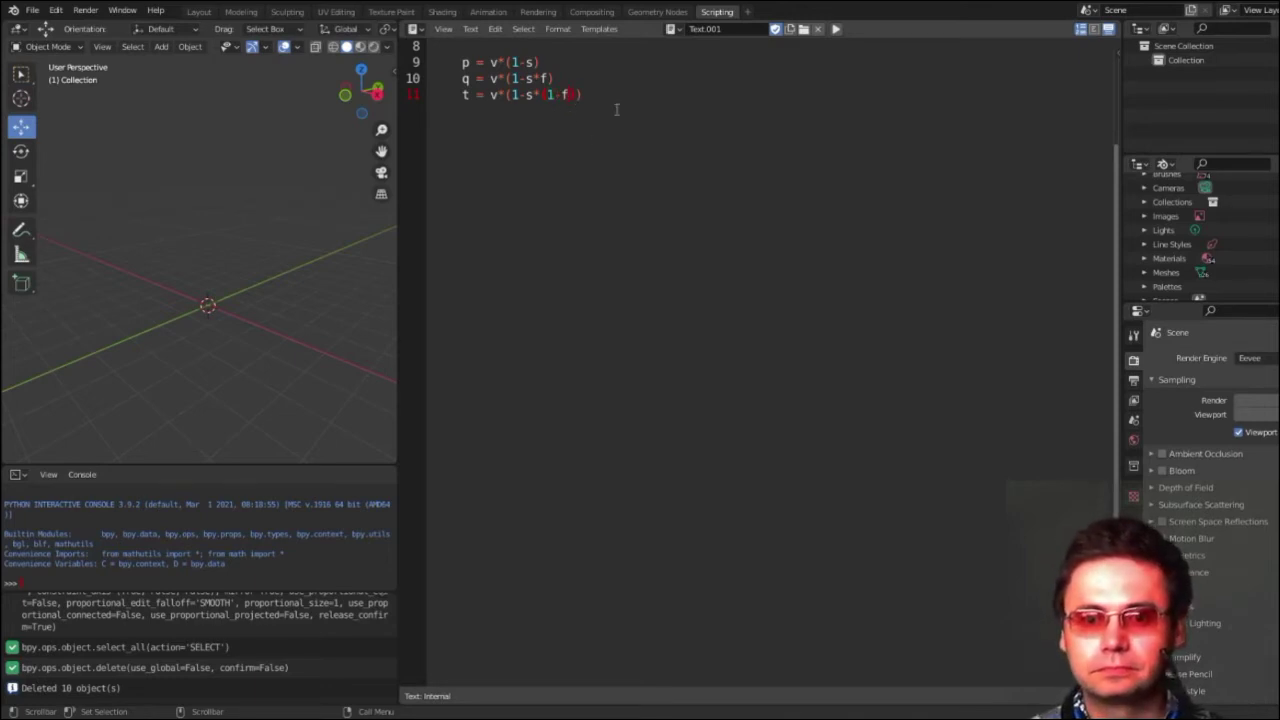
scroll(609, 115, "up", 3)
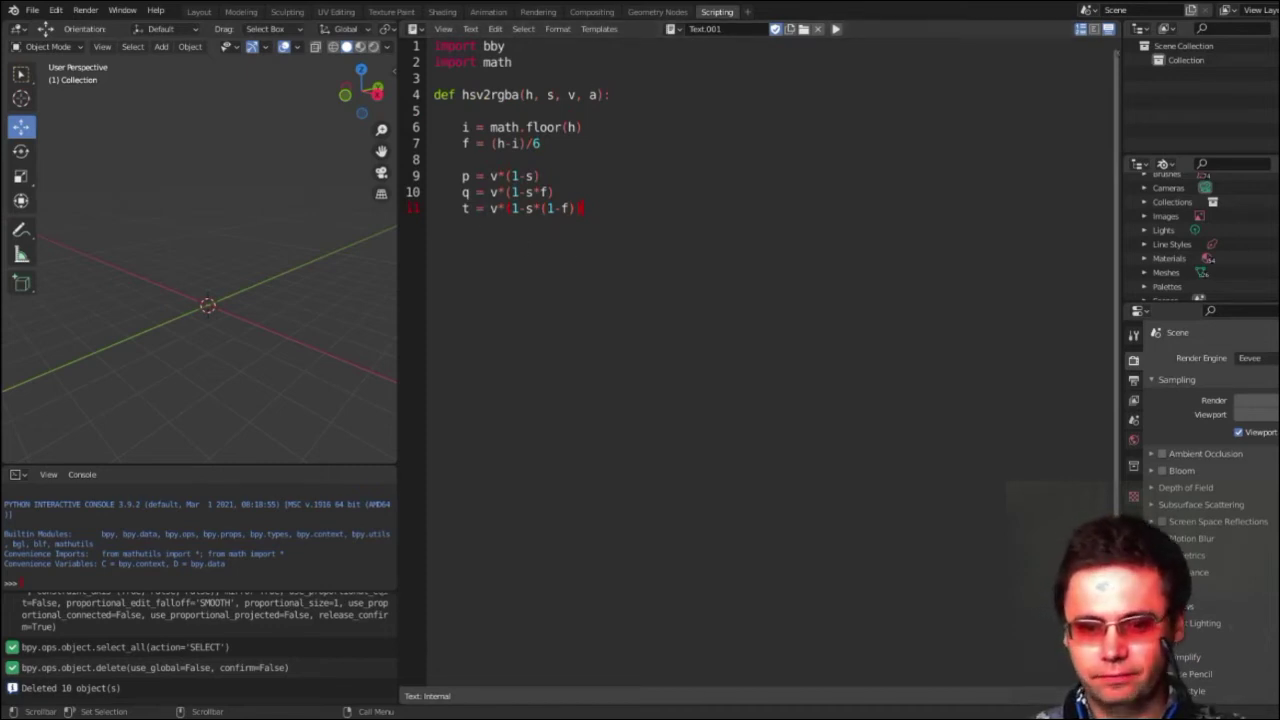
Compare the script against Wikipedia's HSV→RGB sector table, checking it twice
key("alt+Tab")
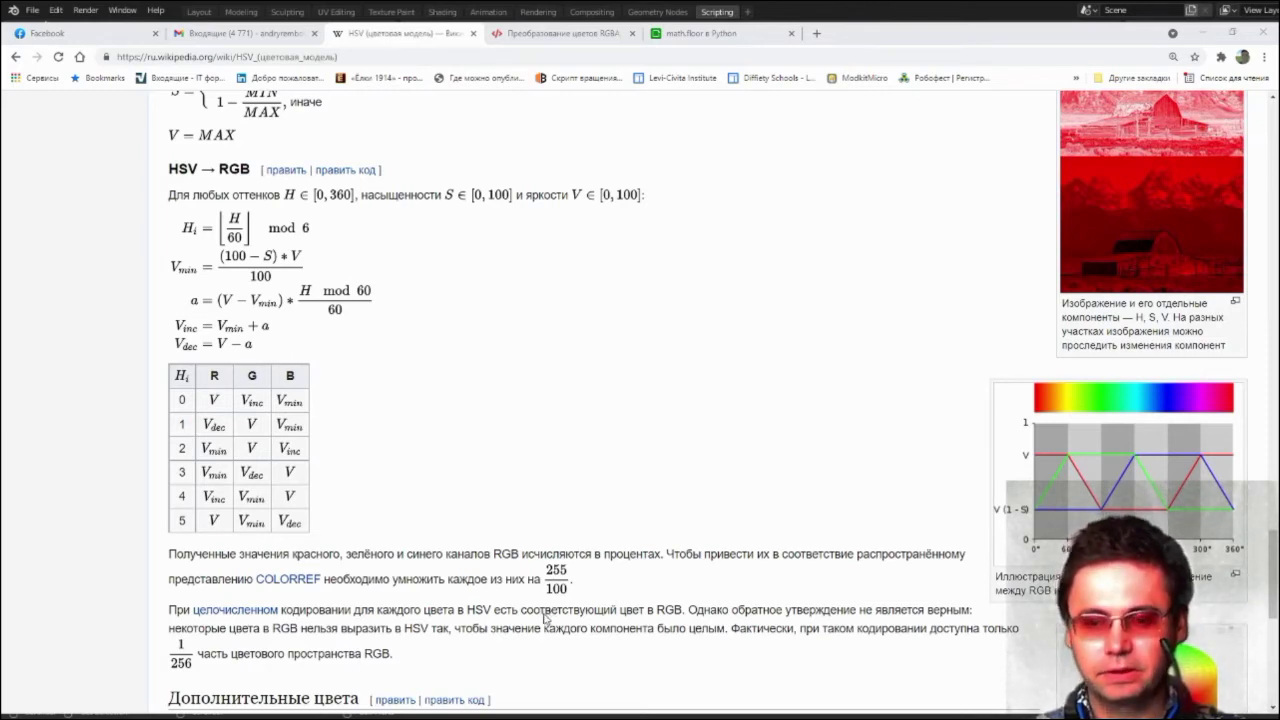
key("alt+Tab")
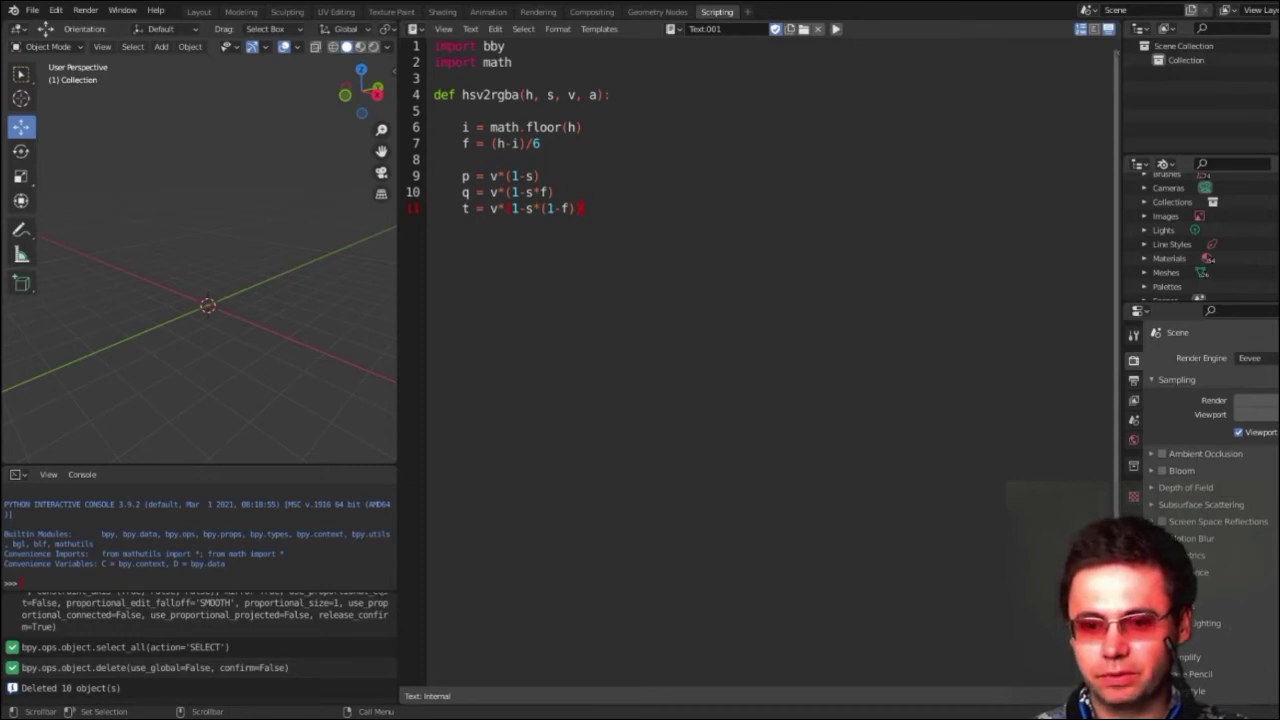
key("alt+Tab")
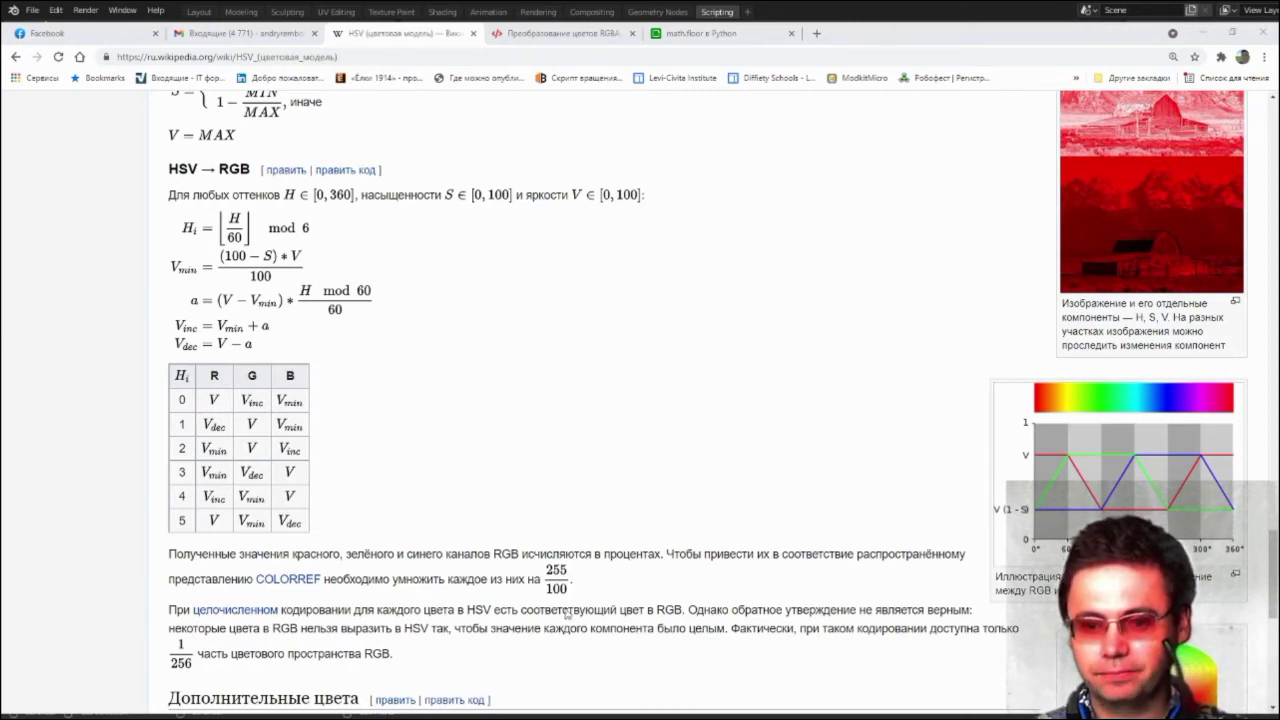
key("alt+Tab")
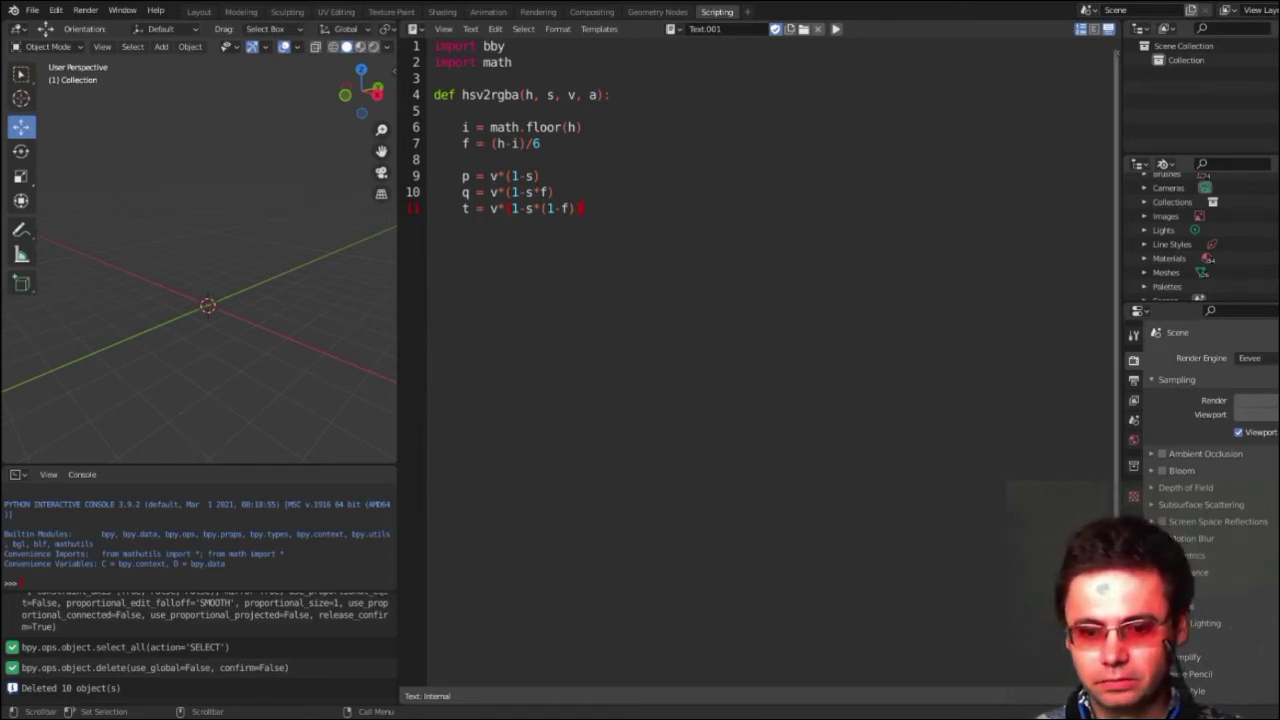
Close line 11 with ) and paste the if/elif branches for sectors 0–5 returning r, g, b, a
scroll(640, 140, "down", 2)
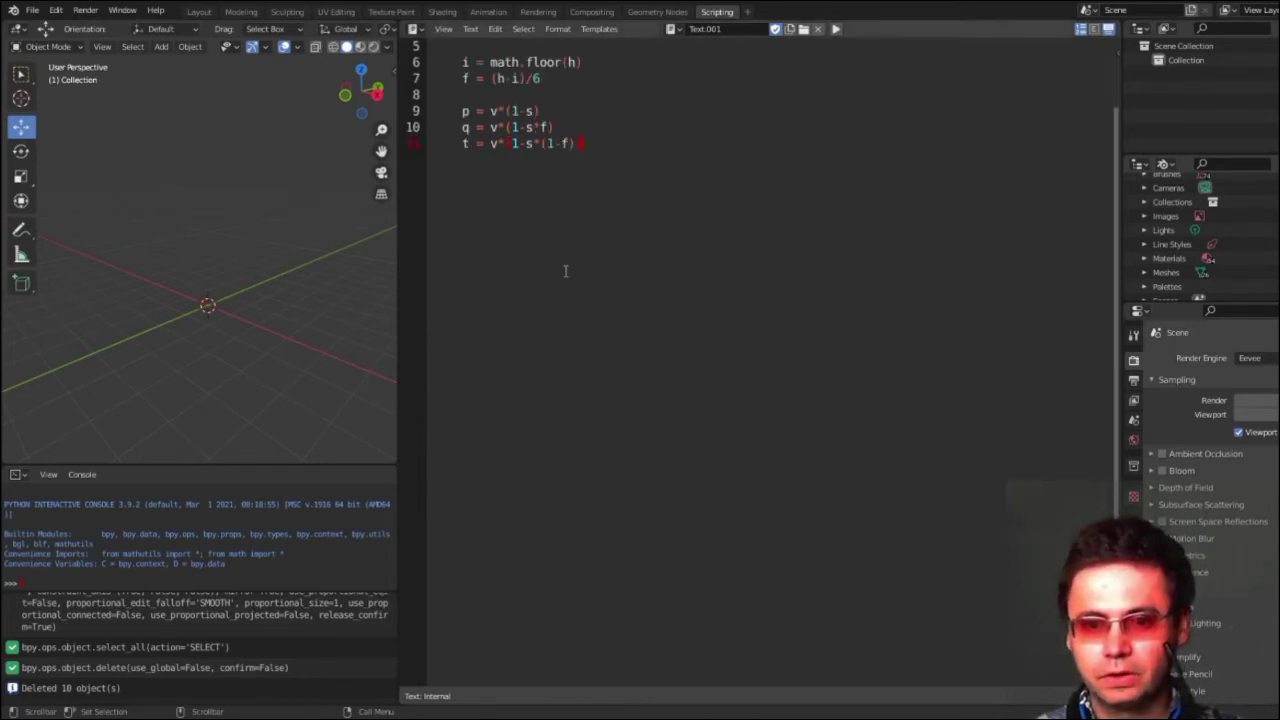
type(")")
key("Return")
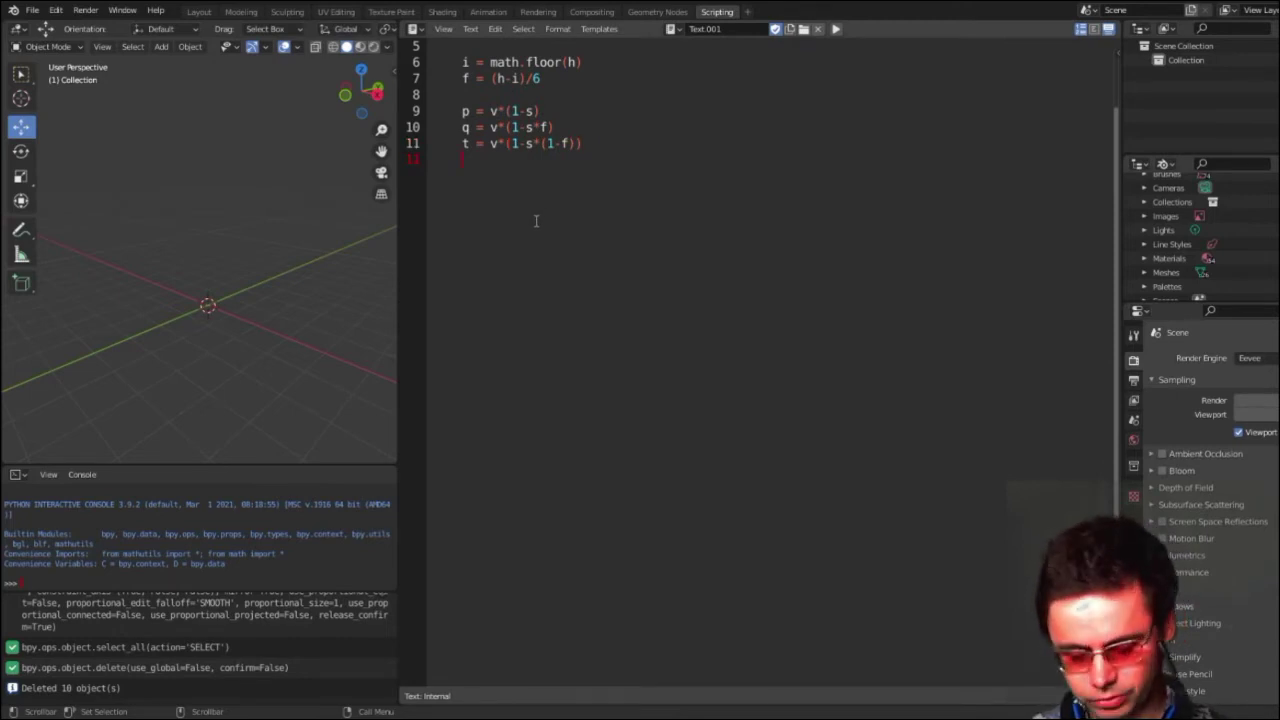
key("ctrl+v")
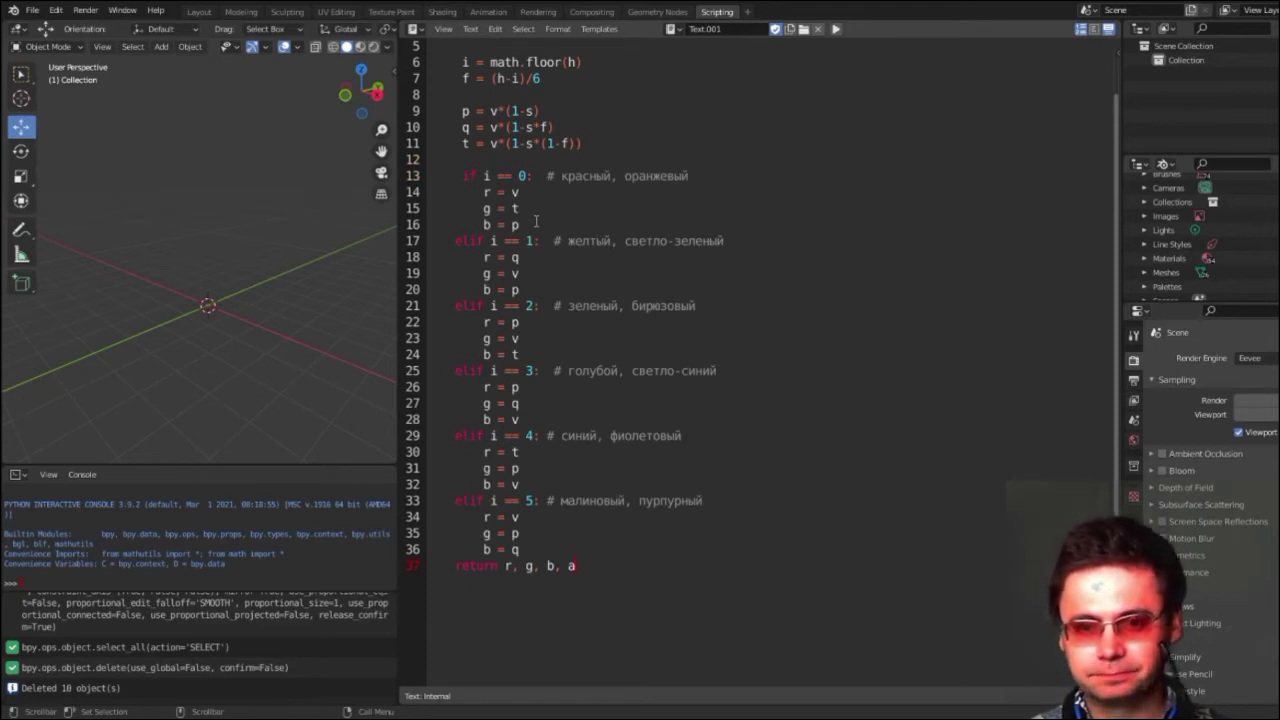
left_click(557, 174)
left_click_drag(558, 176, 684, 176)
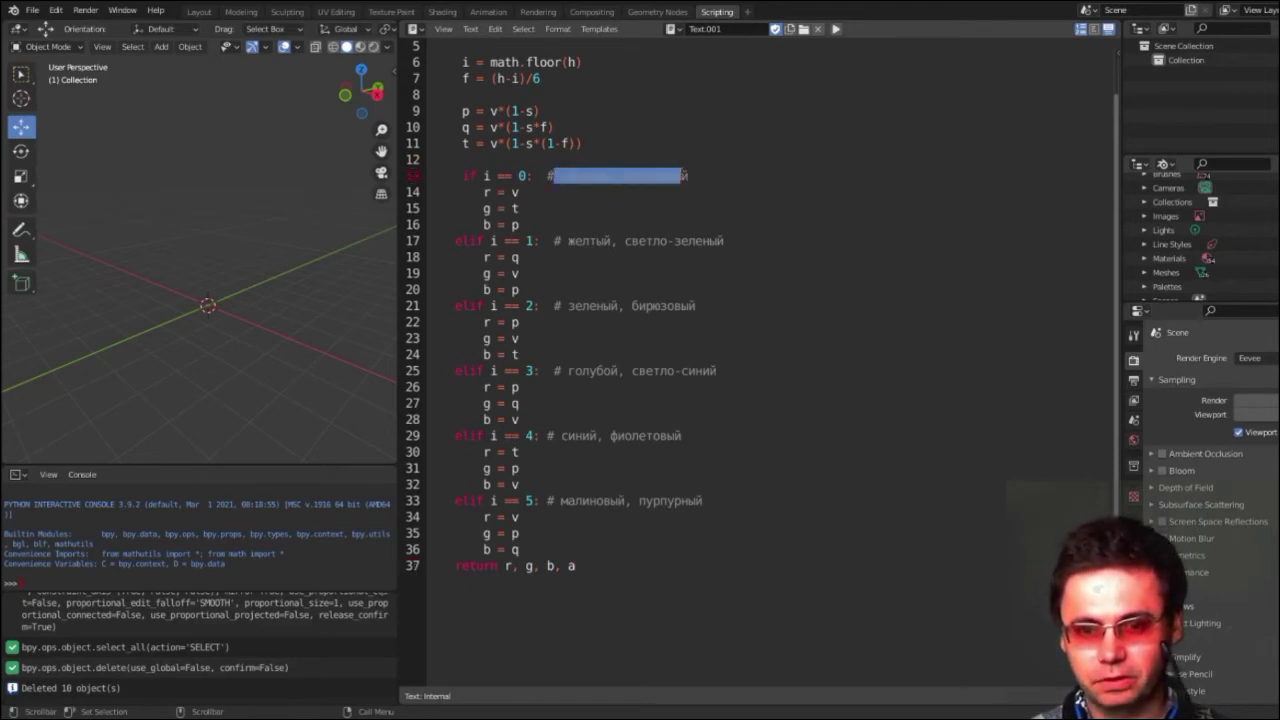
left_click(566, 224)
left_click_drag(557, 240, 730, 240)
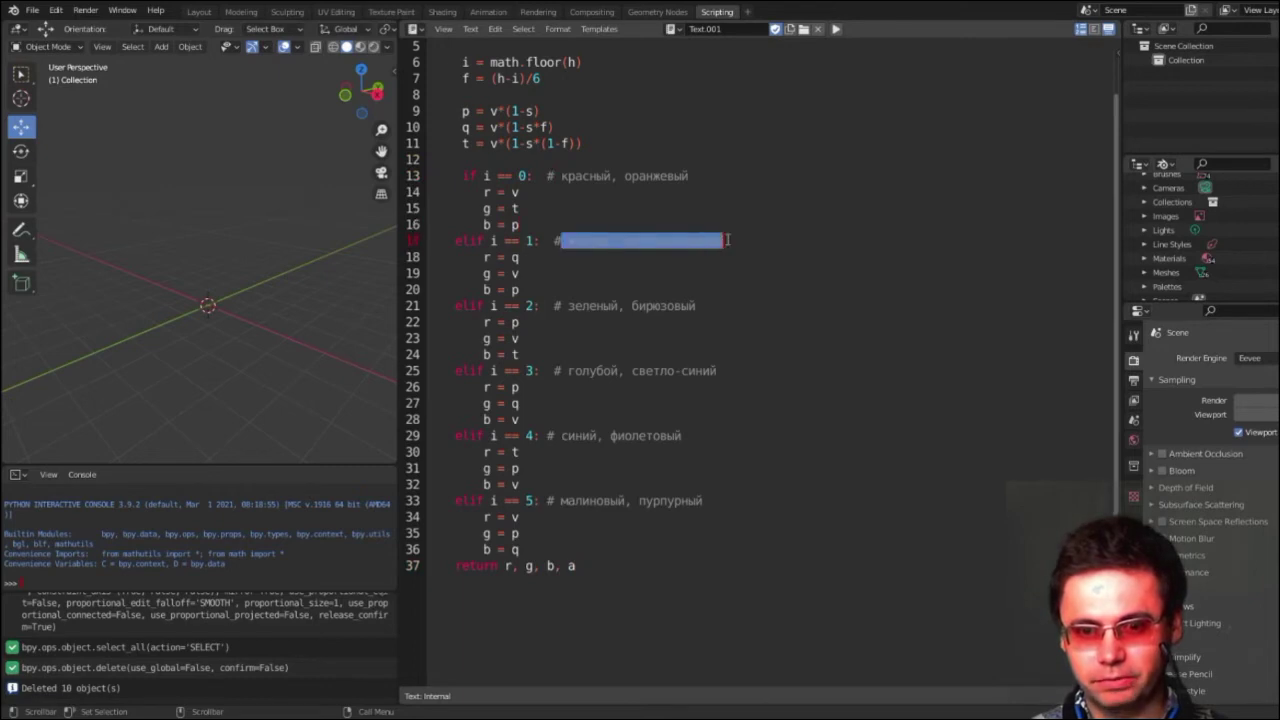
left_click(557, 289)
left_click(557, 307)
left_click_drag(557, 307, 696, 307)
left_click(668, 370)
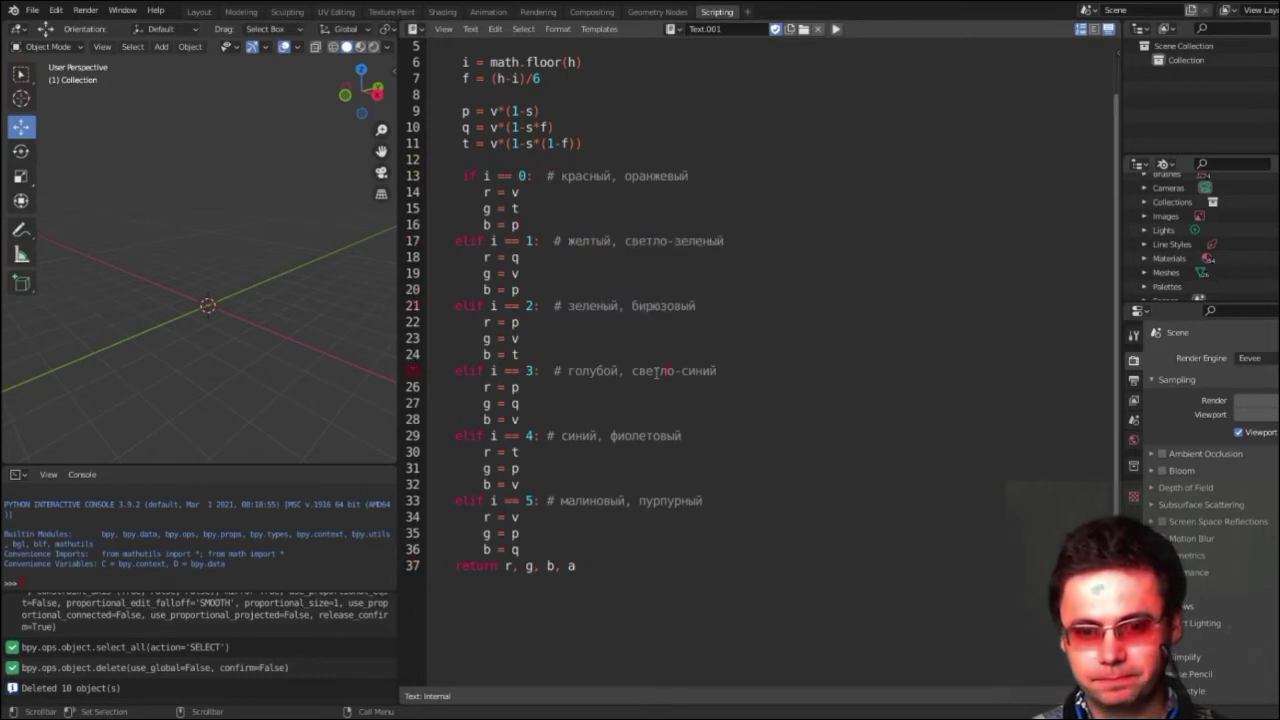
scroll(615, 427, "down", 2)
scroll(534, 443, "down", 1)
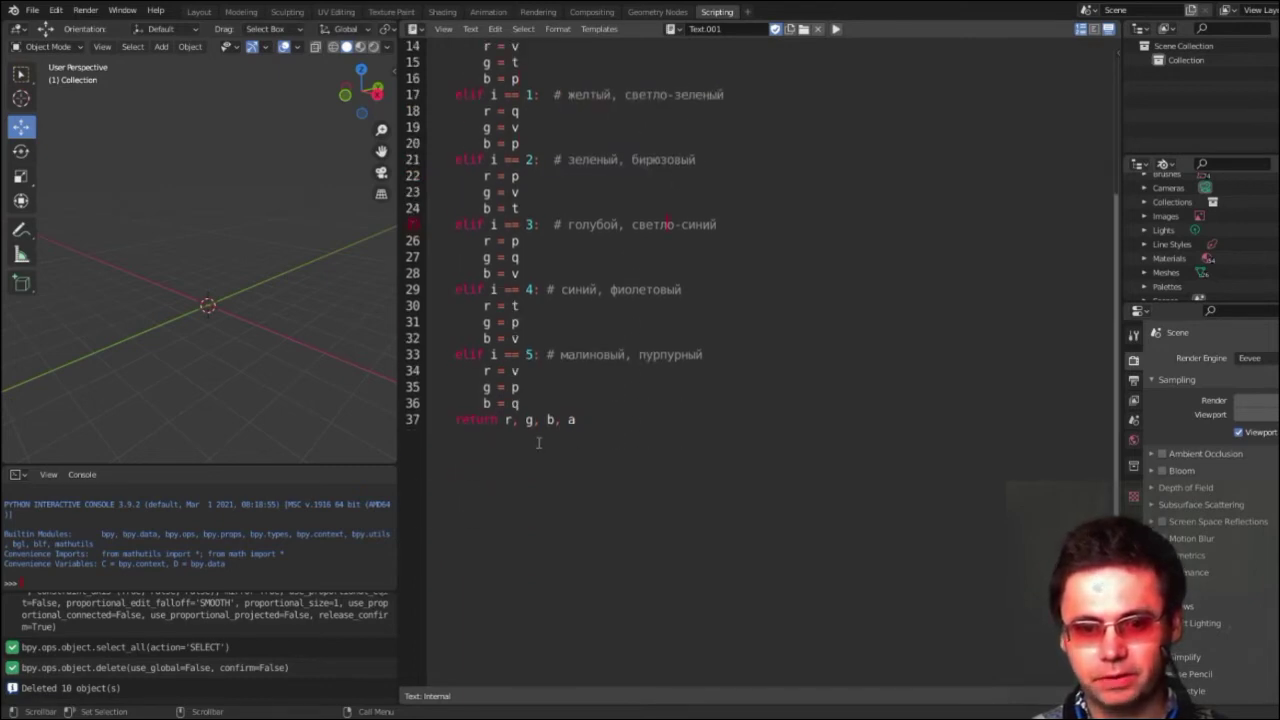
left_click(463, 463)
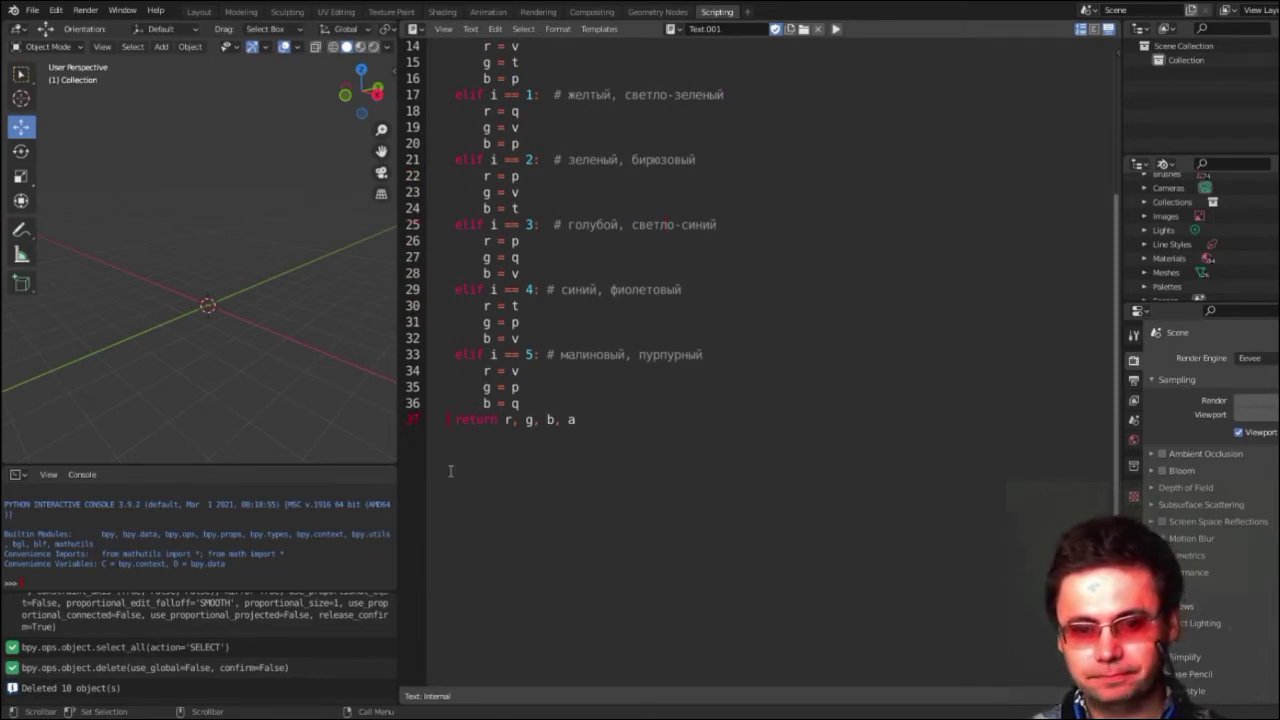
Add test values h=0, s=1, v=1, a=1 below the hsv2rgba function
key("Return")
key("Return")
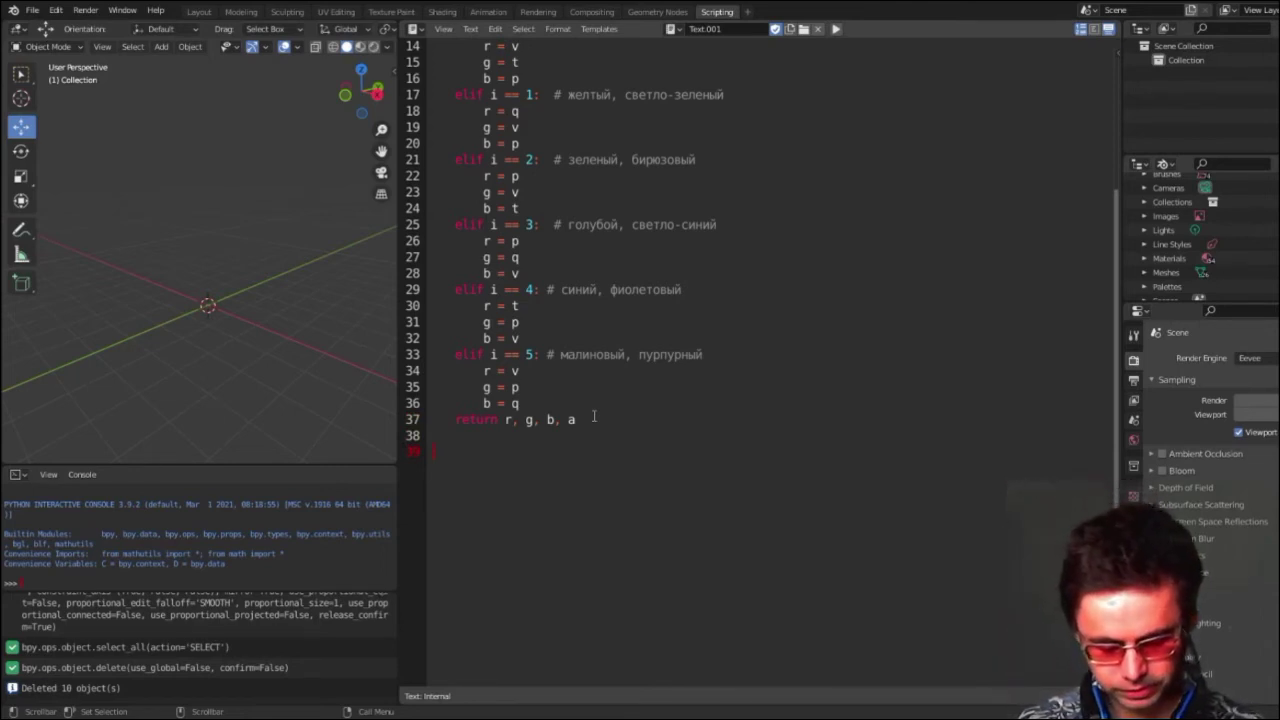
type("h=0")
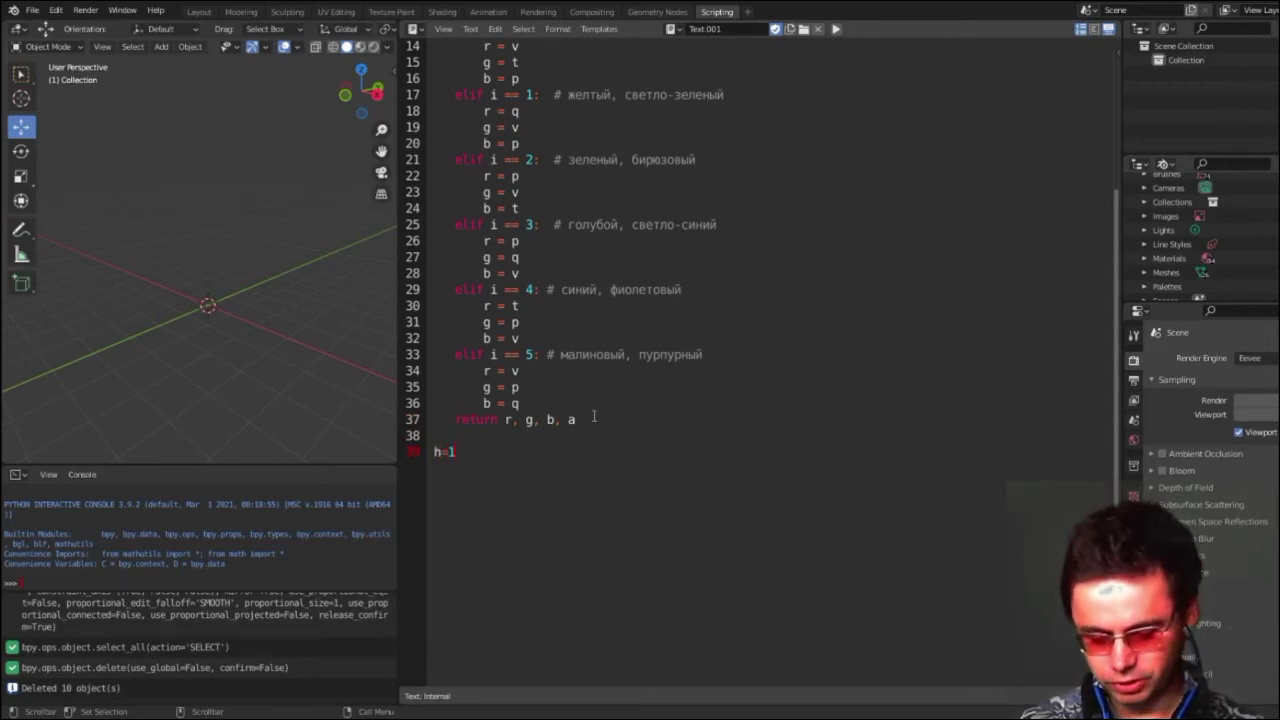
key("Return")
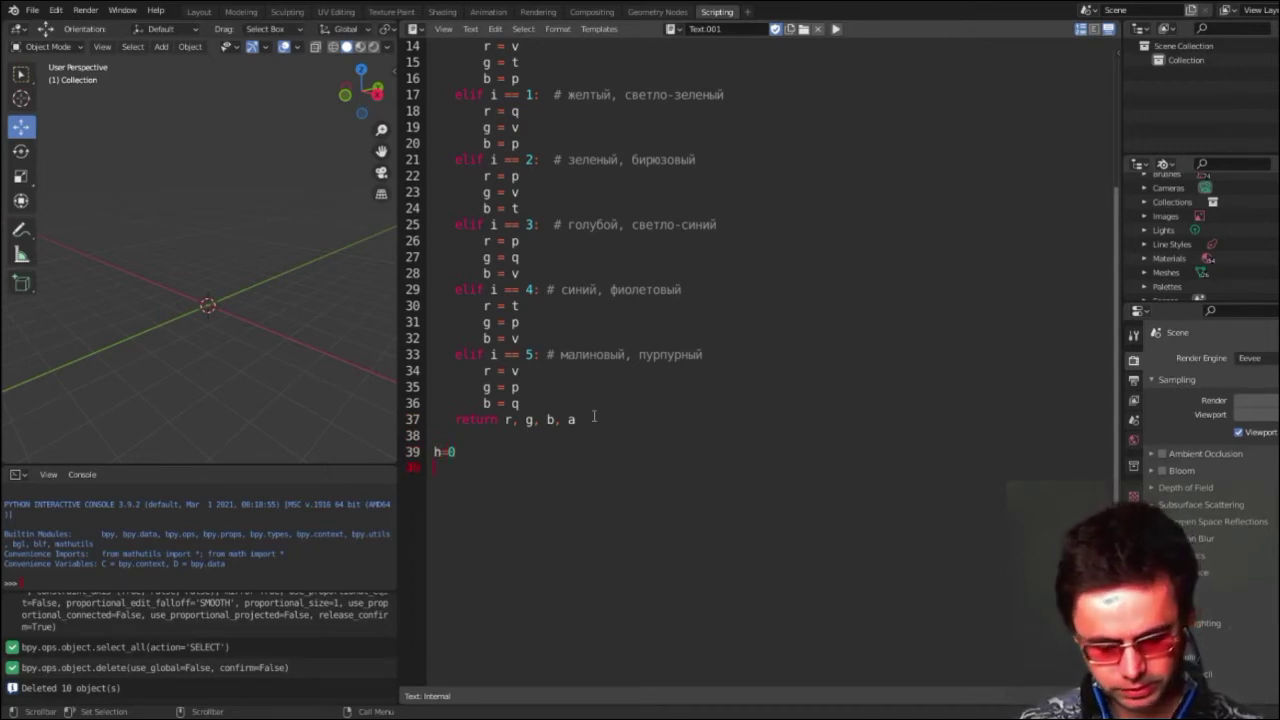
type("s=1")
key("Return")
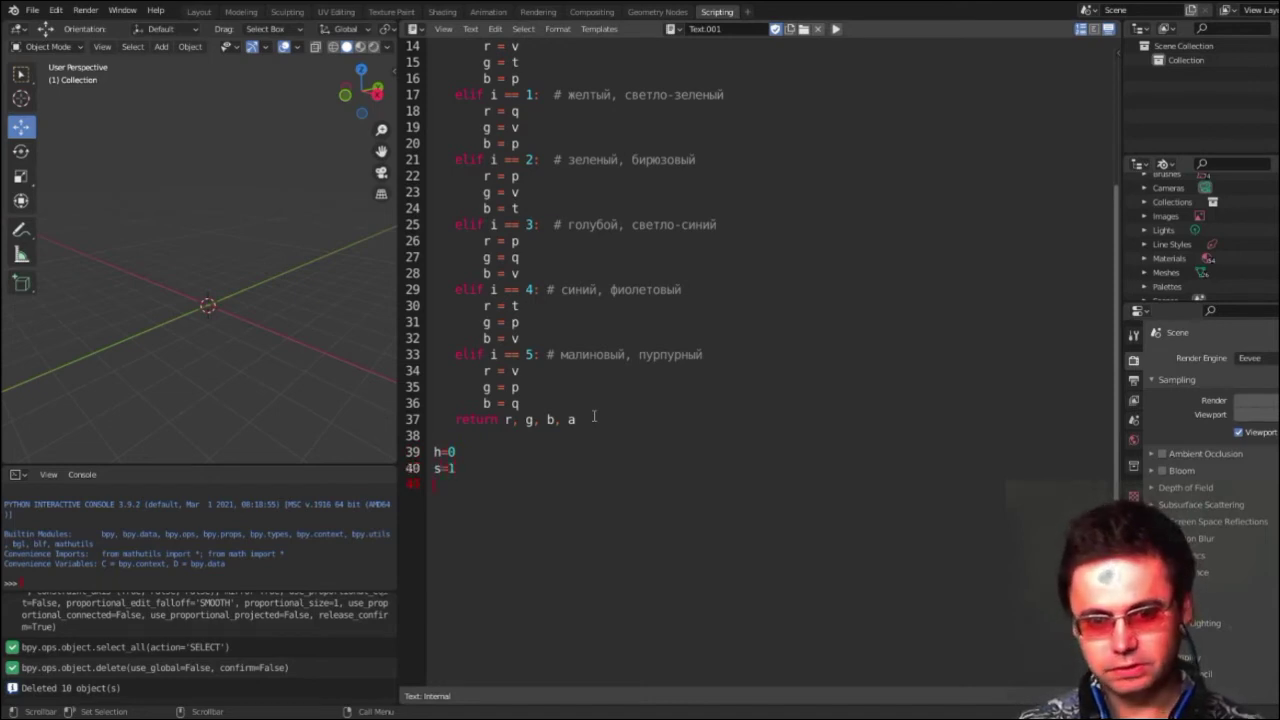
type("v")
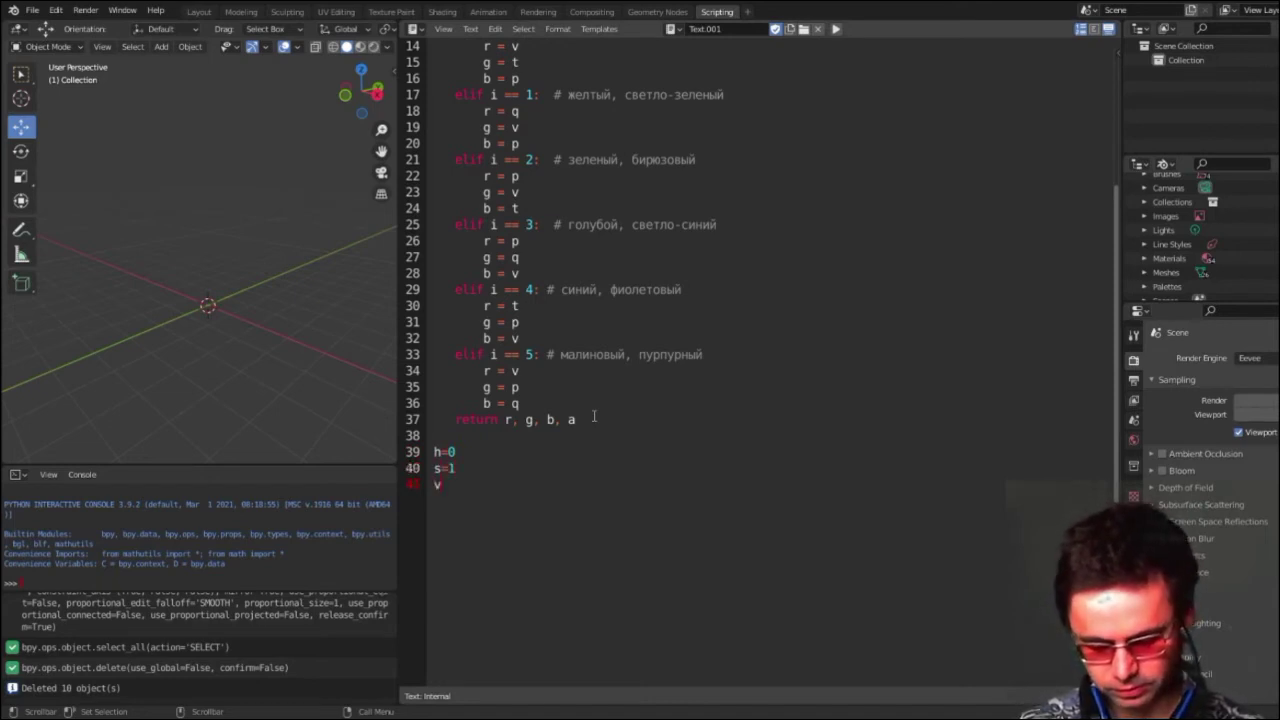
type("=1")
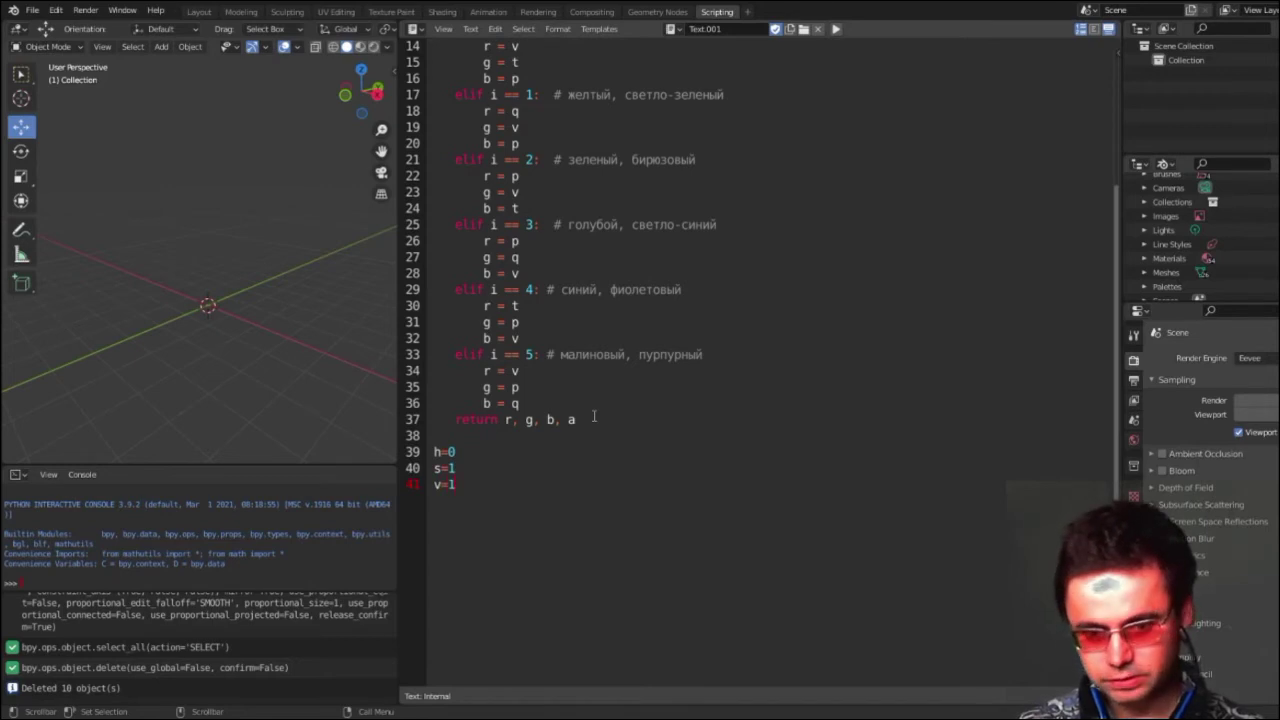
key("Return")
type("a=")
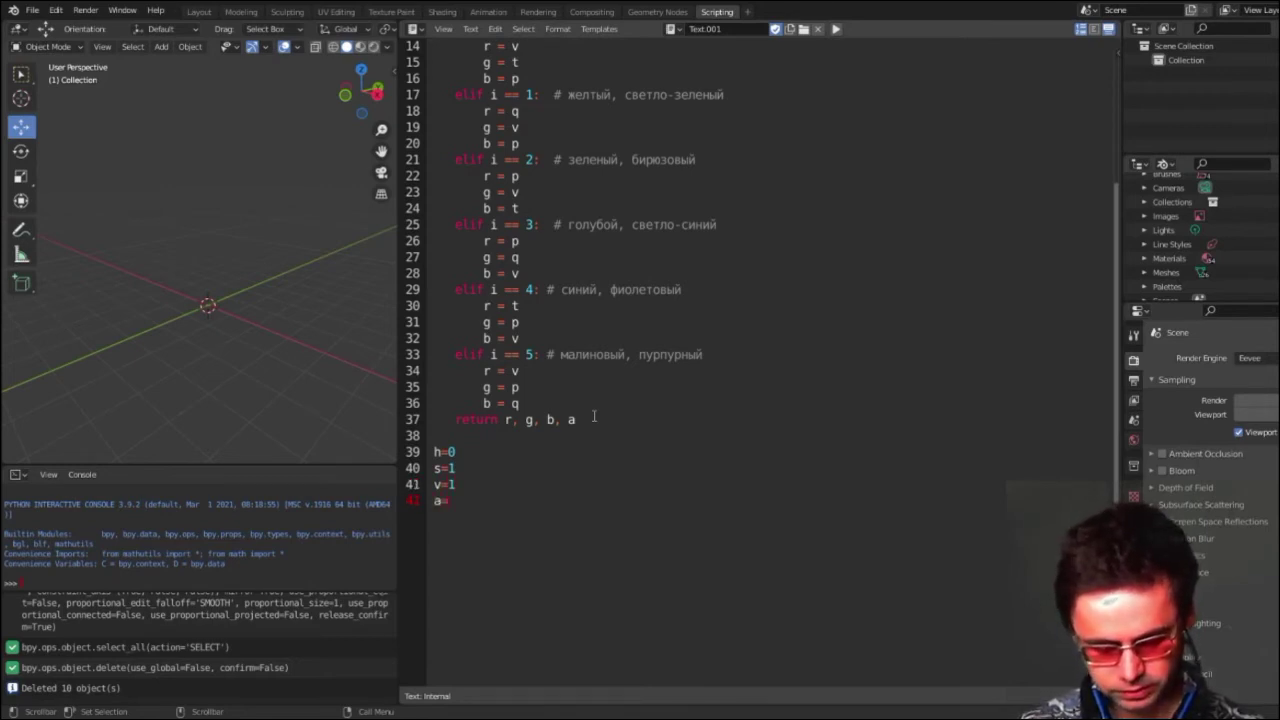
type("1")
Clear the parameters from the hsv2rgba definition line and add a blank line after a=1
scroll(584, 267, "up", 3)
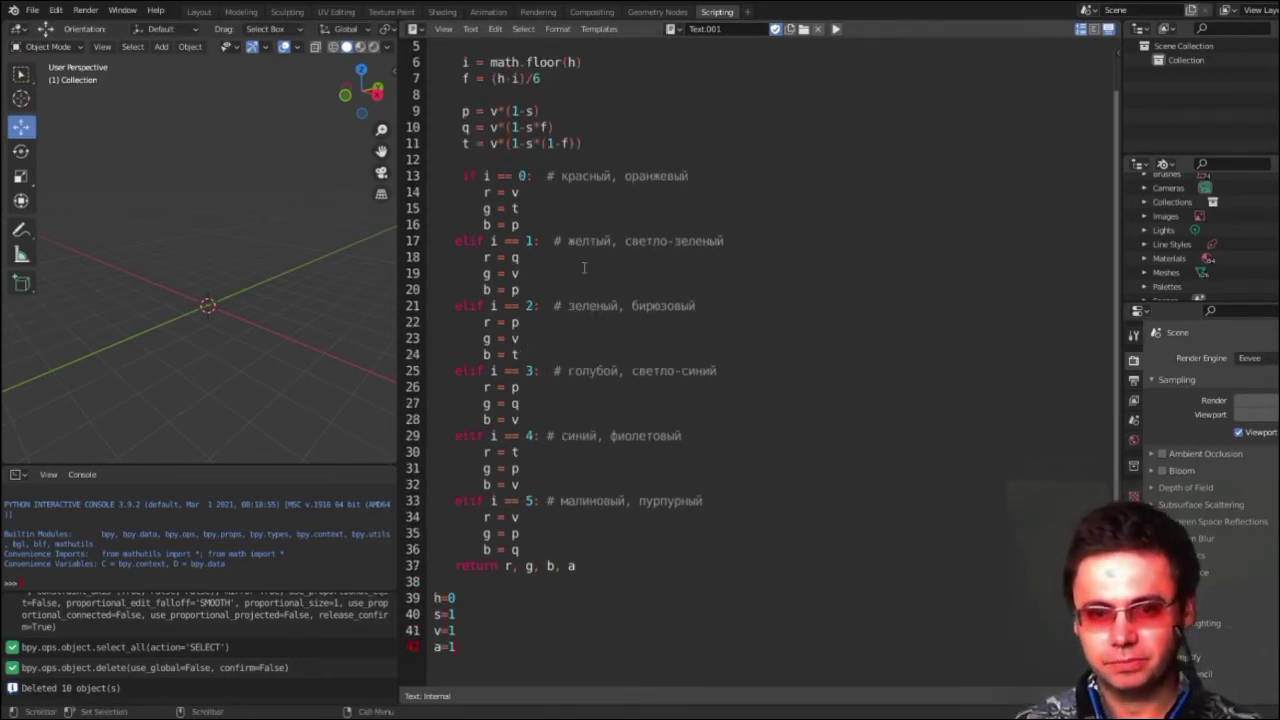
scroll(584, 267, "up", 2)
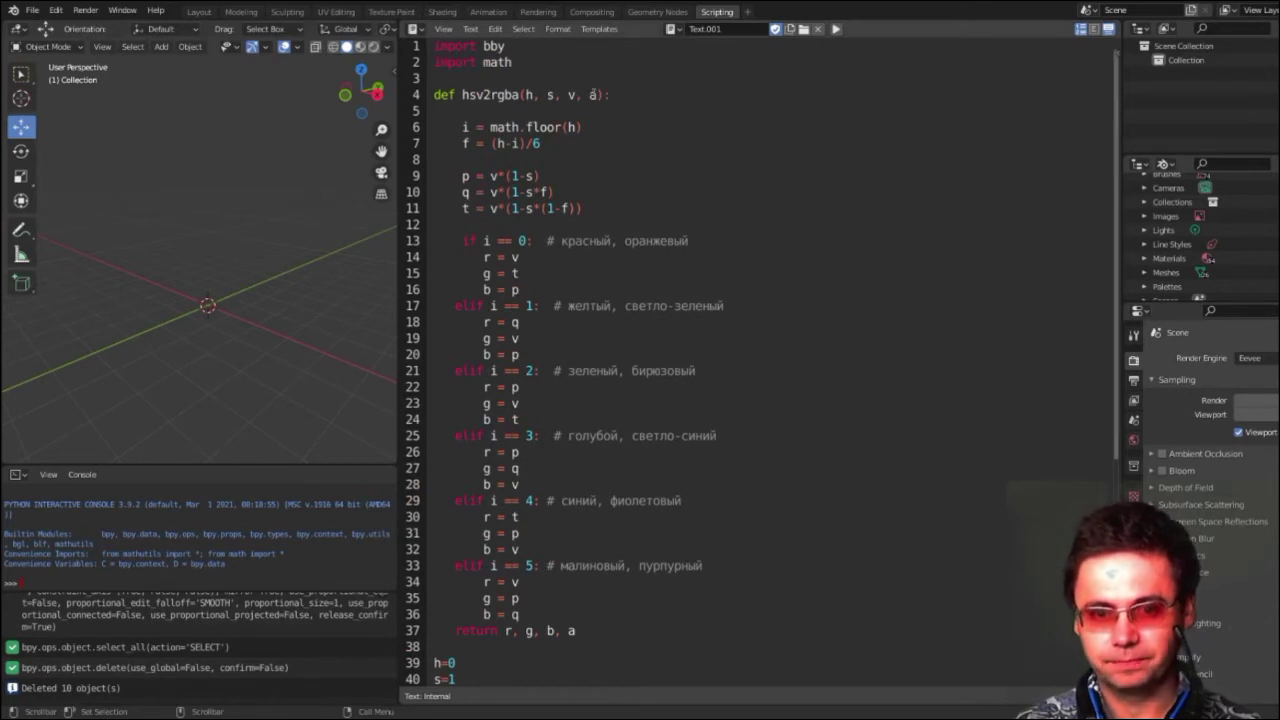
left_click_drag(600, 95, 518, 95)
key("BackSpace")
scroll(563, 293, "down", 5)
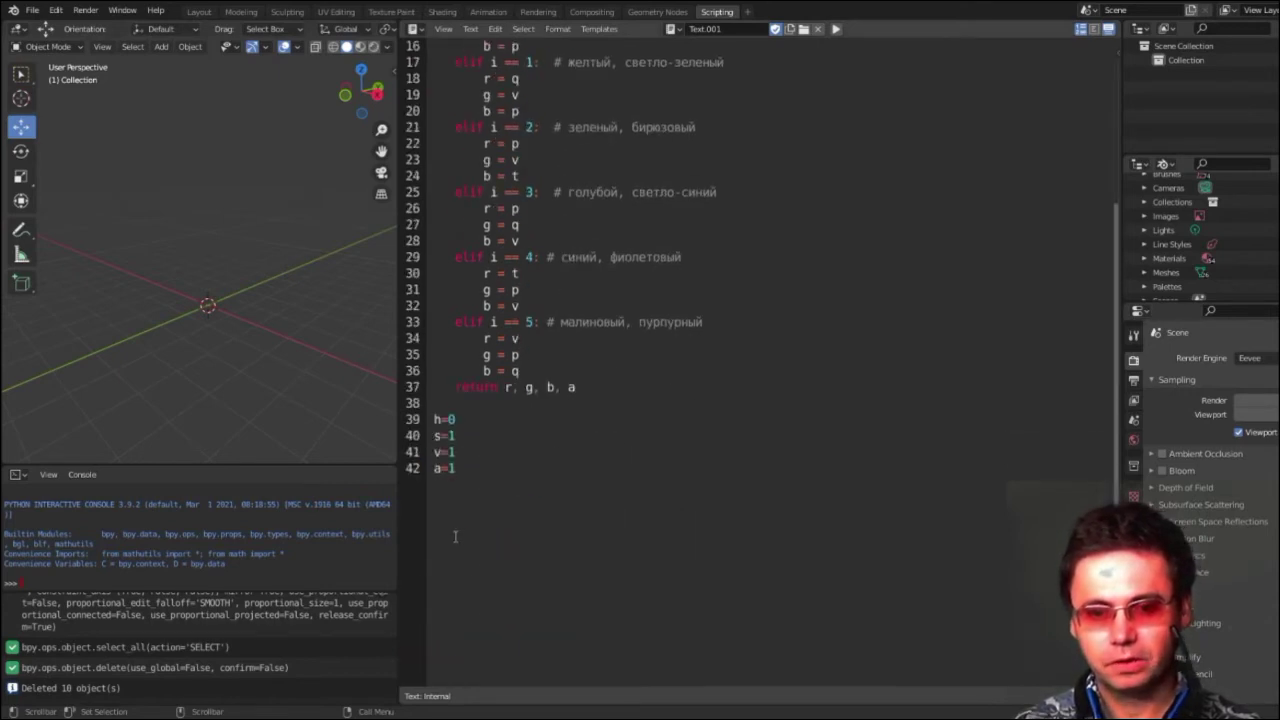
key("Return")
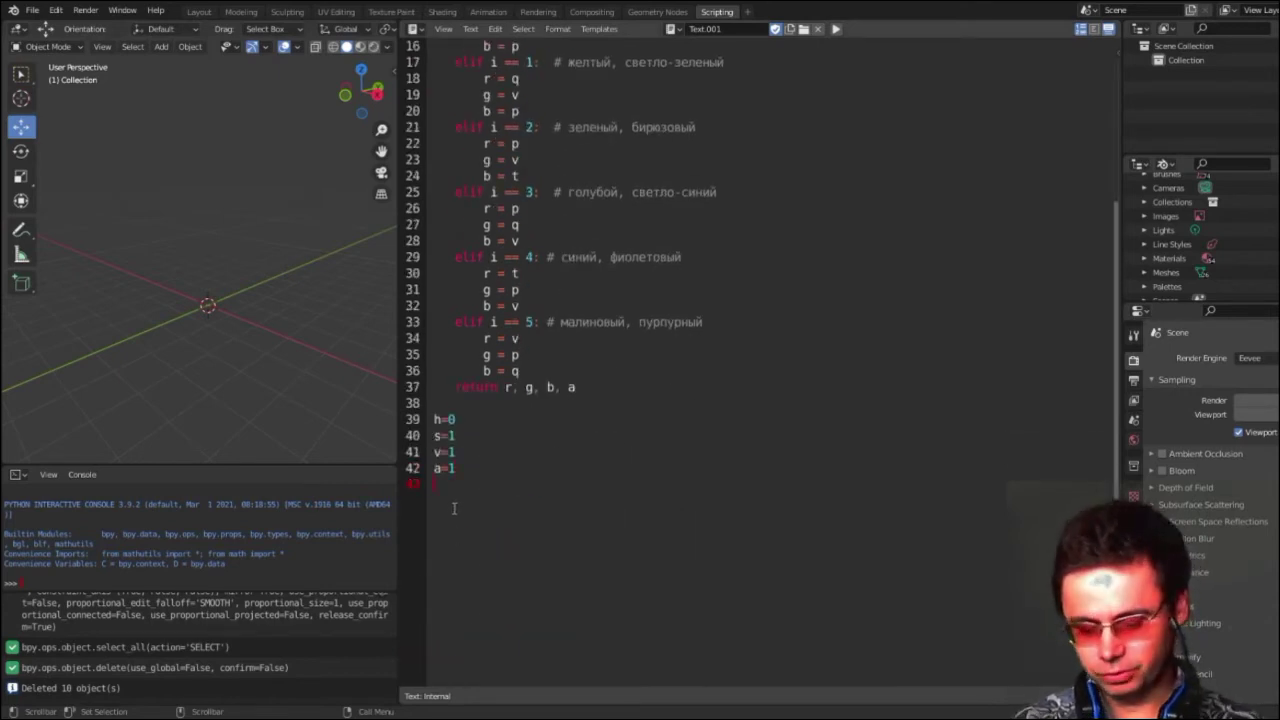
Add bpy.ops.mesh.primitive_cube_add(size=3) on line 44 below the test values
key("Return")
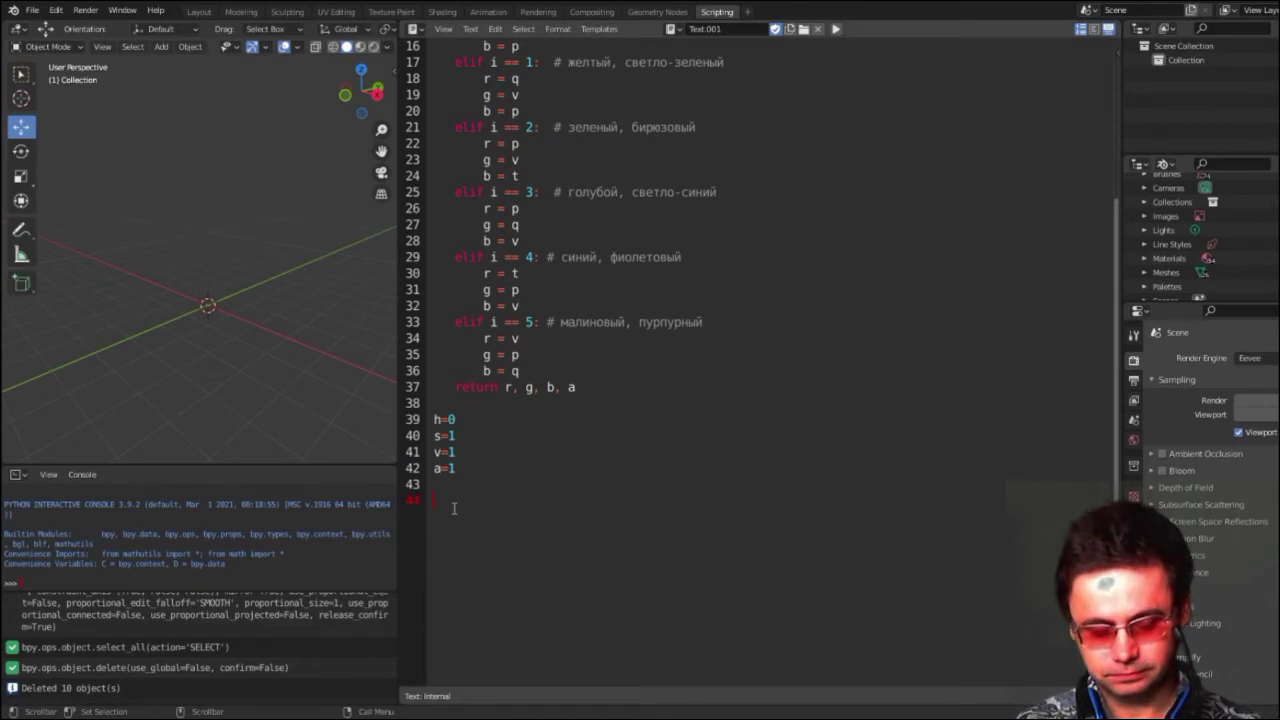
type("b")
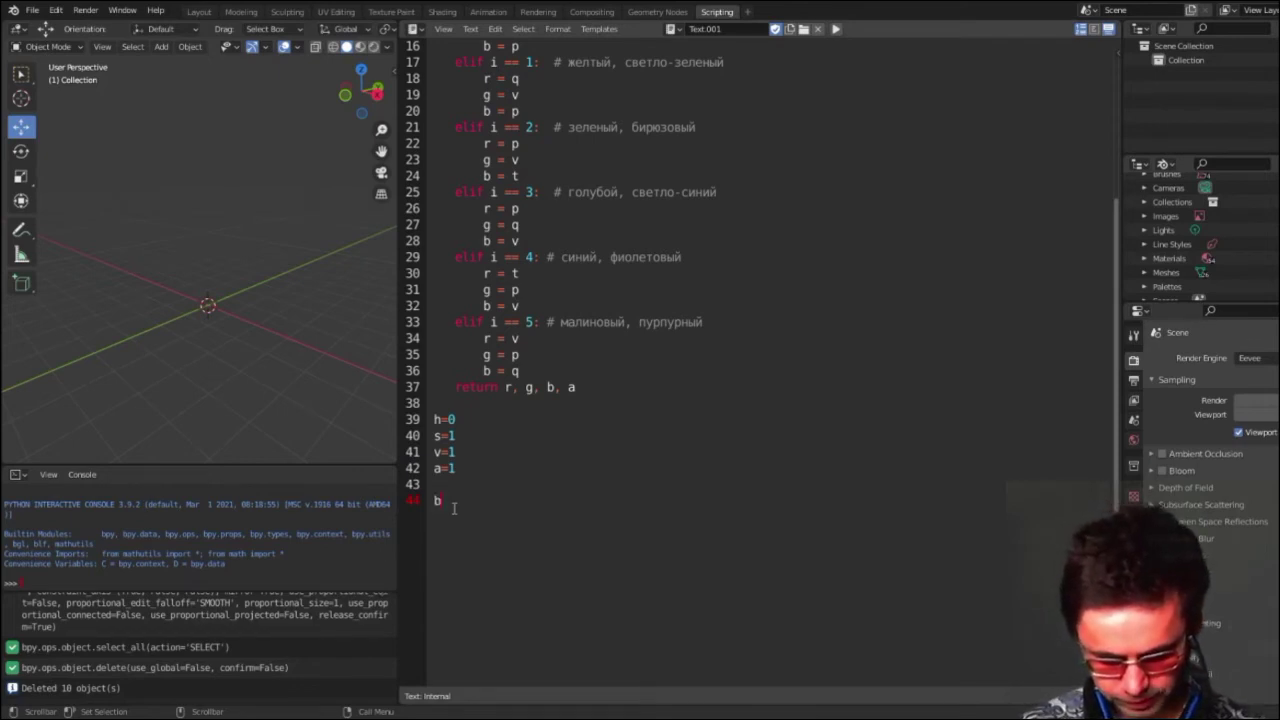
type("py.")
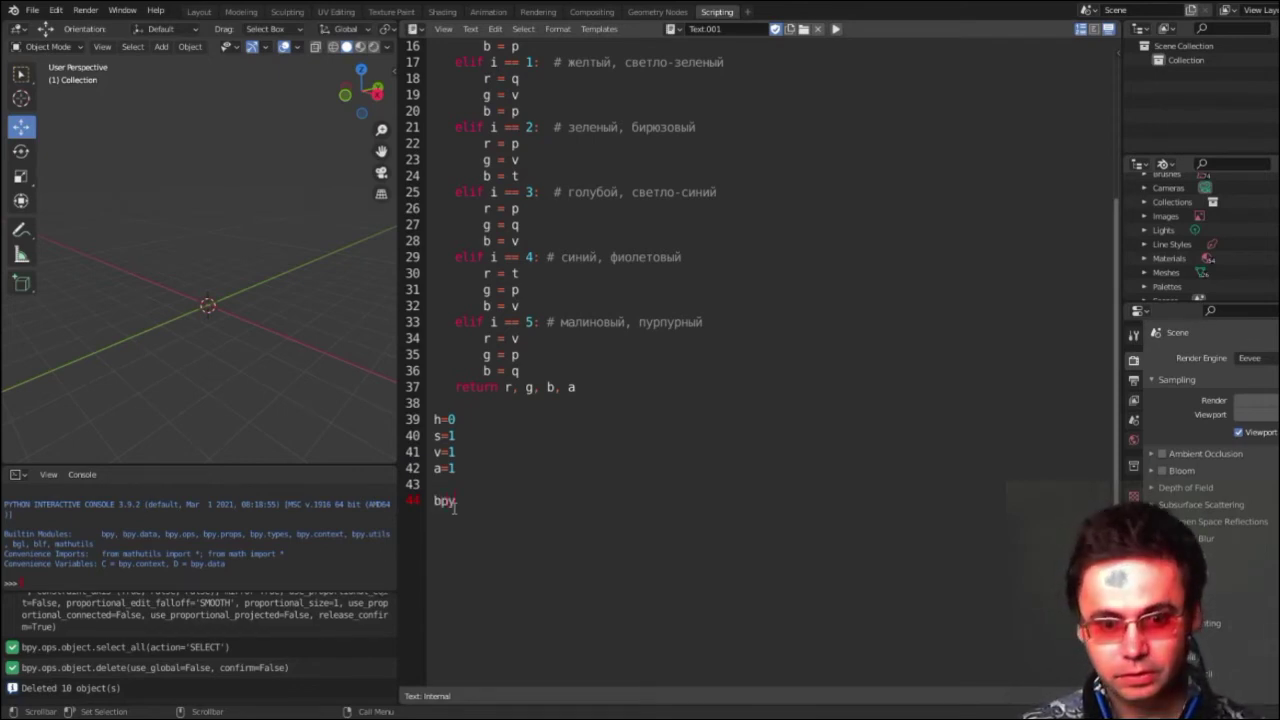
type("op")
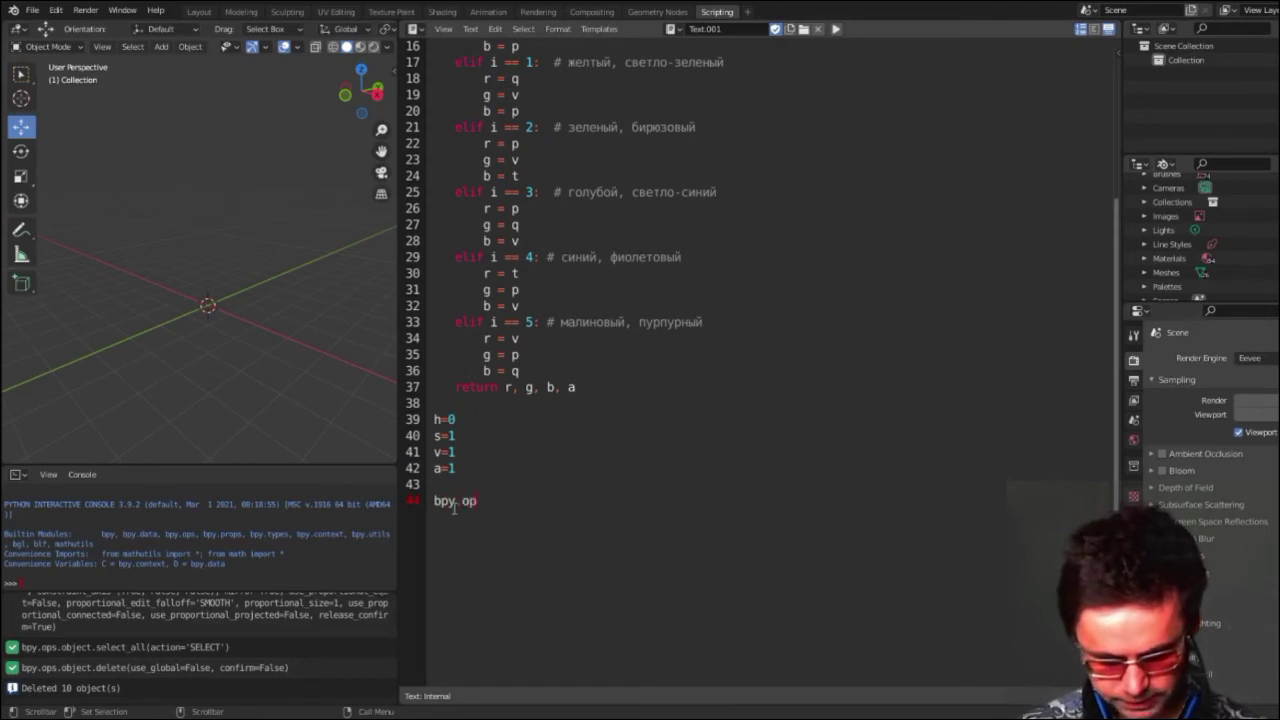
type("s.")
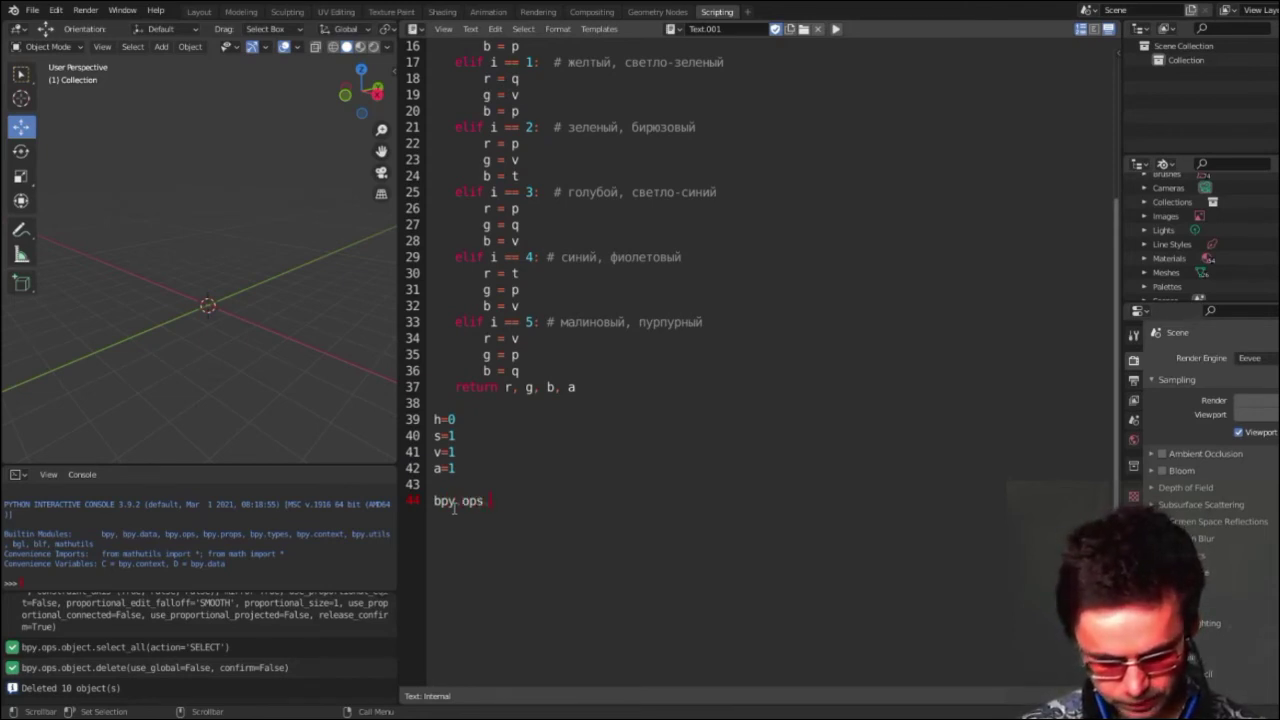
type("mesh.")
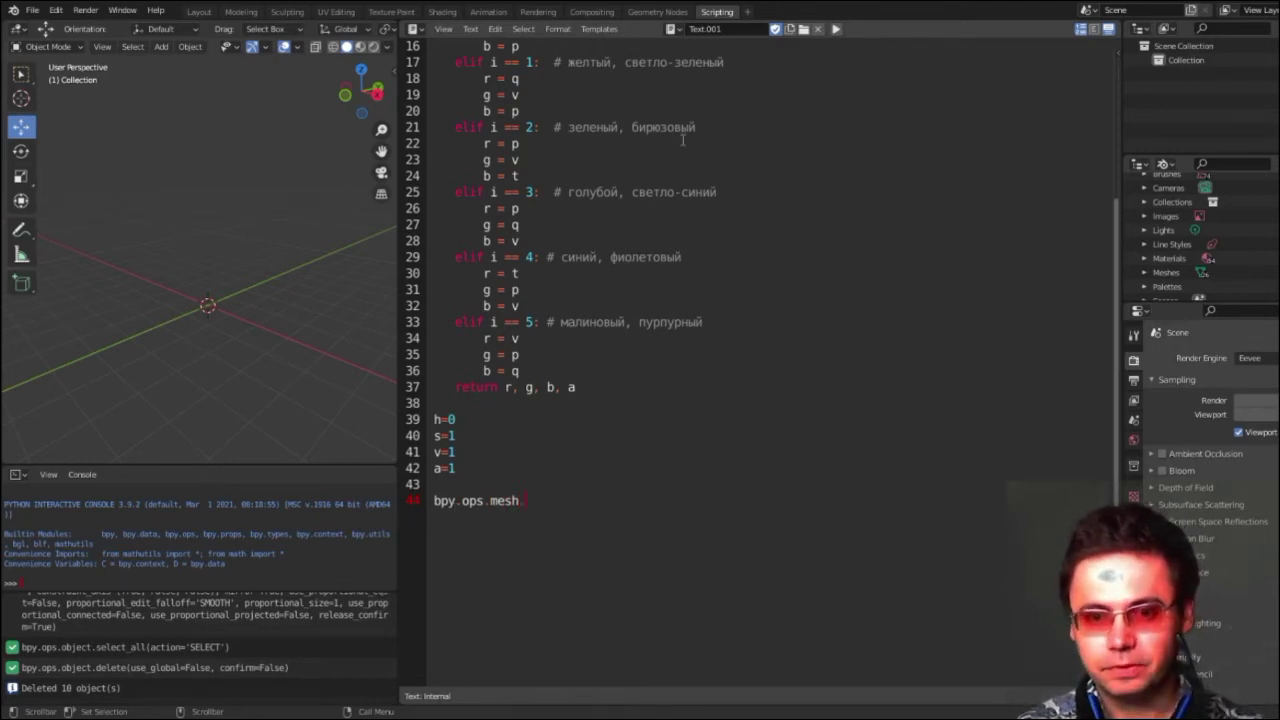
type("p")
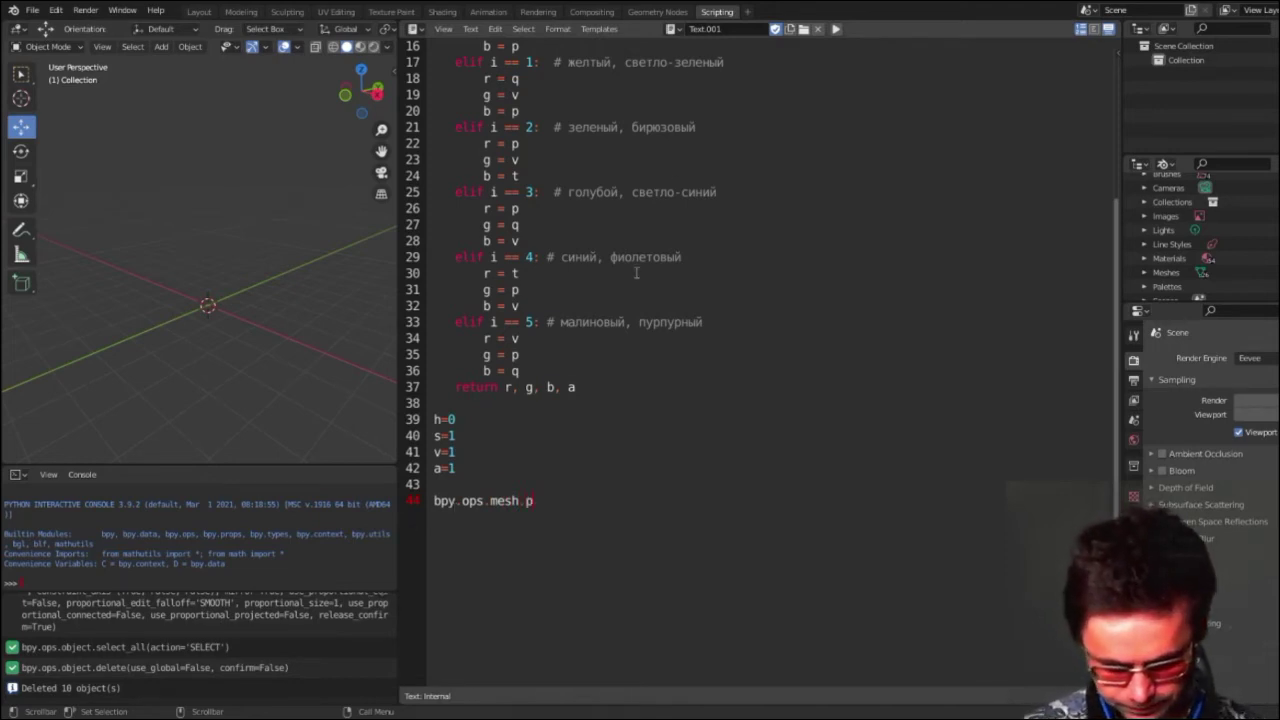
type("rimi")
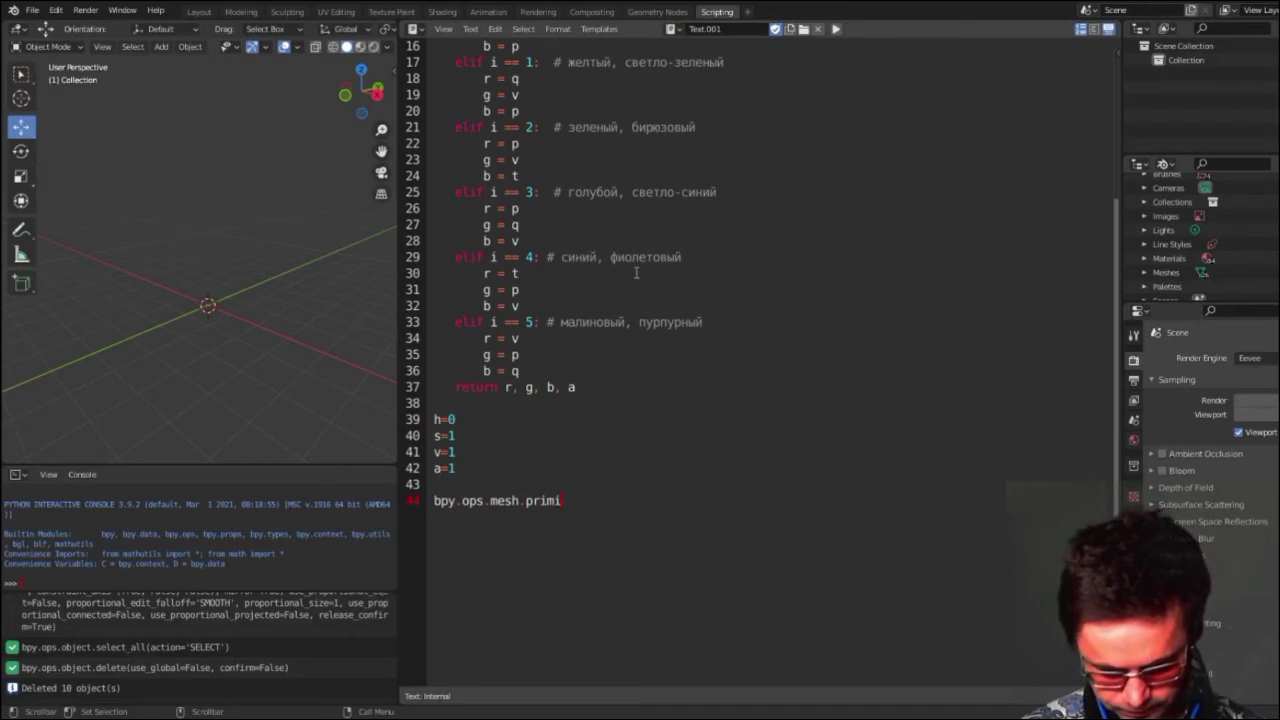
type("tive")
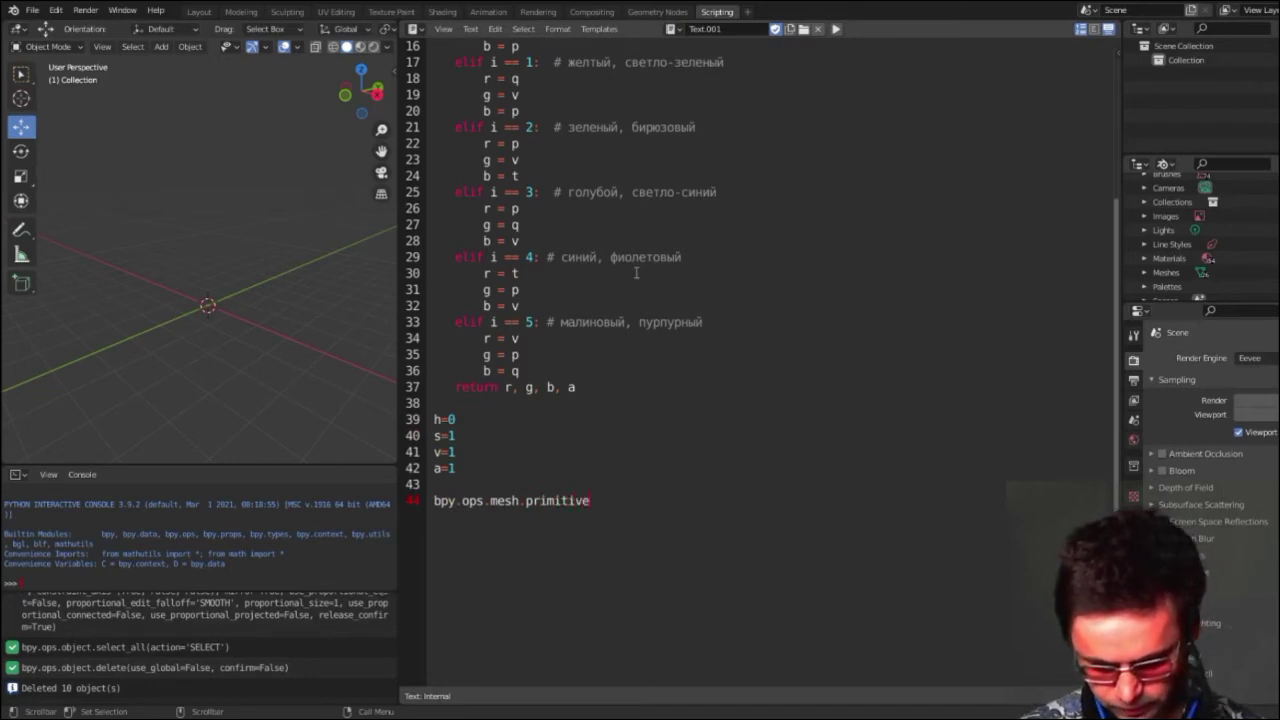
type("_")
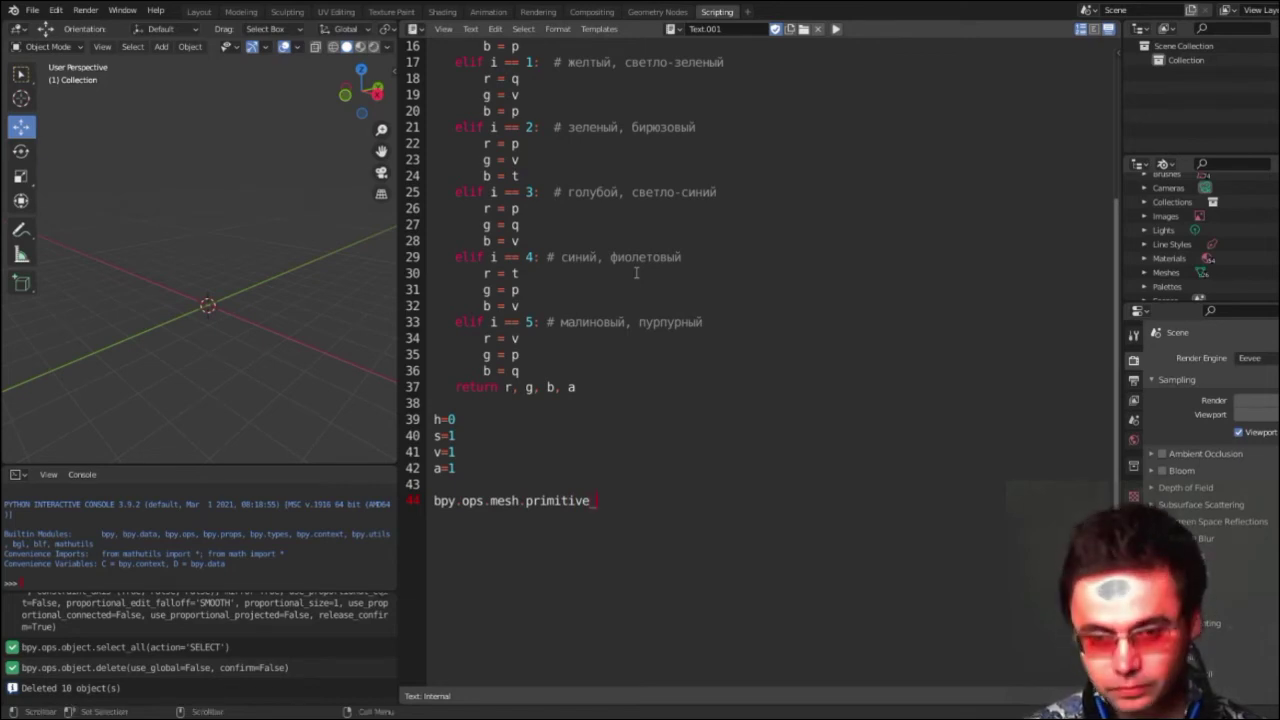
type("c")
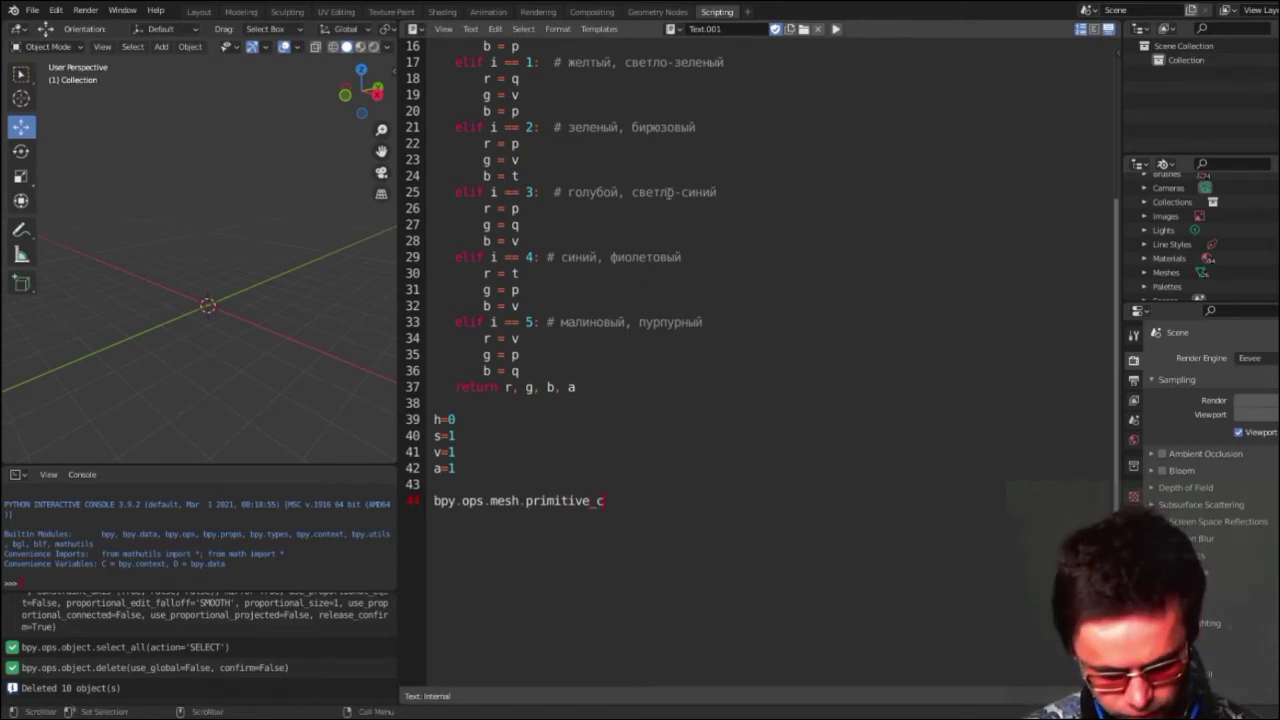
type("ube_")
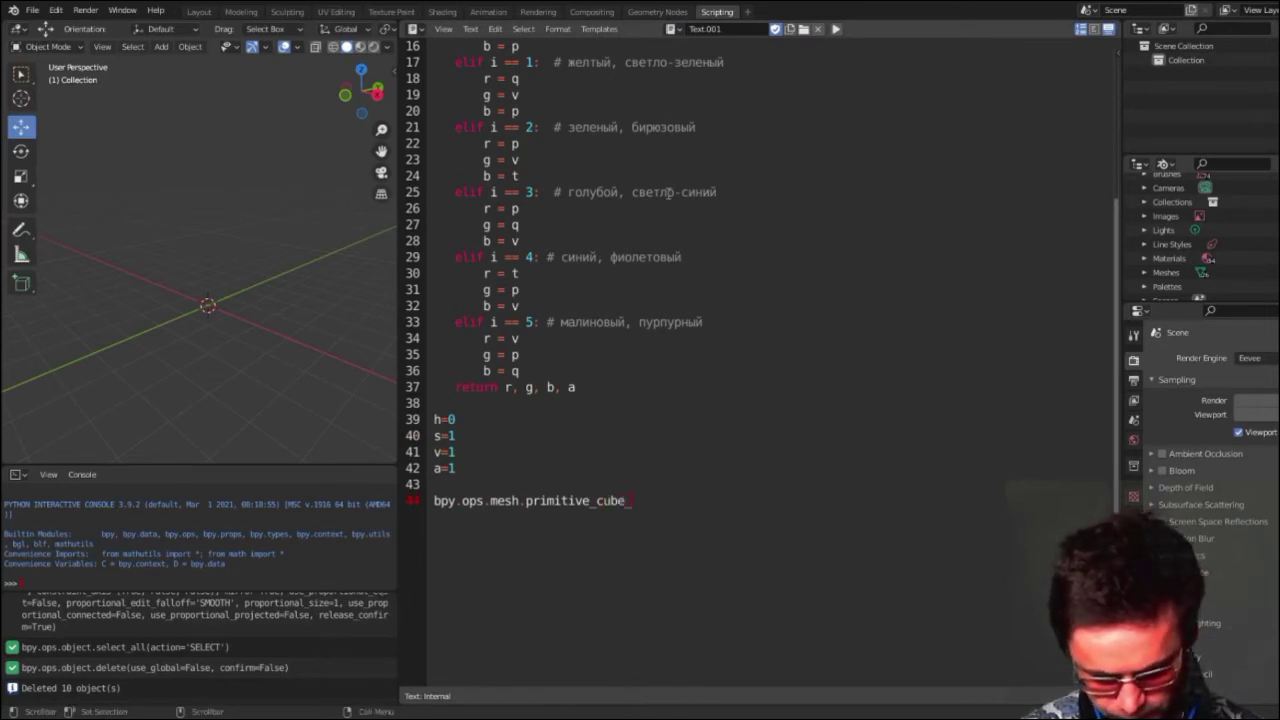
type("add")
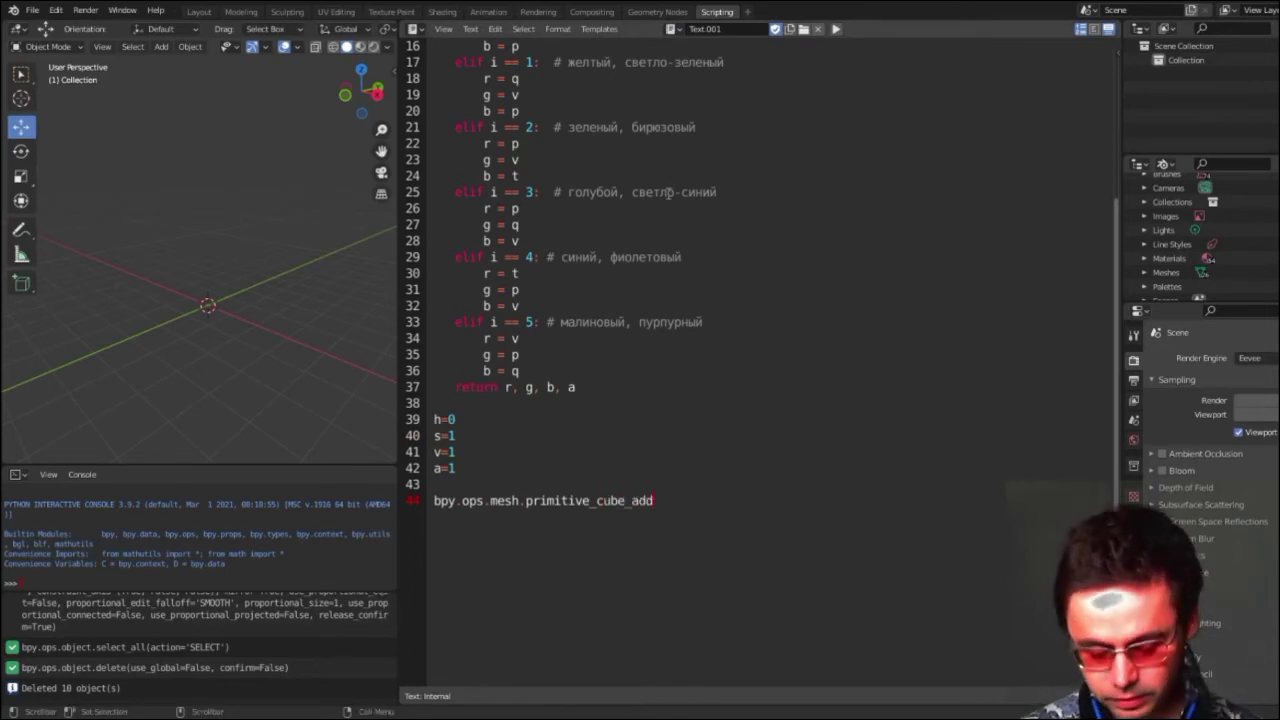
type("()")
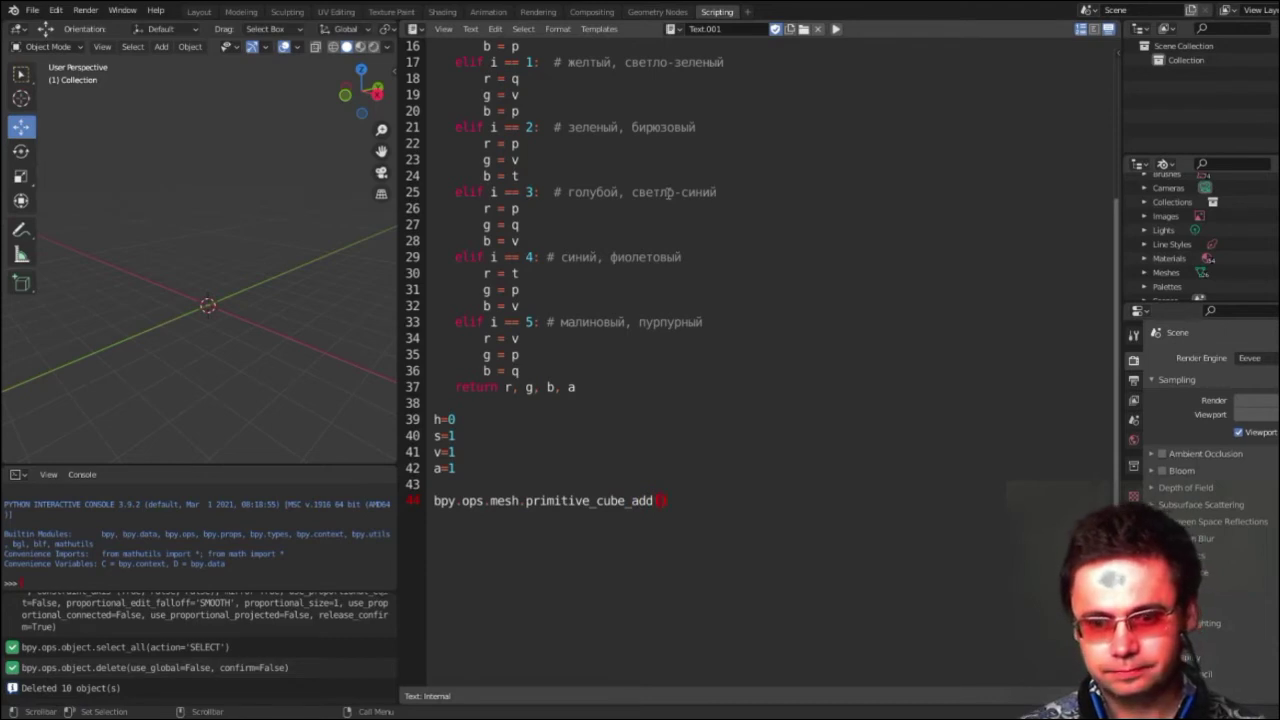
type("si")
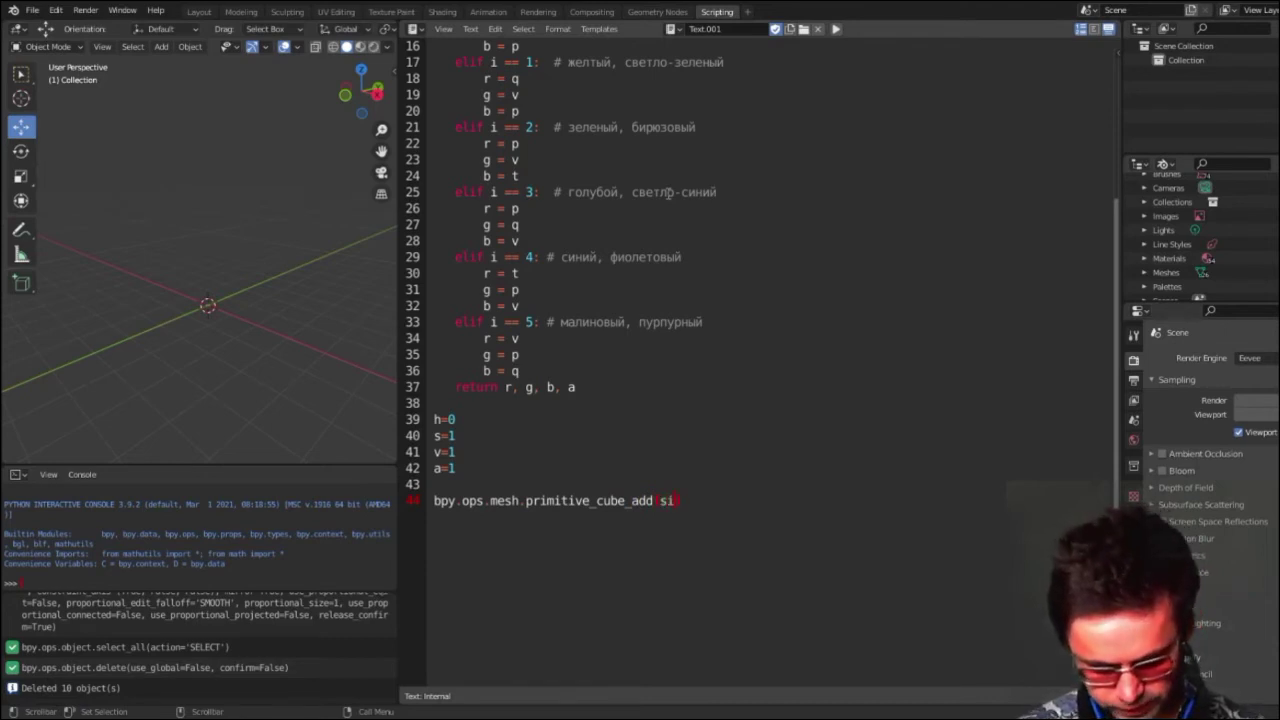
type("ze=")
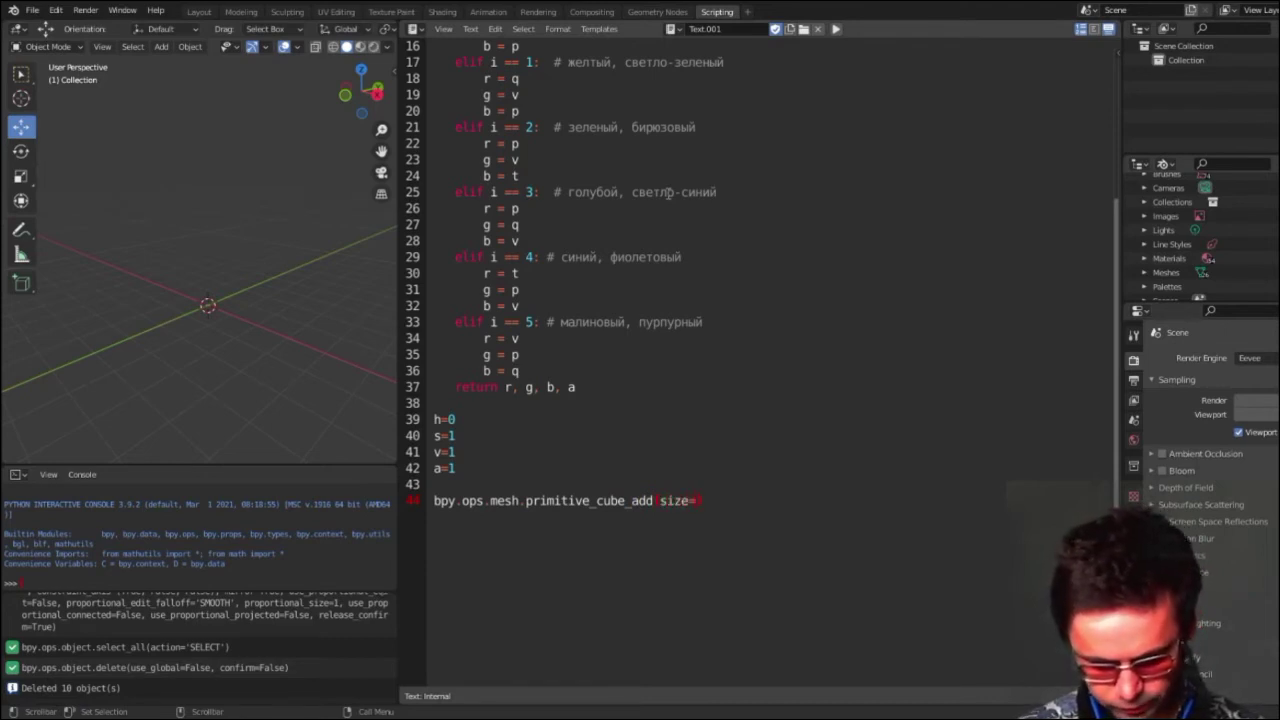
type("3")
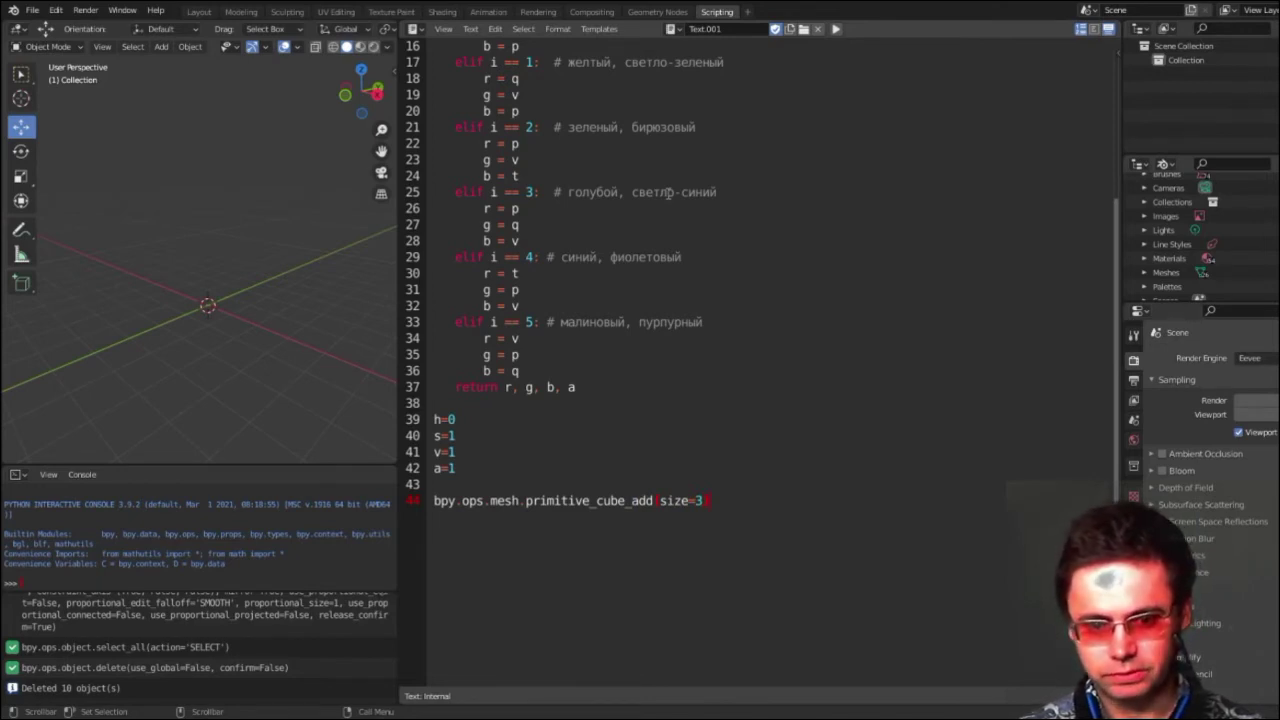
key("Return")
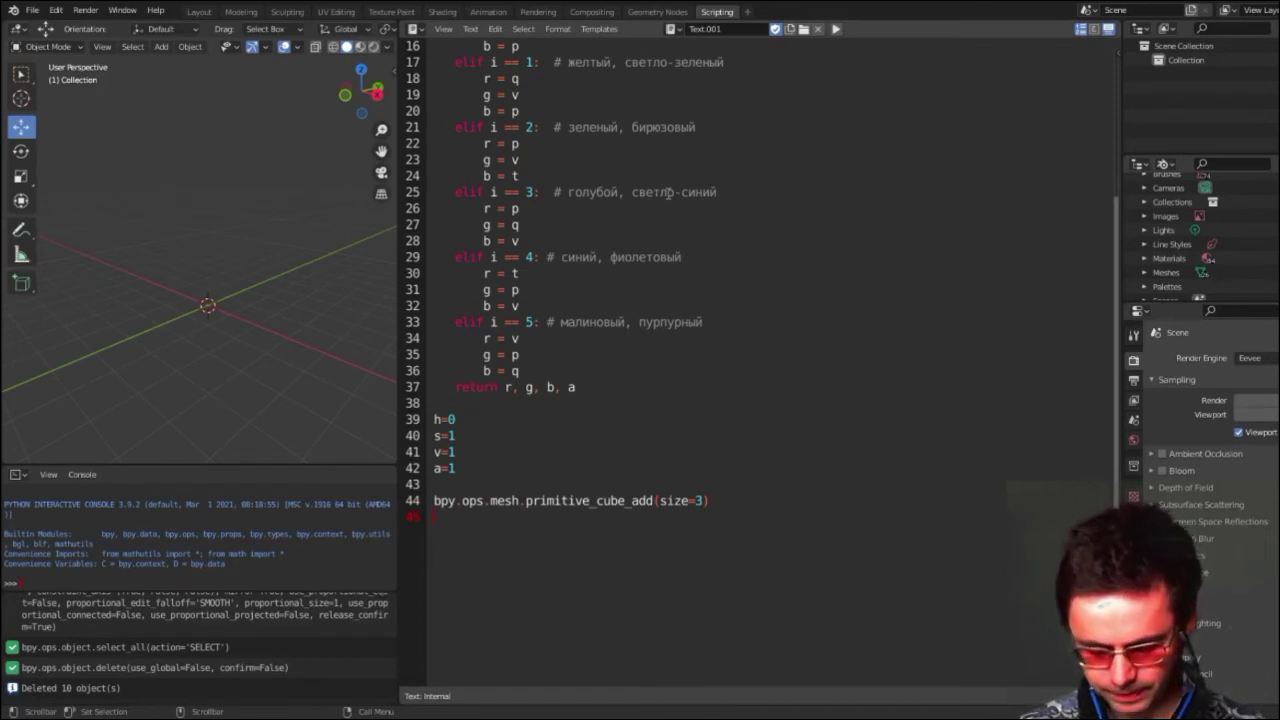
Store the new cube with ob= bpy.context.object on the line after the cube command
key("Return")
type("ob")
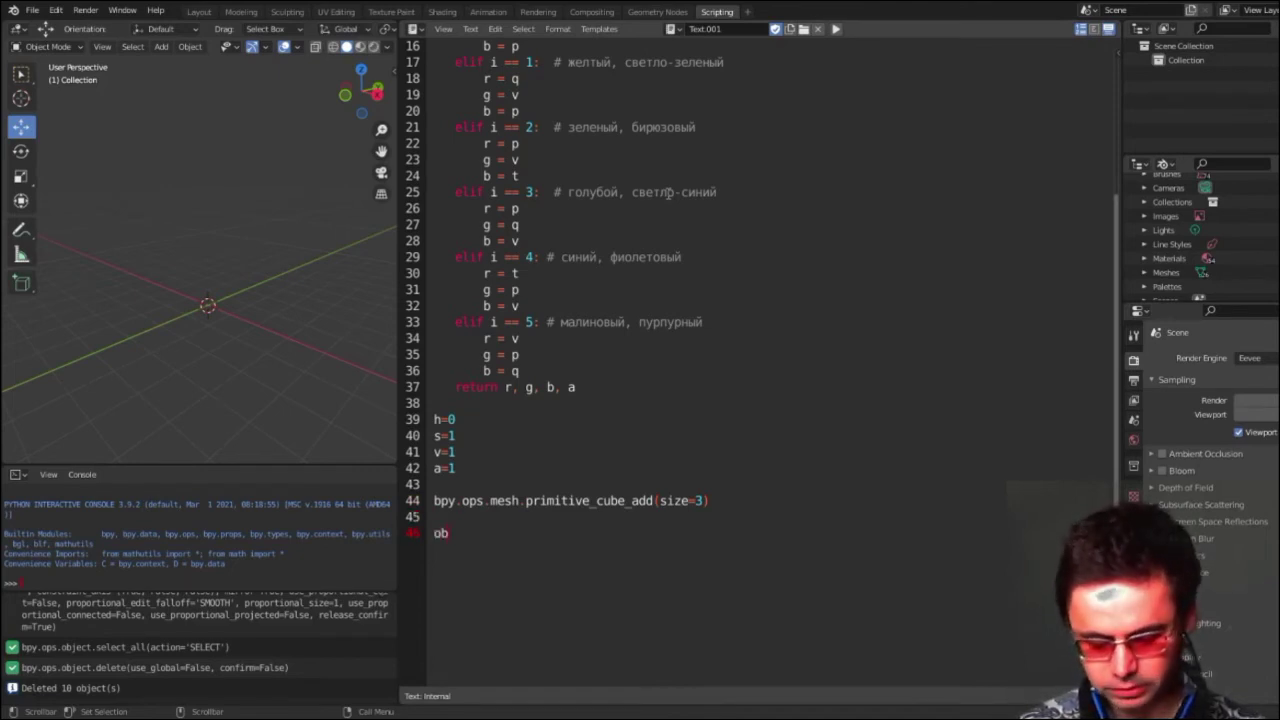
type("= b")
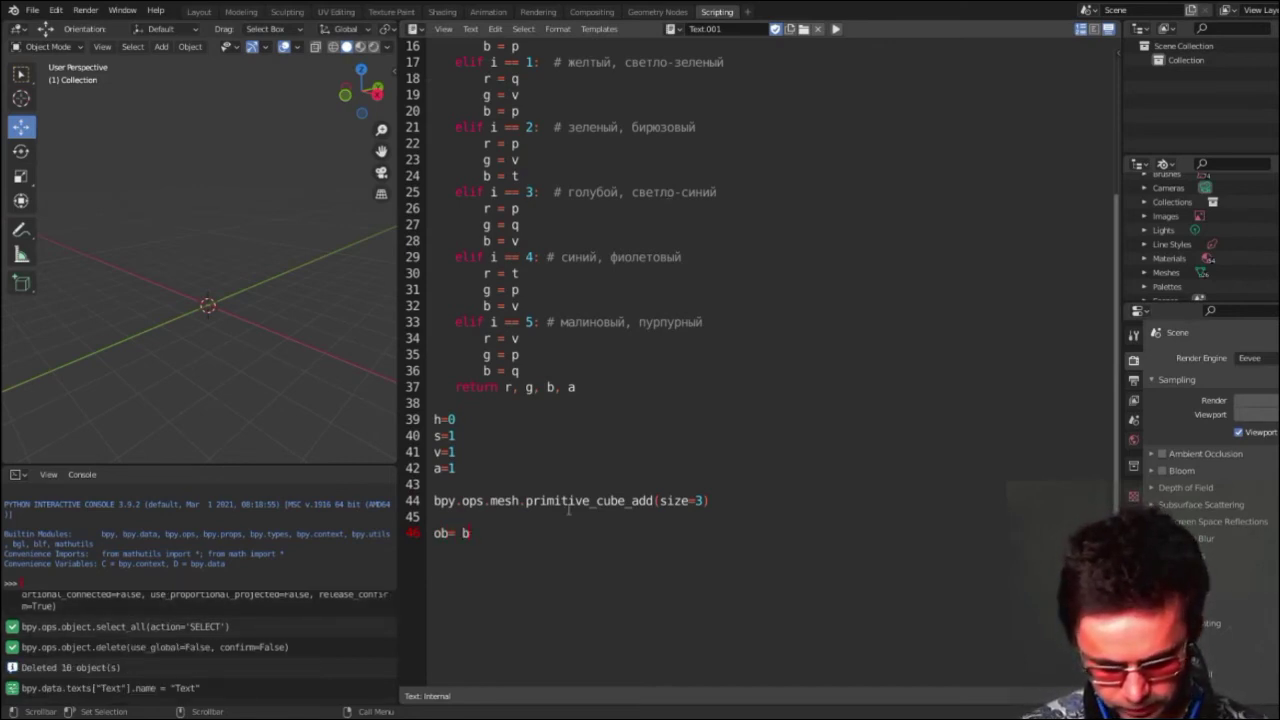
type("p")
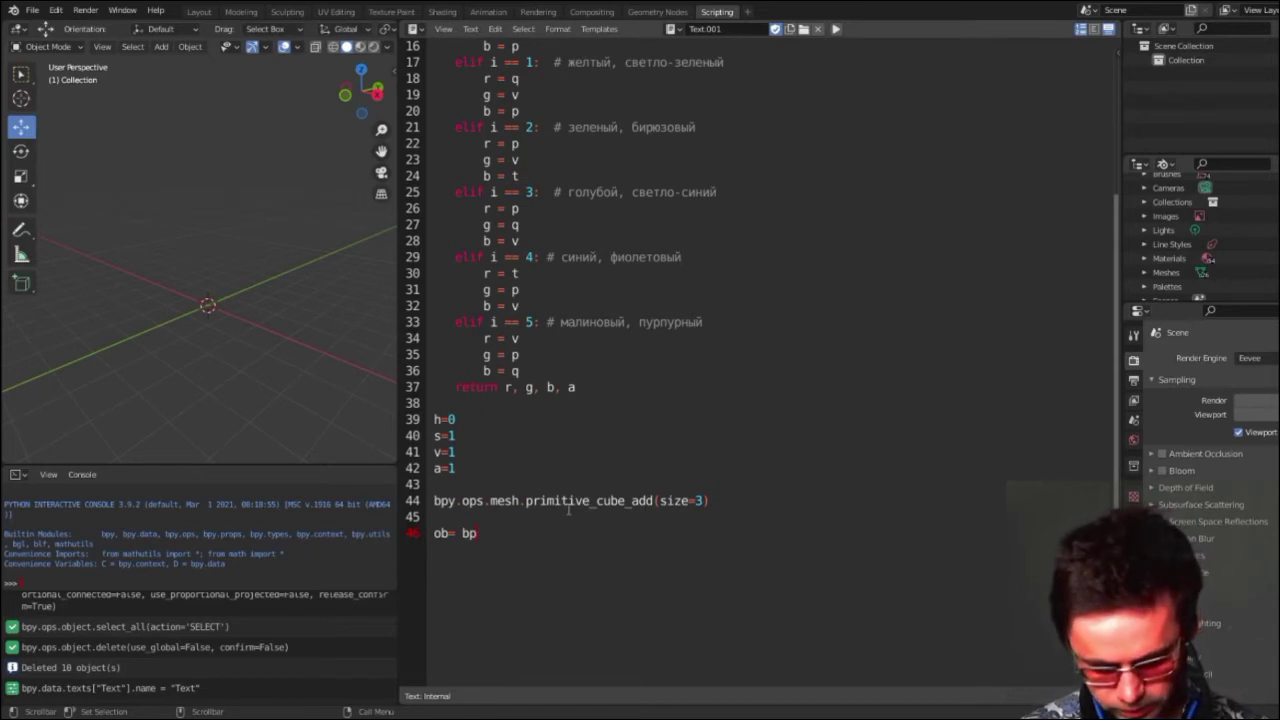
type("y.con")
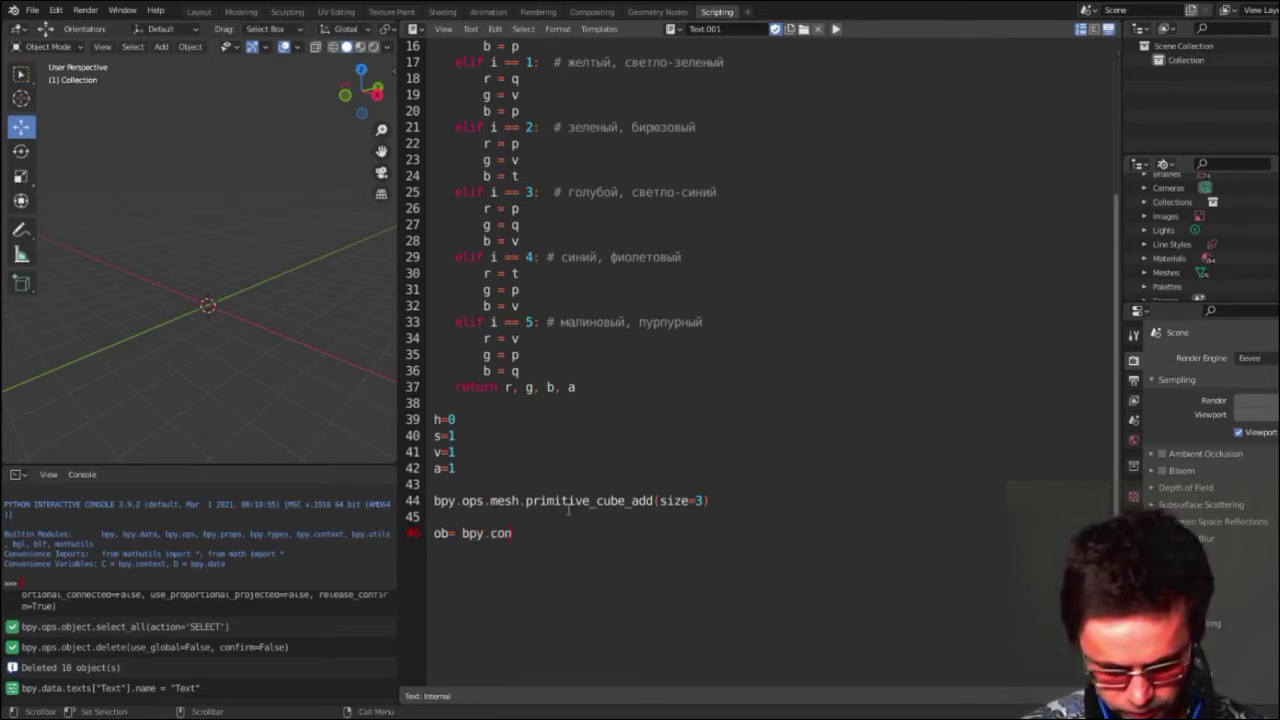
type("tex")
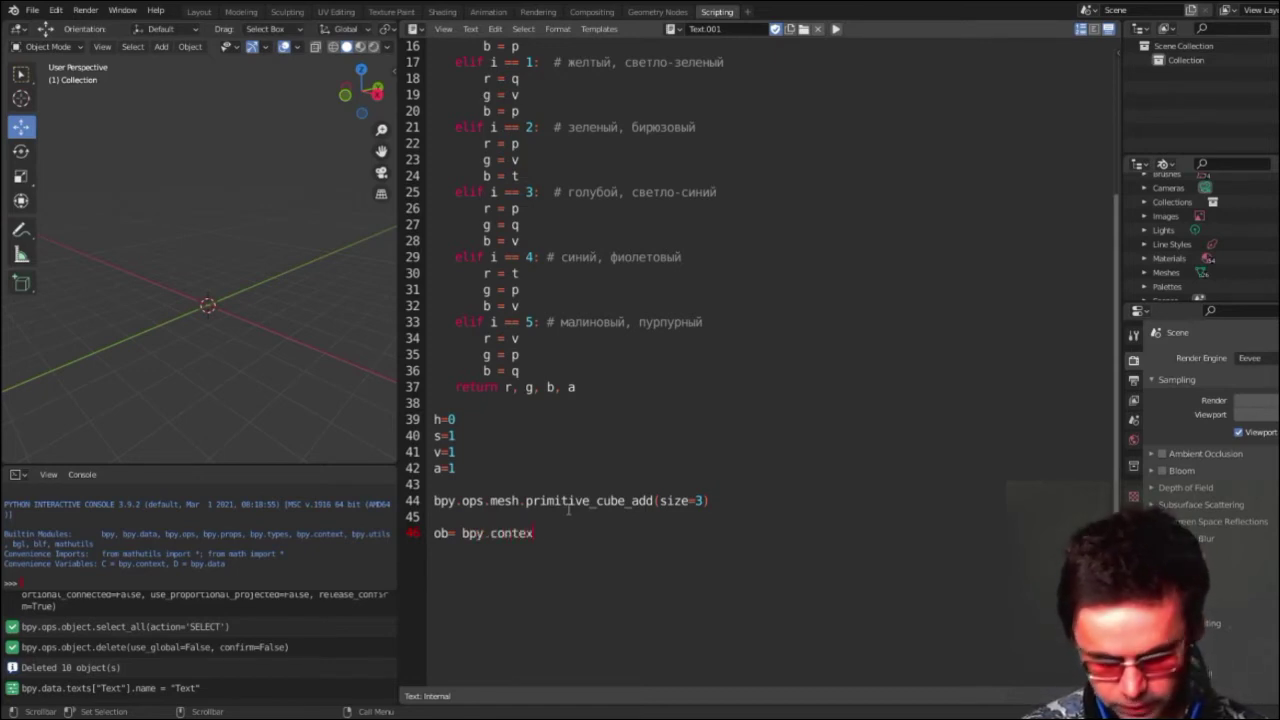
type("t.")
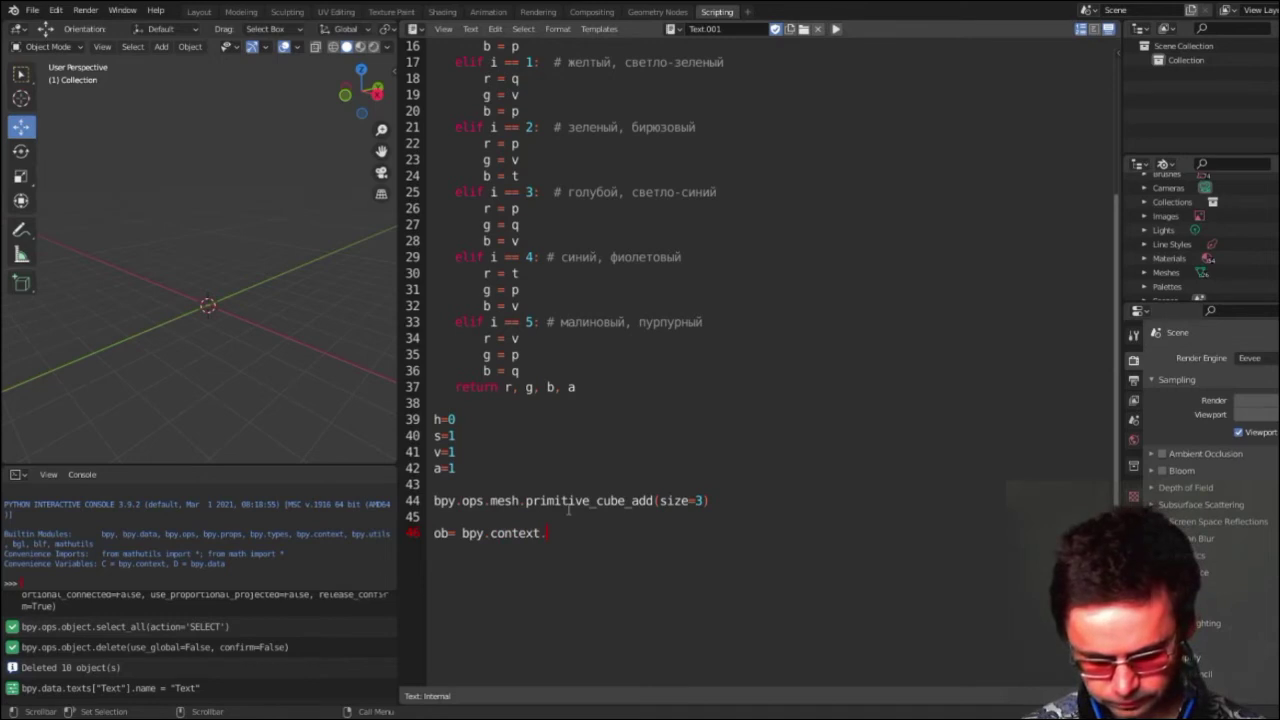
type("m")
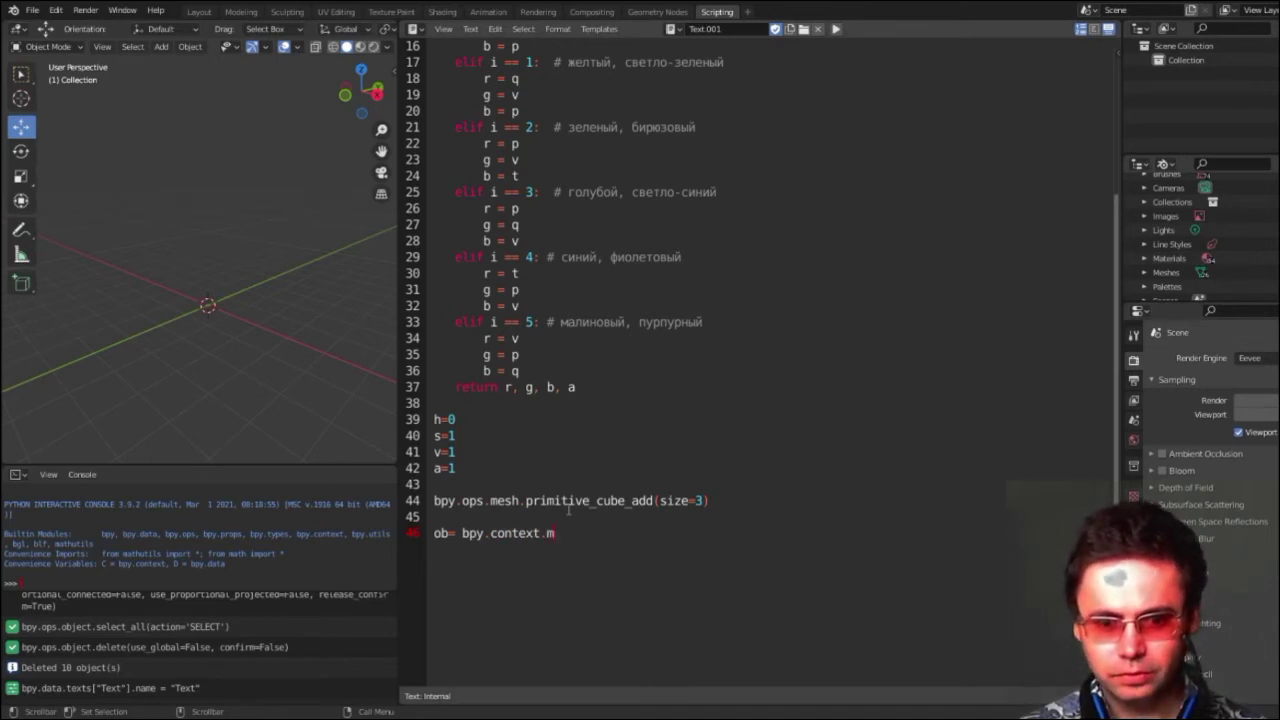
type("e")
key("BackSpace")
key("BackSpace")
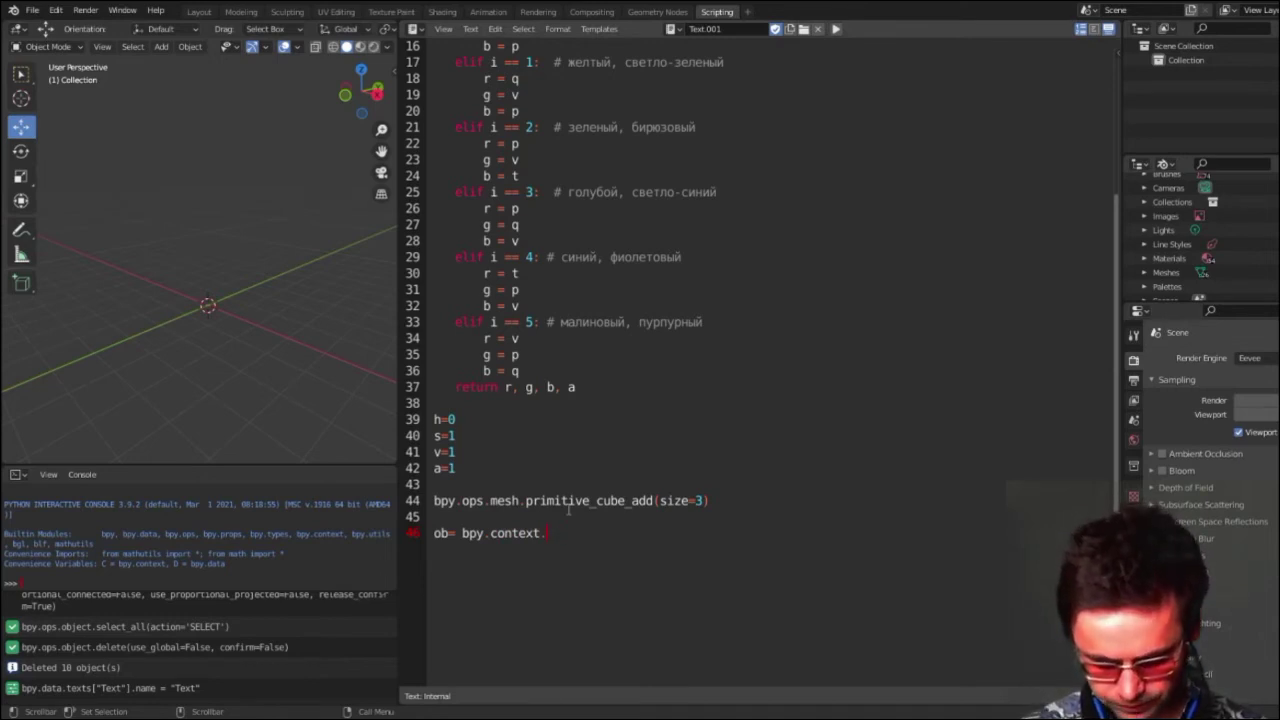
type("ob")
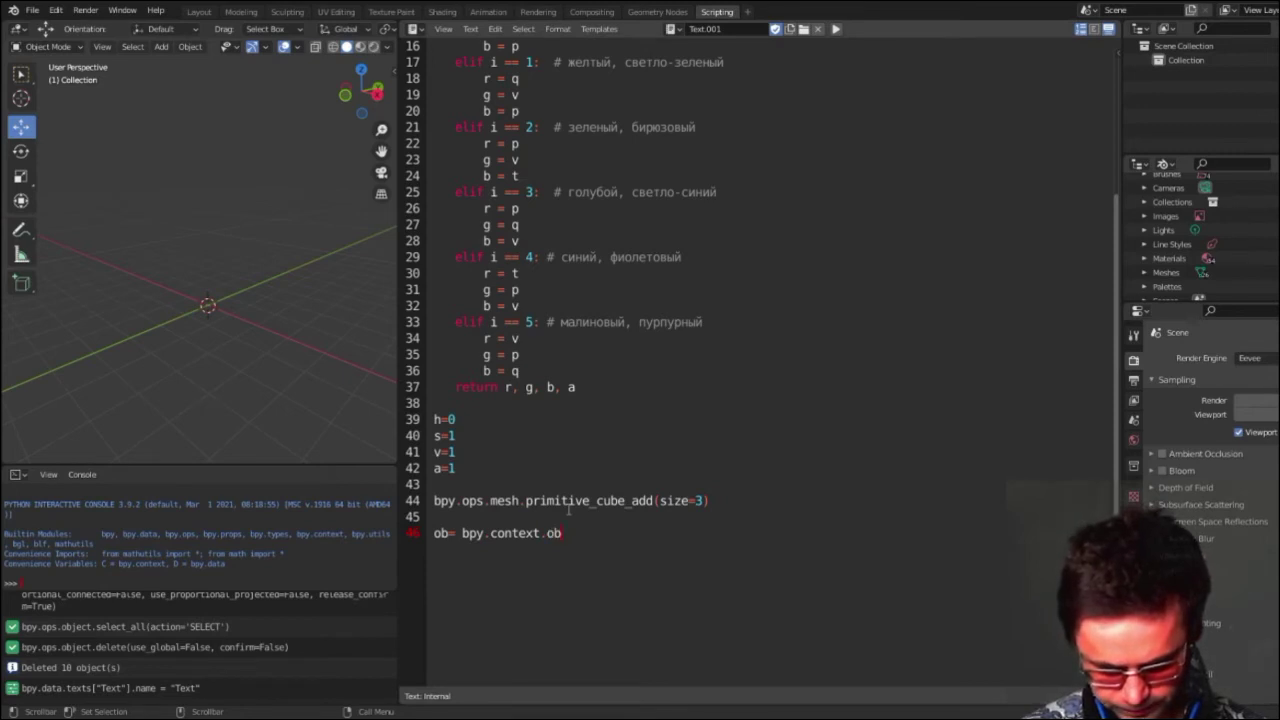
type("ject")
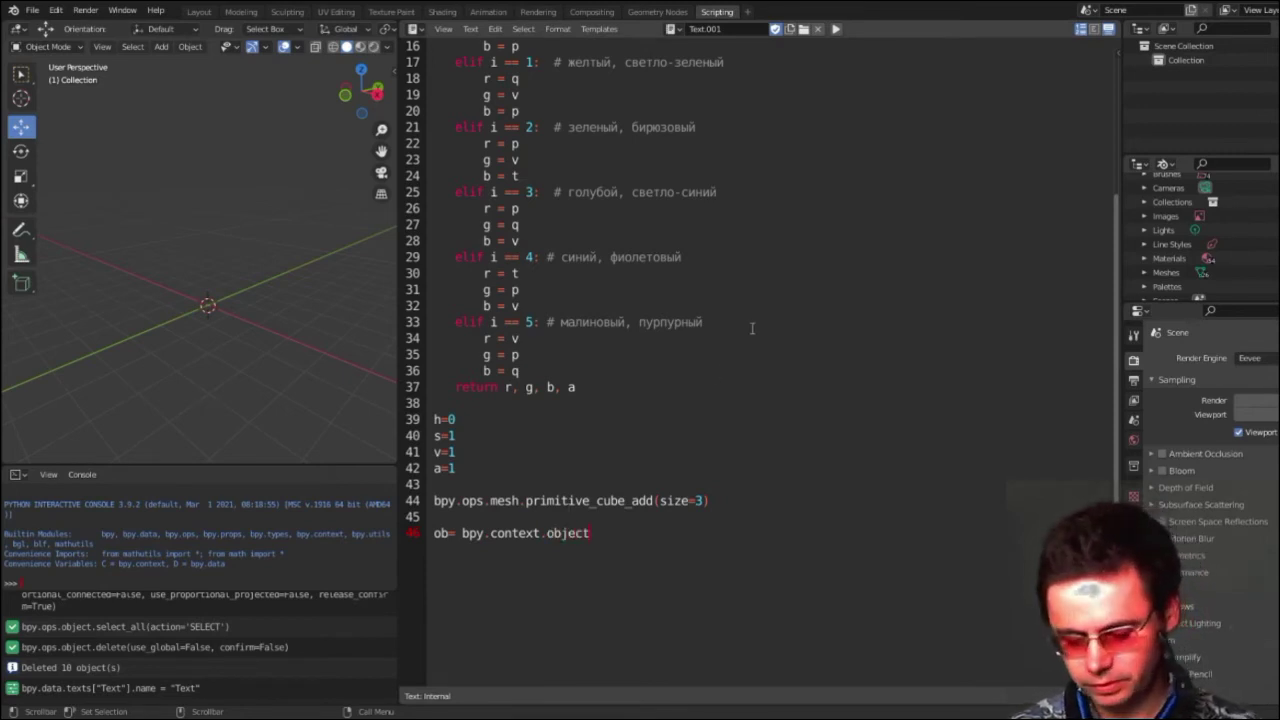
key("Return")
key("Return")
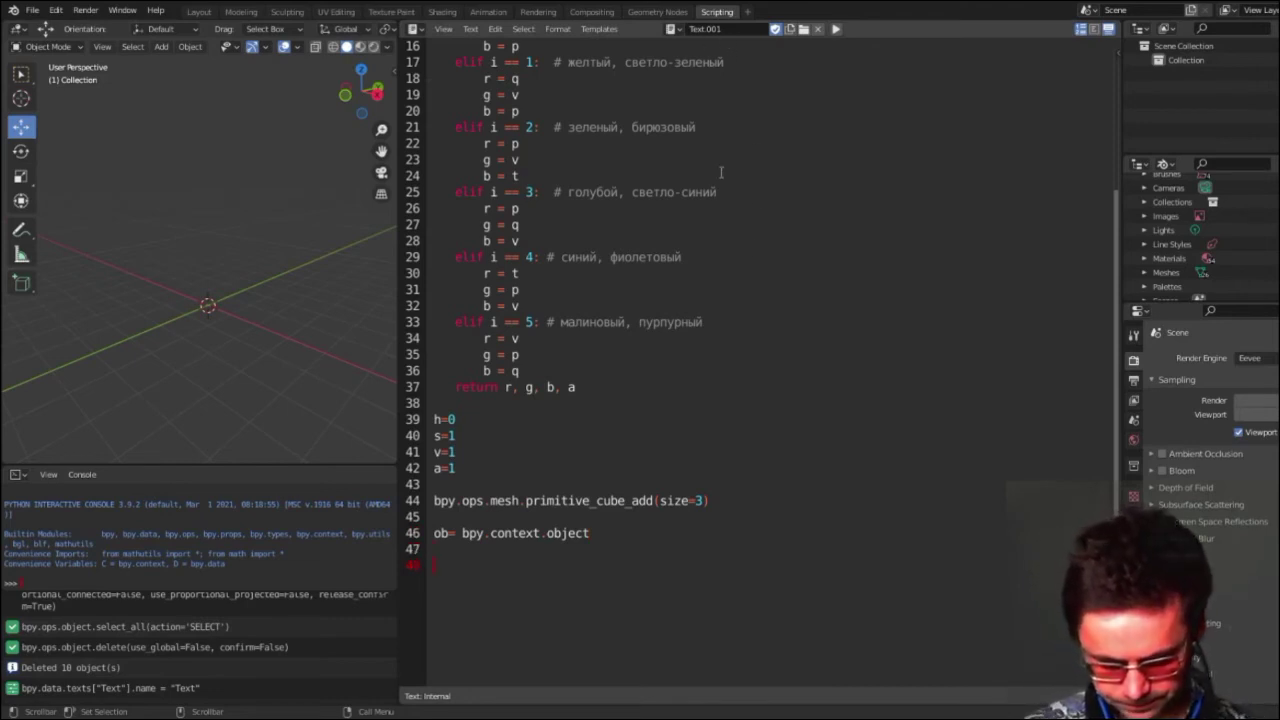
Add the line bpy.ops.material.new() on line 48
type("b")
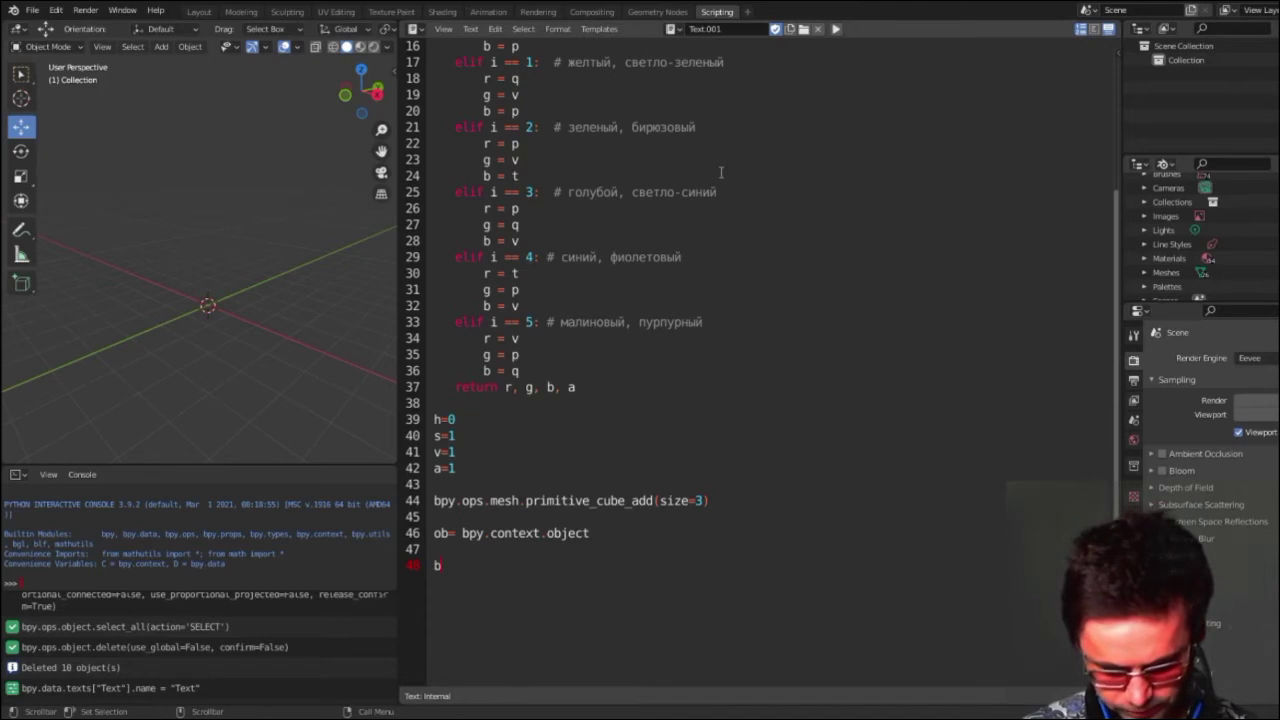
type("py.")
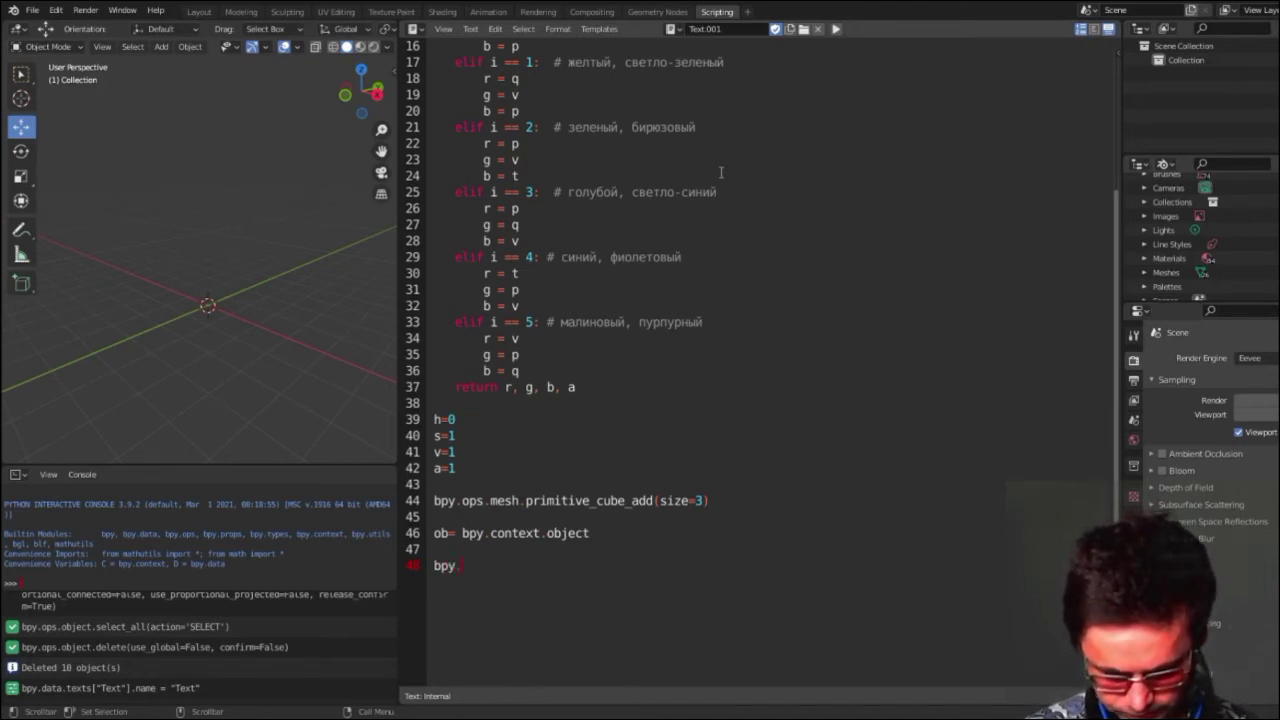
type("ops.")
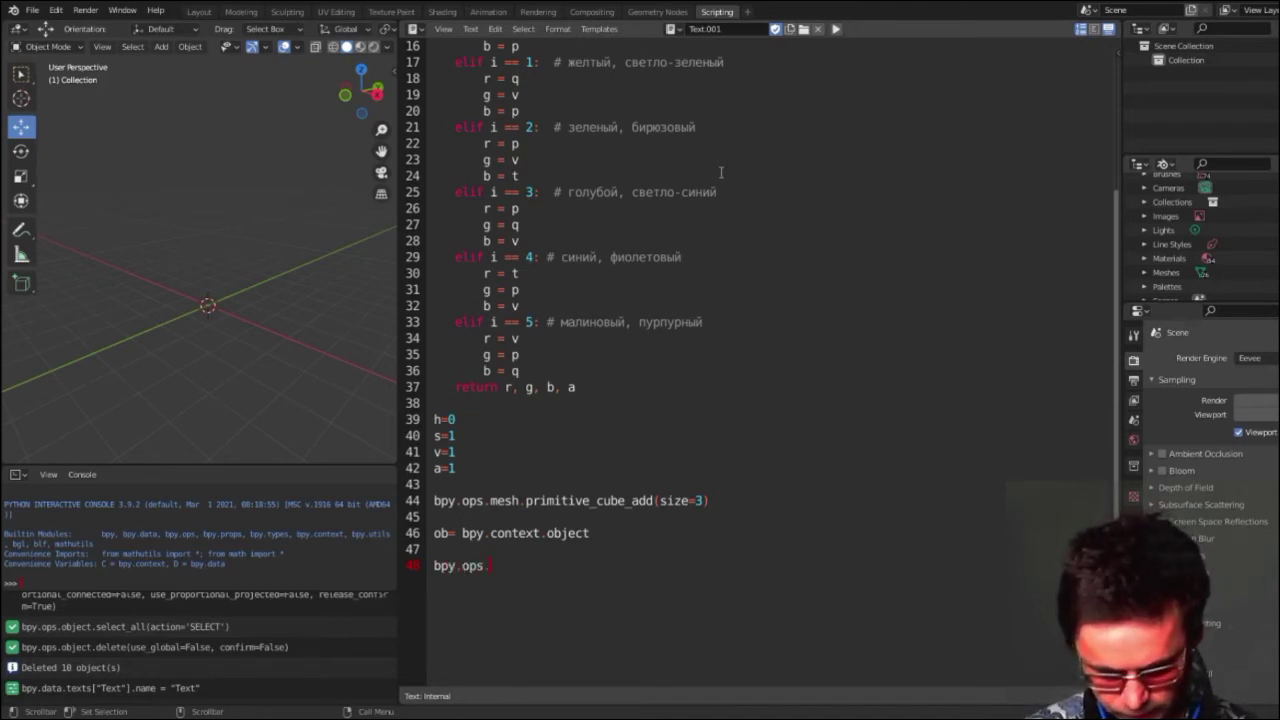
type("mater")
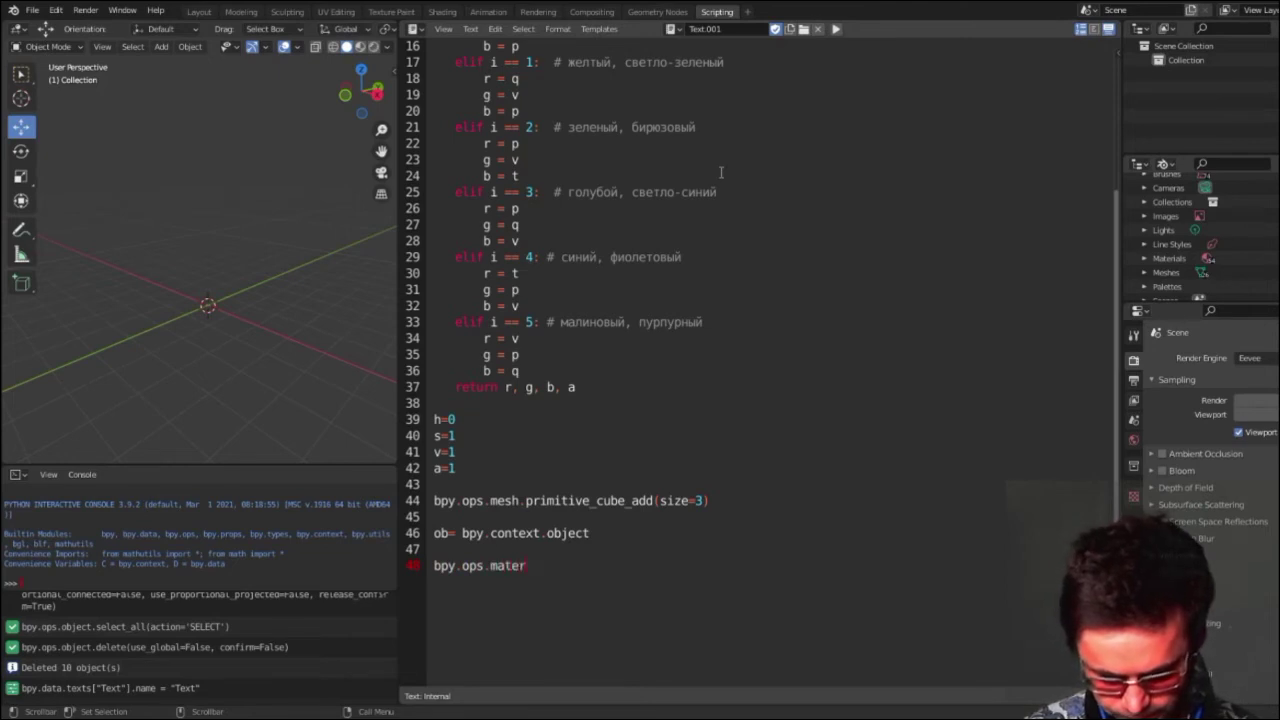
type("ial.")
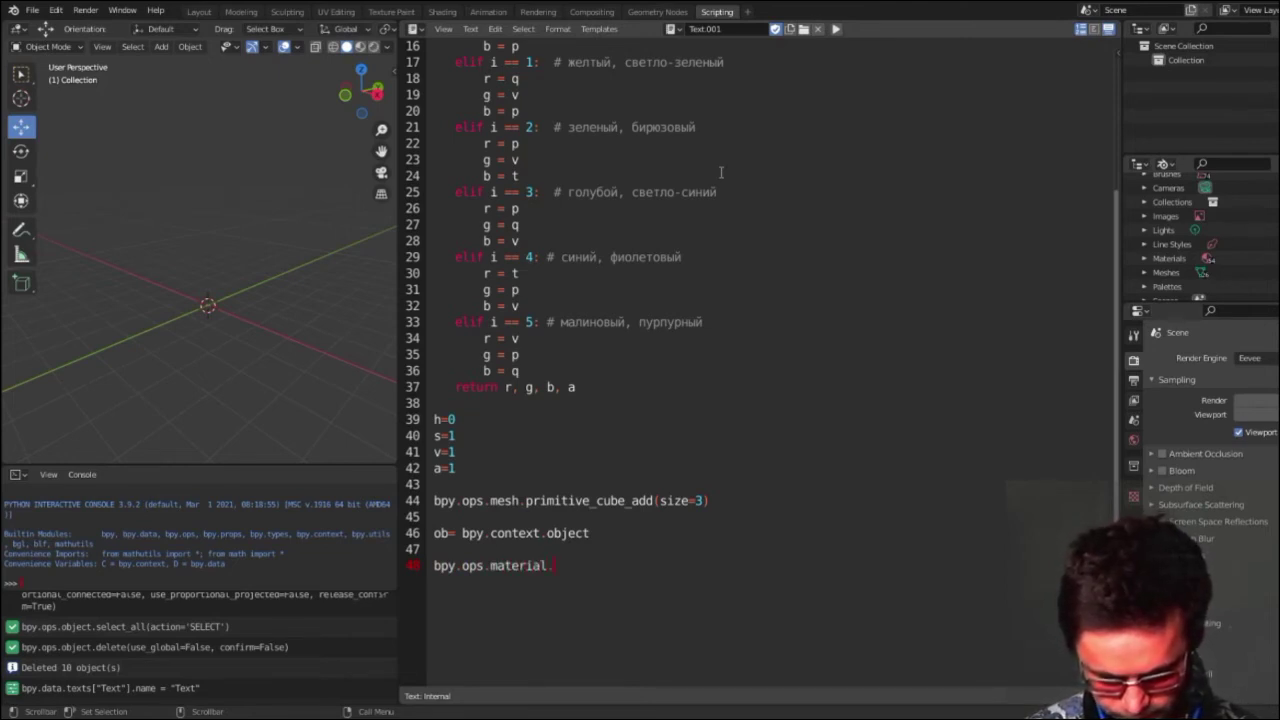
type("new")
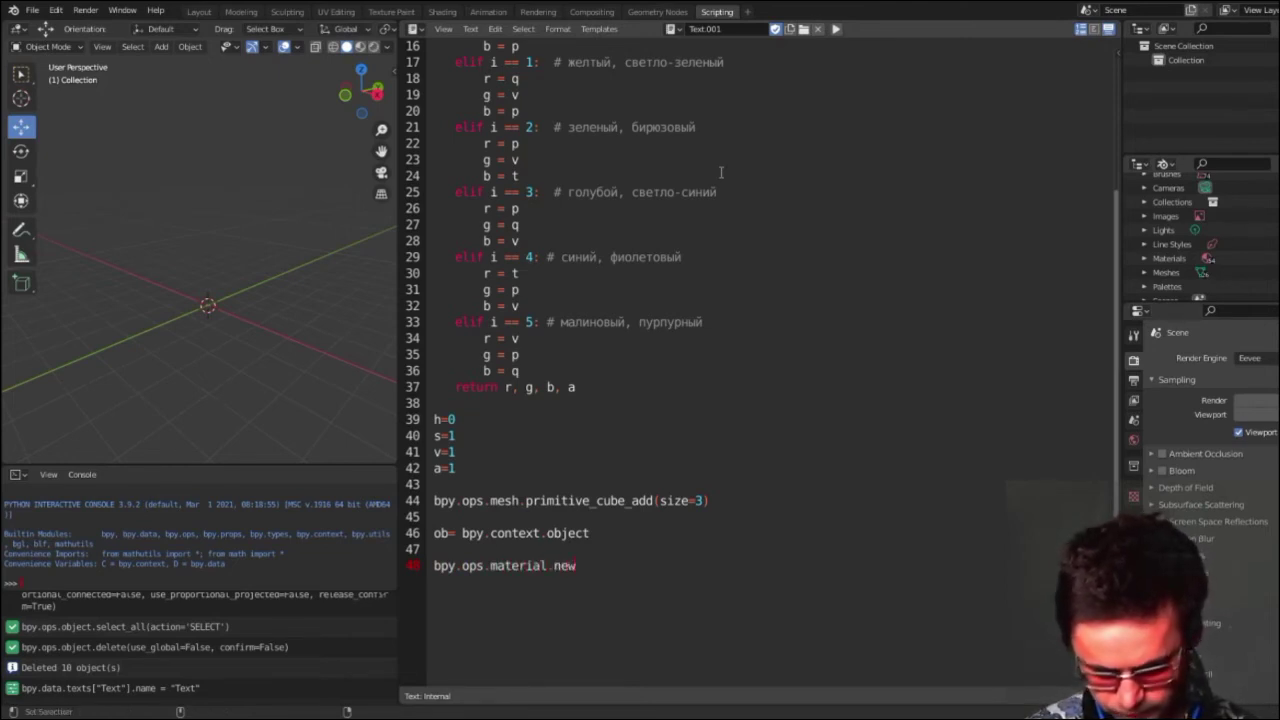
type("(")
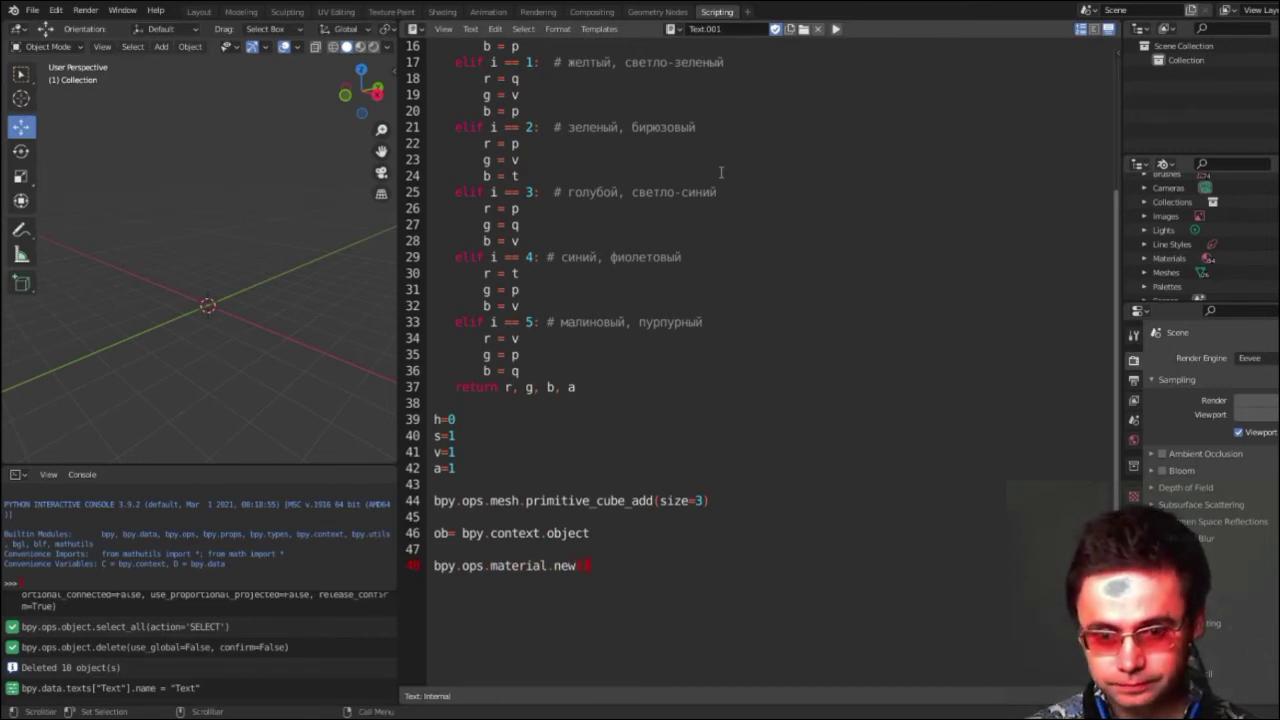
key("End")
key("Return")
key("Return")
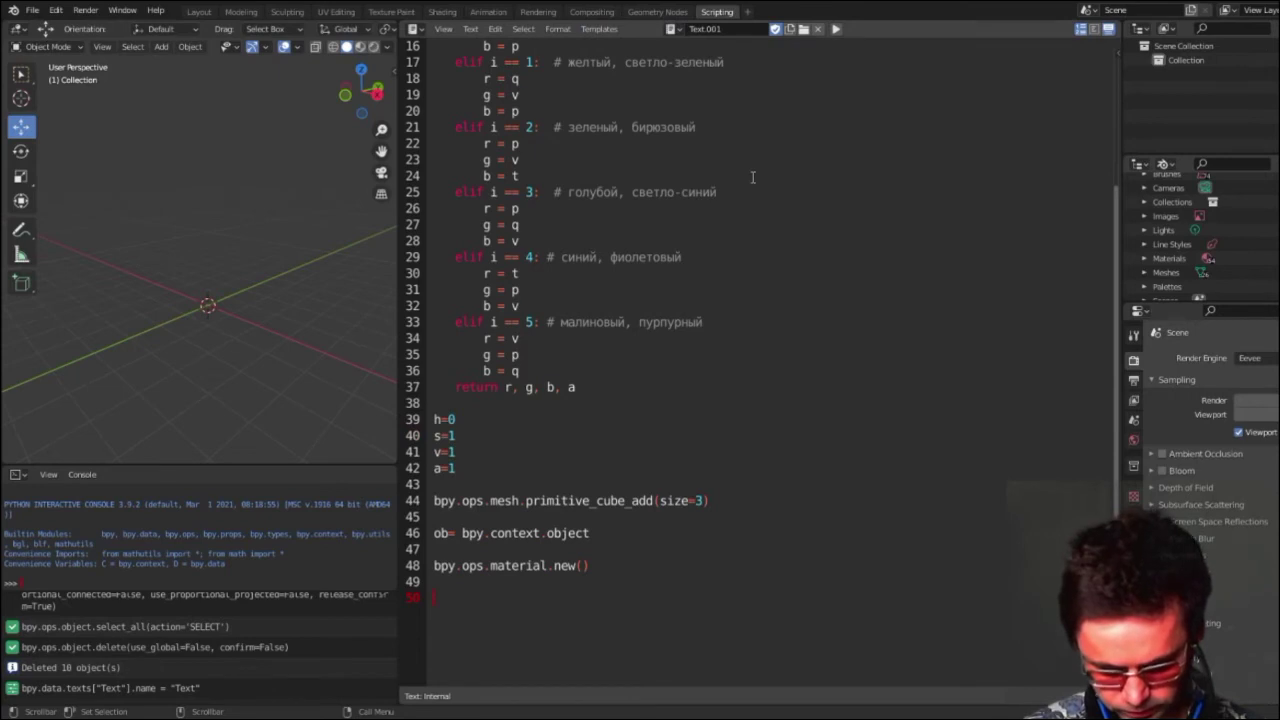
Add color = bpy.data.materials.new("HSV") on line 50
type("color =")
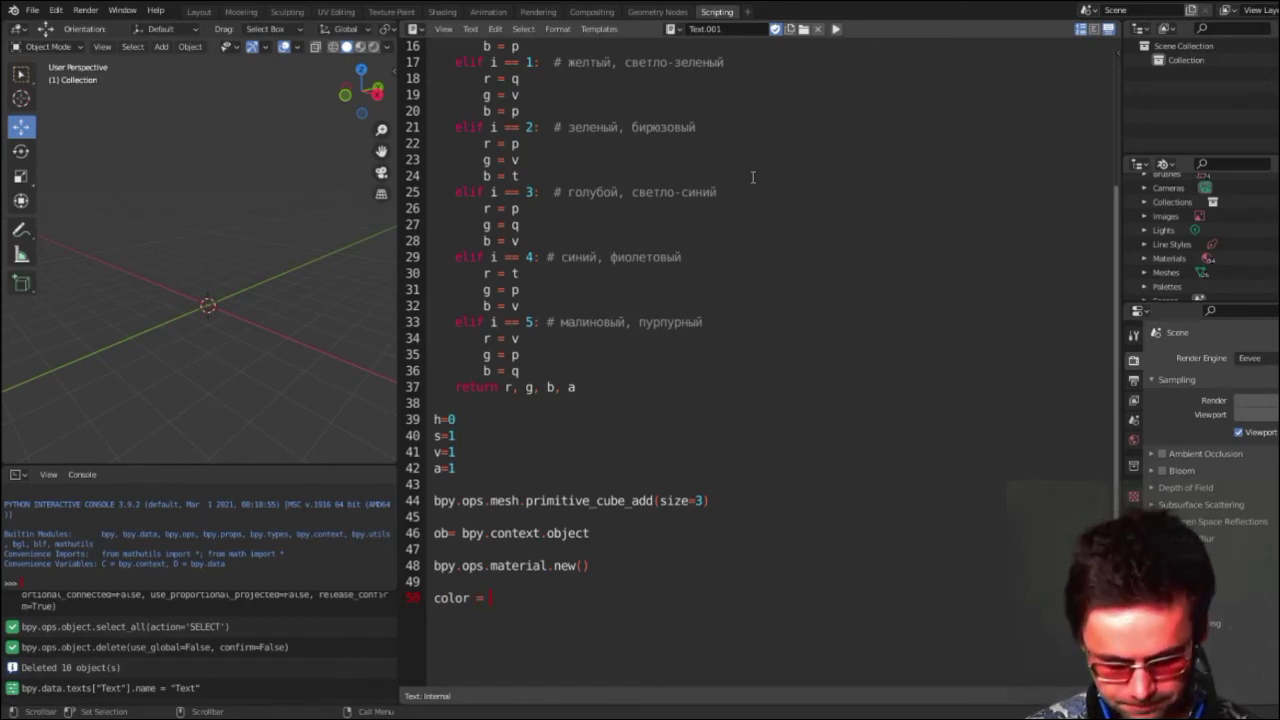
type("b")
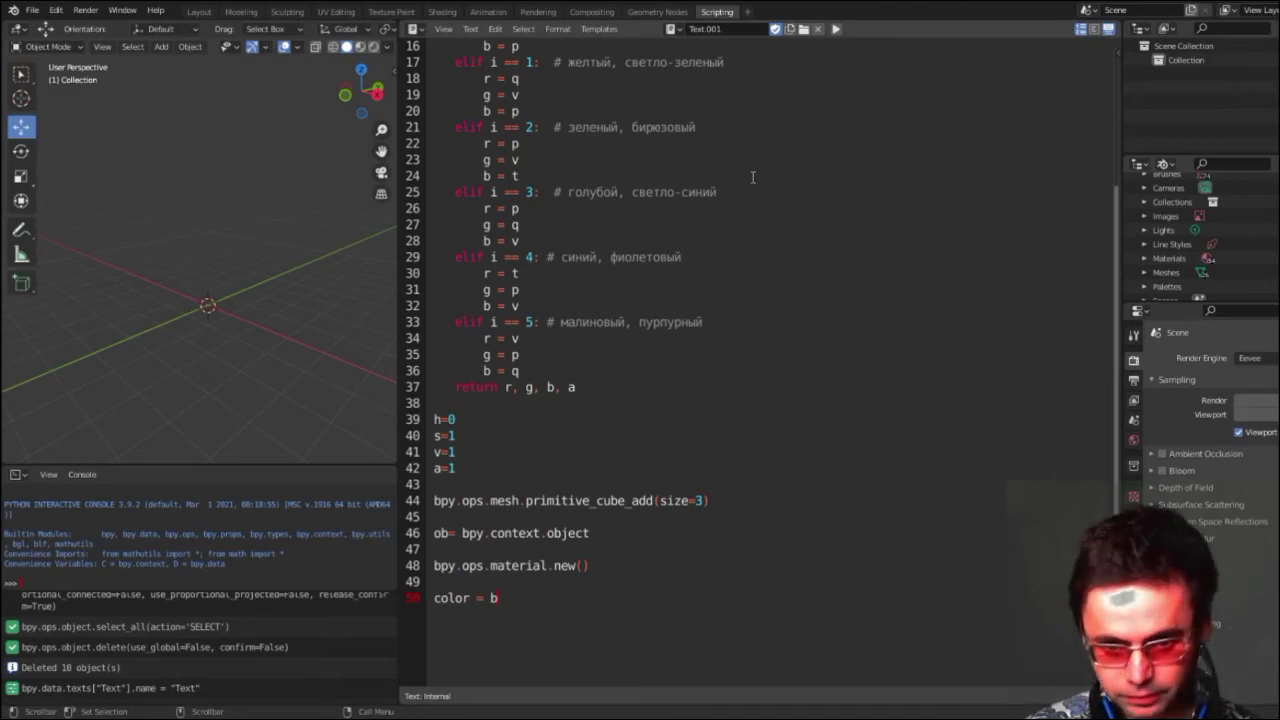
type("b")
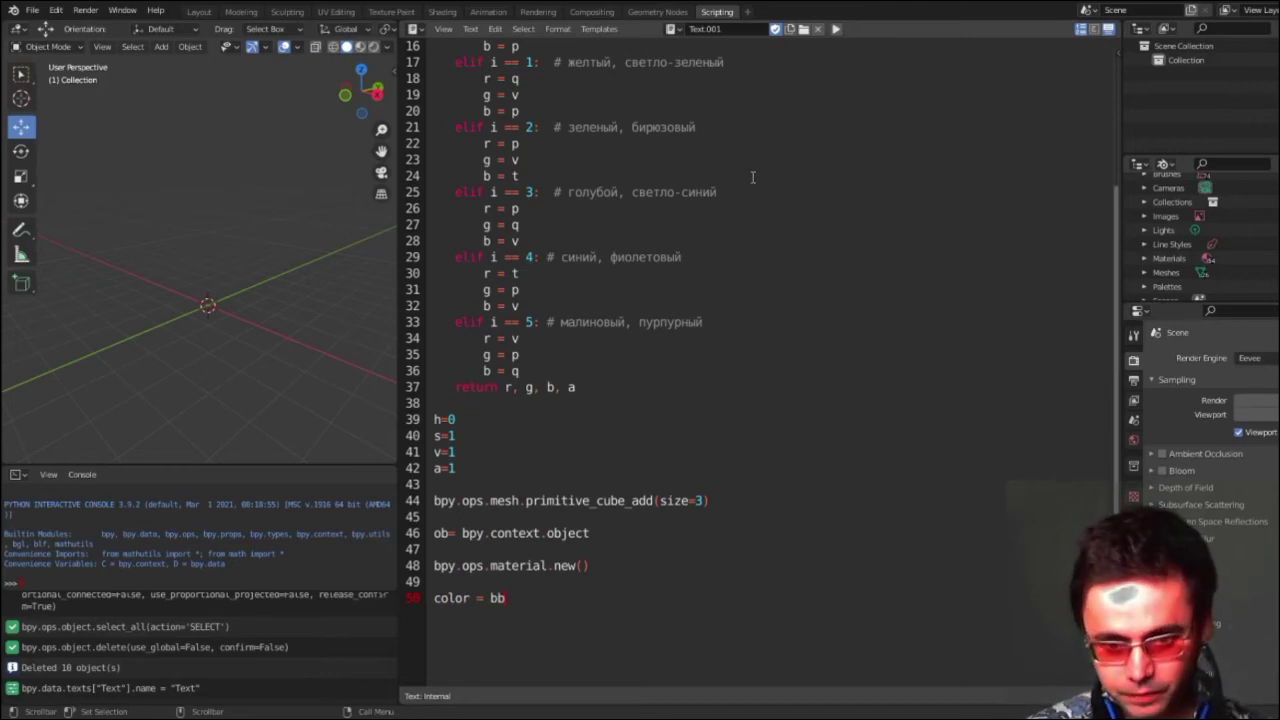
key("BackSpace")
type("p")
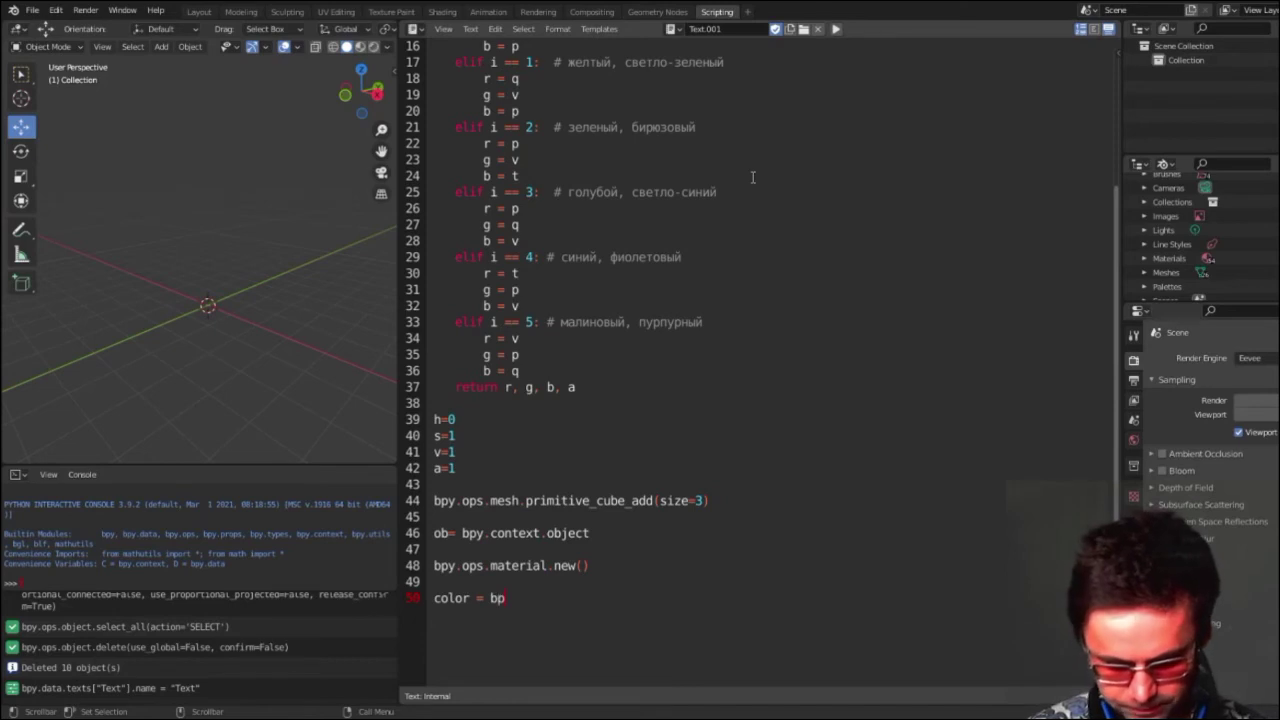
type("y.da")
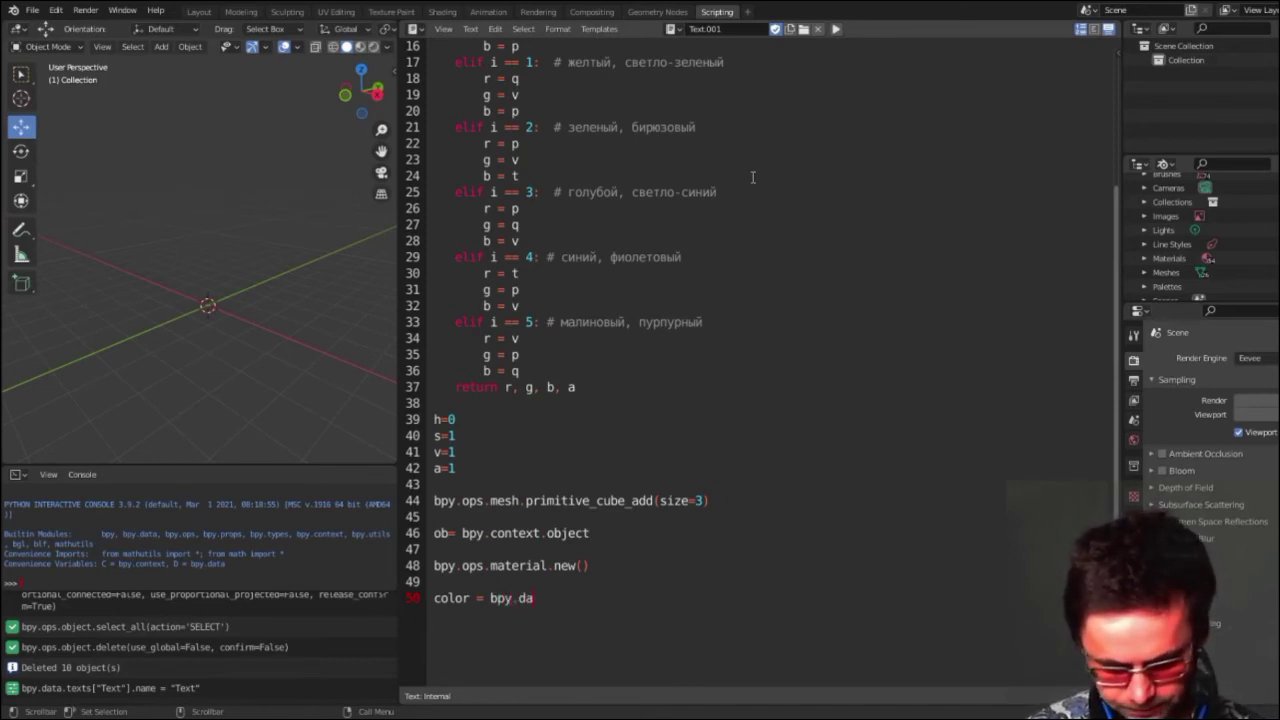
type("ta.")
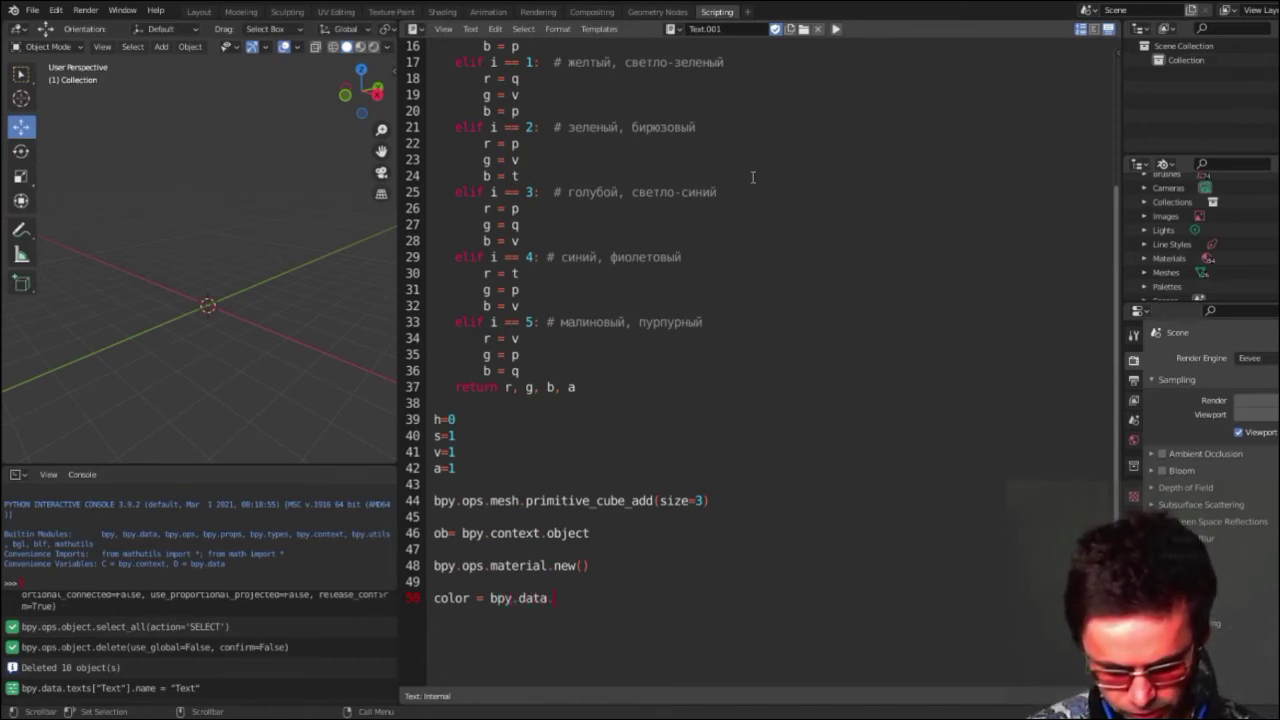
type("materi")
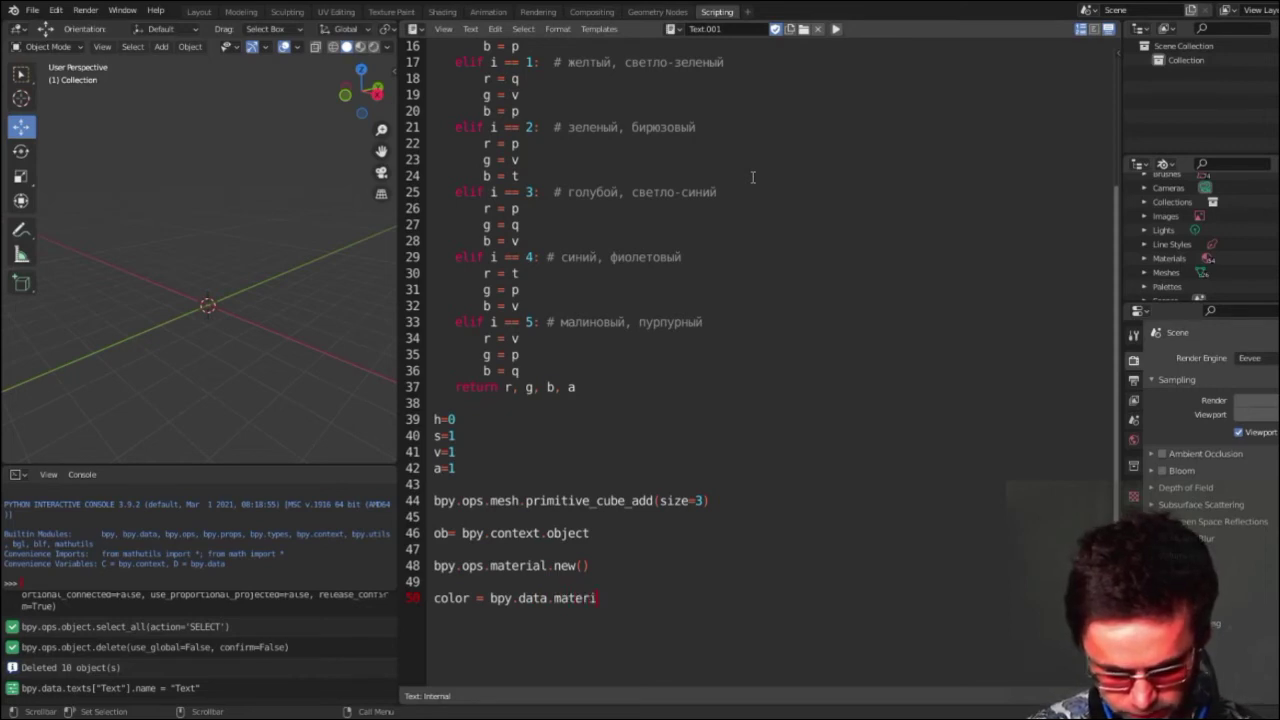
type("a")
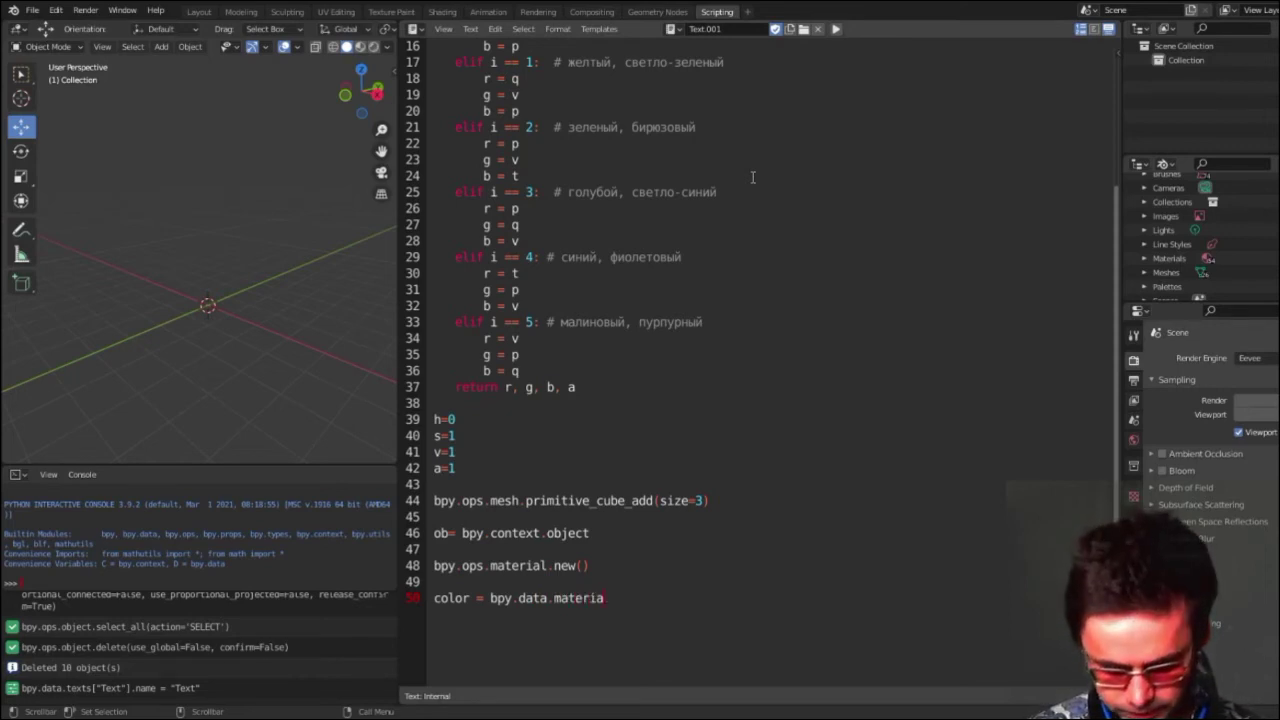
type("ls.ne")
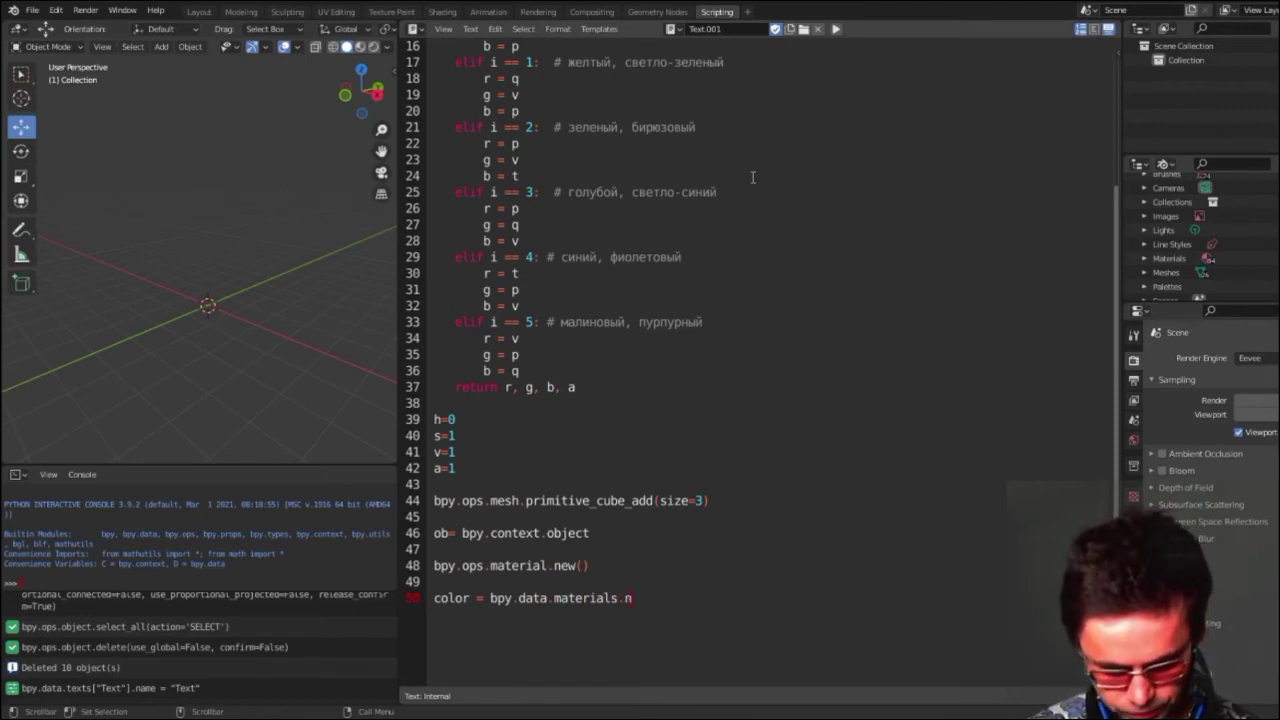
type("w(")
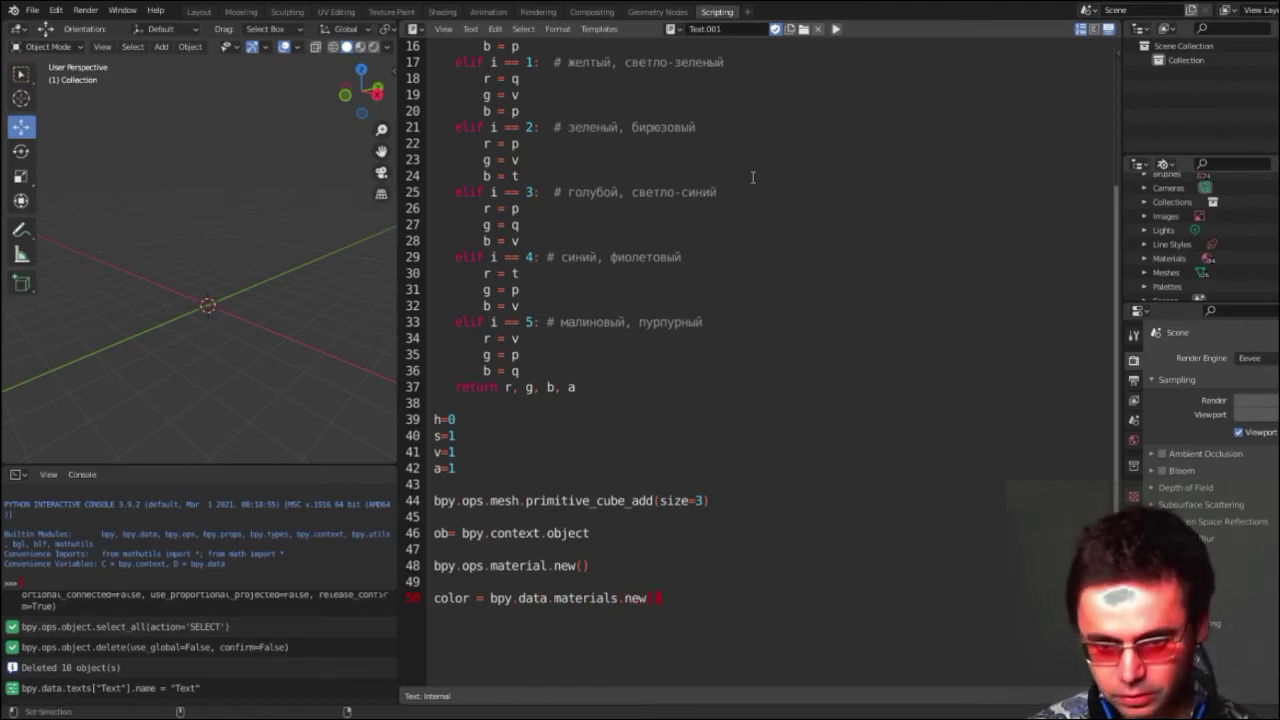
type("\"")
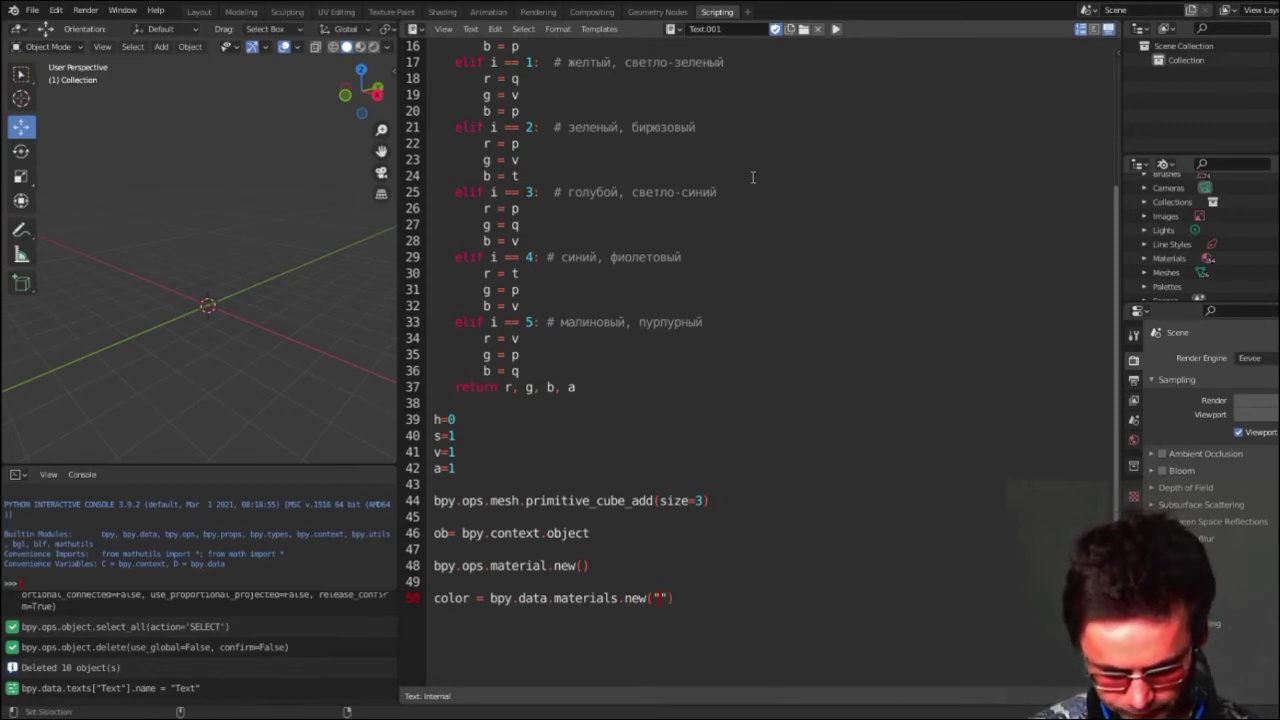
type("H")
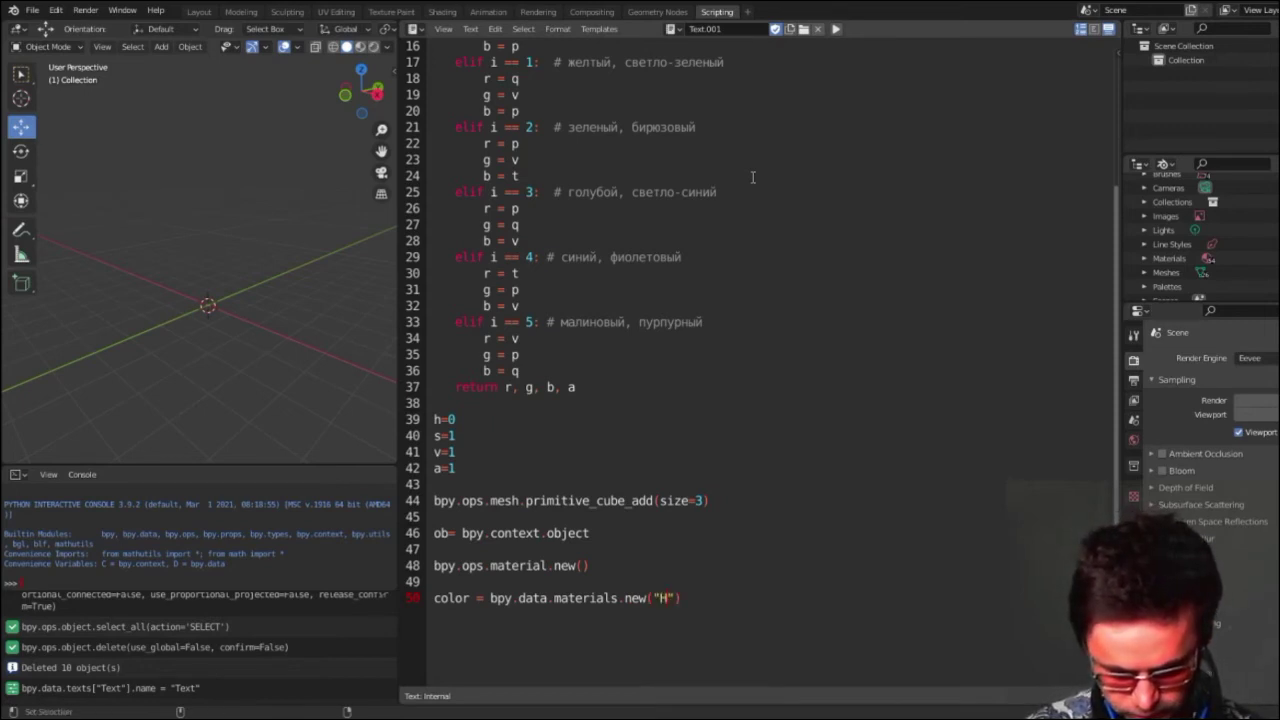
type("SV")
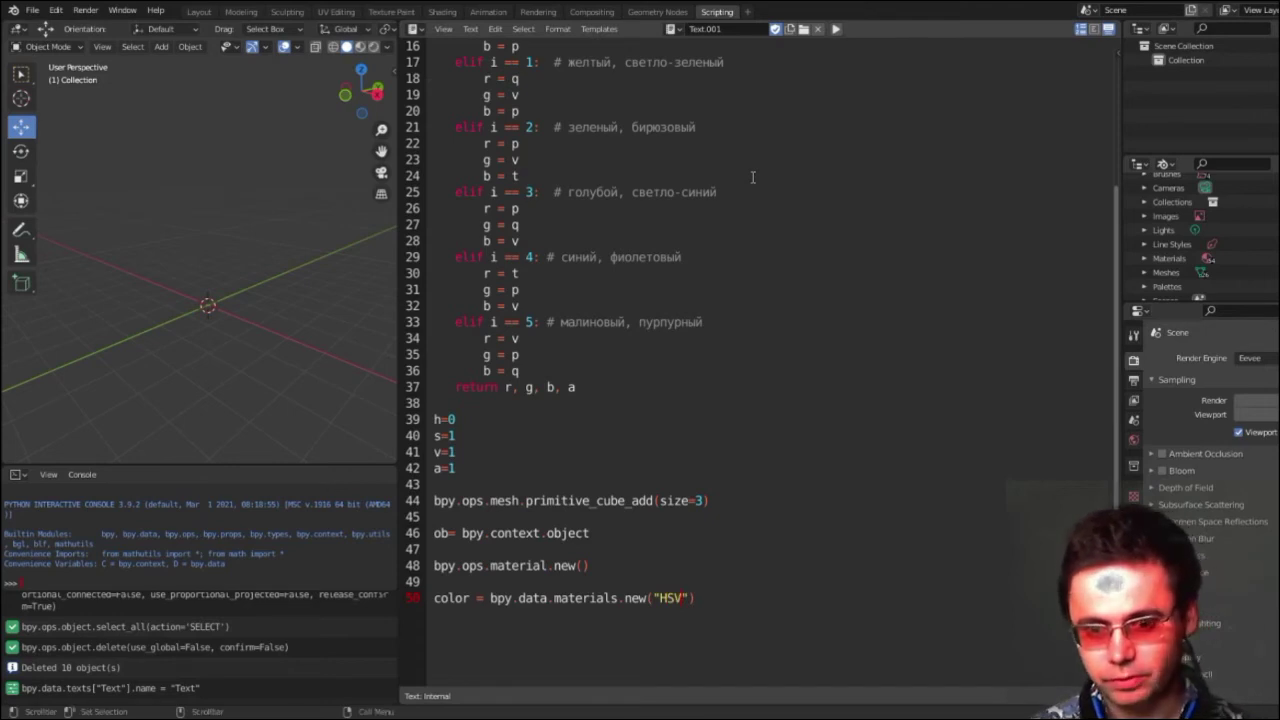
key("End")
key("Return")
key("Return")
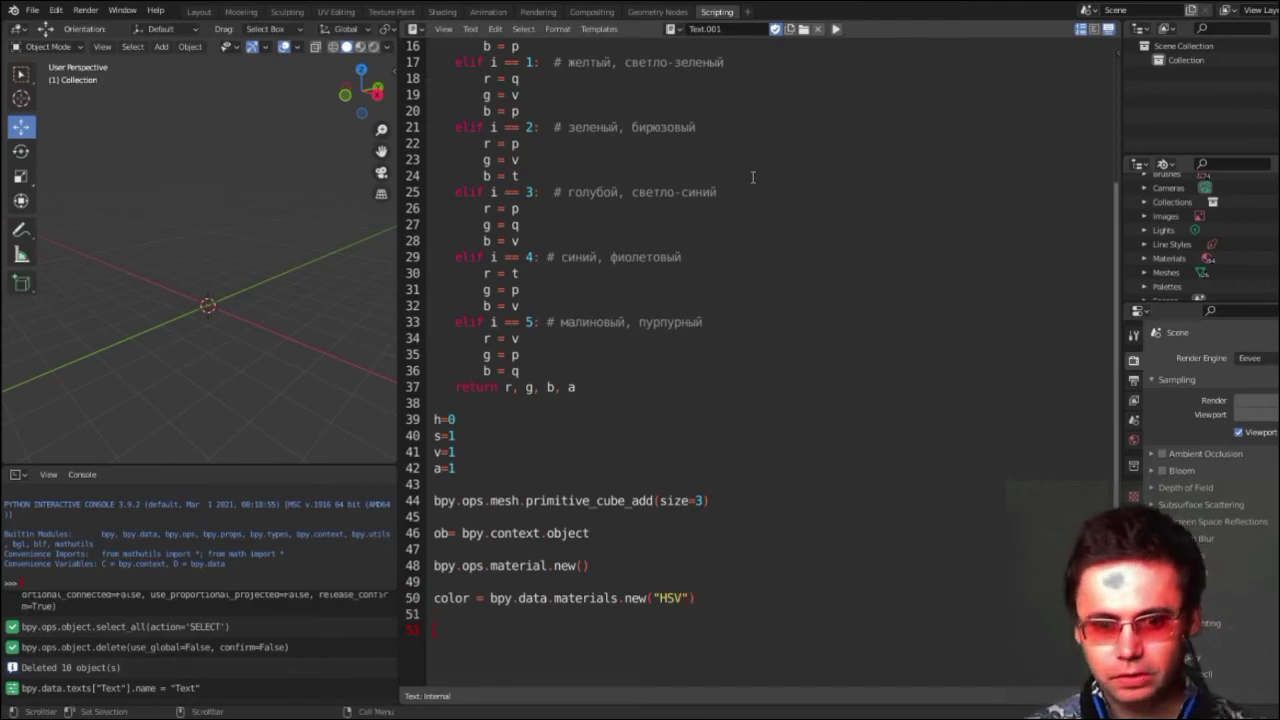
Begin line 52 with color.diffuse_color= and check the r, g, b, a values the function returns
scroll(616, 344, "down", 4)
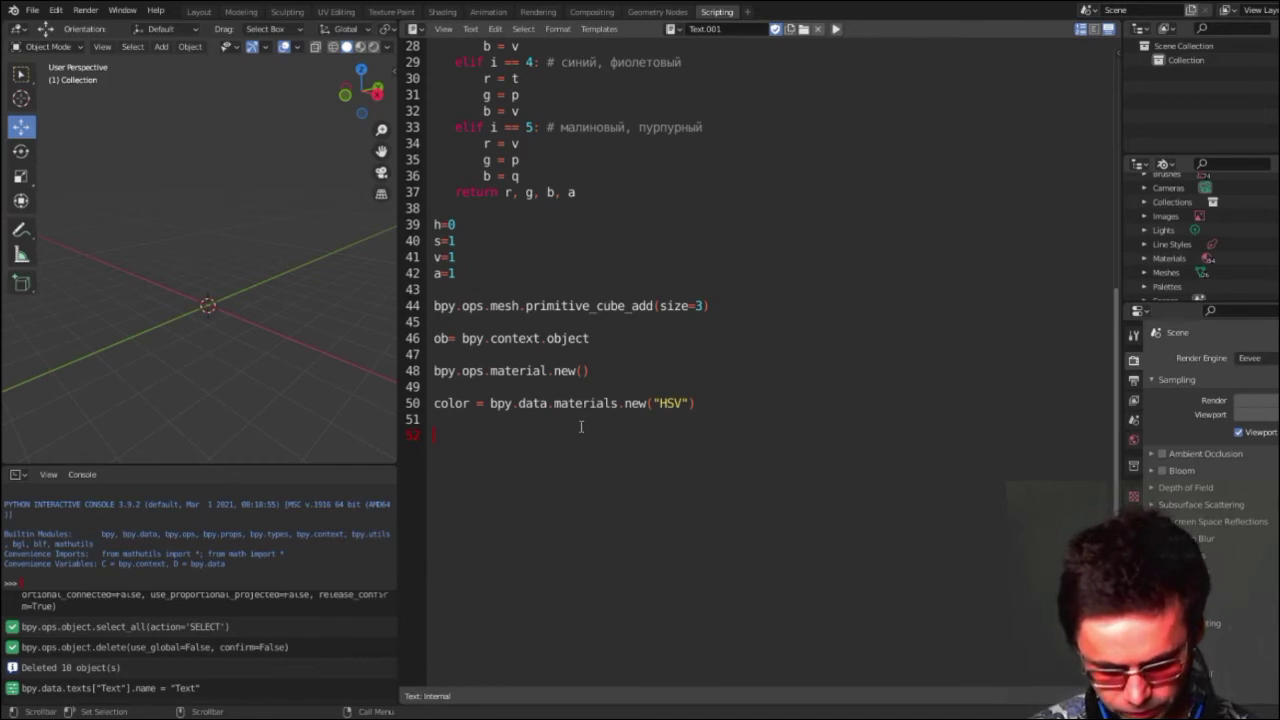
type("color.")
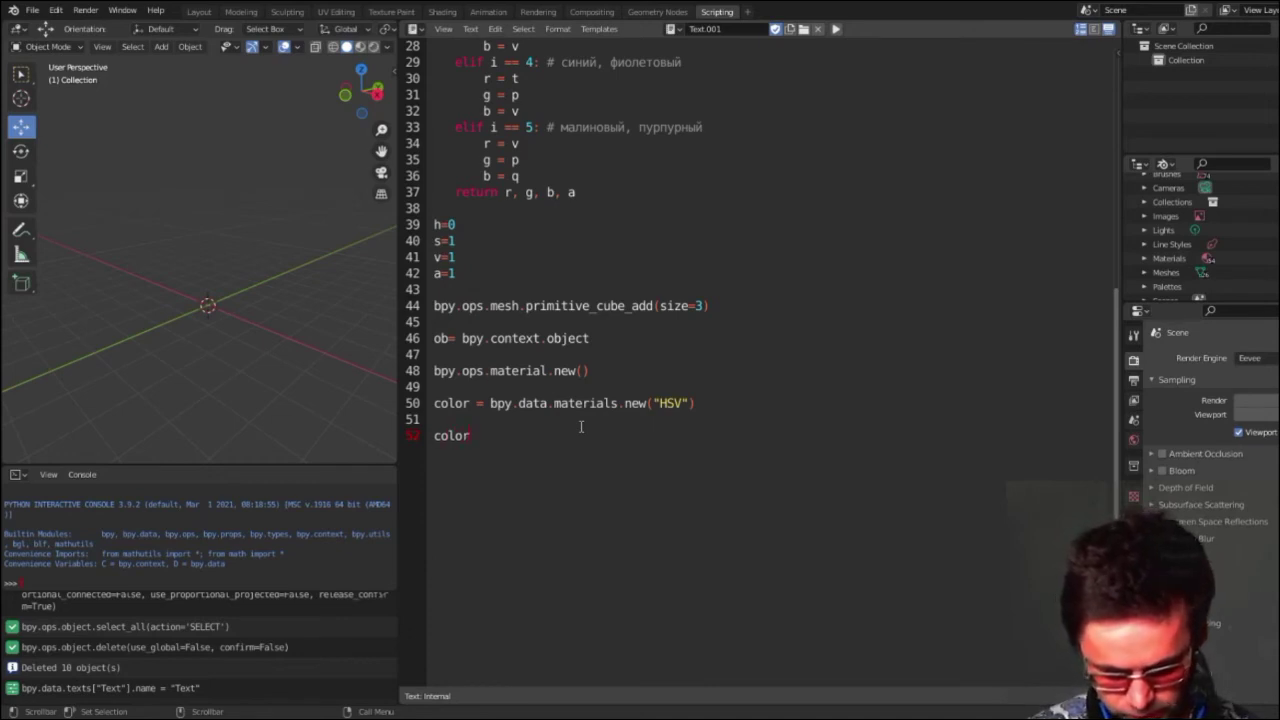
type("d")
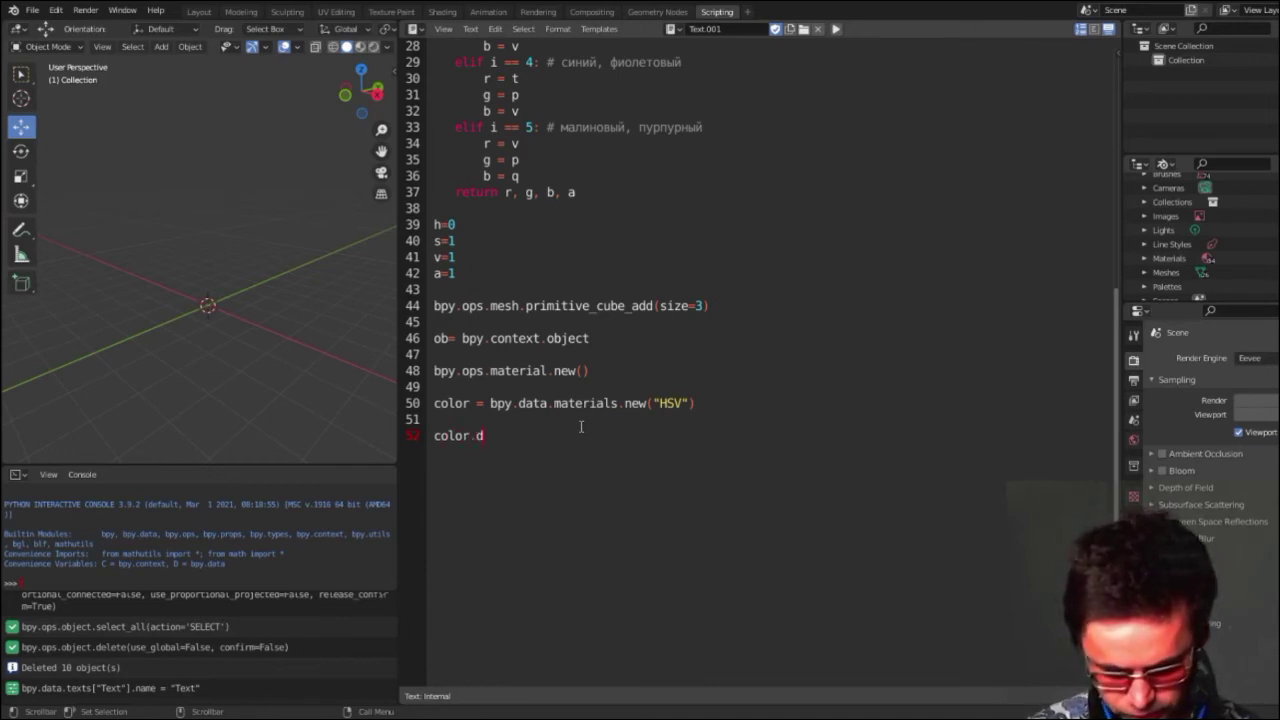
type("iffu")
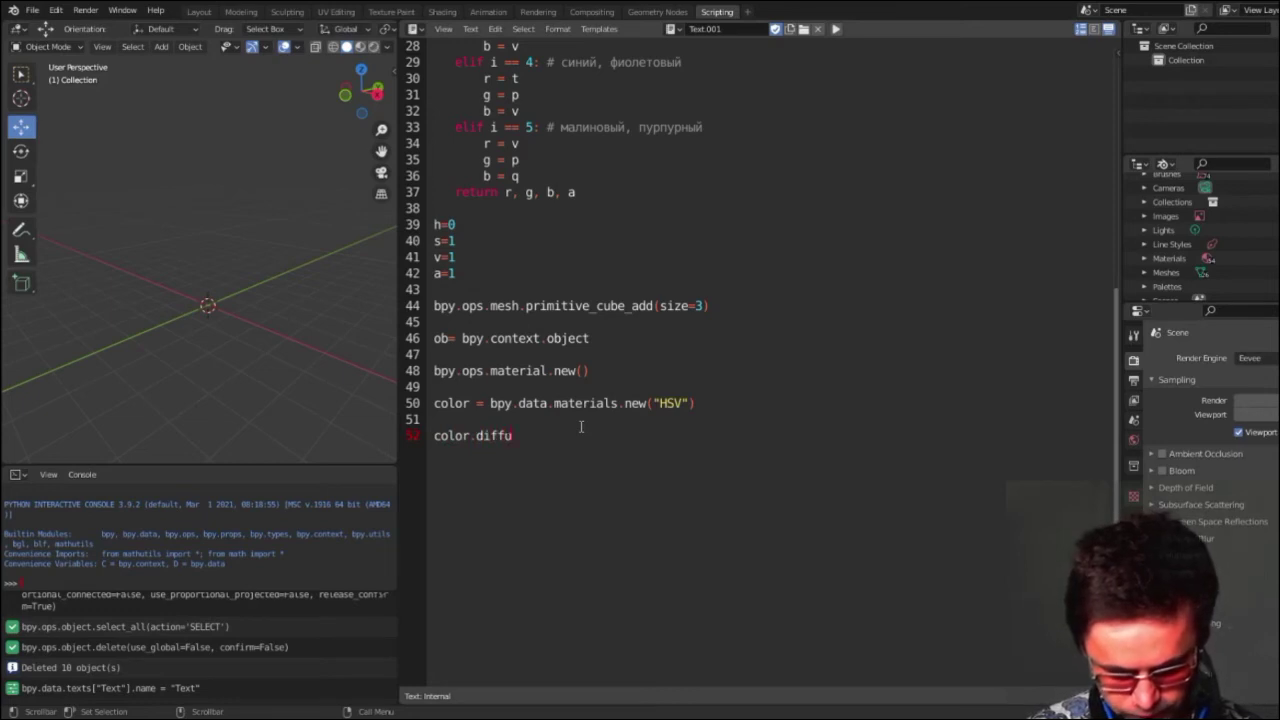
type("se_co")
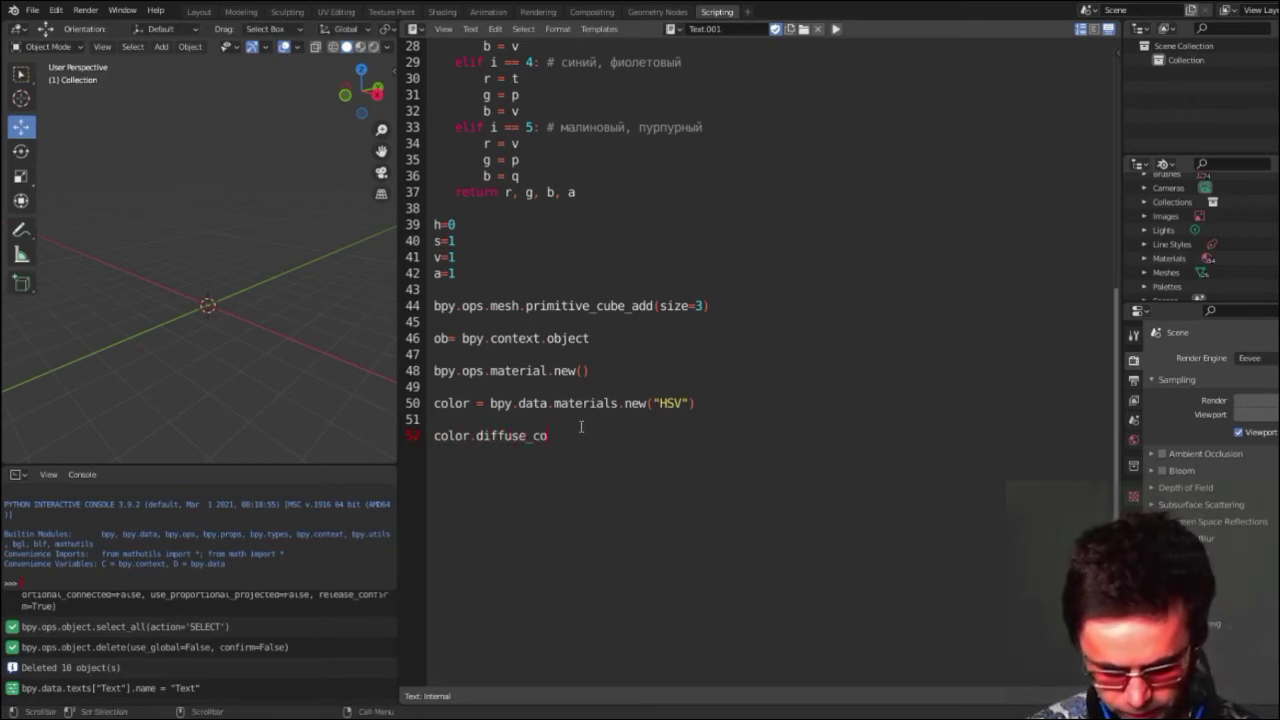
type("lor")
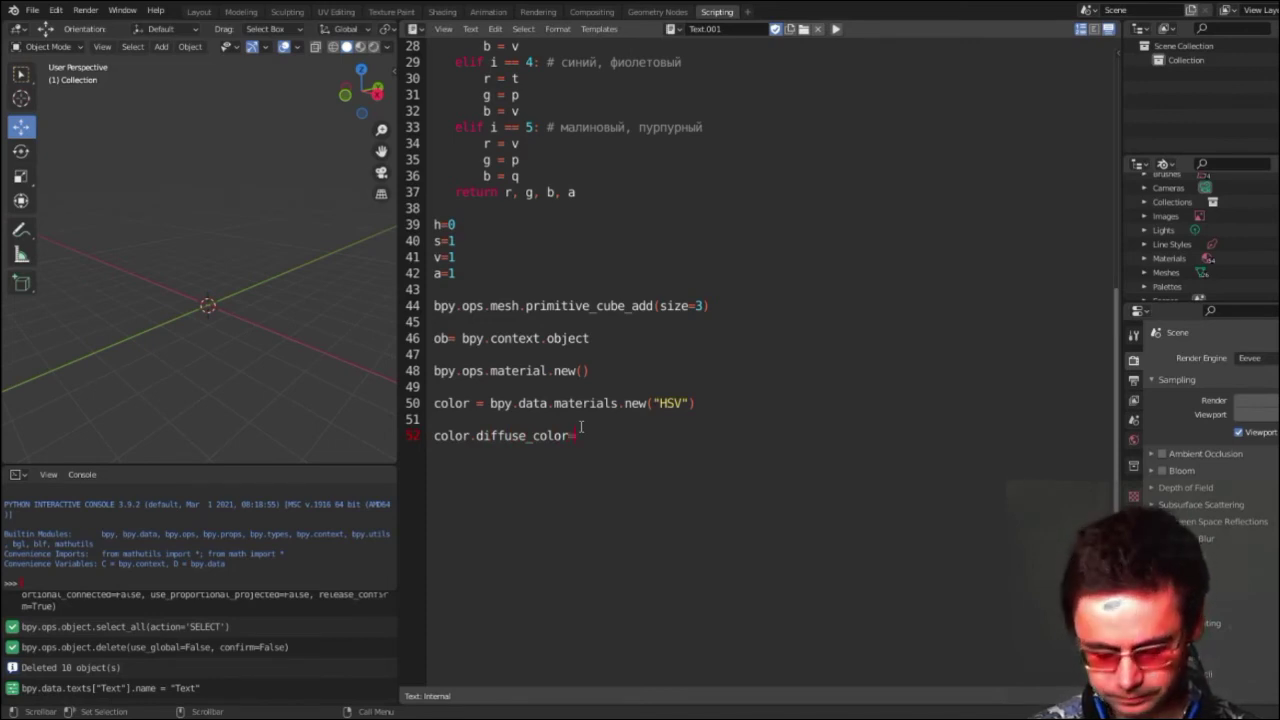
type("=")
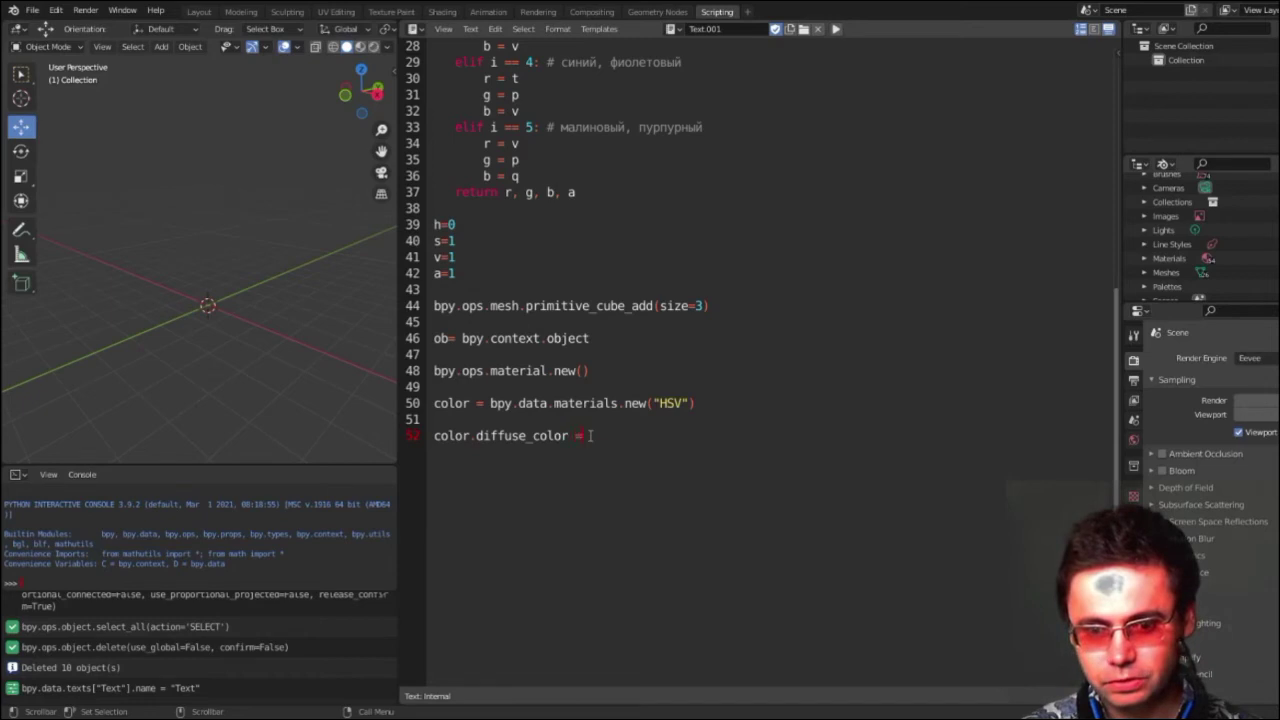
scroll(645, 440, "up", 5)
scroll(644, 442, "up", 4)
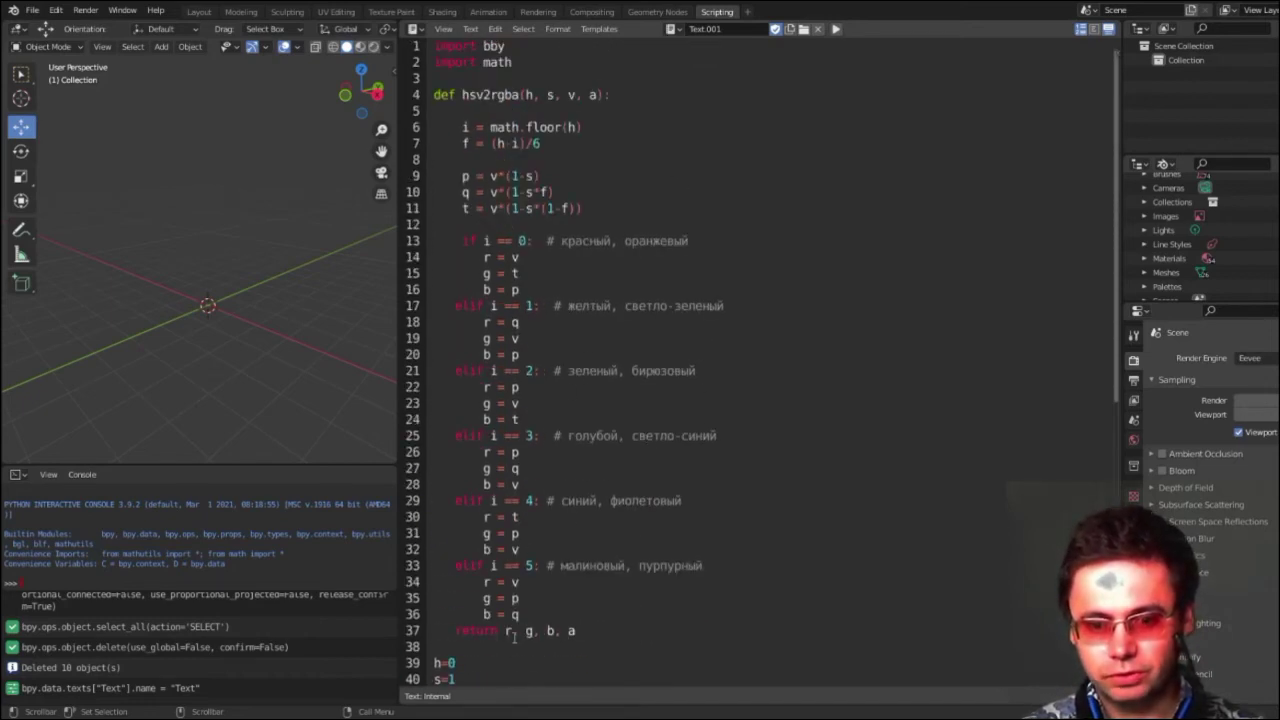
left_click_drag(505, 631, 576, 631)
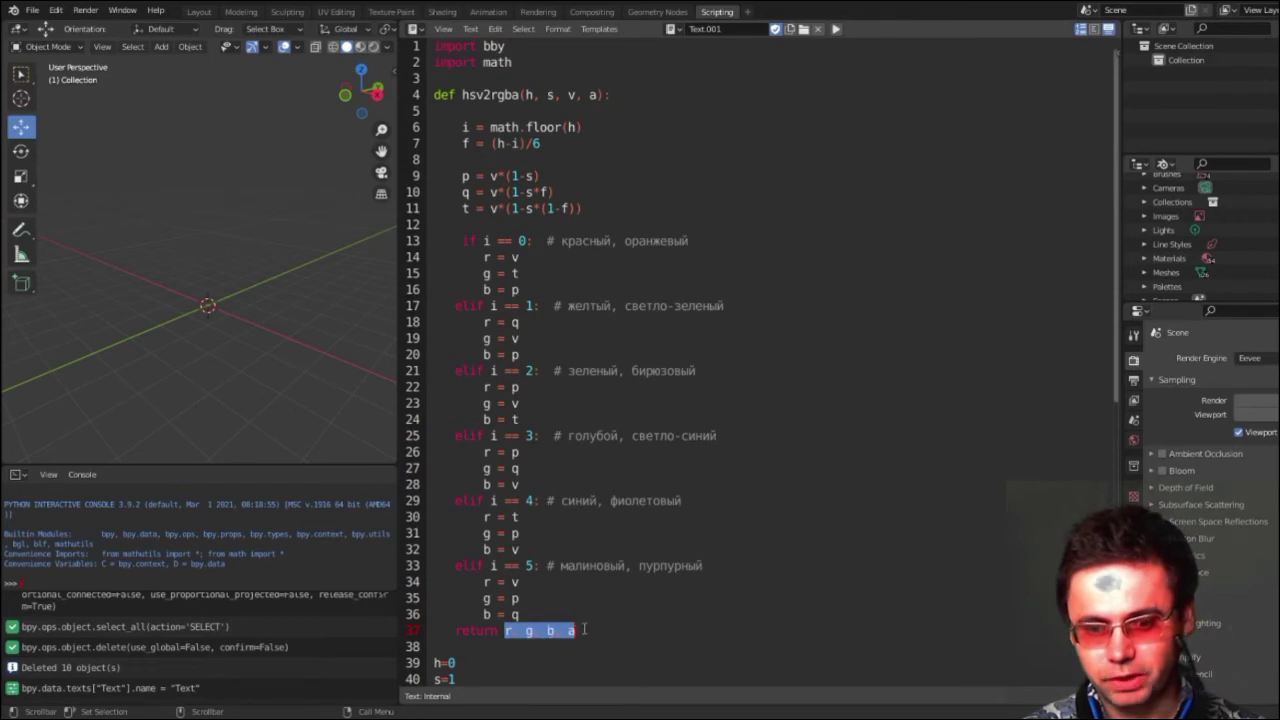
scroll(592, 616, "down", 2)
scroll(593, 614, "down", 1)
scroll(593, 614, "down", 3)
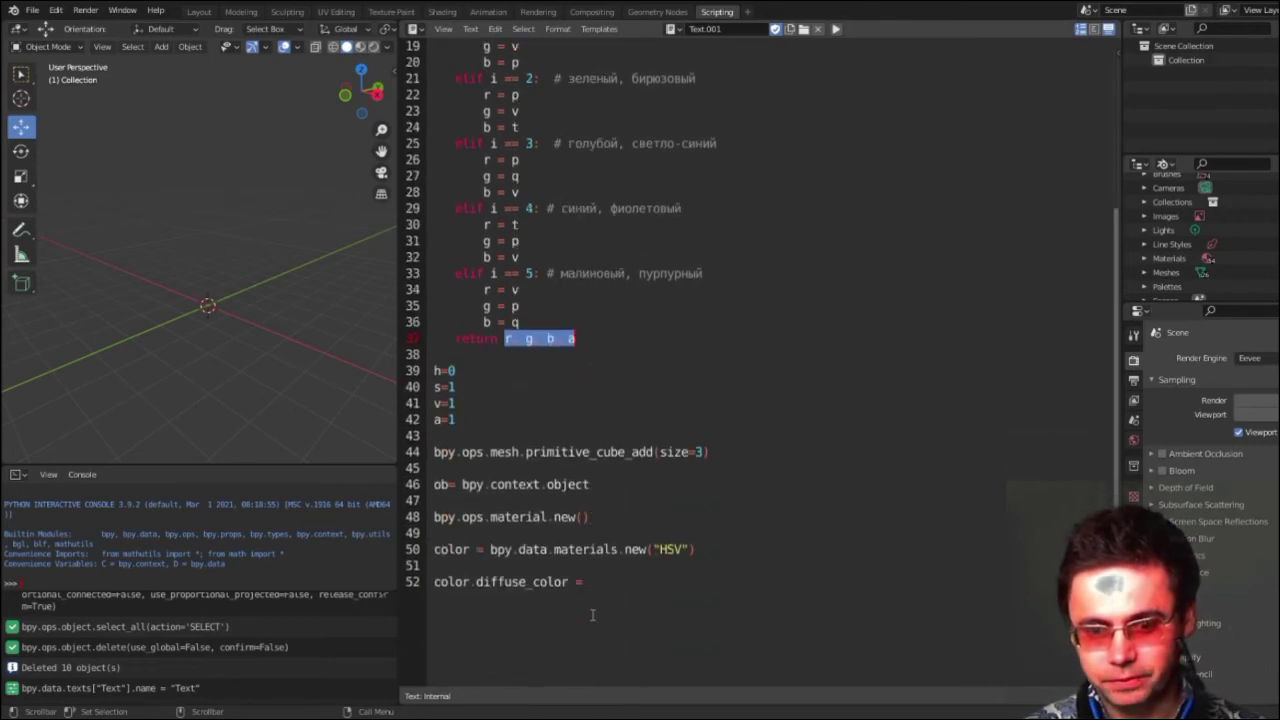
scroll(594, 610, "up", 4)
scroll(595, 605, "up", 2)
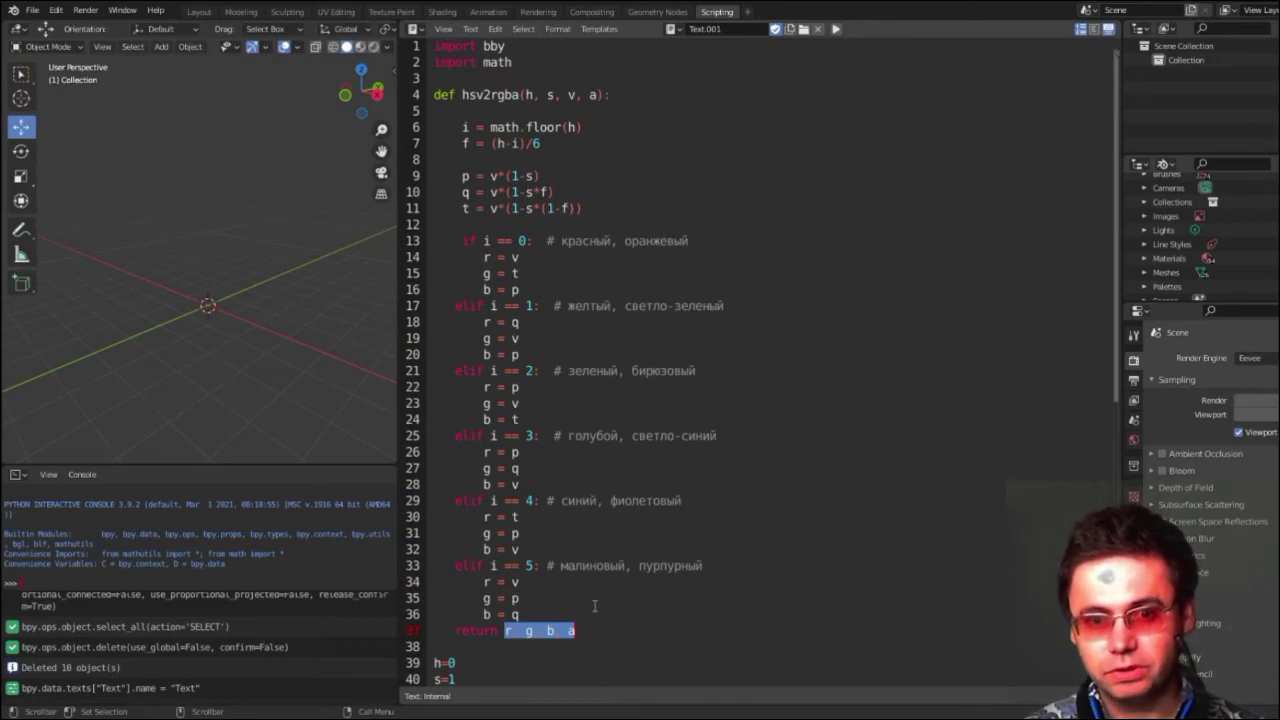
scroll(600, 610, "down", 4)
scroll(623, 617, "down", 1)
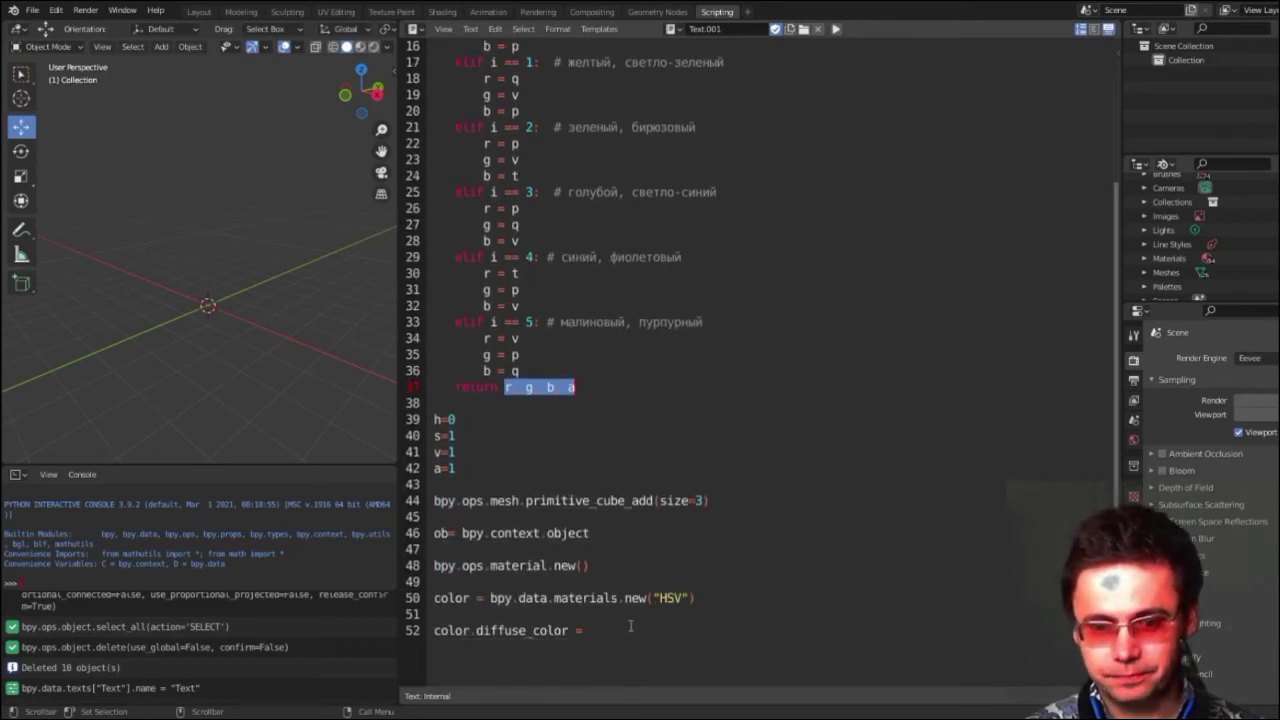
Complete the assignment with hsv2rgba(h,s,v,a) and open new lines below
left_click(626, 626)
type("h")
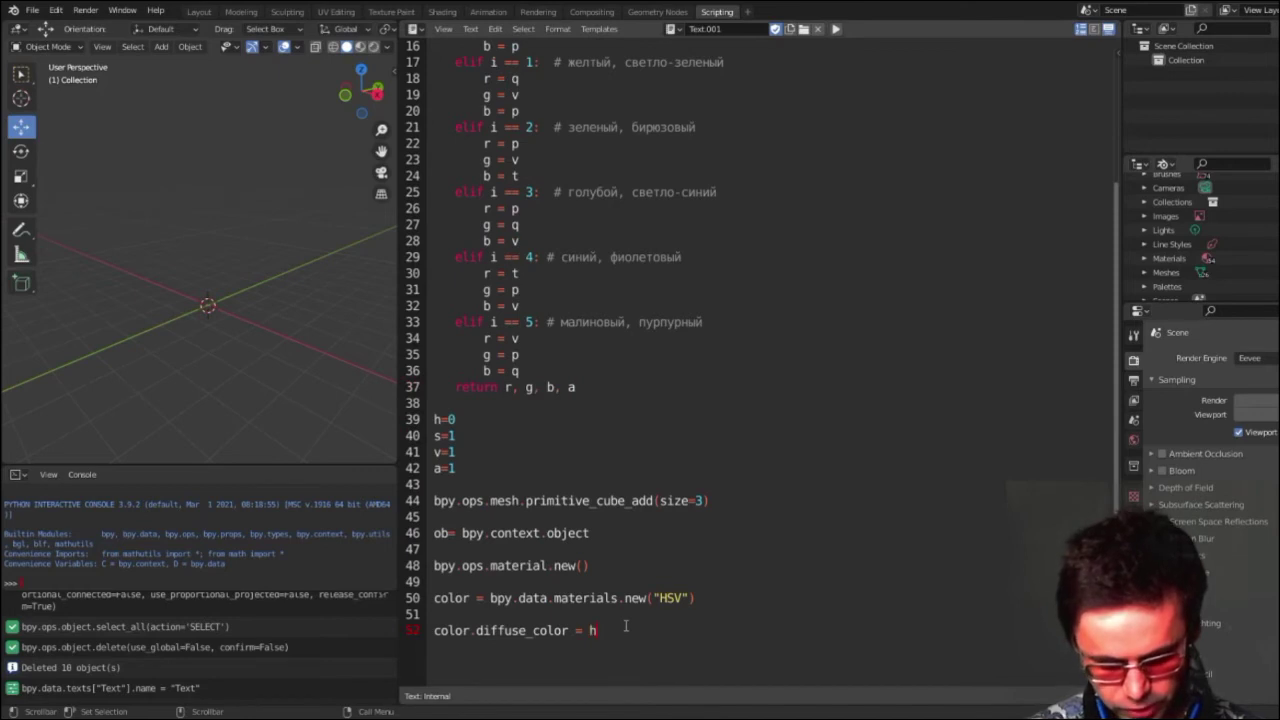
type("sv")
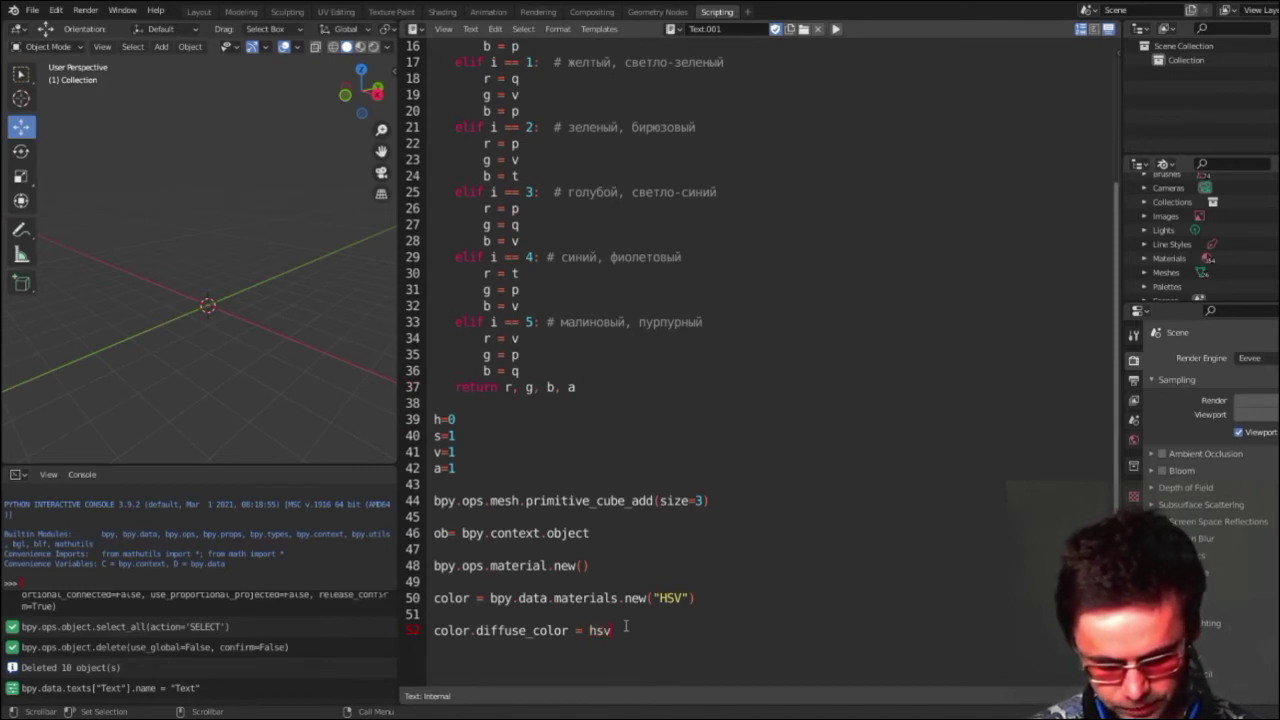
type("2rg")
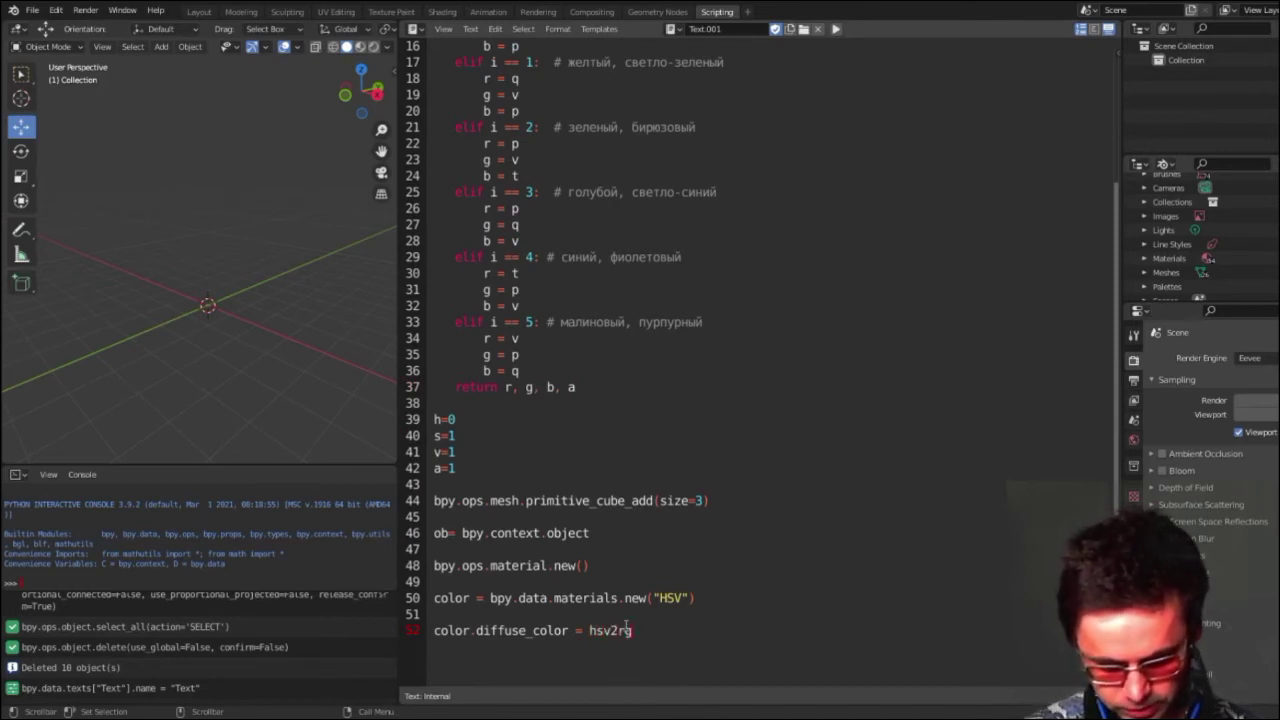
type("ba")
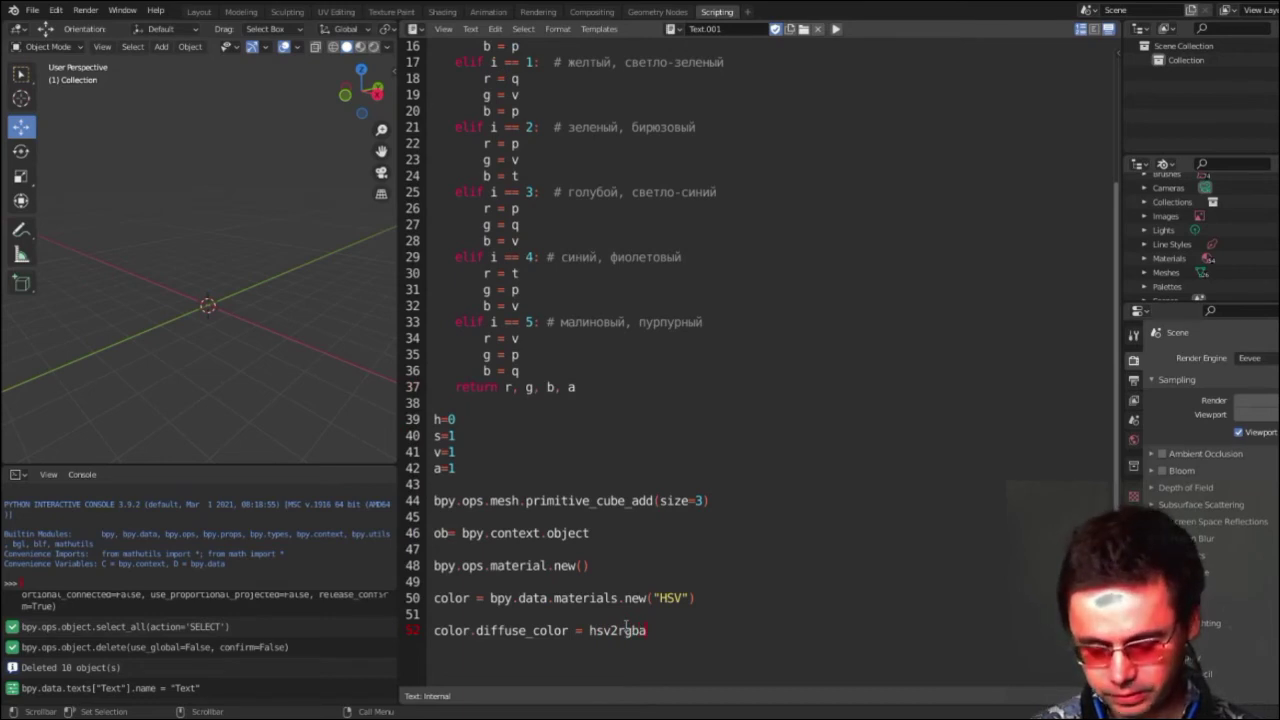
type("(h)")
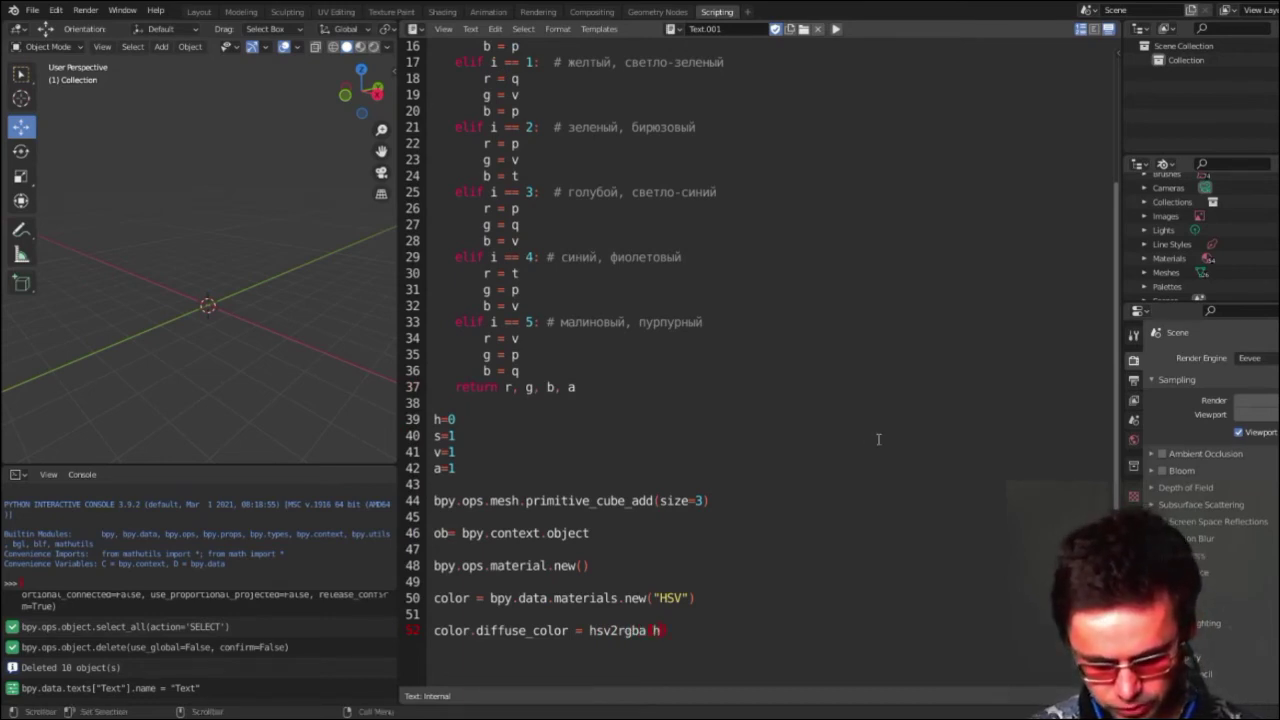
type(",s,")
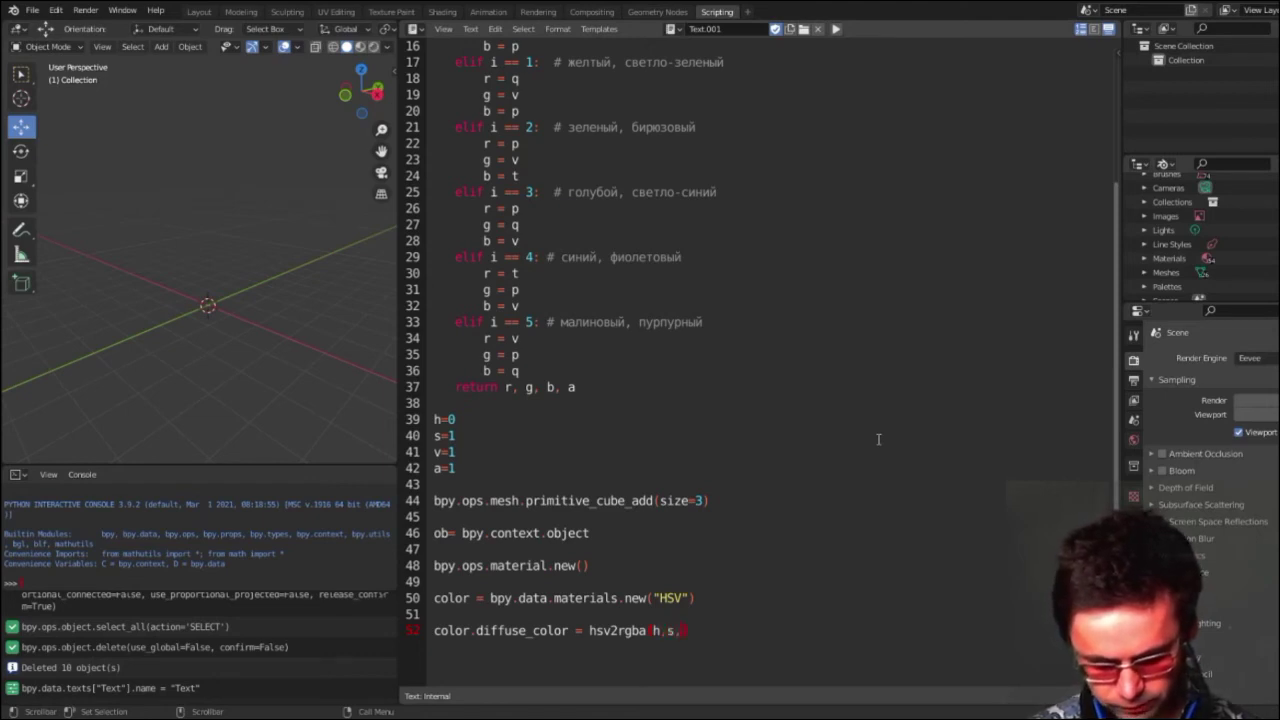
type("a")
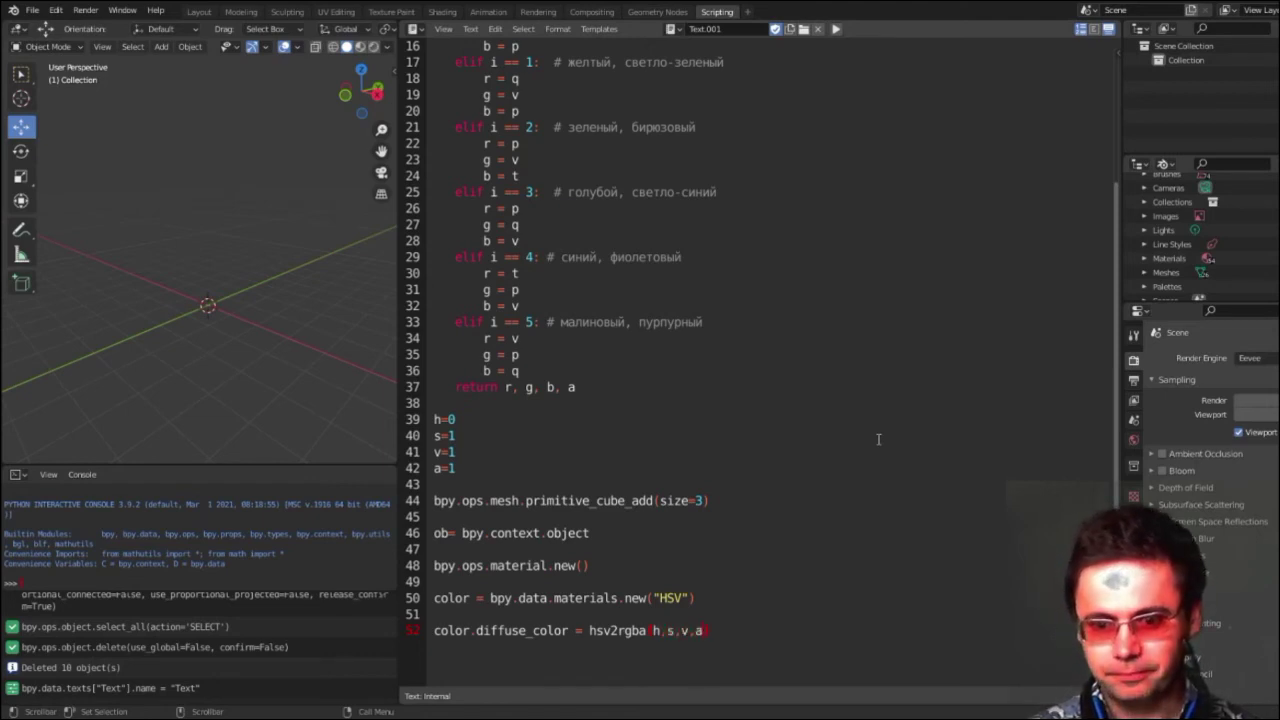
left_click(758, 622)
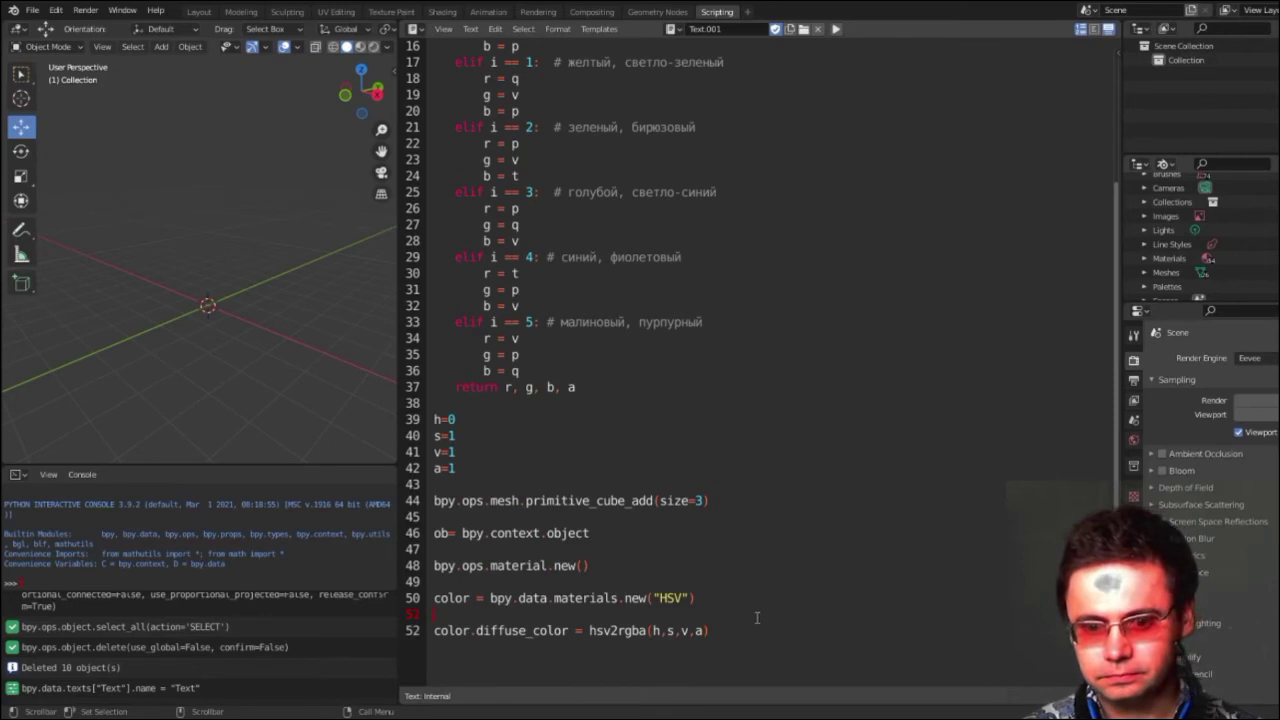
scroll(641, 439, "down", 2)
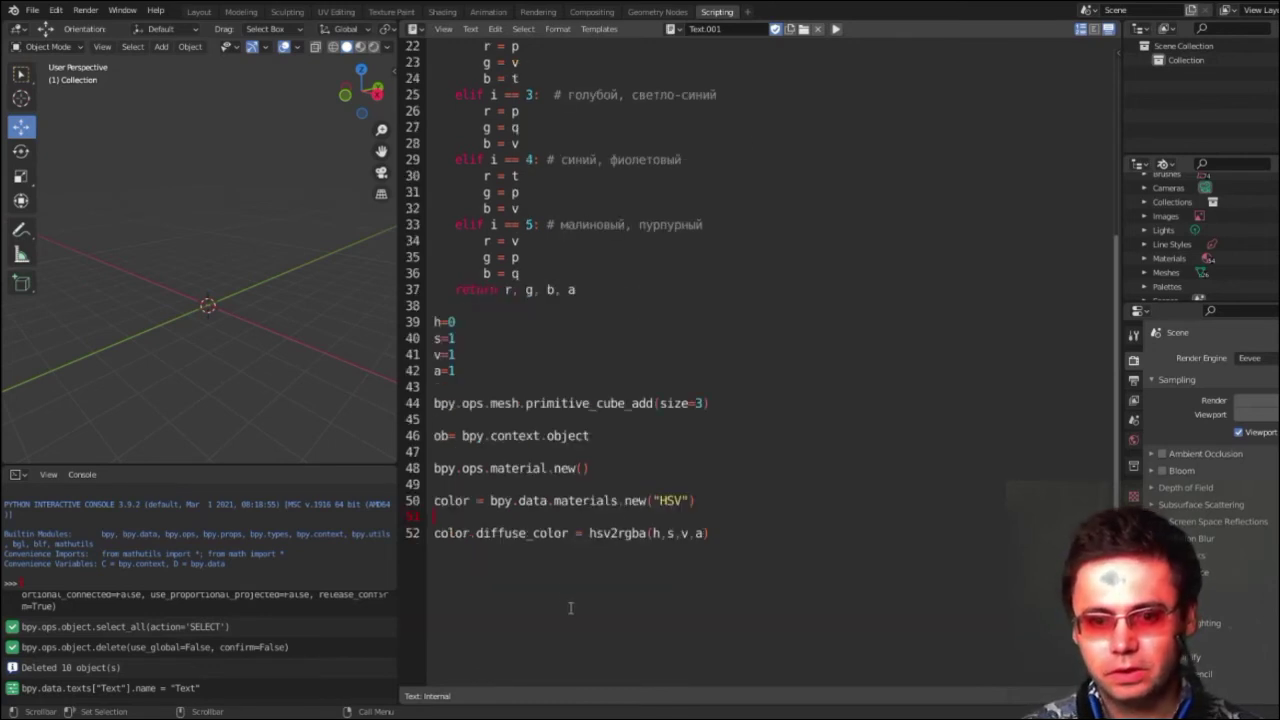
left_click(553, 577)
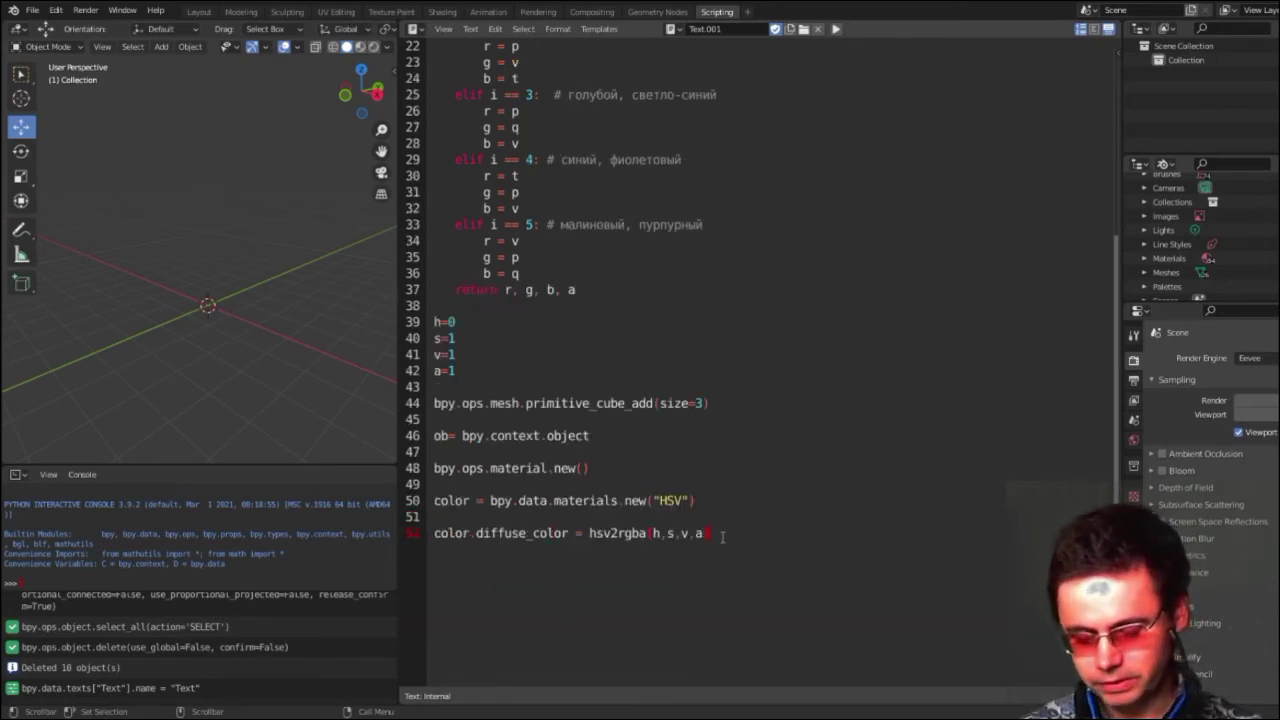
key("Return")
key("Return")
type("o")
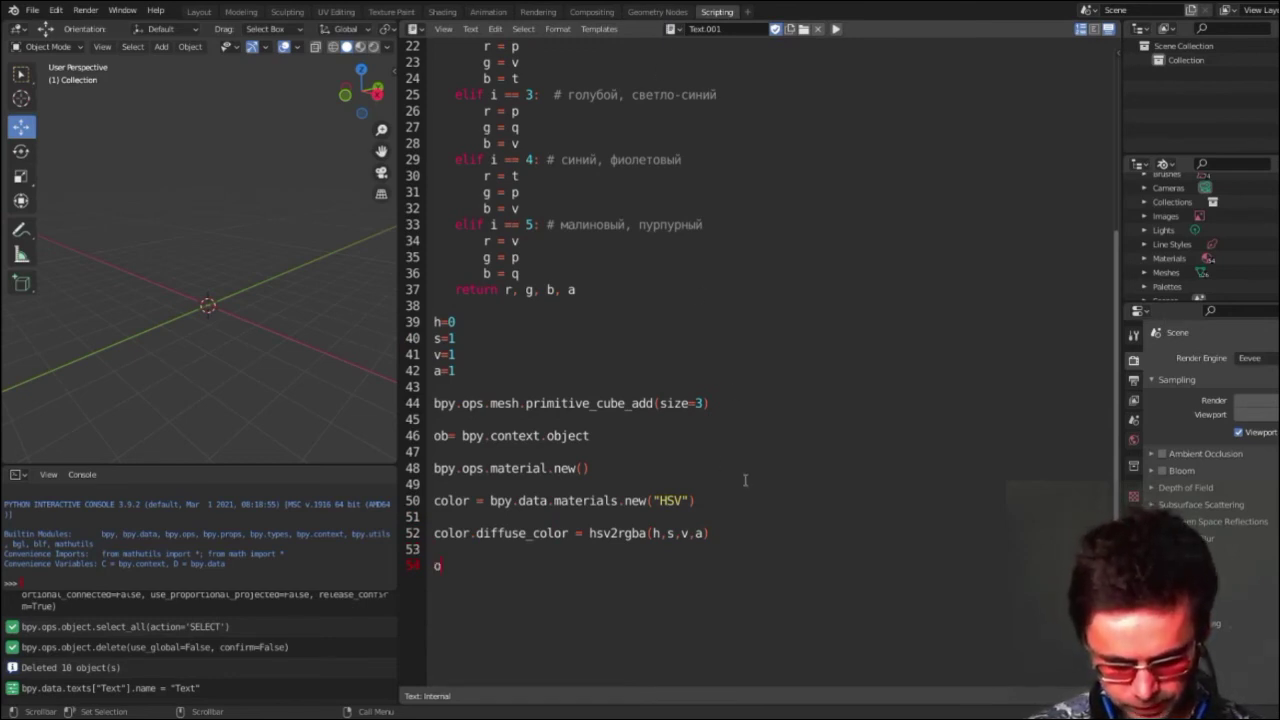
Write ob.data.materials.append(color) on line 54 to attach the HSV material
type("b.")
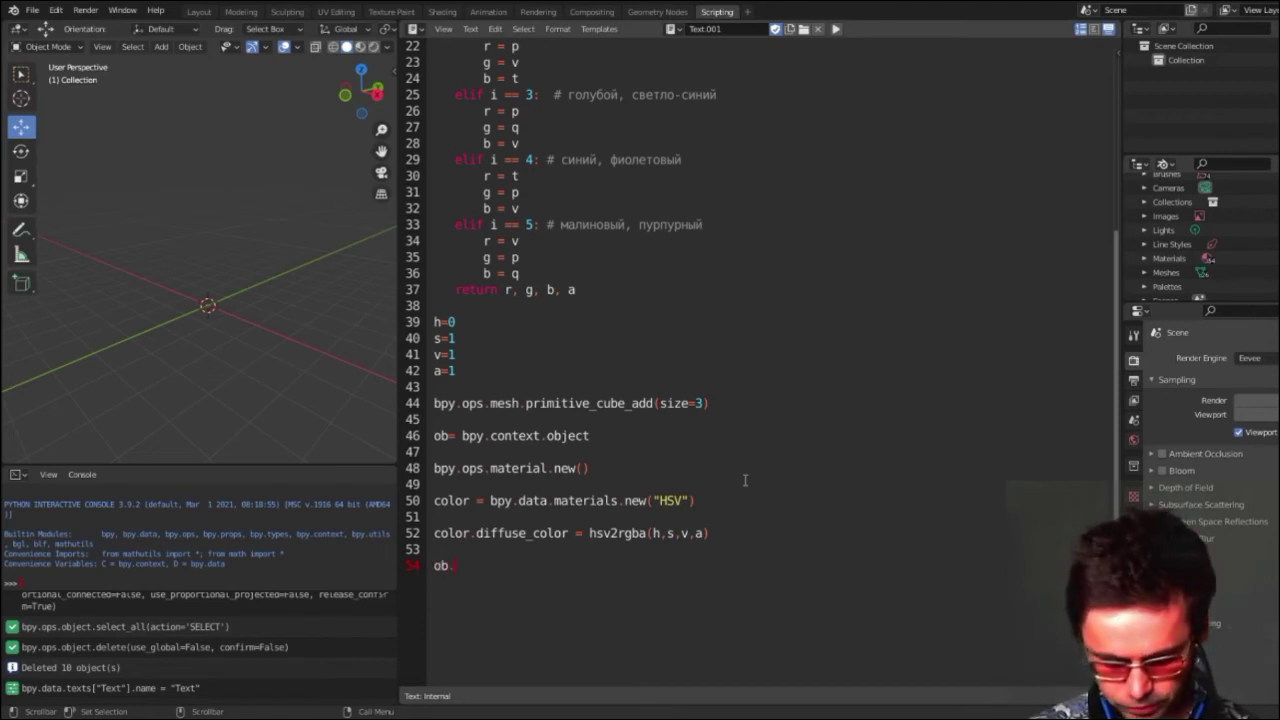
type("da")
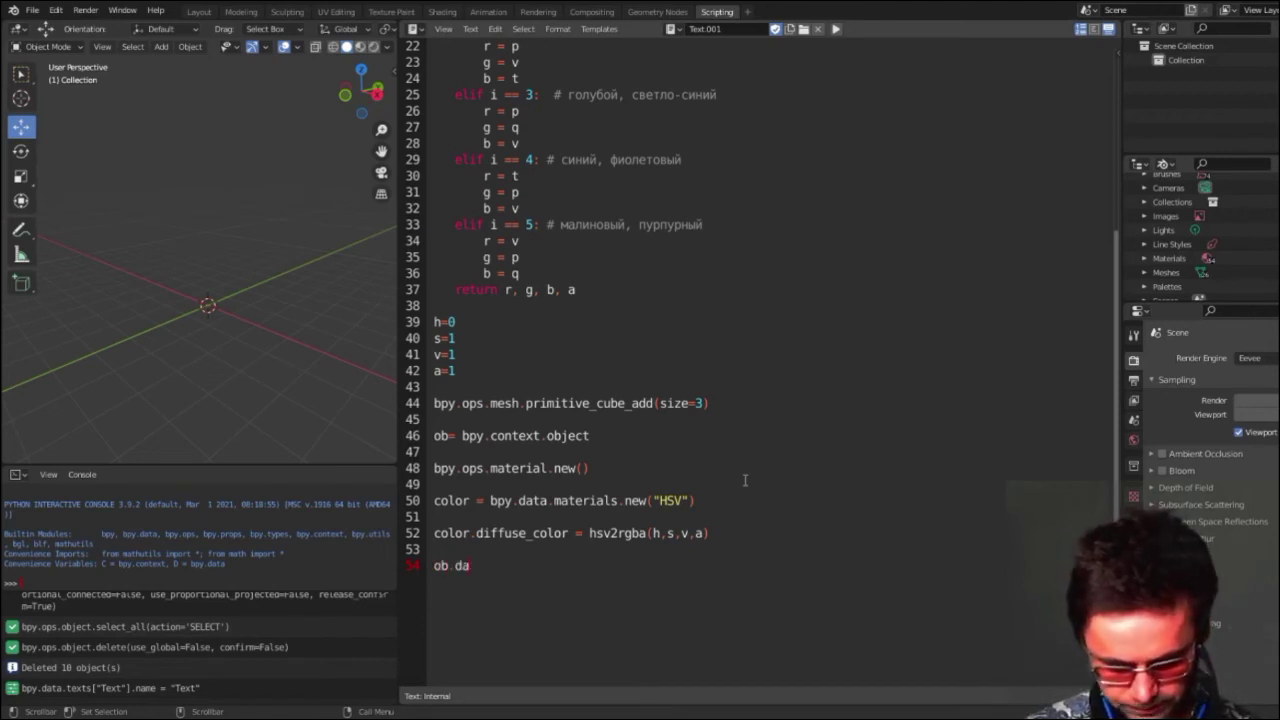
type("ta.mat")
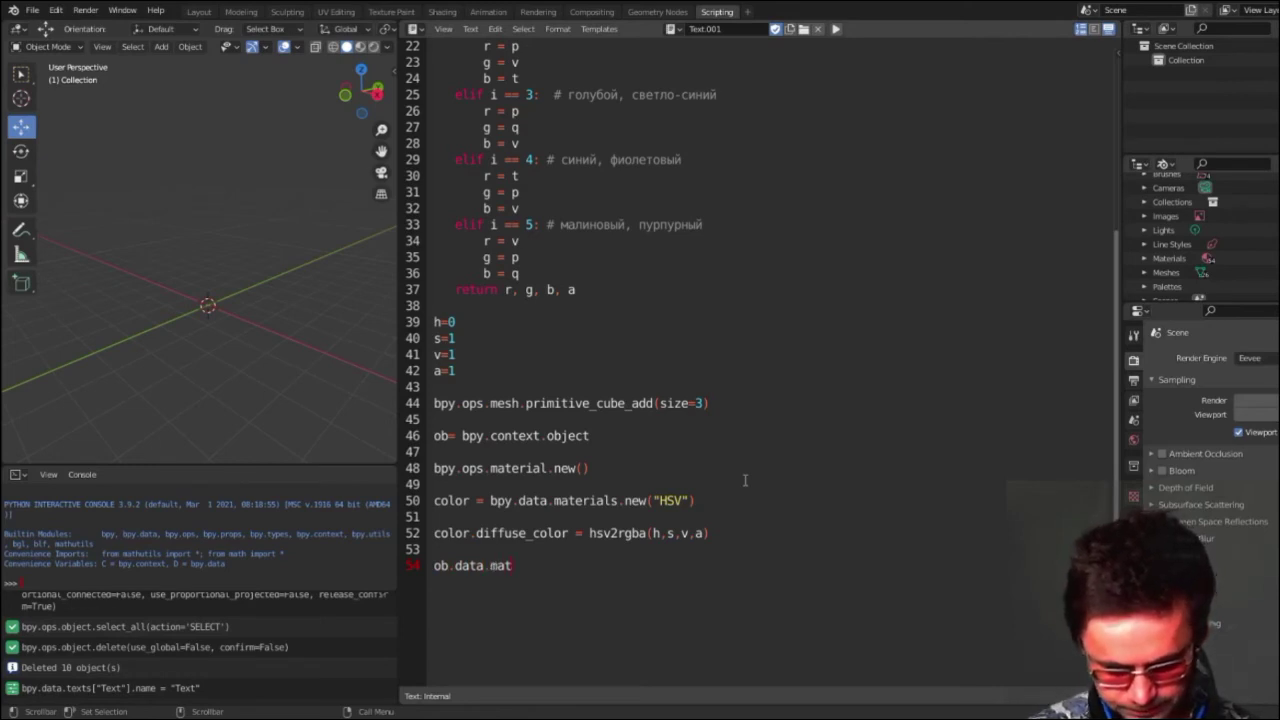
type("erials.app")
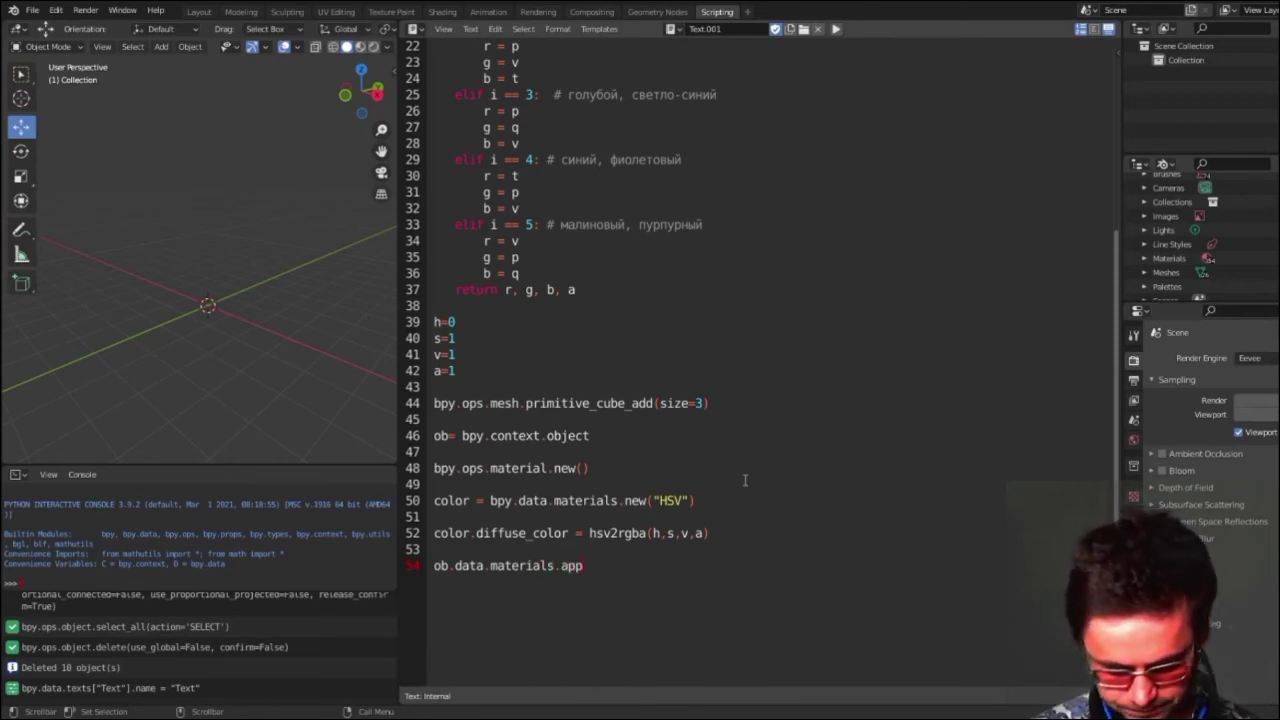
type("end")
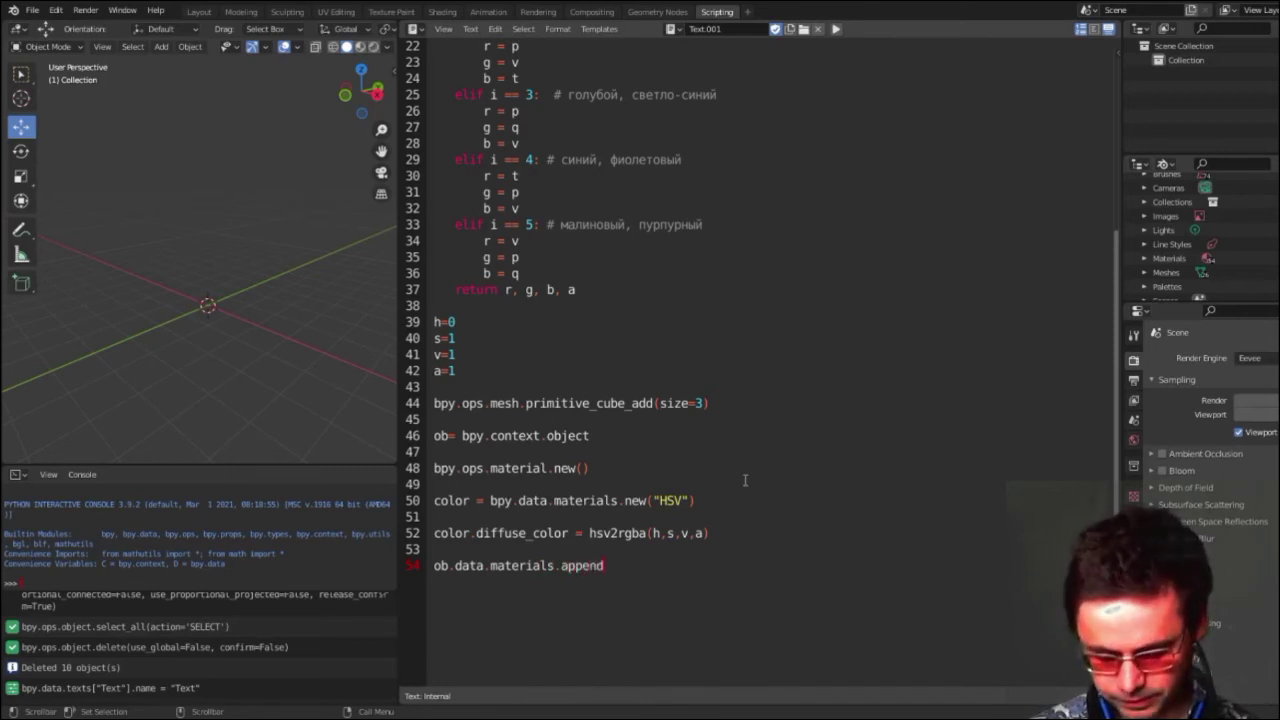
type("()")
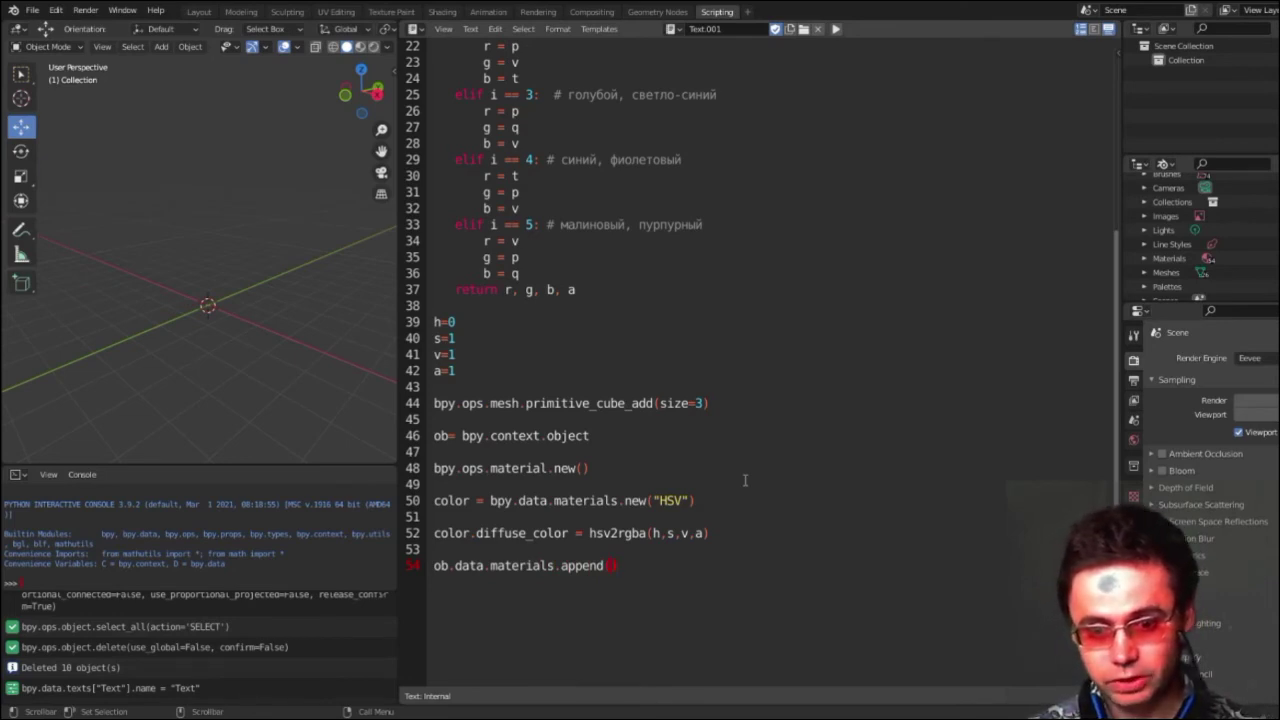
type("c")
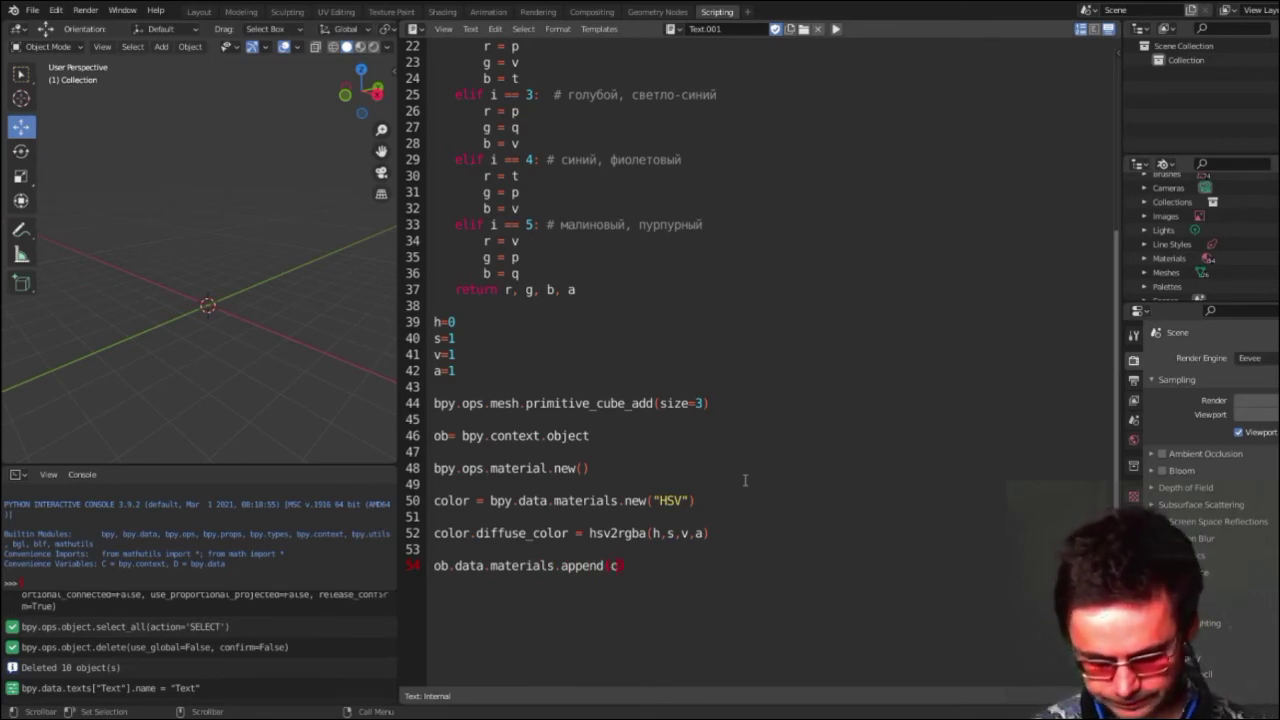
type("olor")
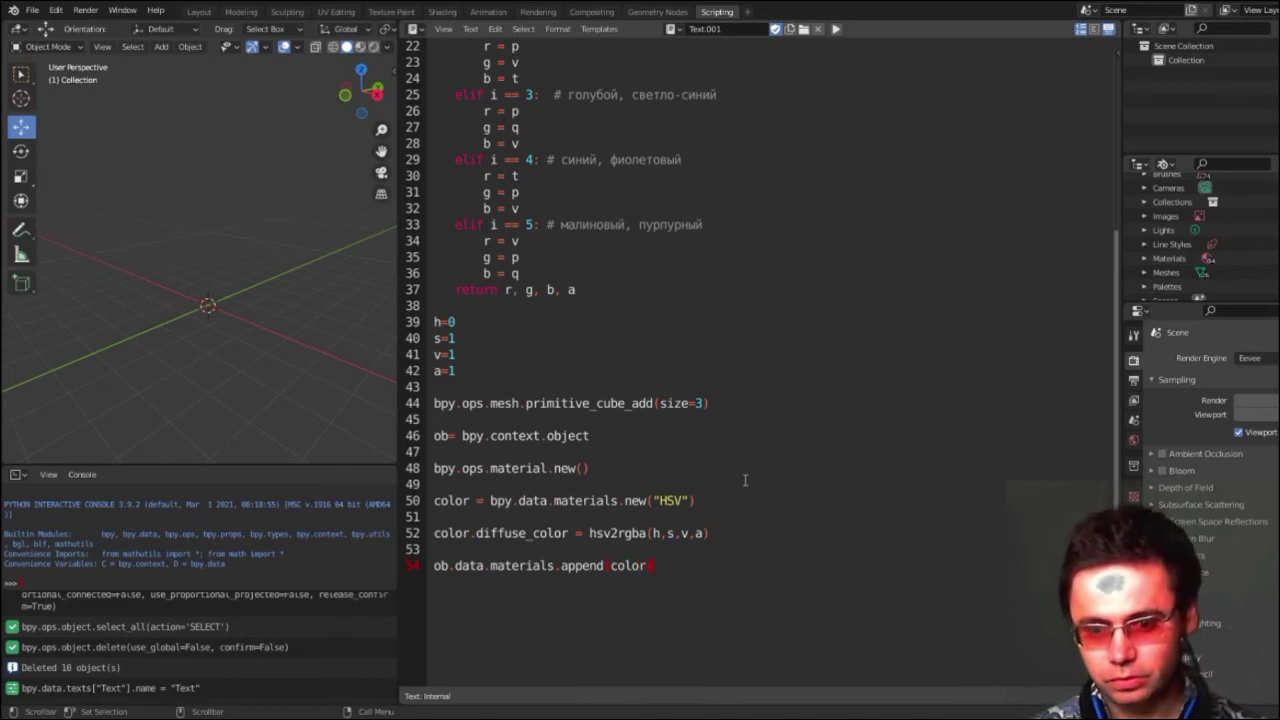
type(")")
key("Return")
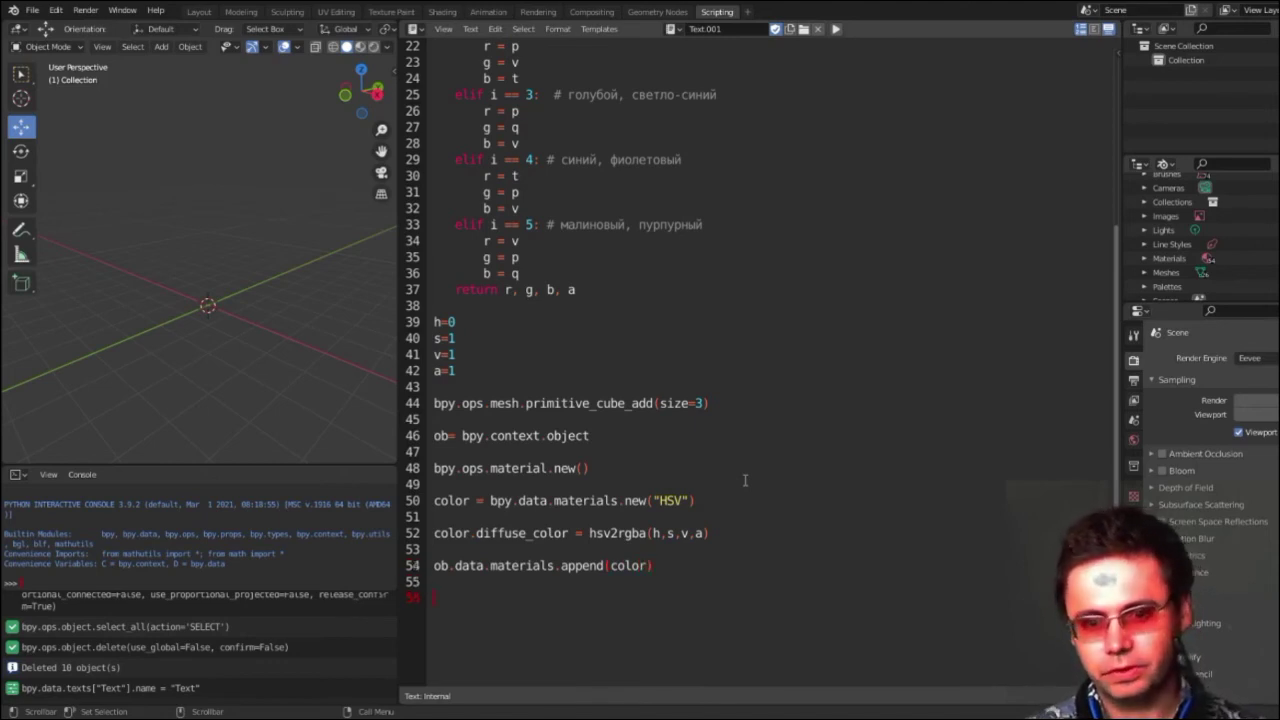
scroll(749, 443, "up", 3)
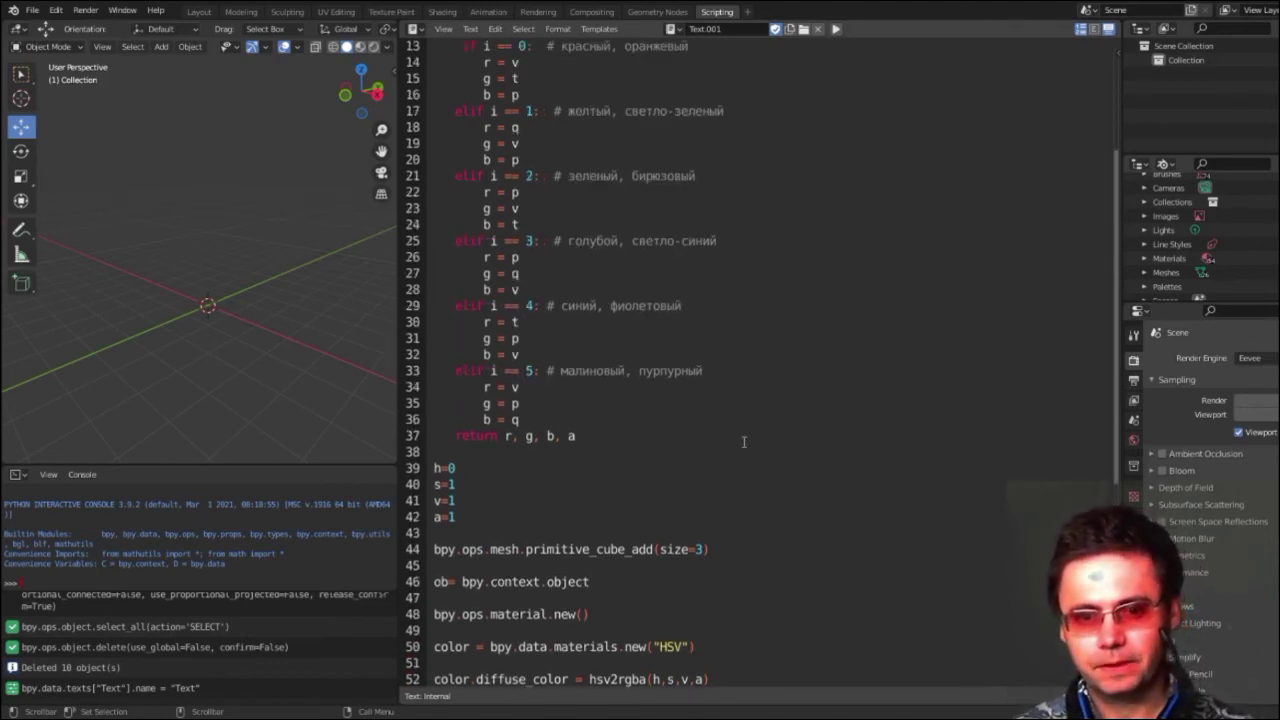
scroll(745, 441, "down", 2)
scroll(743, 442, "down", 3)
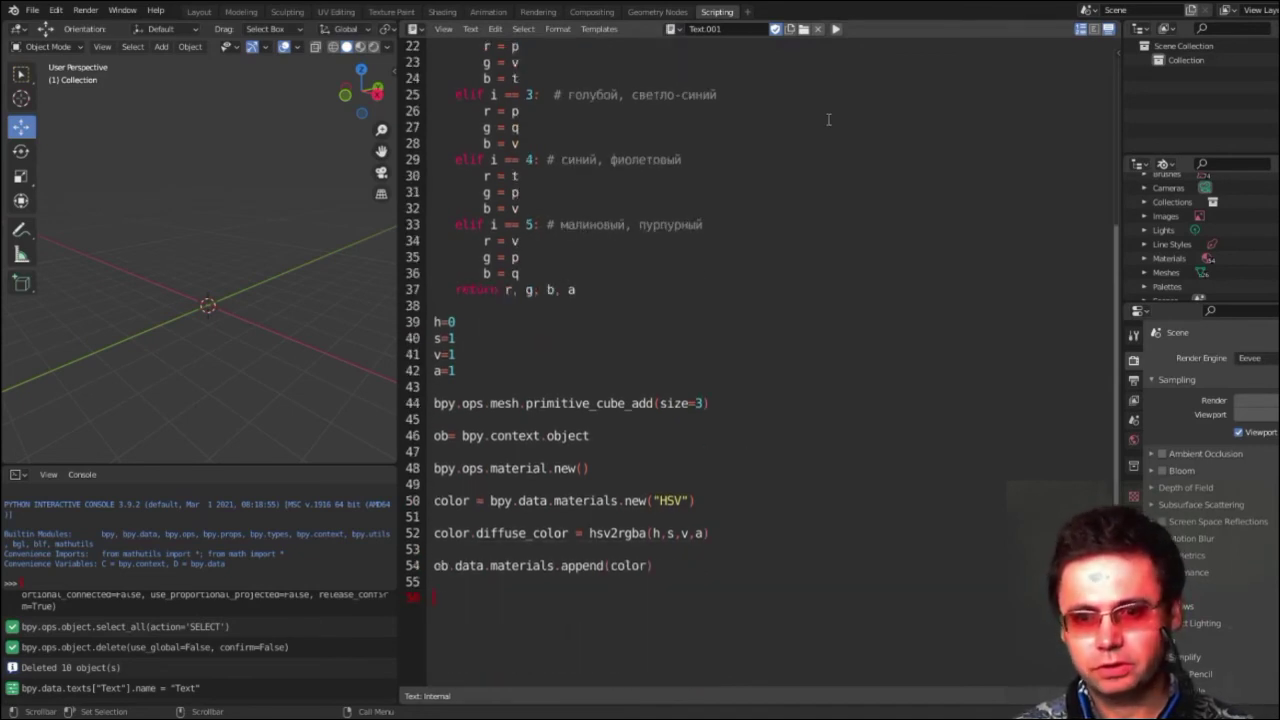
Run the script, then fix the IndentationError by realigning the if, elif and return lines
left_click(836, 31)
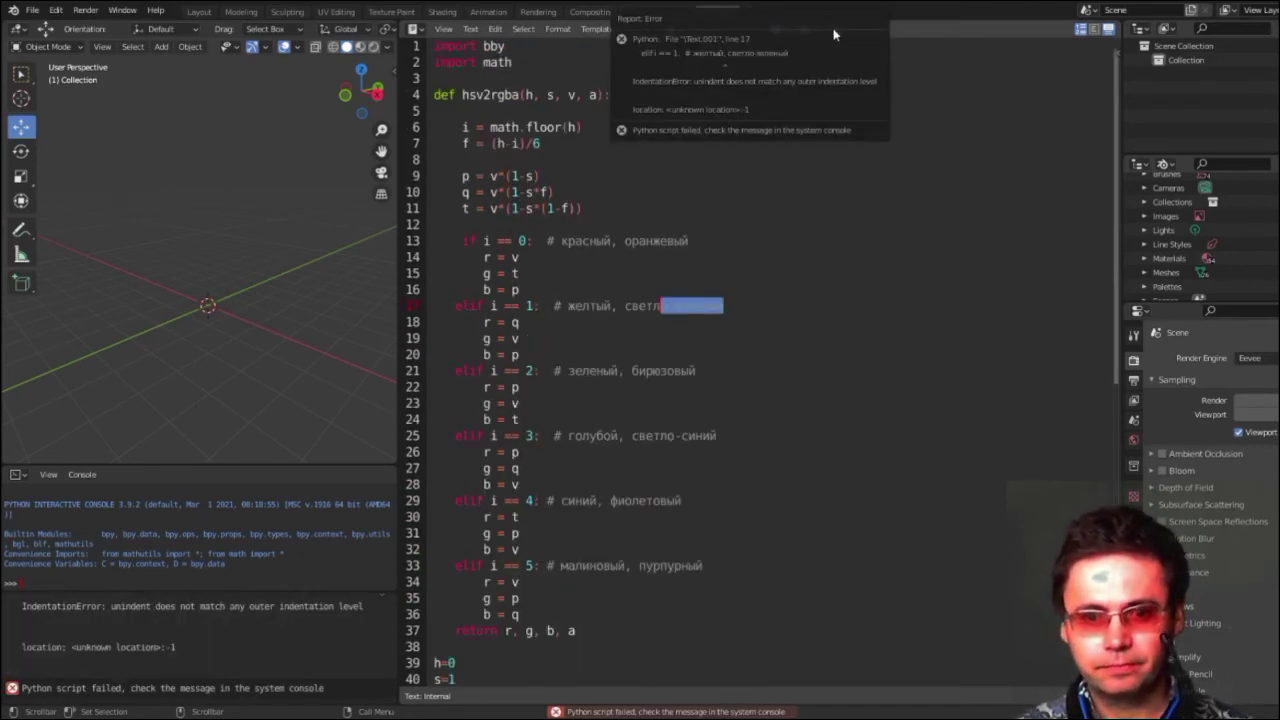
left_click(809, 324)
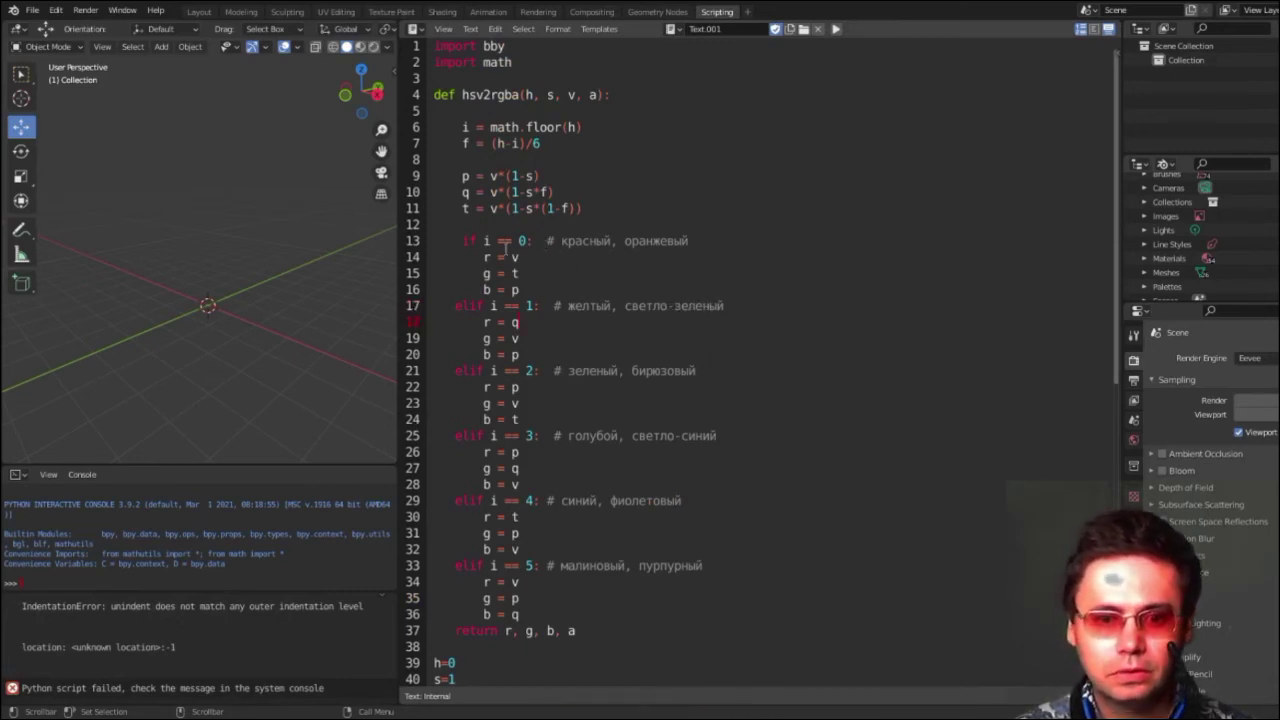
left_click(466, 241)
key("BackSpace")
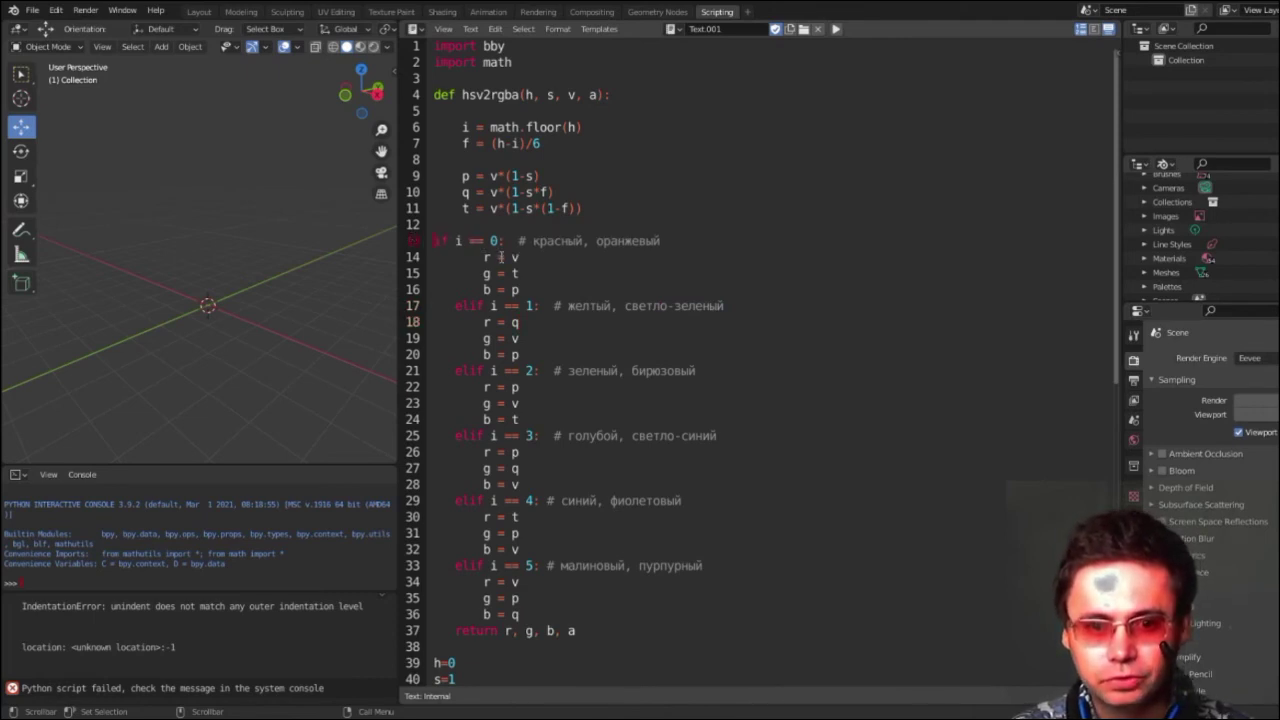
key("Tab")
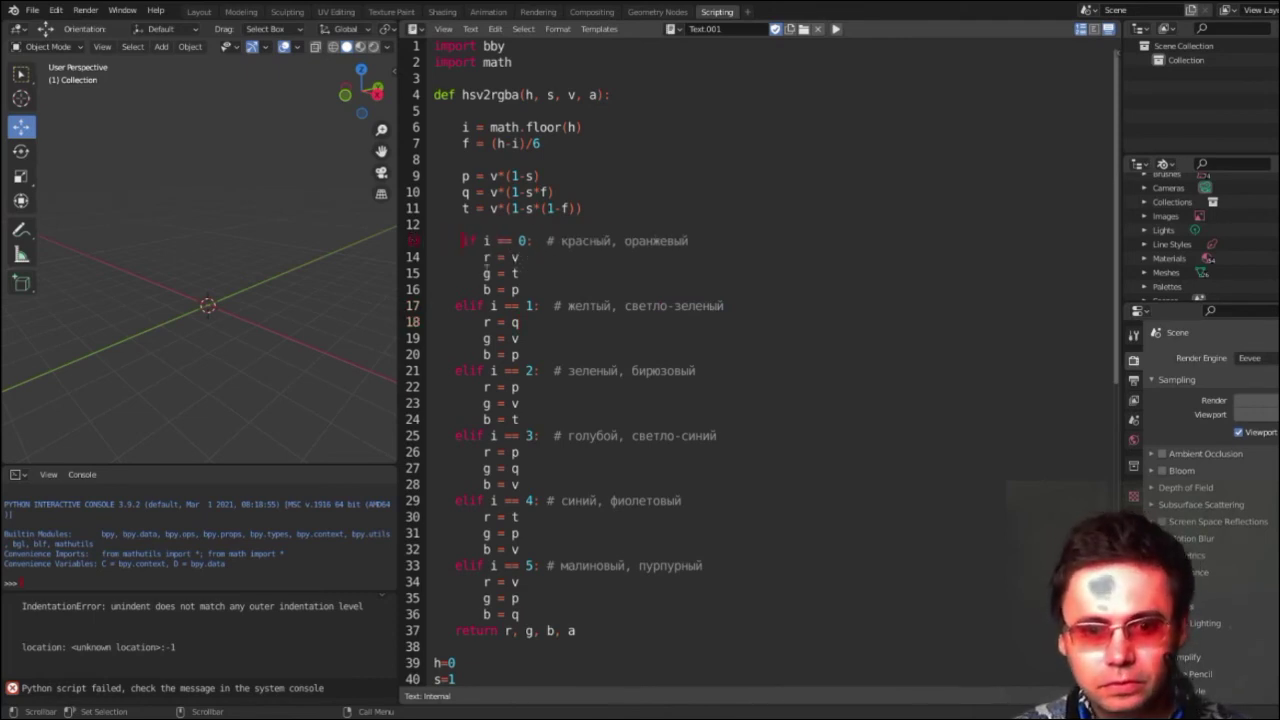
left_click(455, 305)
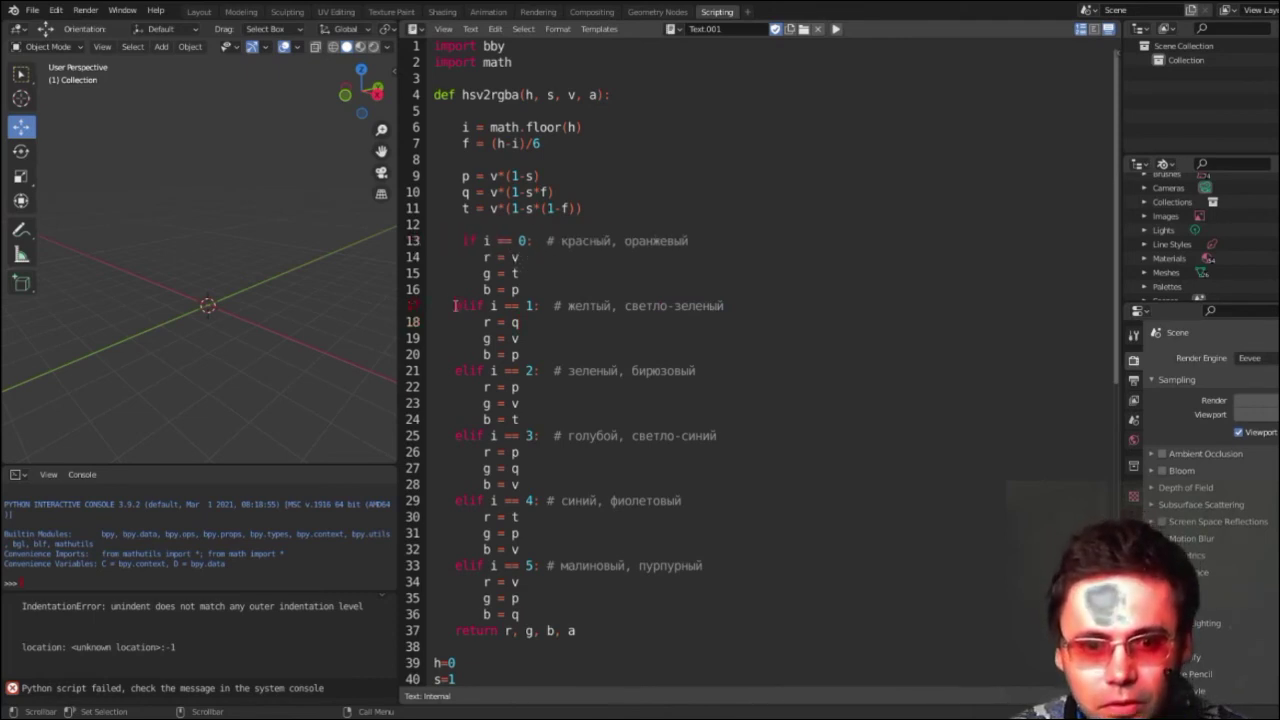
left_click(455, 371)
left_click(455, 436)
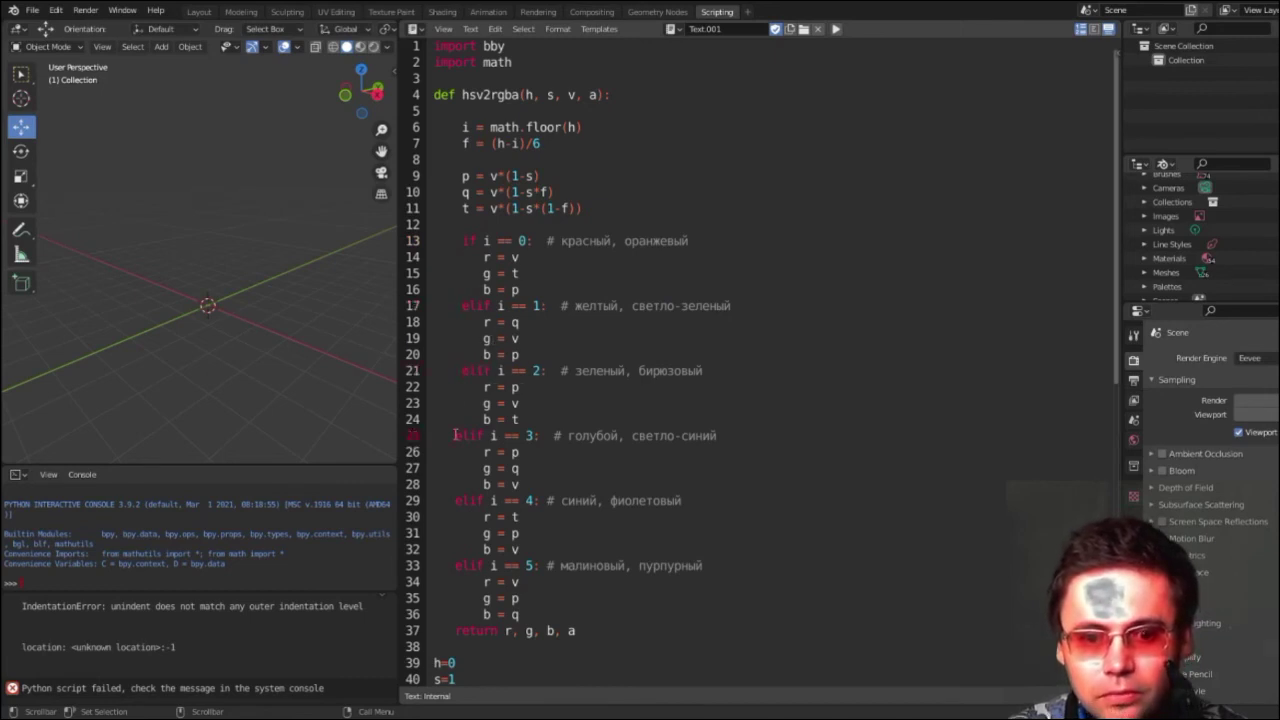
left_click(456, 500)
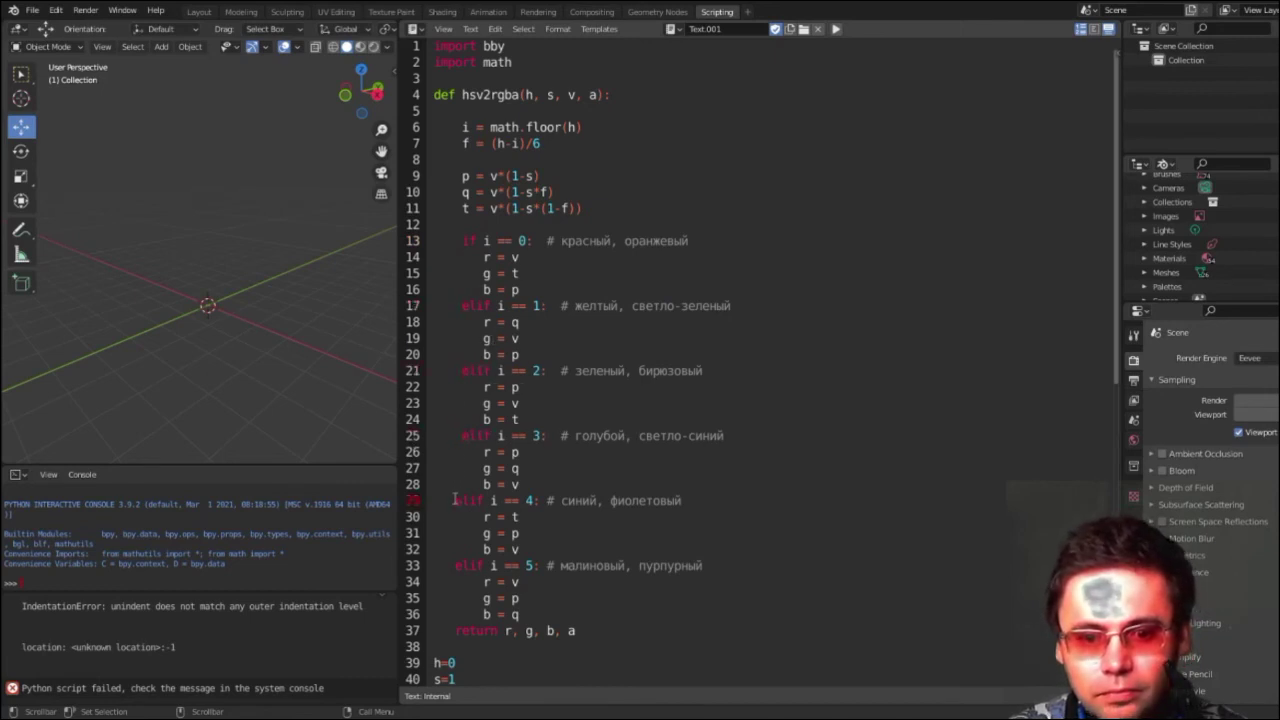
left_click(455, 566)
left_click(457, 630)
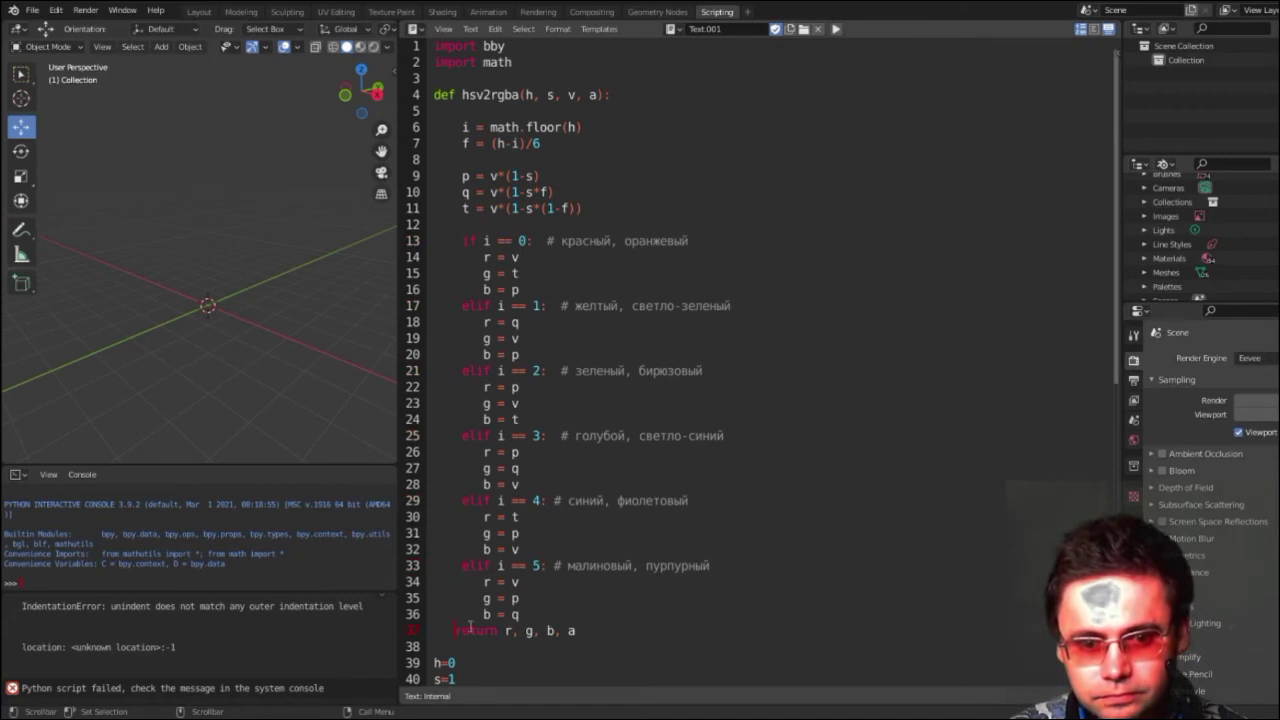
Correct line 1 to 'import bpy' and rerun the script to add a red cube
left_click(834, 31)
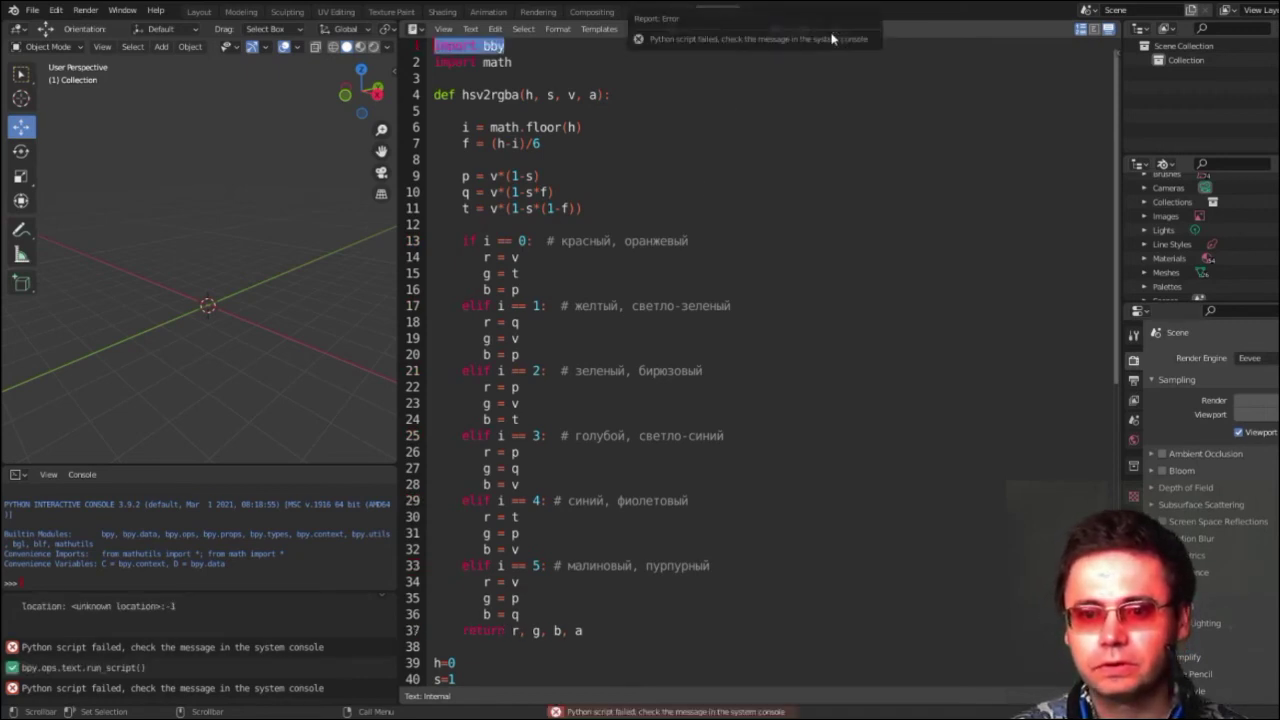
left_click(696, 95)
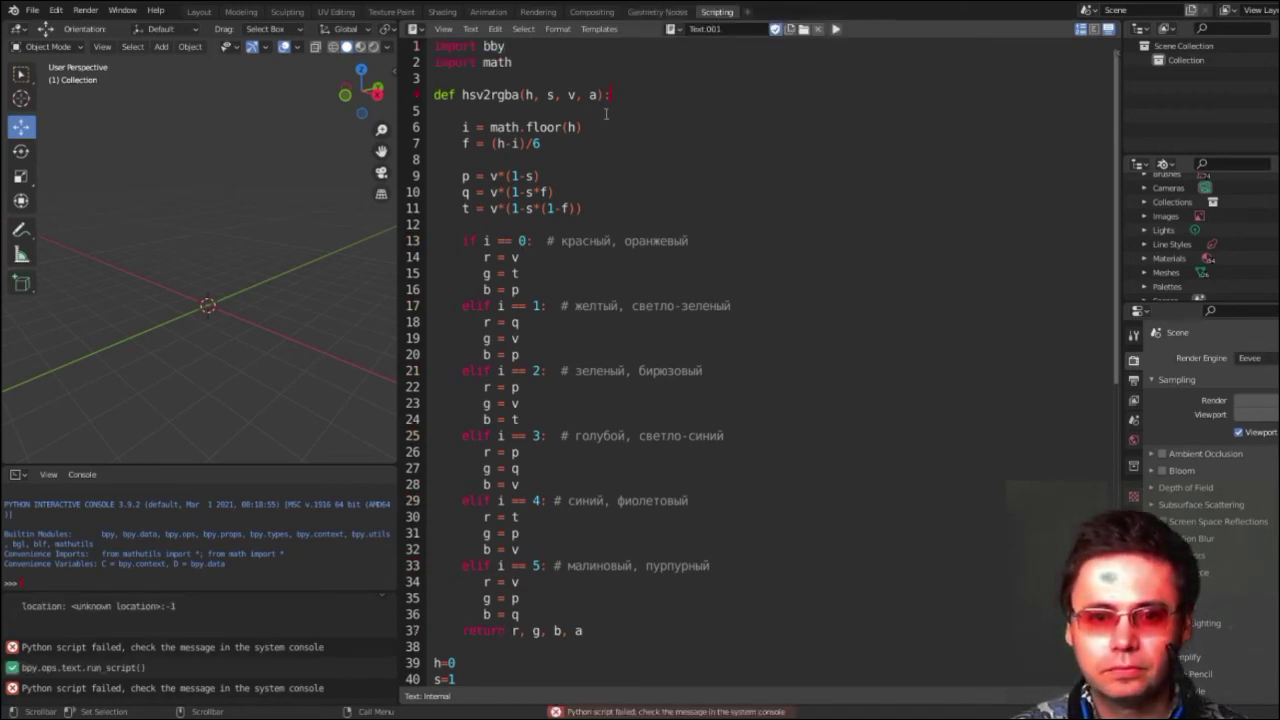
left_click(492, 46)
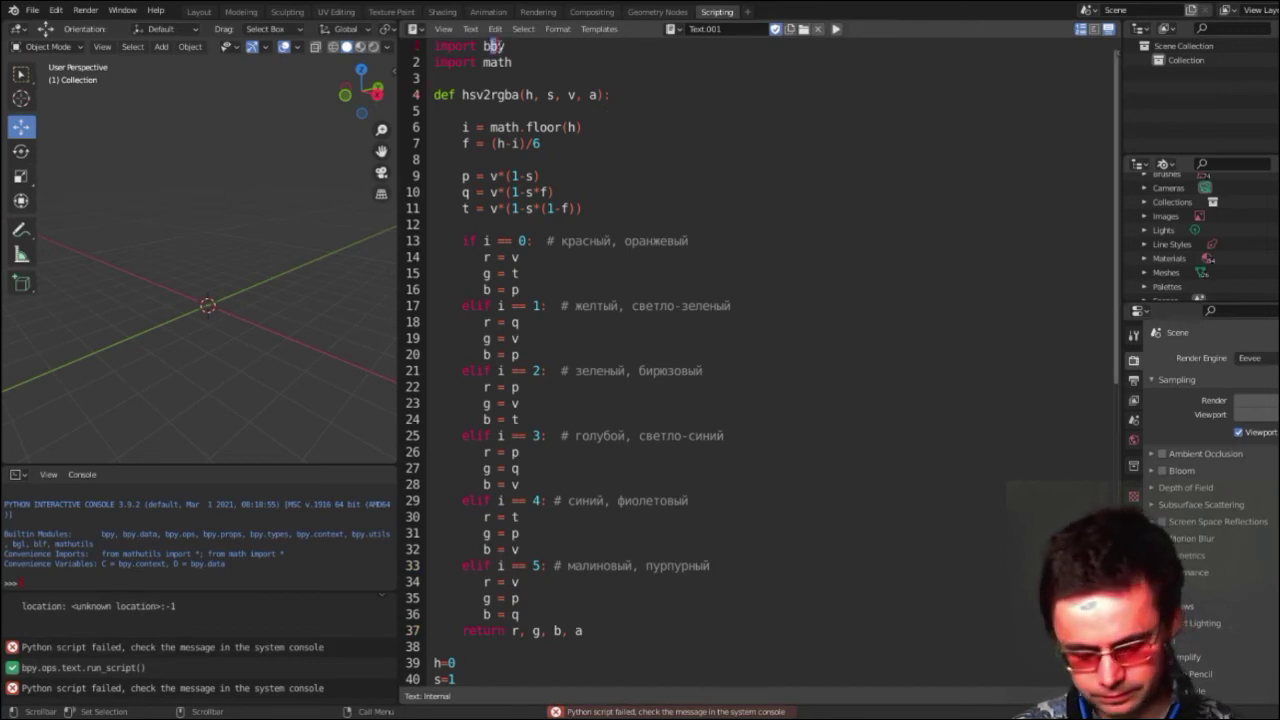
type("p")
left_click(836, 29)
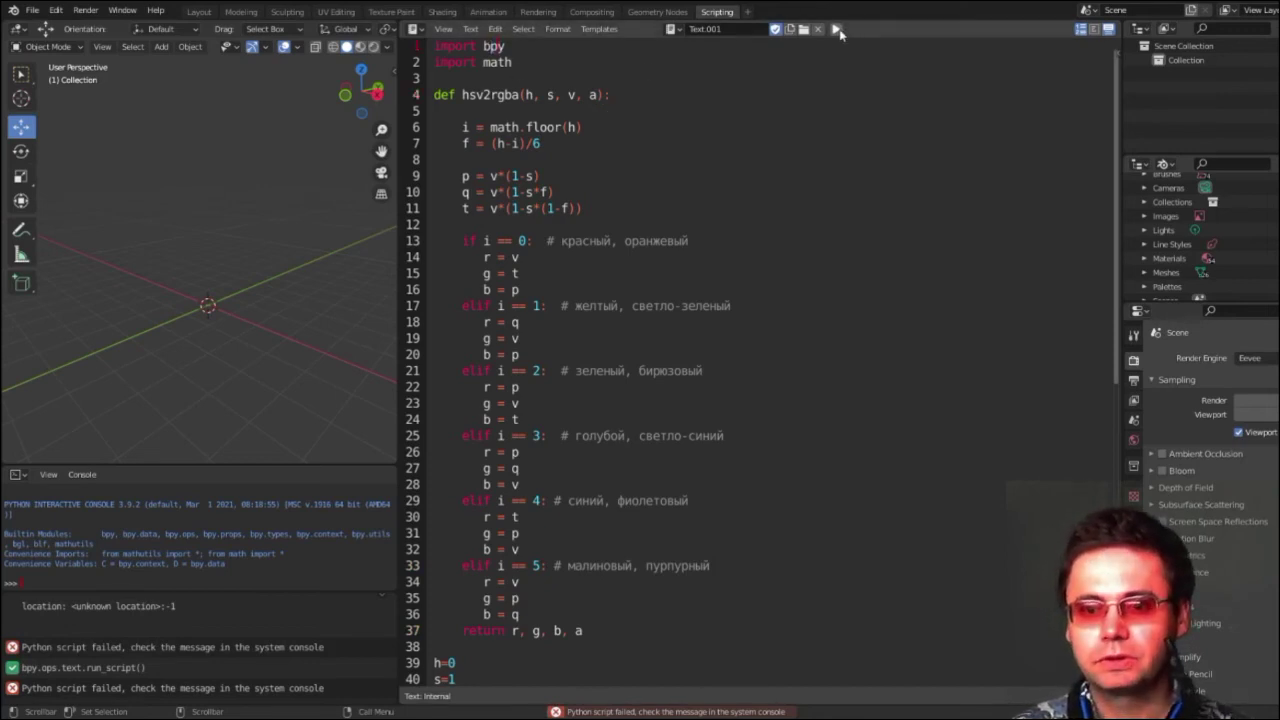
Move the red cube along Y, then set h=1 and run to add a yellow cube beside it
scroll(168, 291, "down", 4)
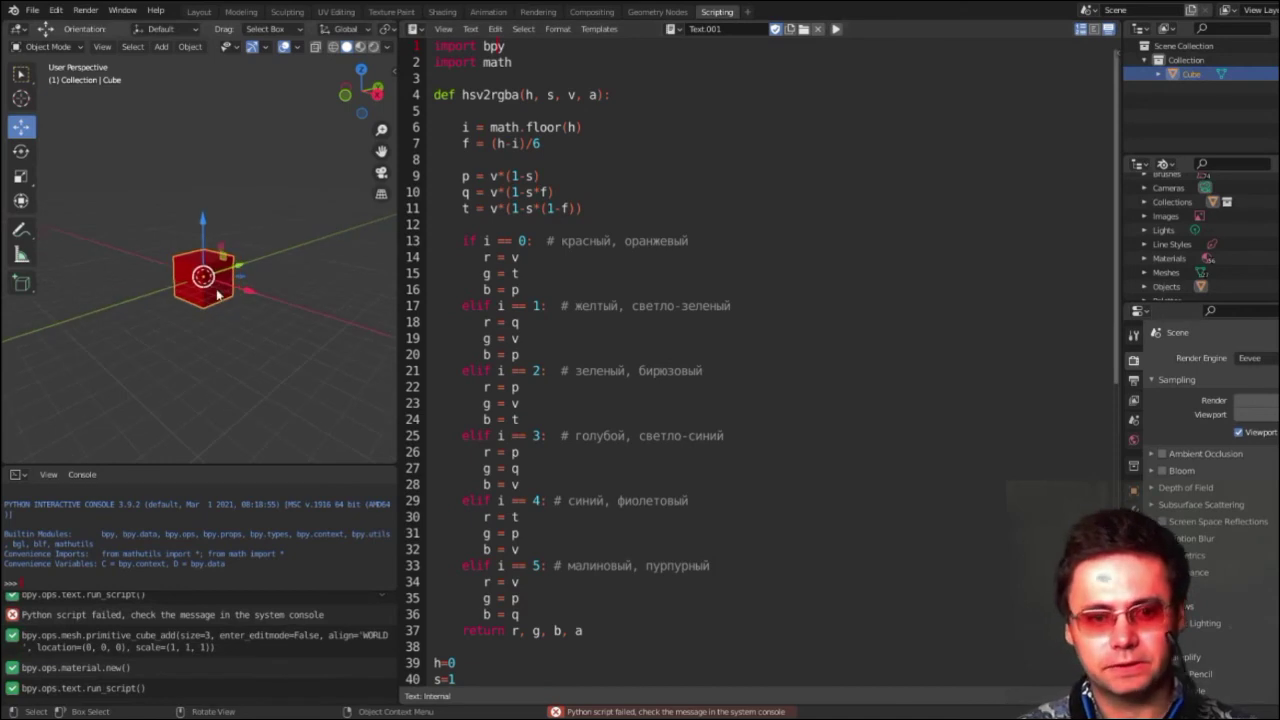
mouse_move(168, 291)
middle_mouse_down()
mouse_move(254, 363)
mouse_move(160, 322)
middle_mouse_up()
left_click_drag(254, 269, 305, 283)
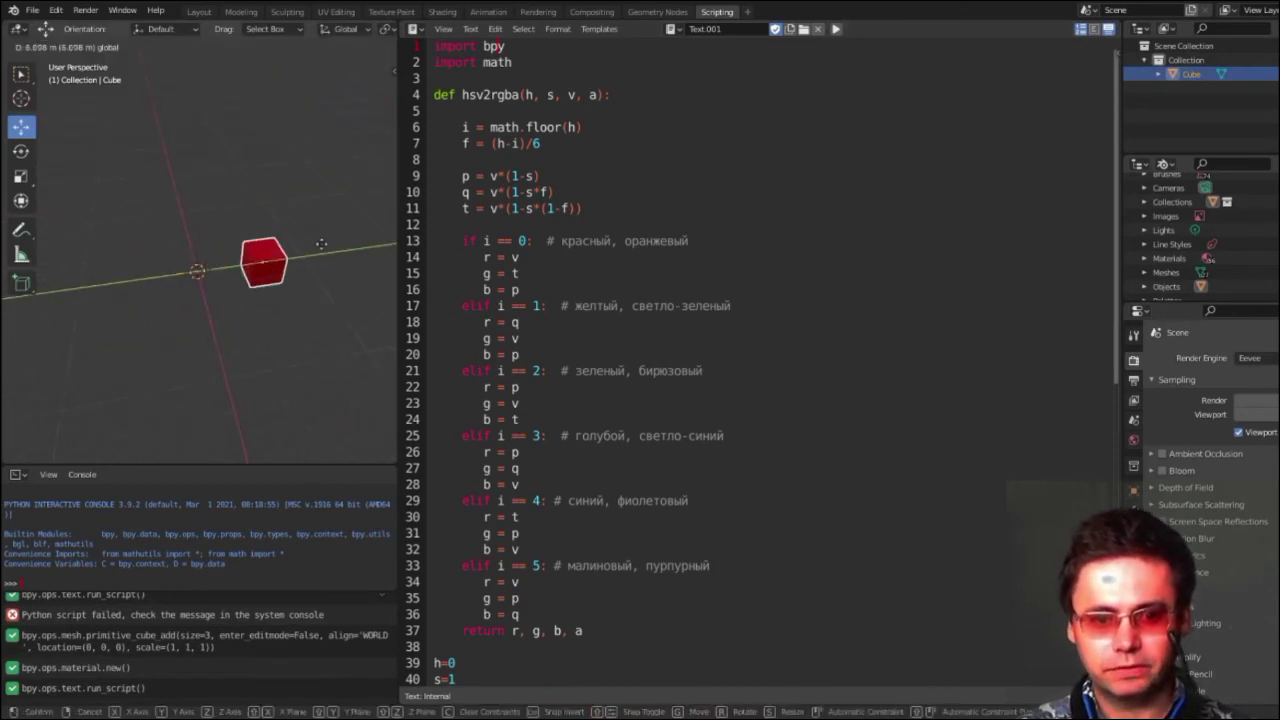
mouse_move(229, 284)
middle_mouse_down()
mouse_move(205, 270)
mouse_move(240, 290)
middle_mouse_up()
scroll(418, 385, "down", 5)
scroll(447, 272, "down", 3)
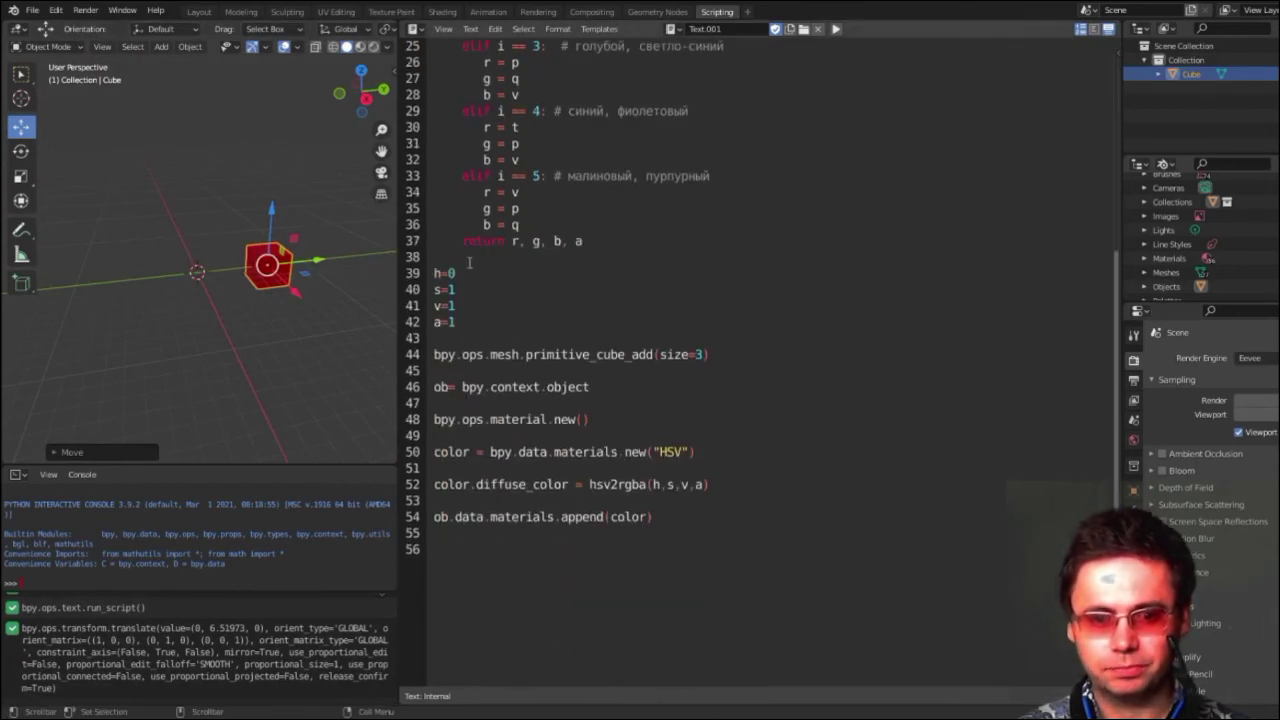
scroll(470, 278, "up", 5)
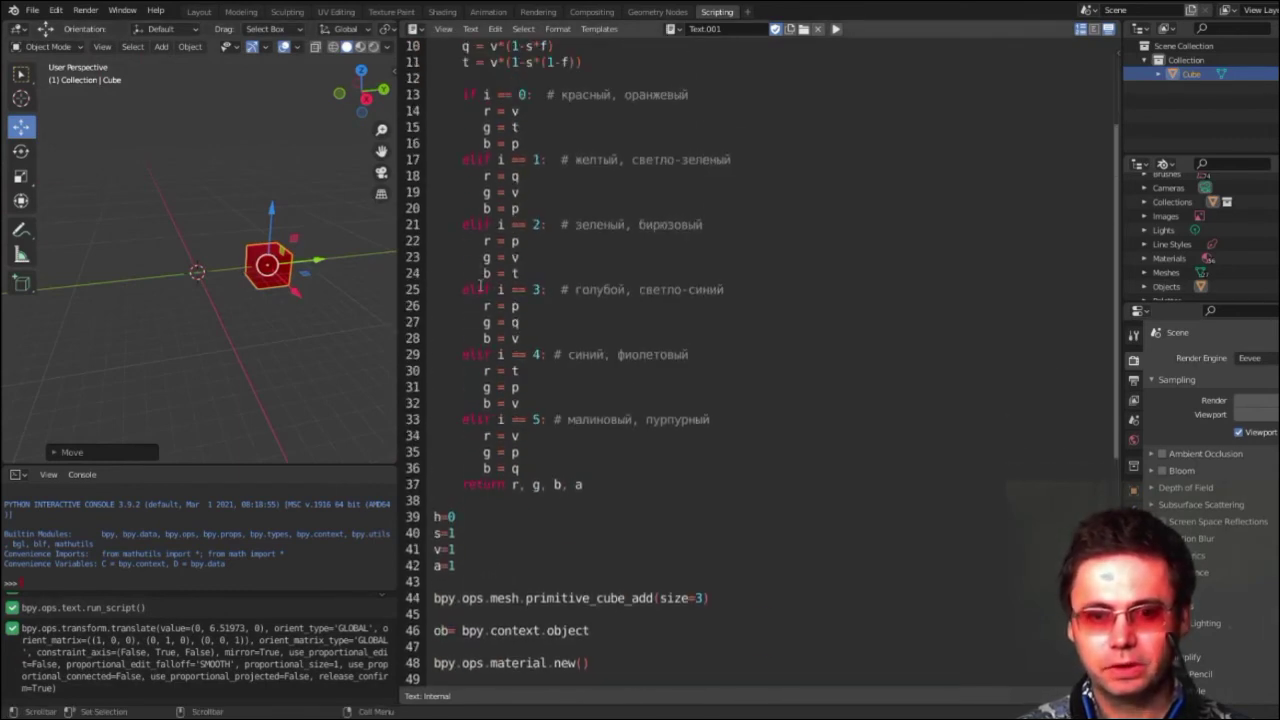
type("1")
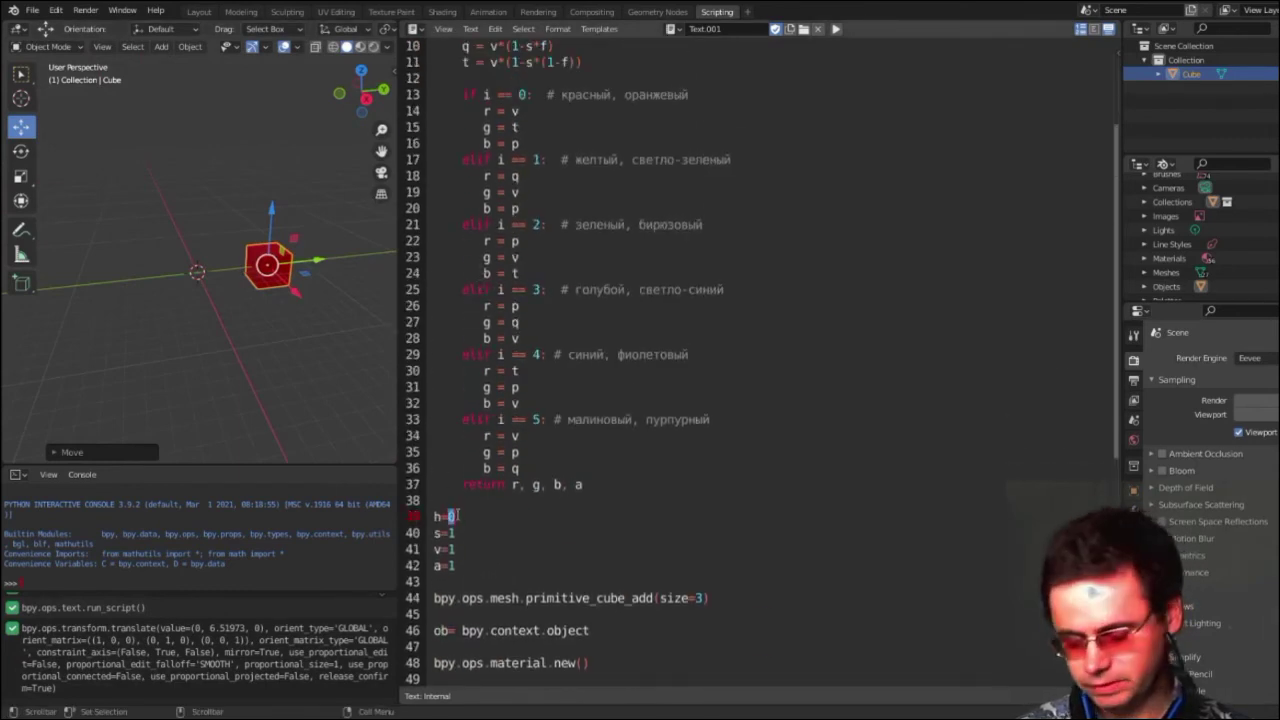
left_click(836, 29)
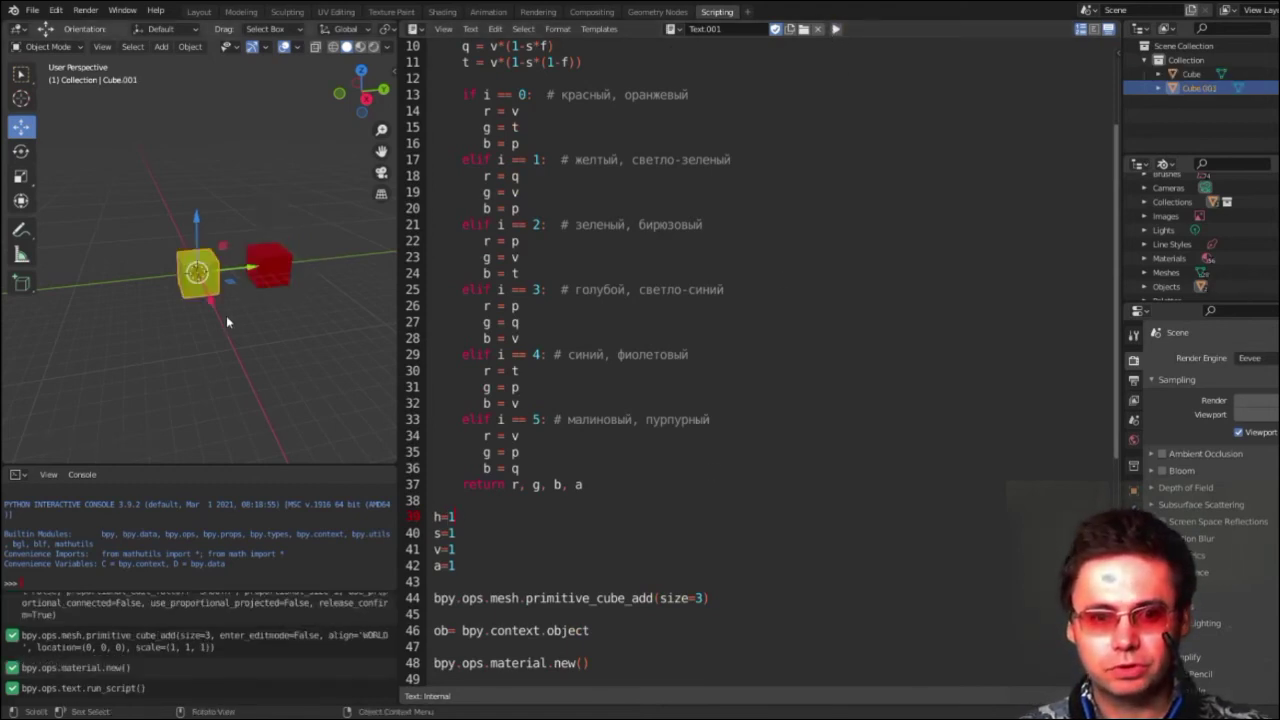
mouse_move(245, 269)
left_mouse_down()
mouse_move(210, 295)
mouse_move(185, 277)
mouse_move(217, 289)
mouse_move(362, 255)
left_mouse_up()
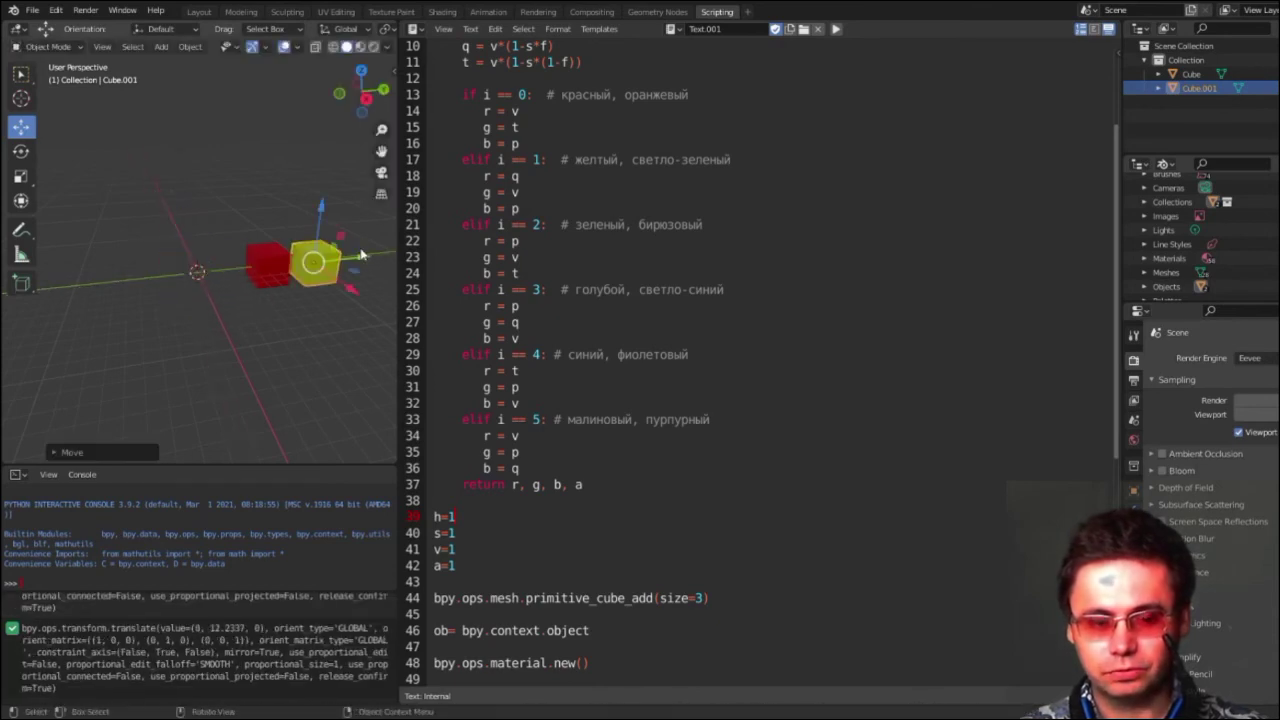
scroll(297, 306, "down", 4)
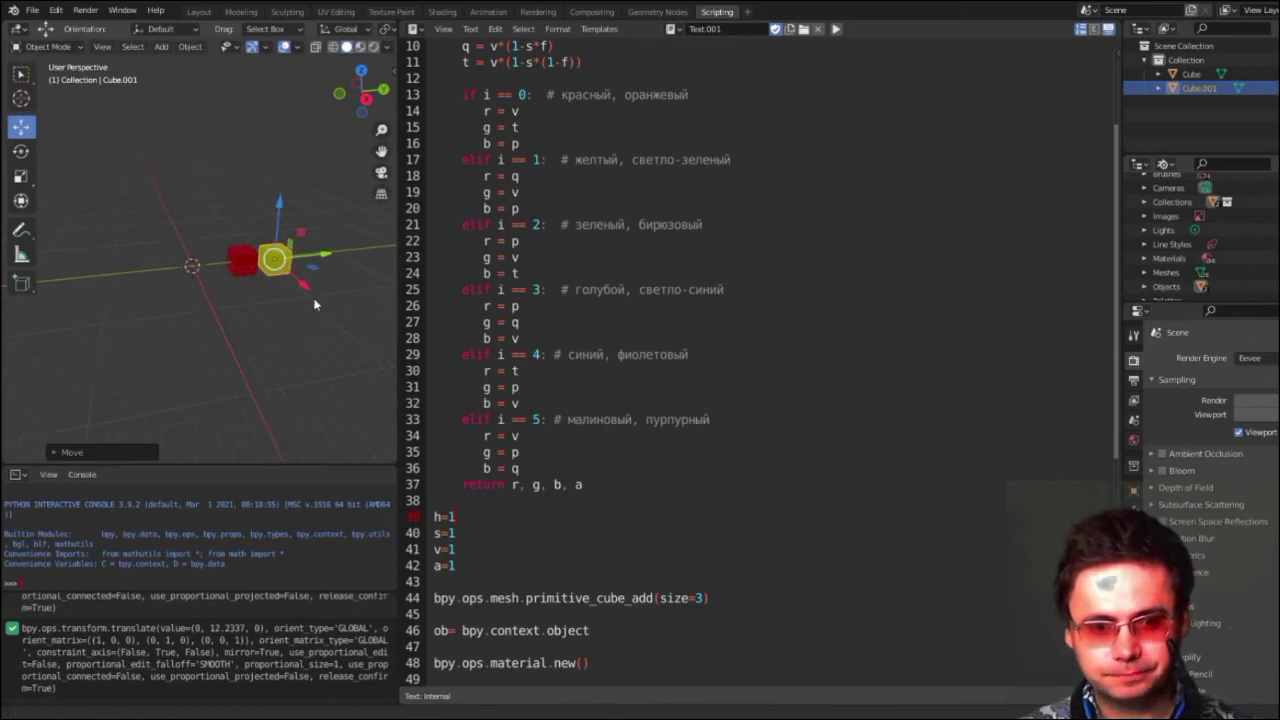
middle_click_drag(291, 300, 234, 312, "shift")
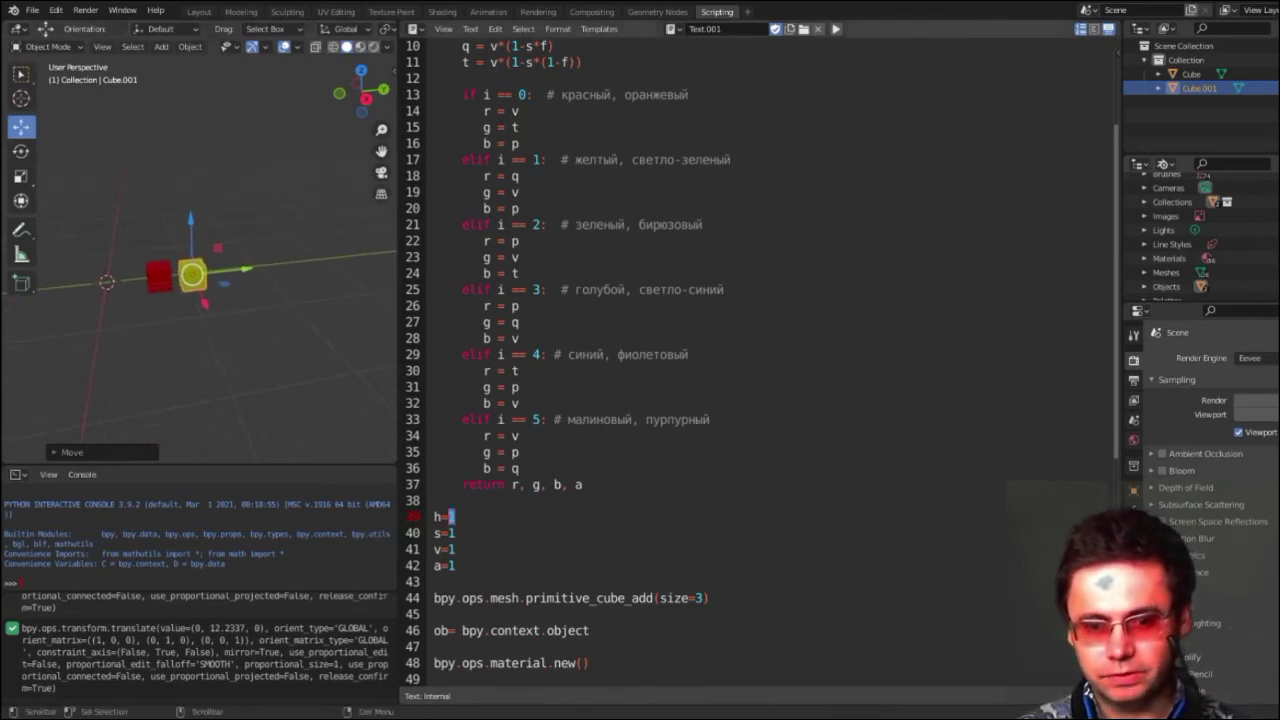
Set h=2, then h=3, running each time to add green and cyan cubes to the row
key("BackSpace")
type("2")
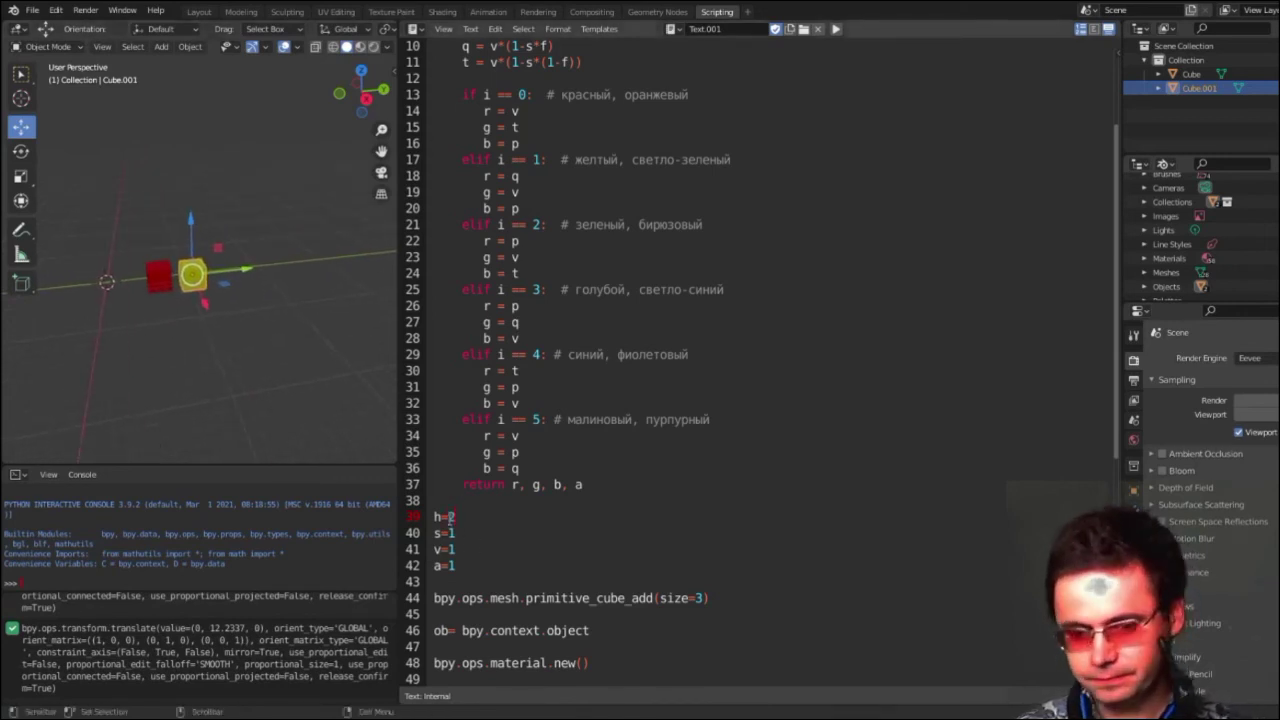
left_click(836, 28)
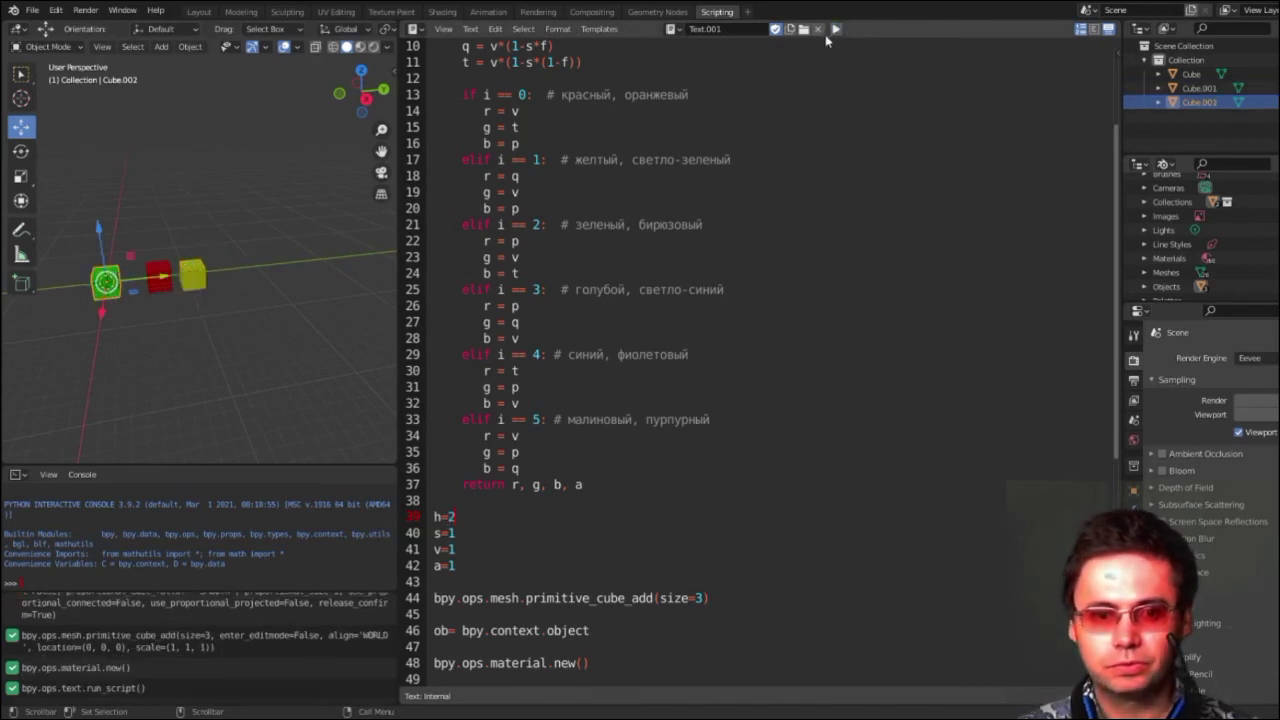
left_click_drag(166, 276, 287, 262)
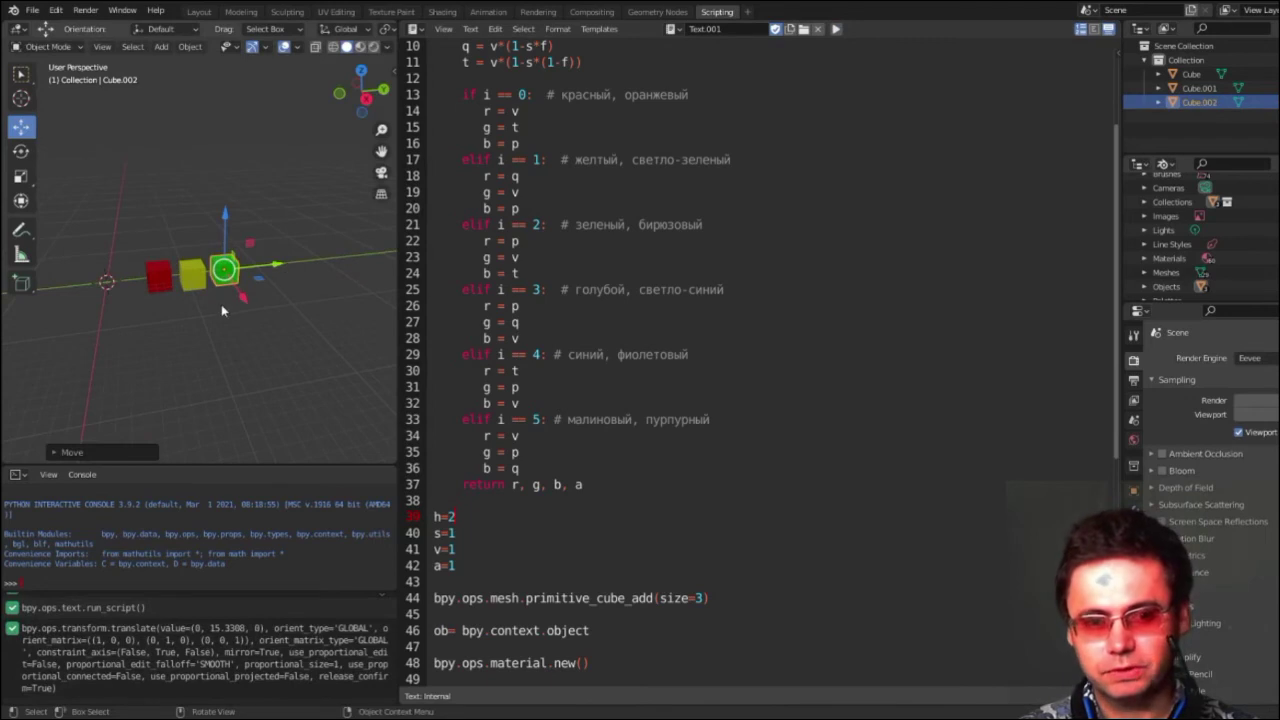
scroll(221, 304, "up", 1)
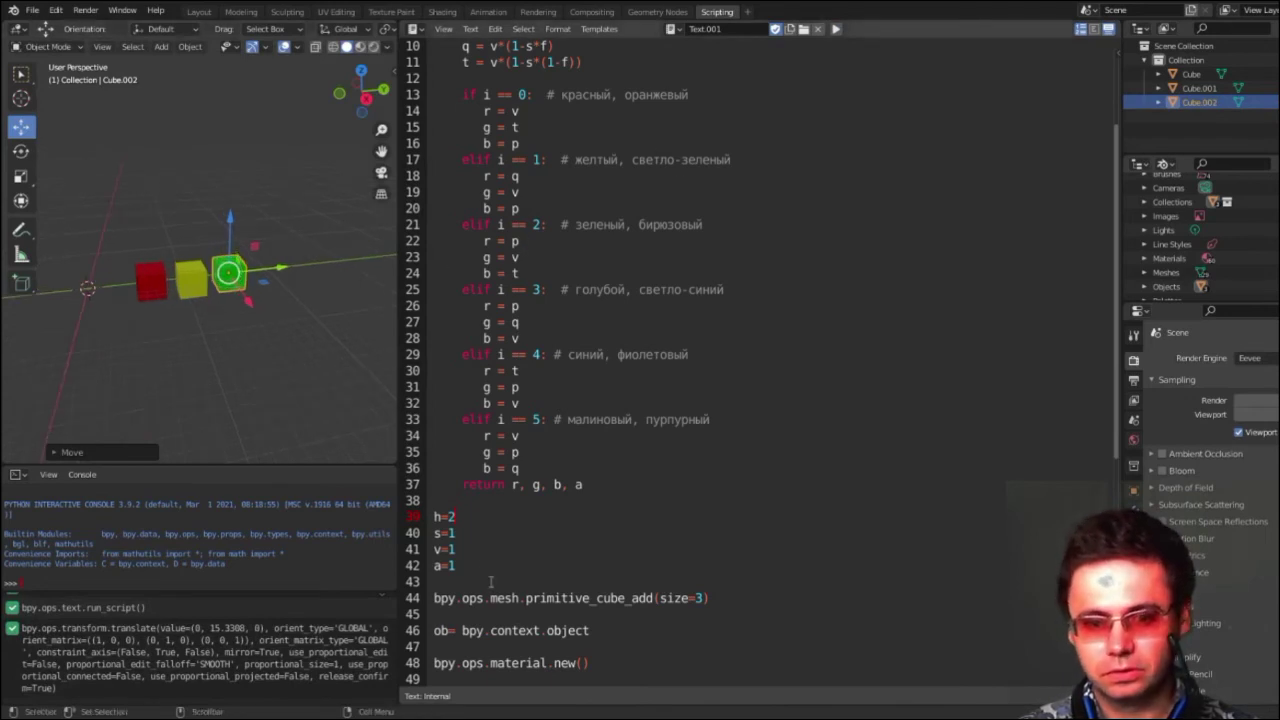
type("3")
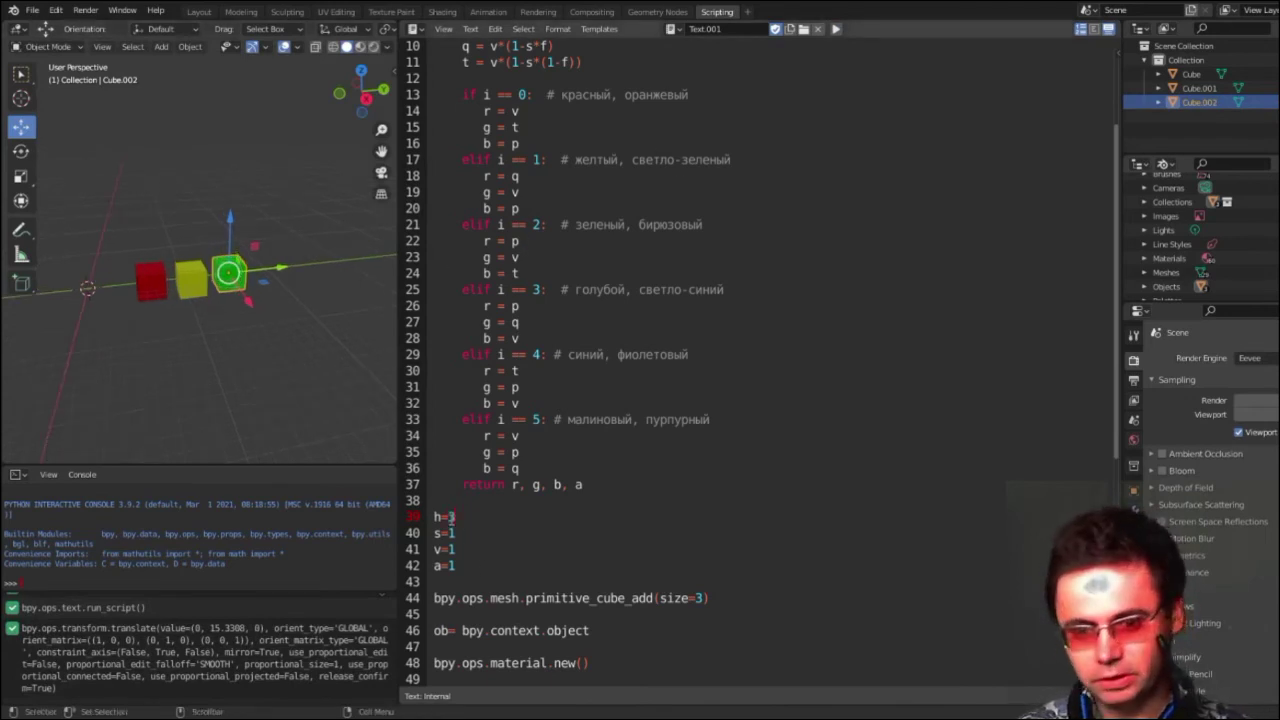
left_click(836, 29)
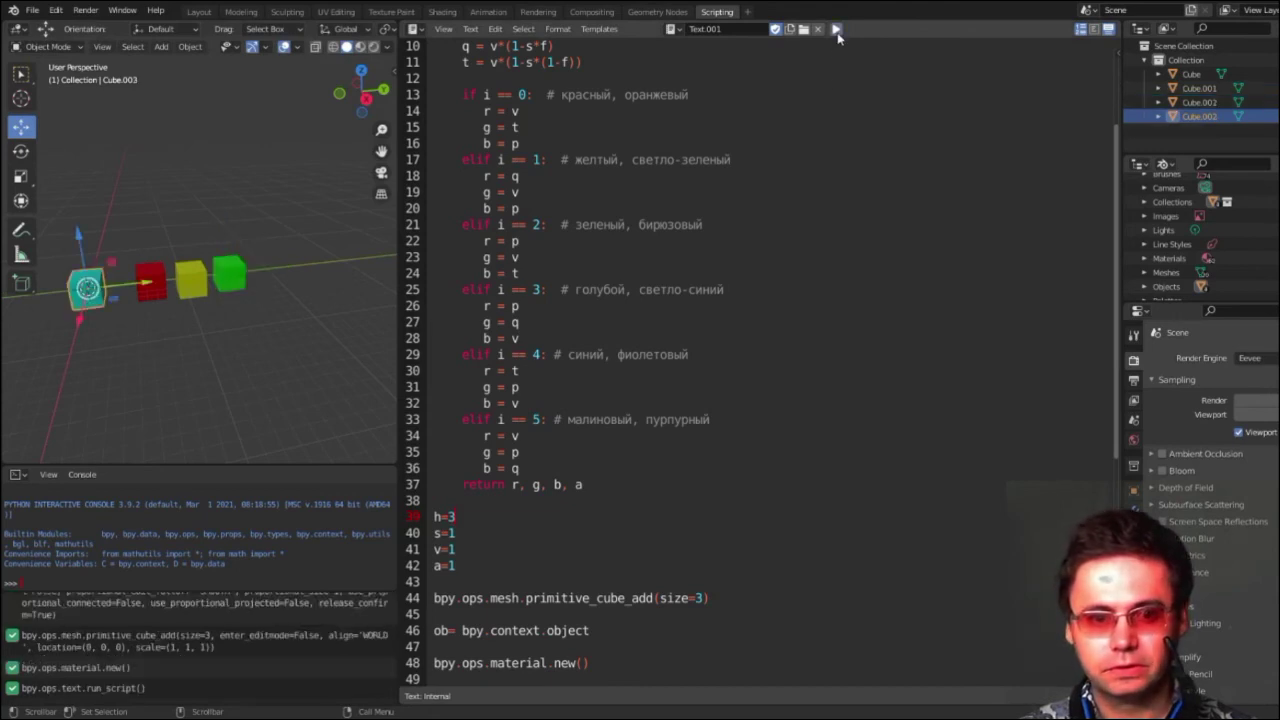
left_click_drag(145, 284, 320, 277)
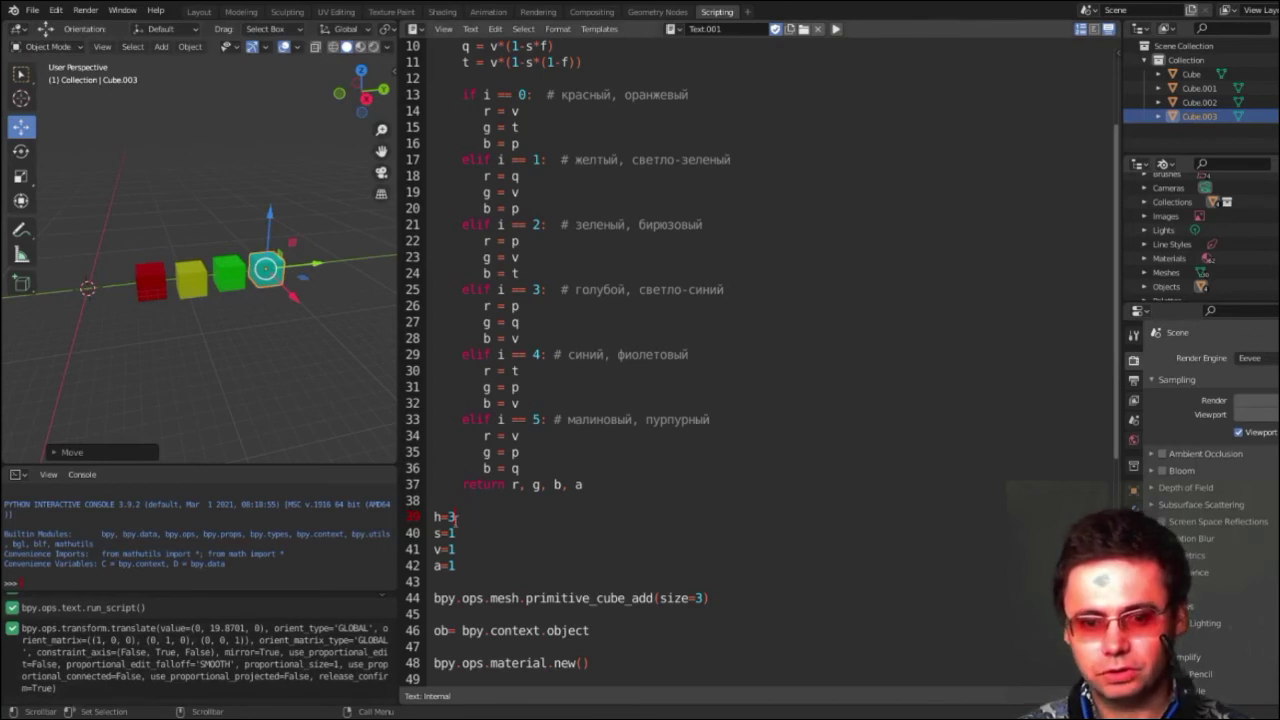
Set h=4, then h=5, running each time to add blue and magenta cubes at the row's end
double_click(451, 516)
type("4")
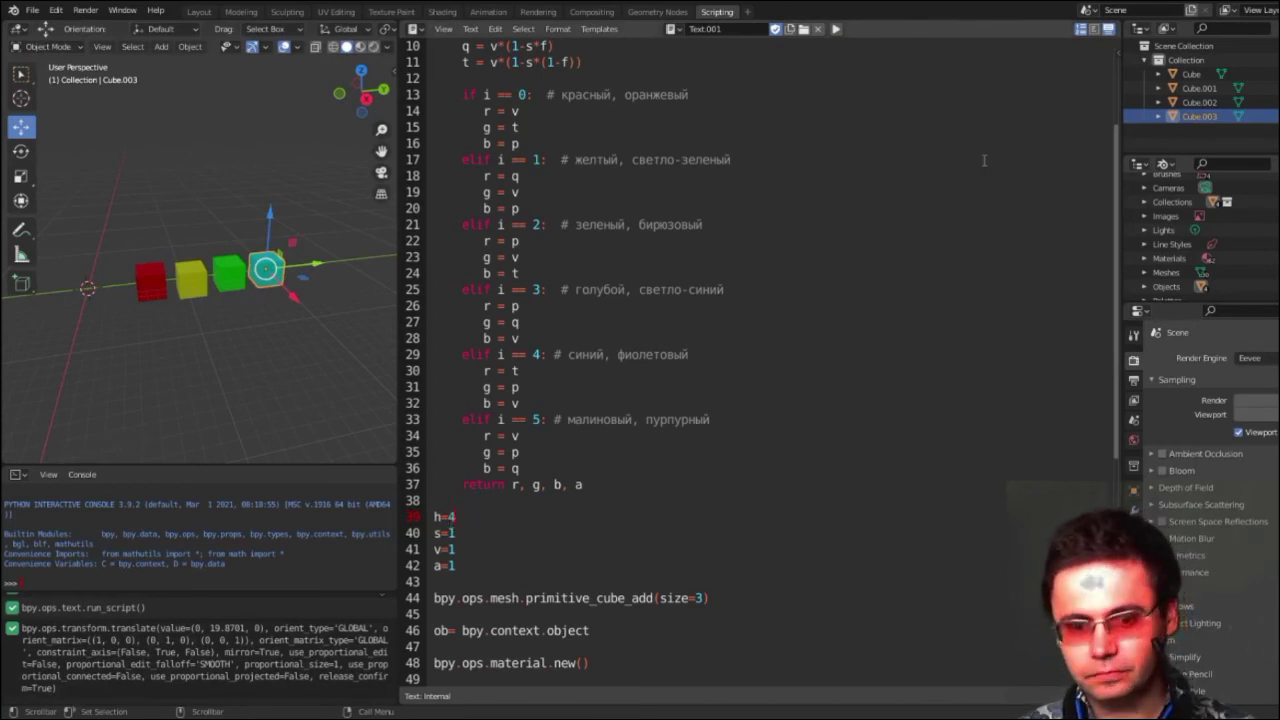
left_click(836, 29)
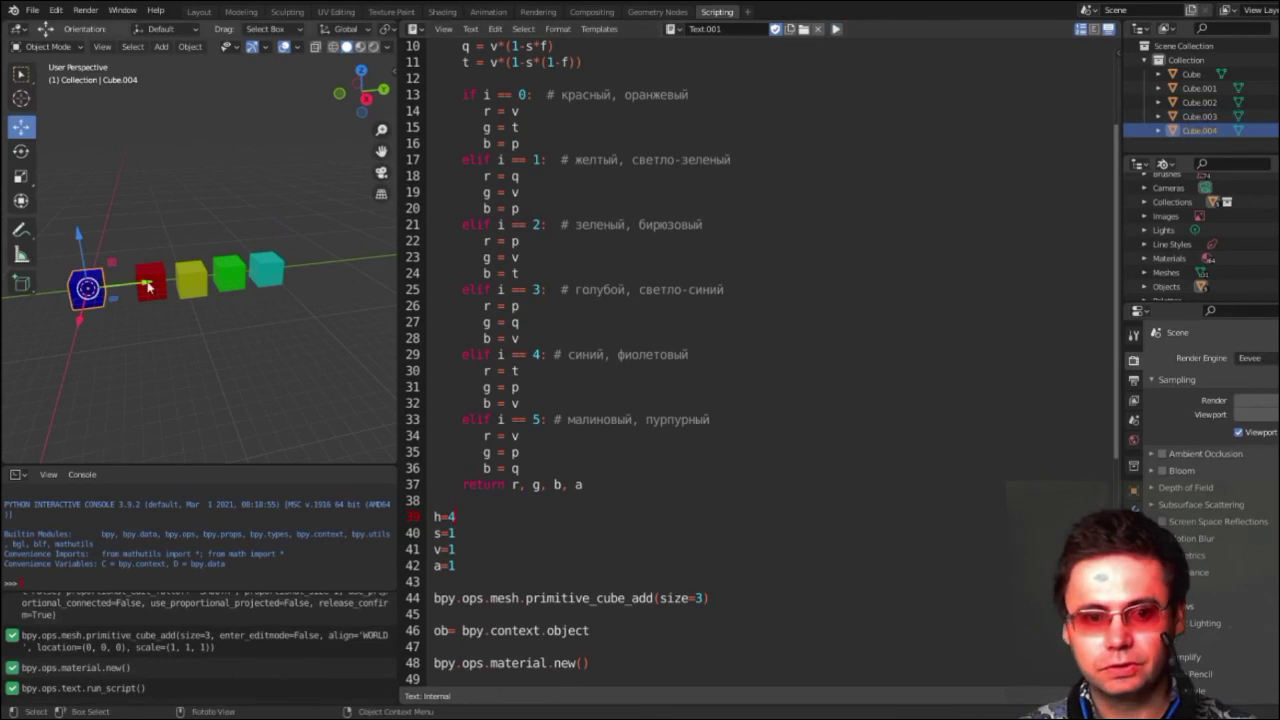
left_click_drag(145, 283, 364, 257)
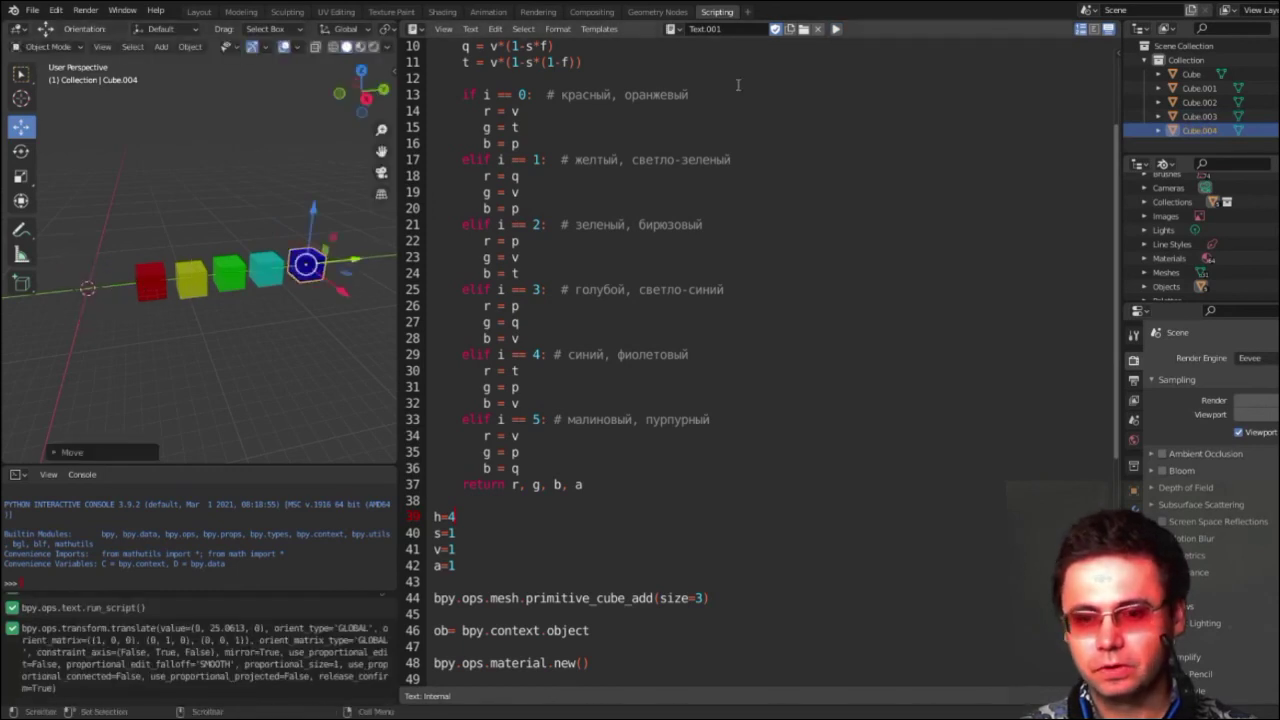
key("BackSpace")
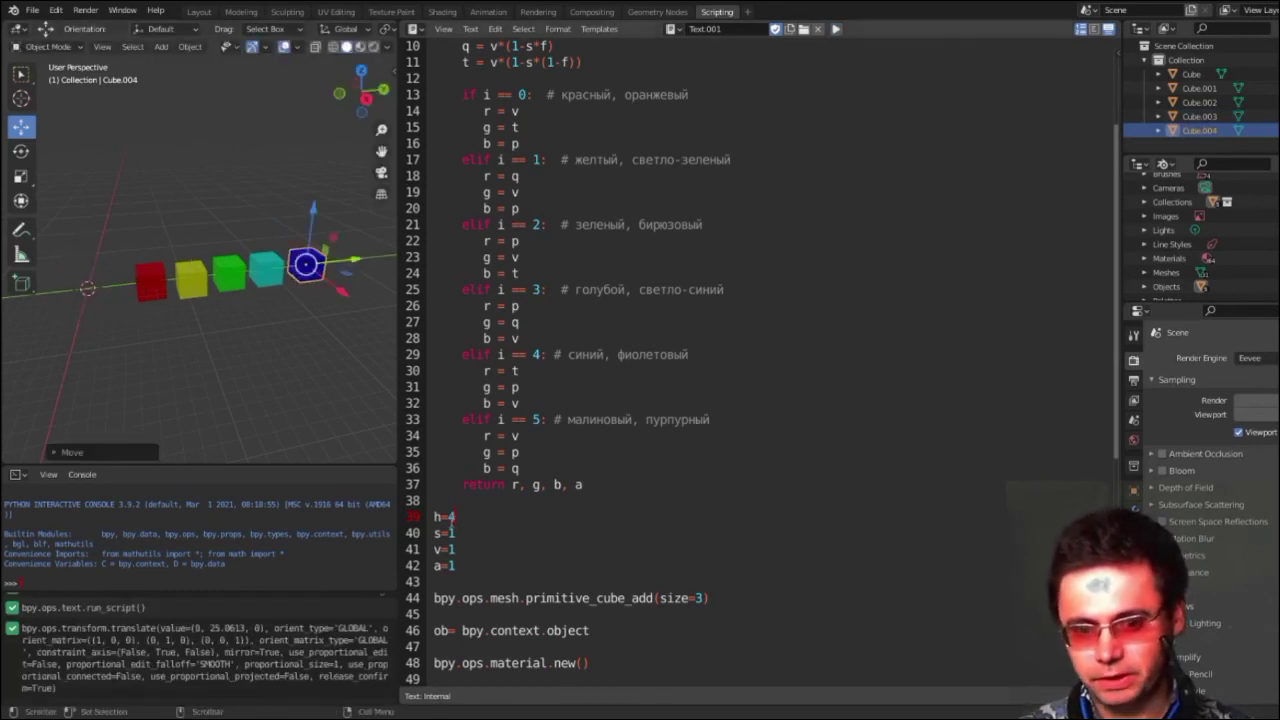
type("5")
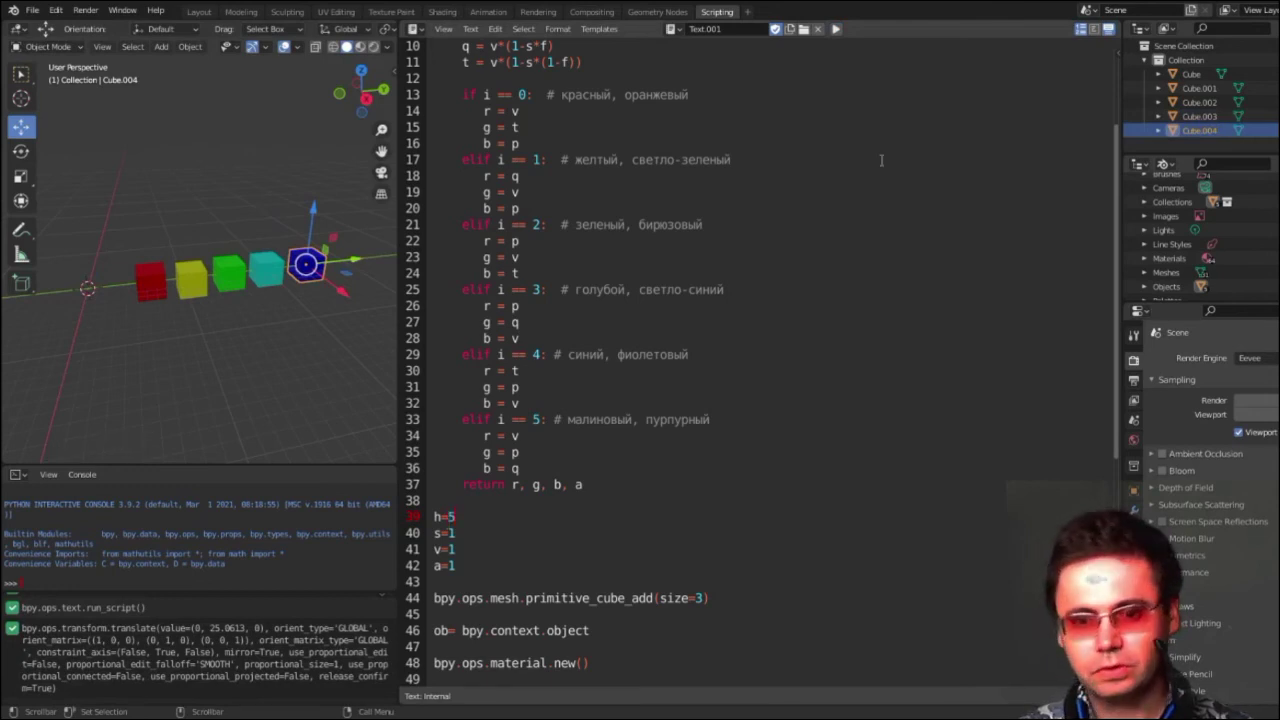
left_click(836, 28)
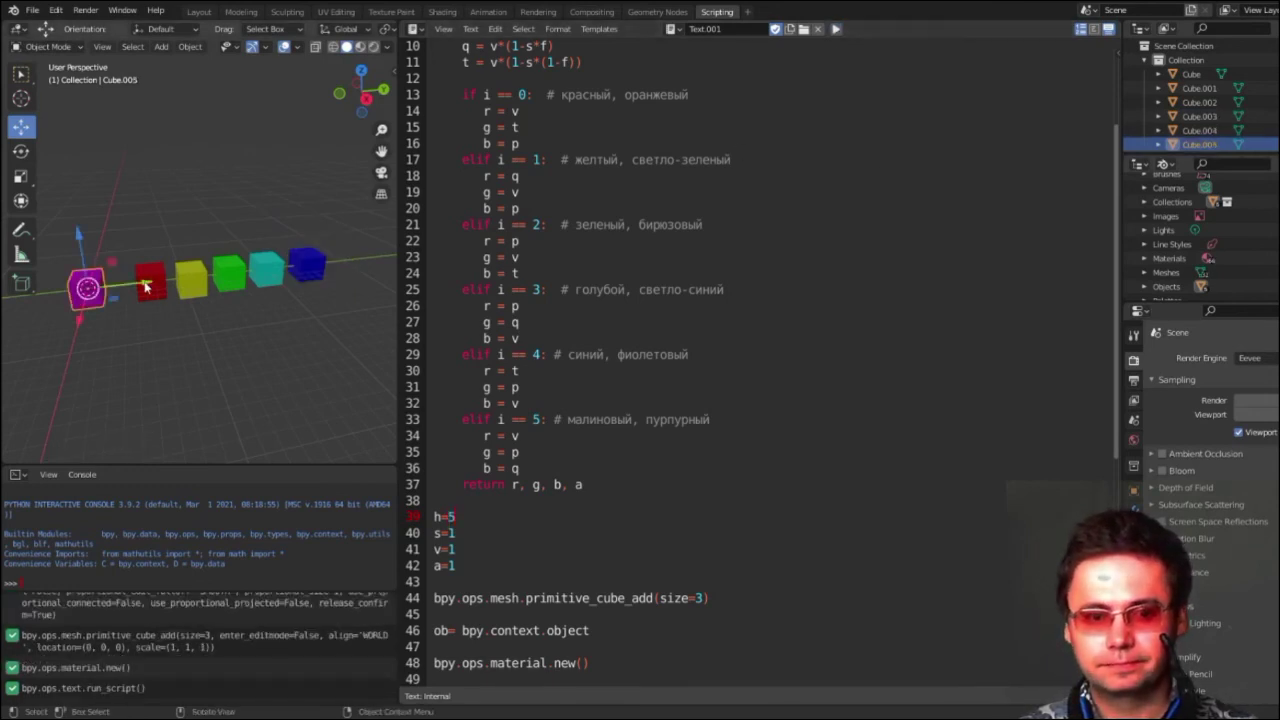
left_click_drag(145, 287, 405, 252)
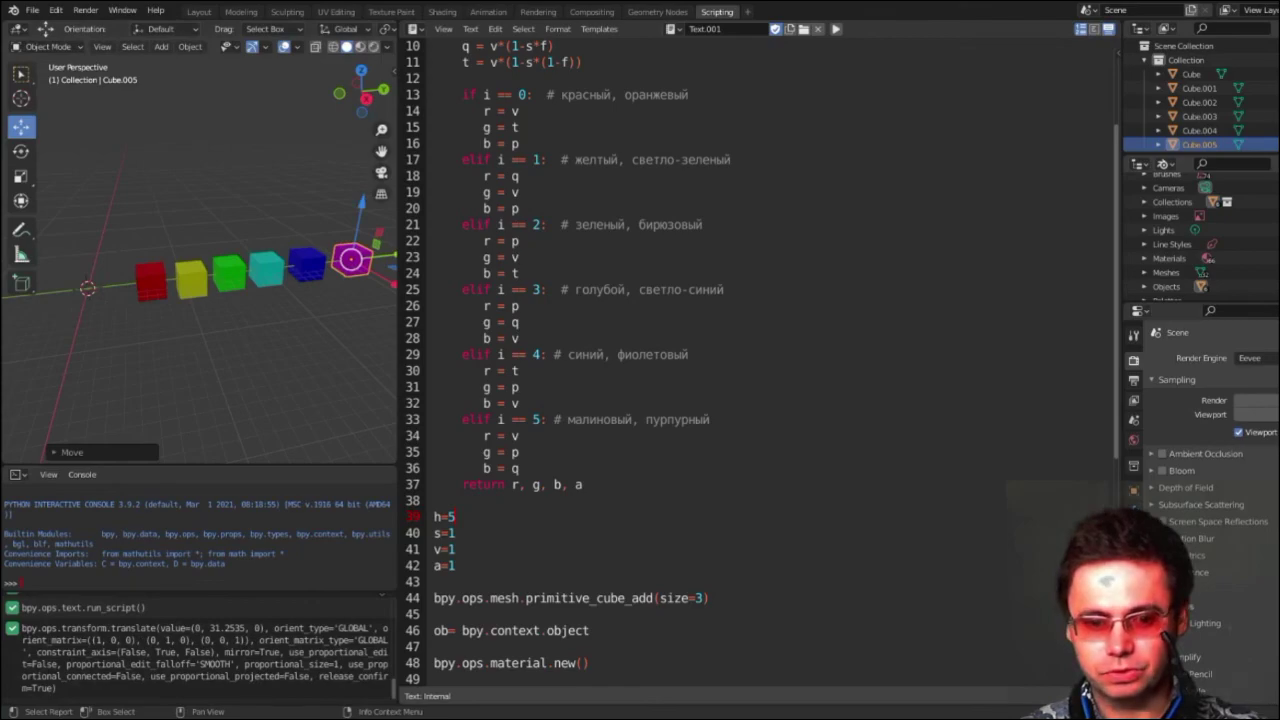
key("alt+Tab")
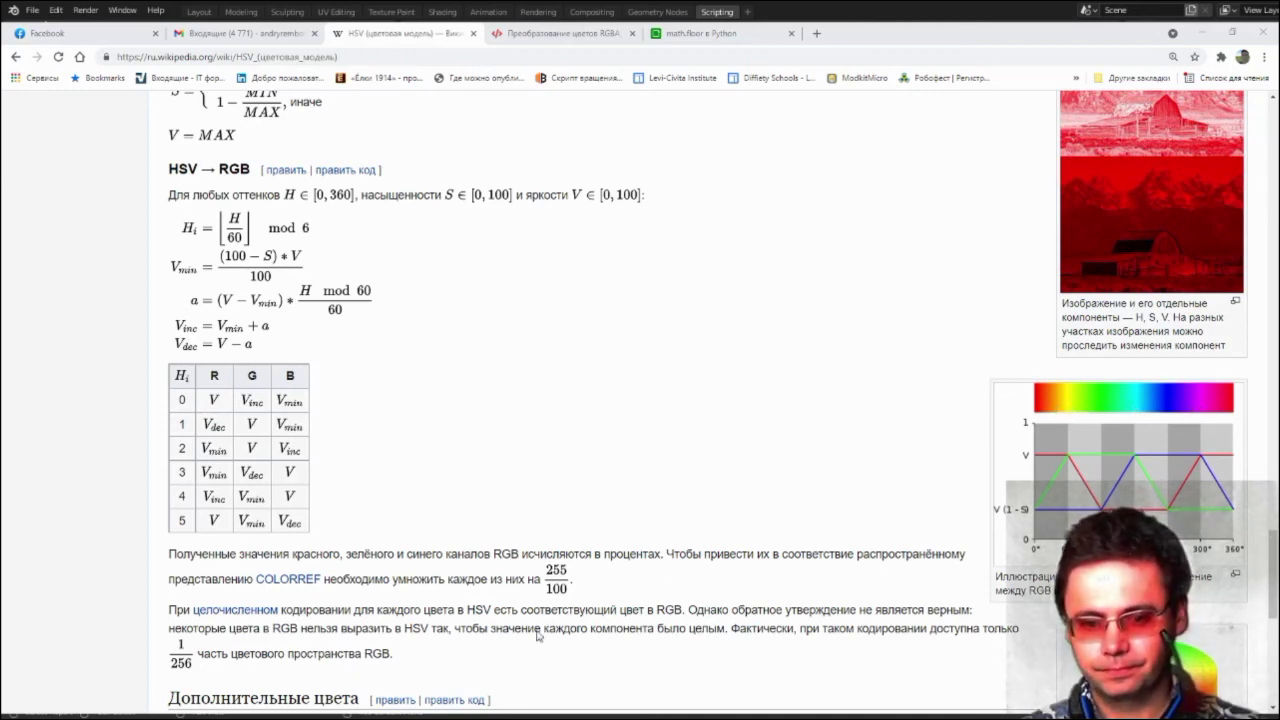
key("alt+Tab")
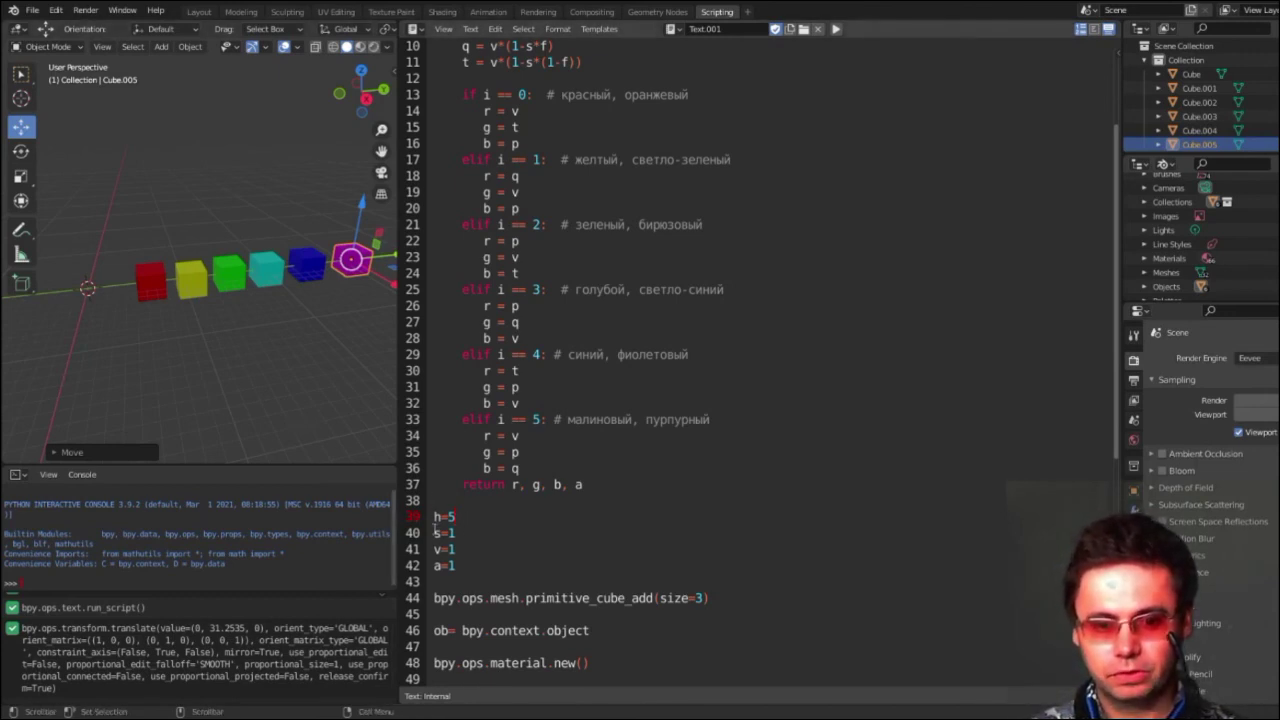
Set h=0 and s=0.5, run the script, and move the pale pink cube off the origin
type("0")
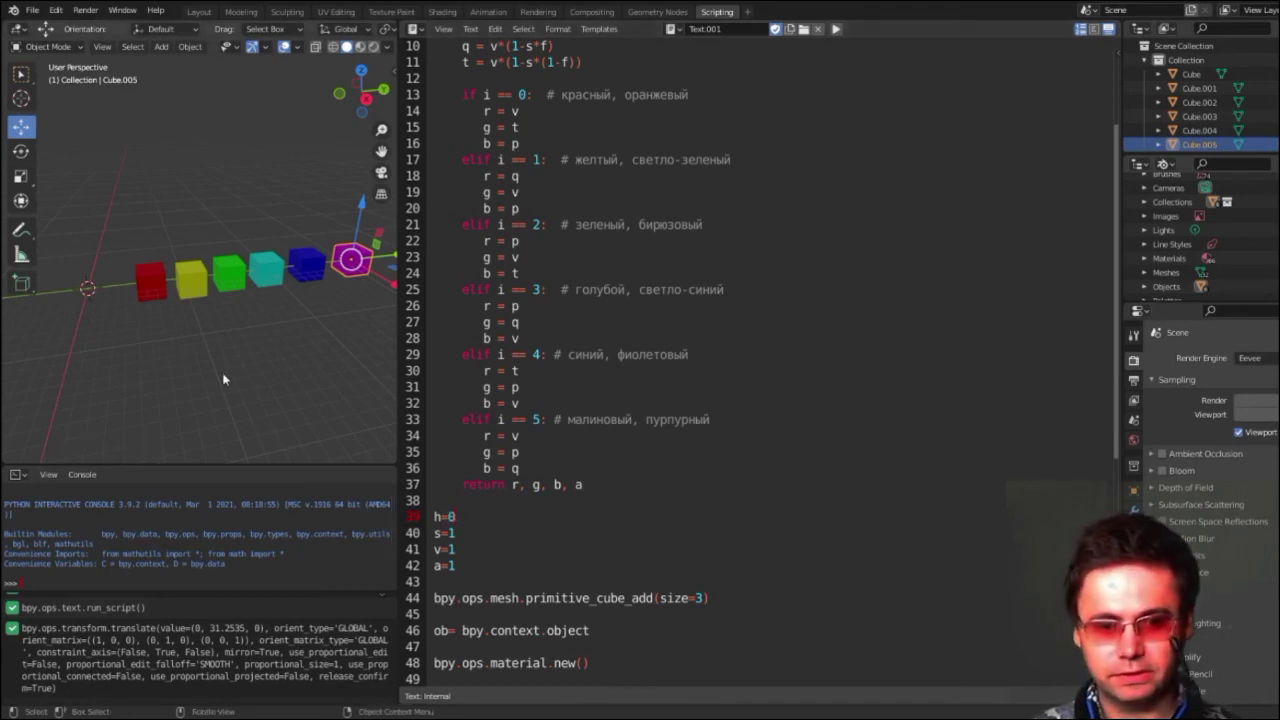
double_click(450, 533)
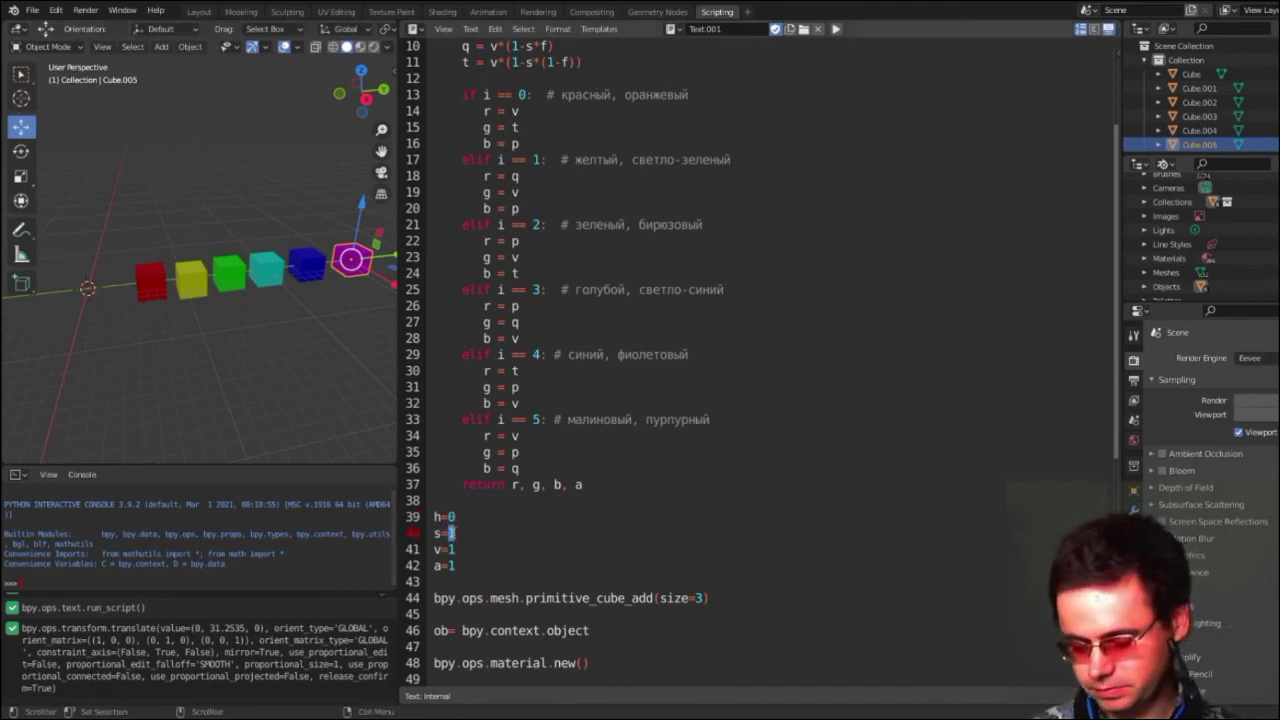
type("0.5")
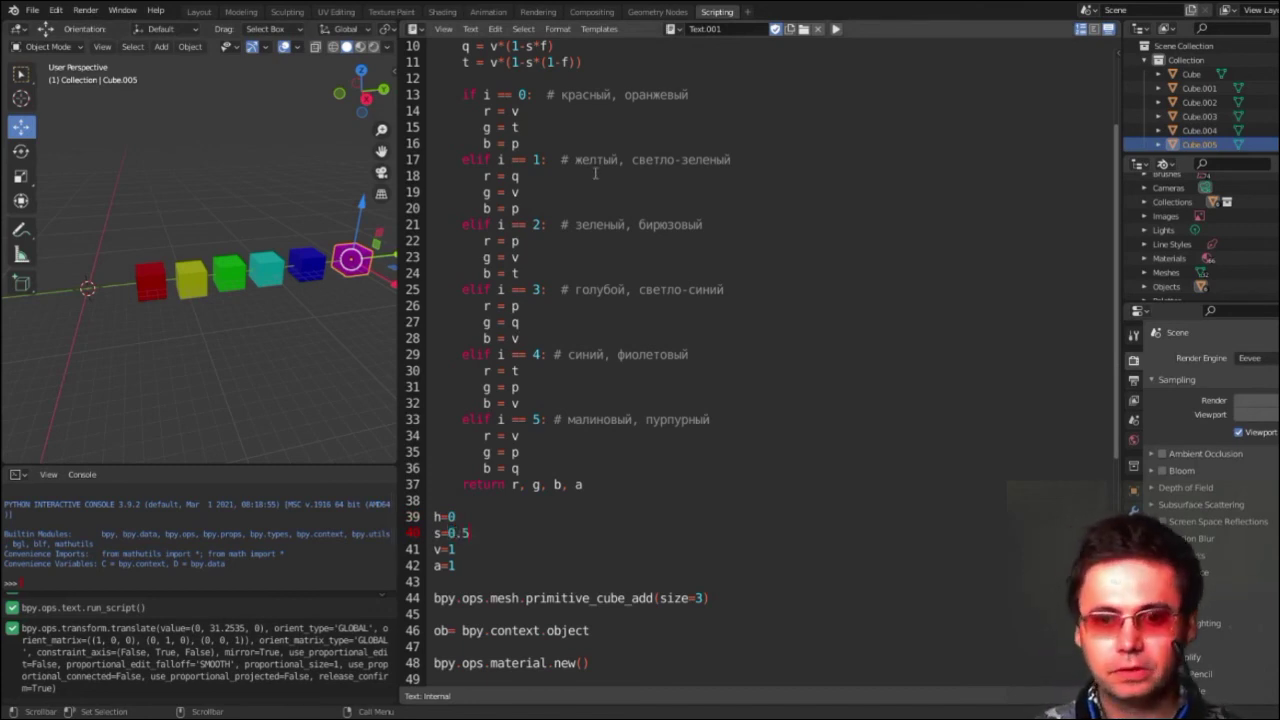
left_click(836, 28)
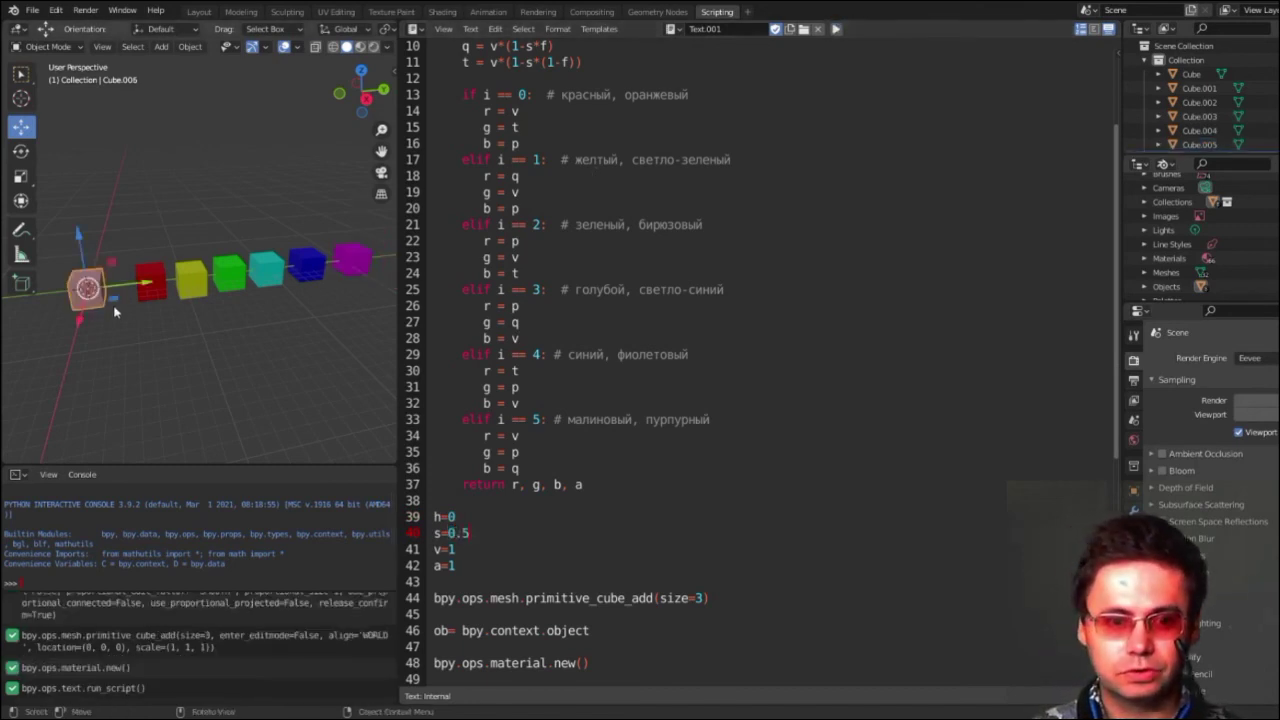
mouse_move(78, 316)
left_mouse_down()
mouse_move(70, 334)
mouse_move(136, 323)
left_mouse_up()
mouse_move(137, 323)
middle_mouse_down()
mouse_move(291, 318)
mouse_move(246, 303)
middle_mouse_up()
scroll(291, 318, "up", 4)
scroll(245, 298, "down", 3)
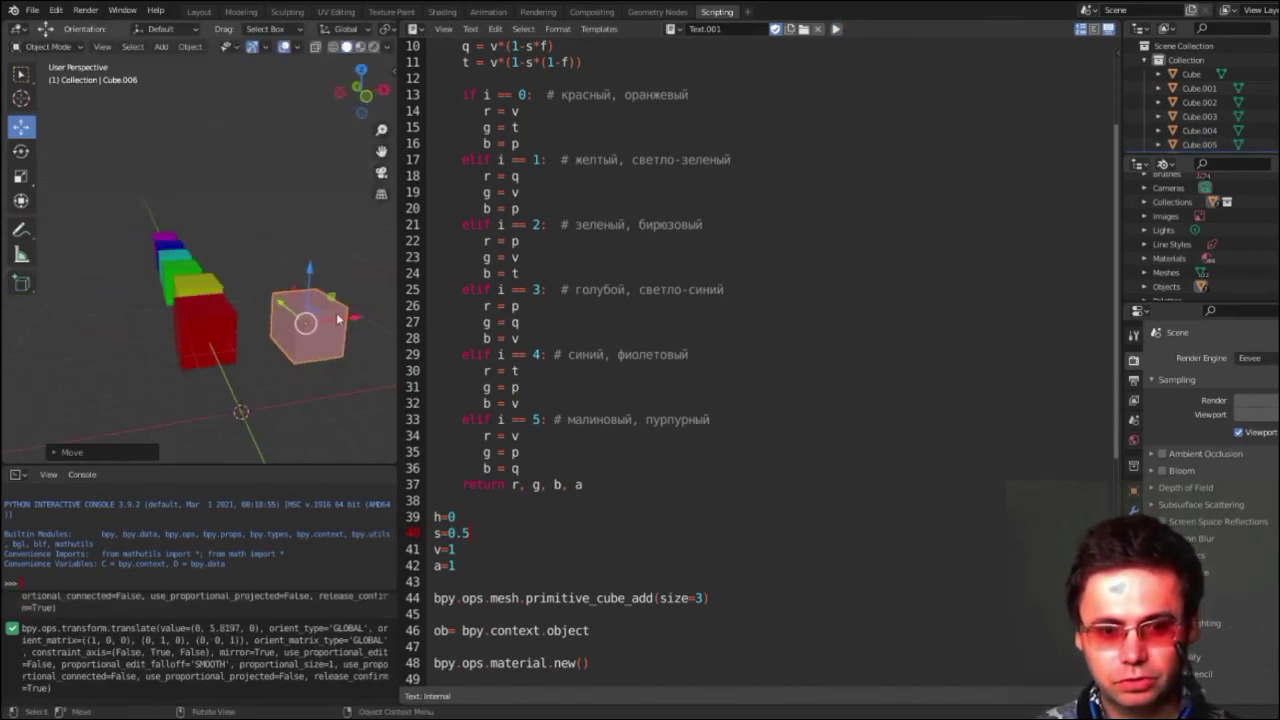
left_click_drag(357, 322, 349, 322)
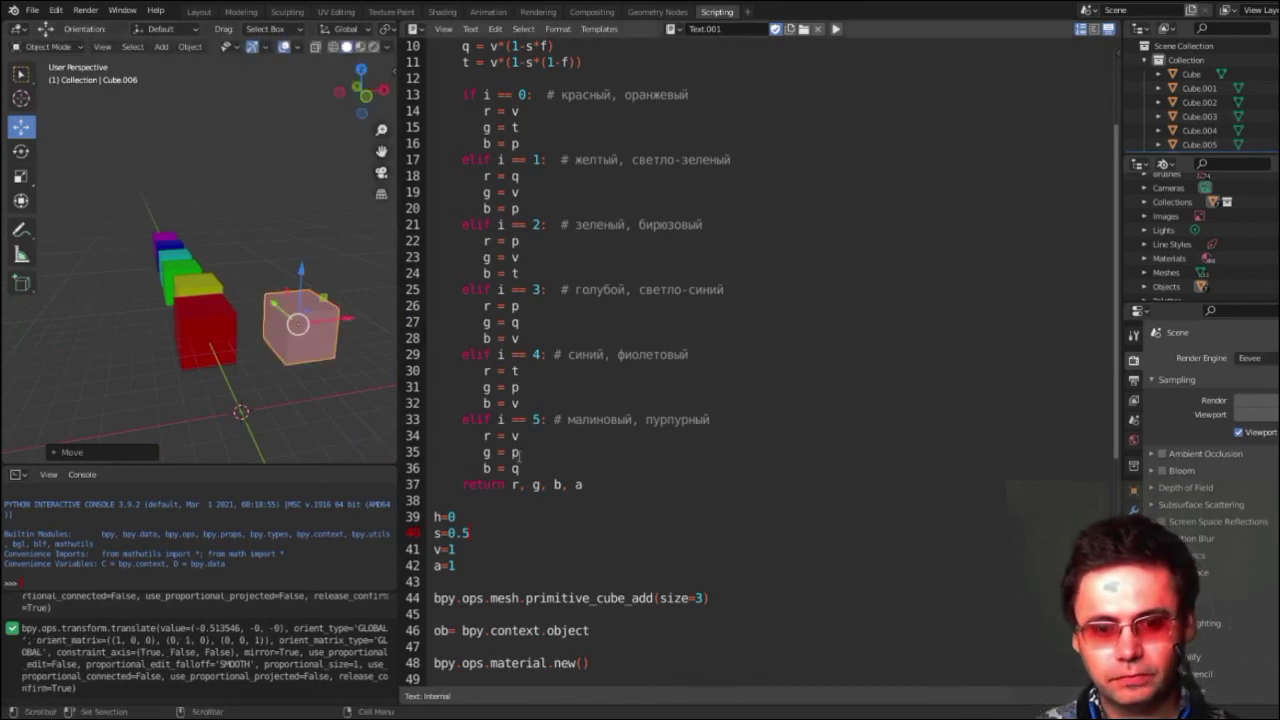
Set s=1 and v=0 for a black cube and move it away from the origin
left_click_drag(476, 533, 453, 533)
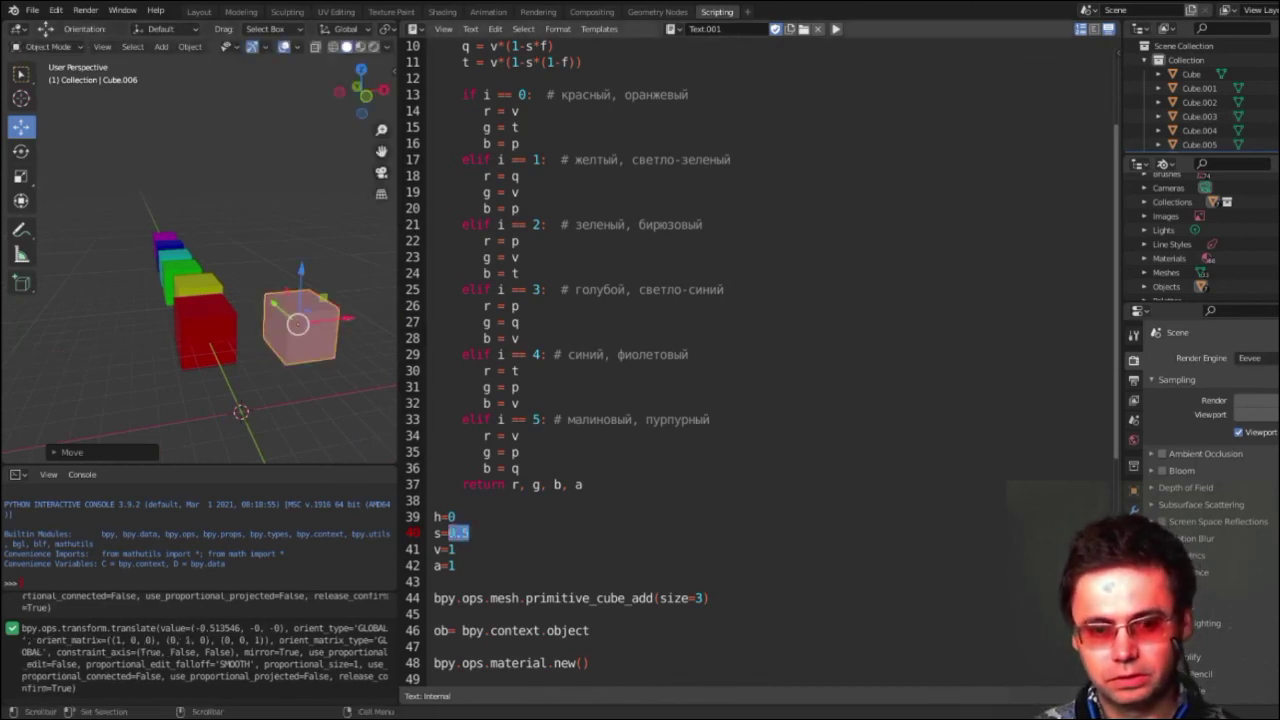
type("1")
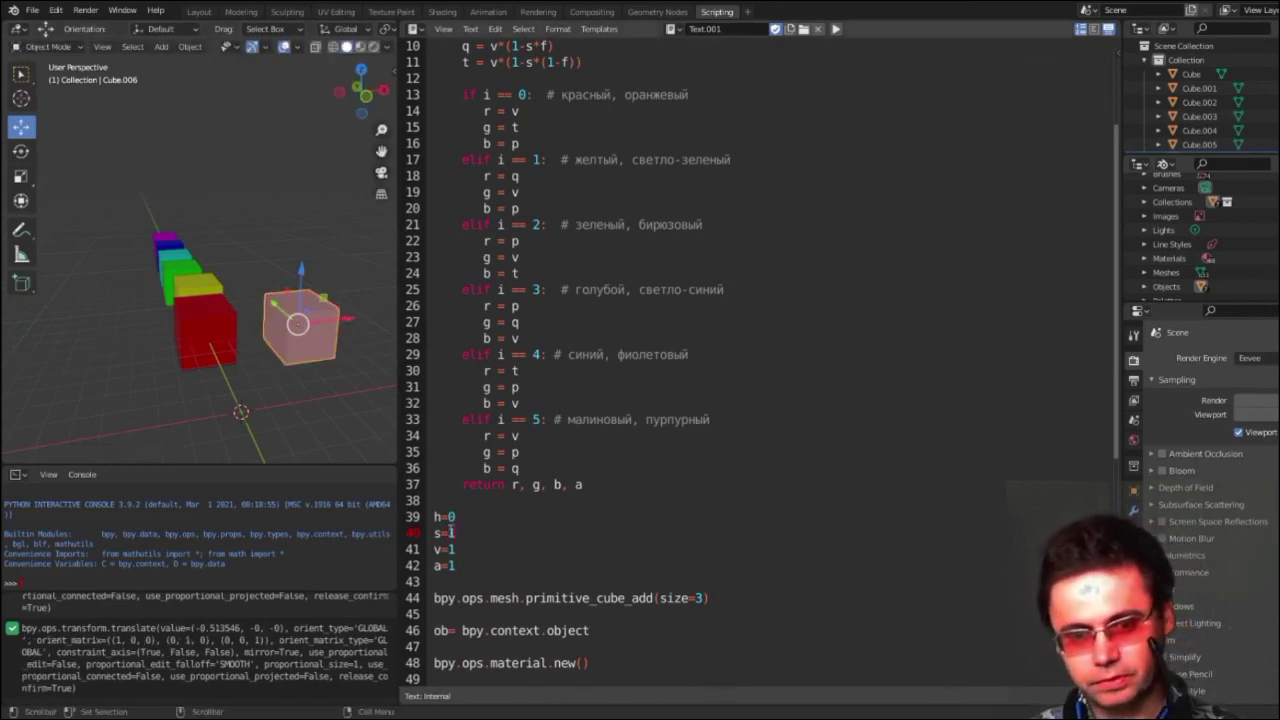
double_click(452, 549)
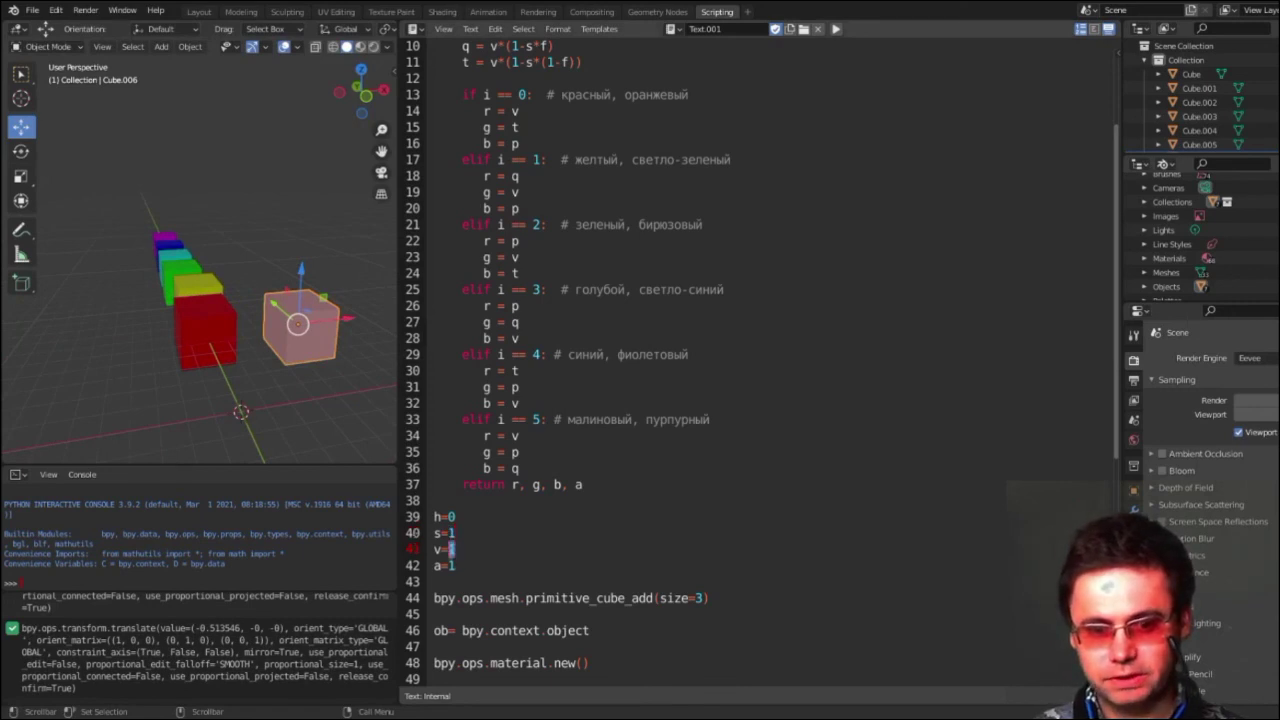
type("0")
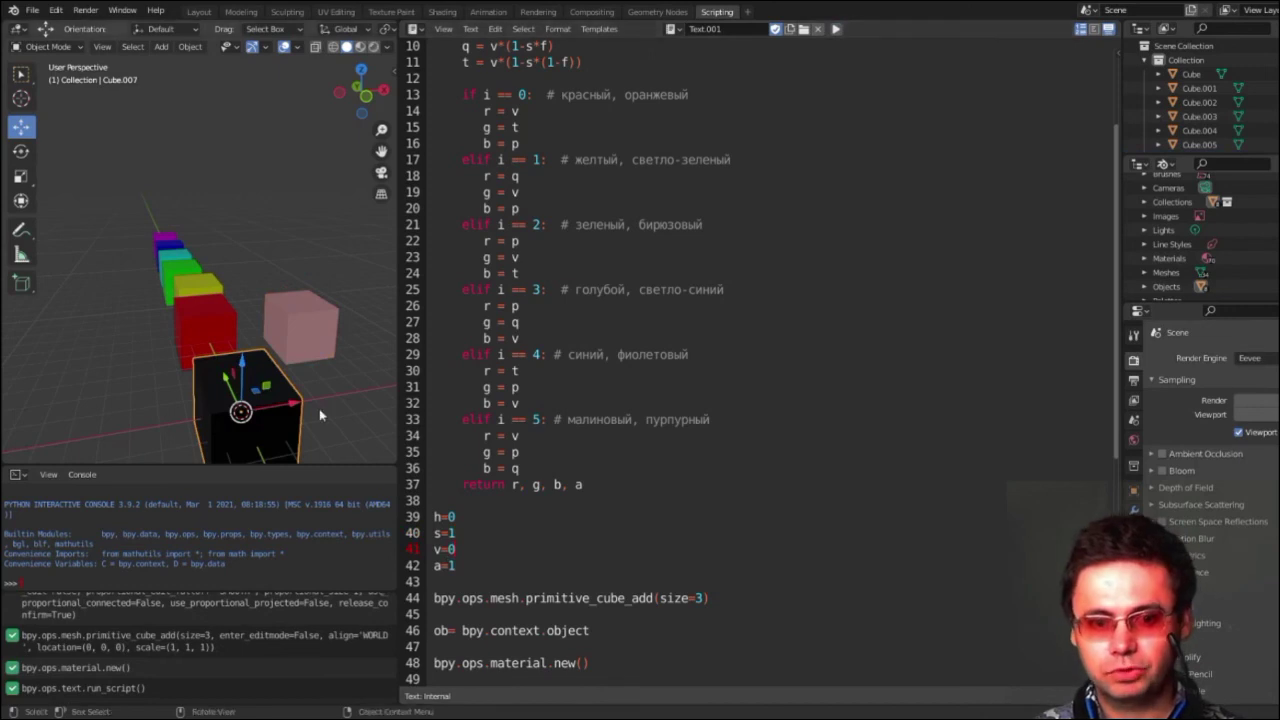
mouse_move(293, 404)
left_mouse_down()
mouse_move(151, 404)
mouse_move(143, 335)
left_mouse_up()
middle_click_drag(143, 335, 64, 366)
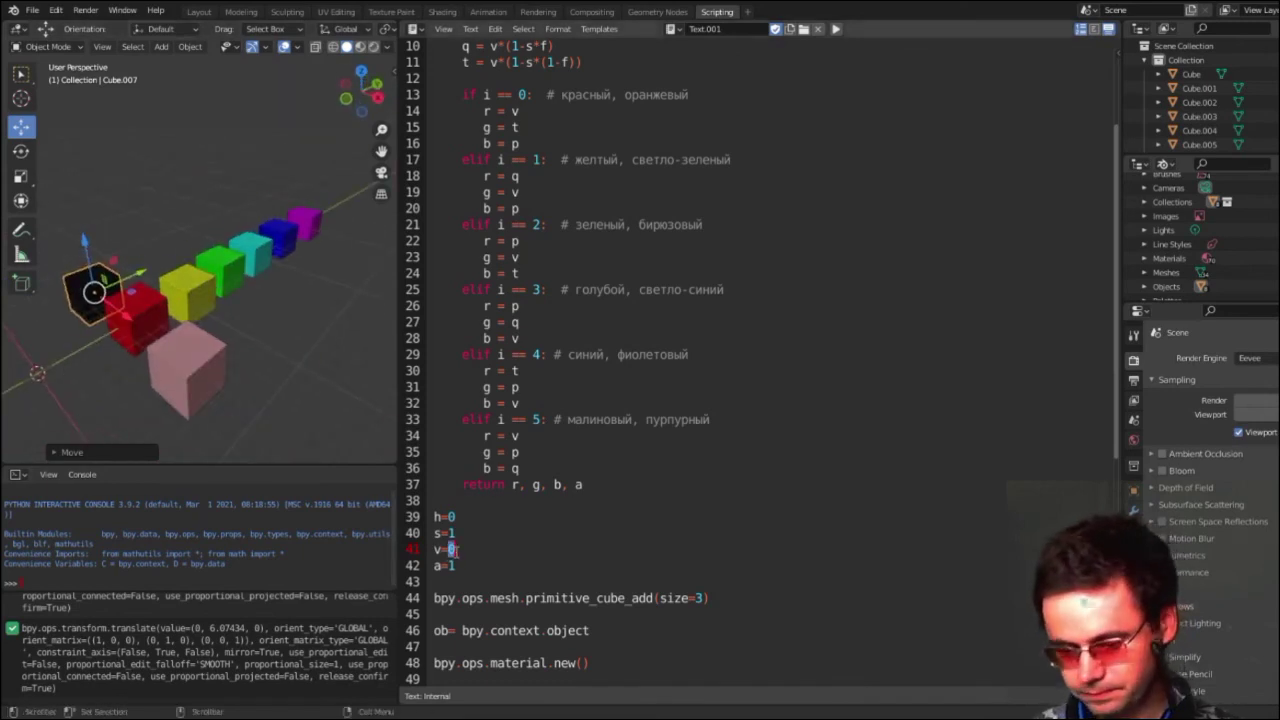
Set v=1 and h=0.5 and run the script to add an orange cube
type("1")
left_click(478, 518)
key("shift+Left")
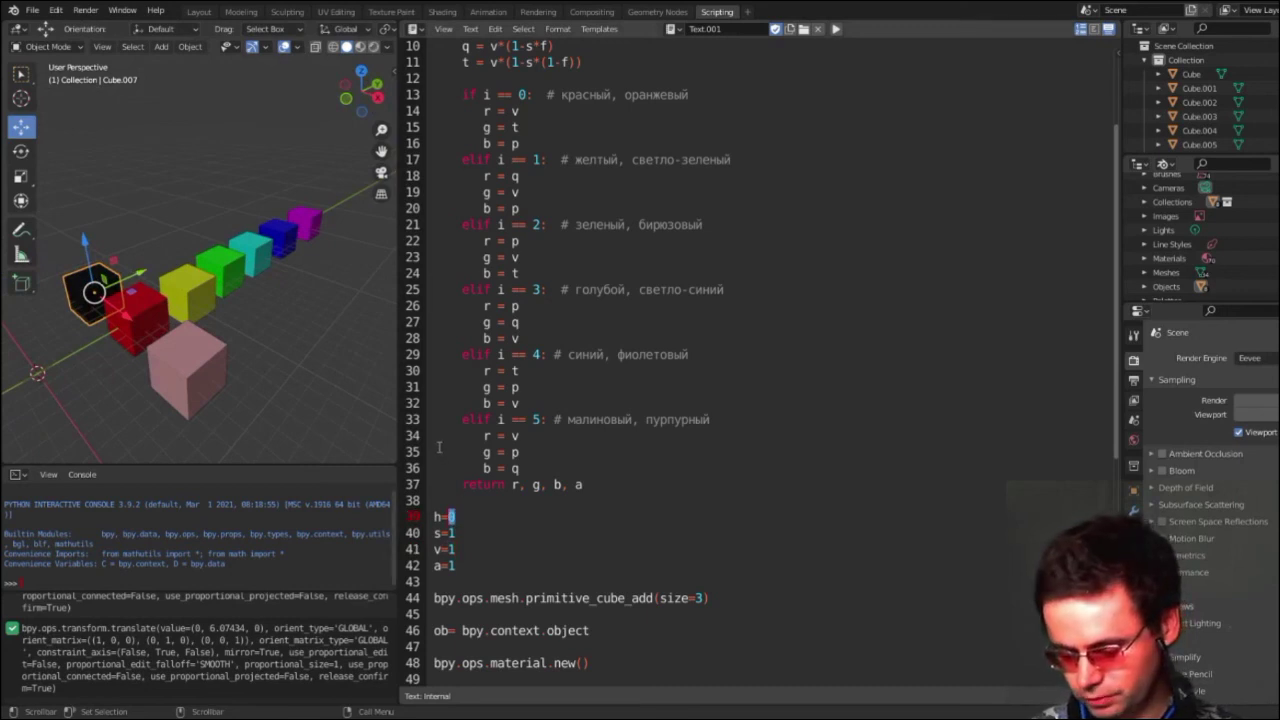
type("0.5")
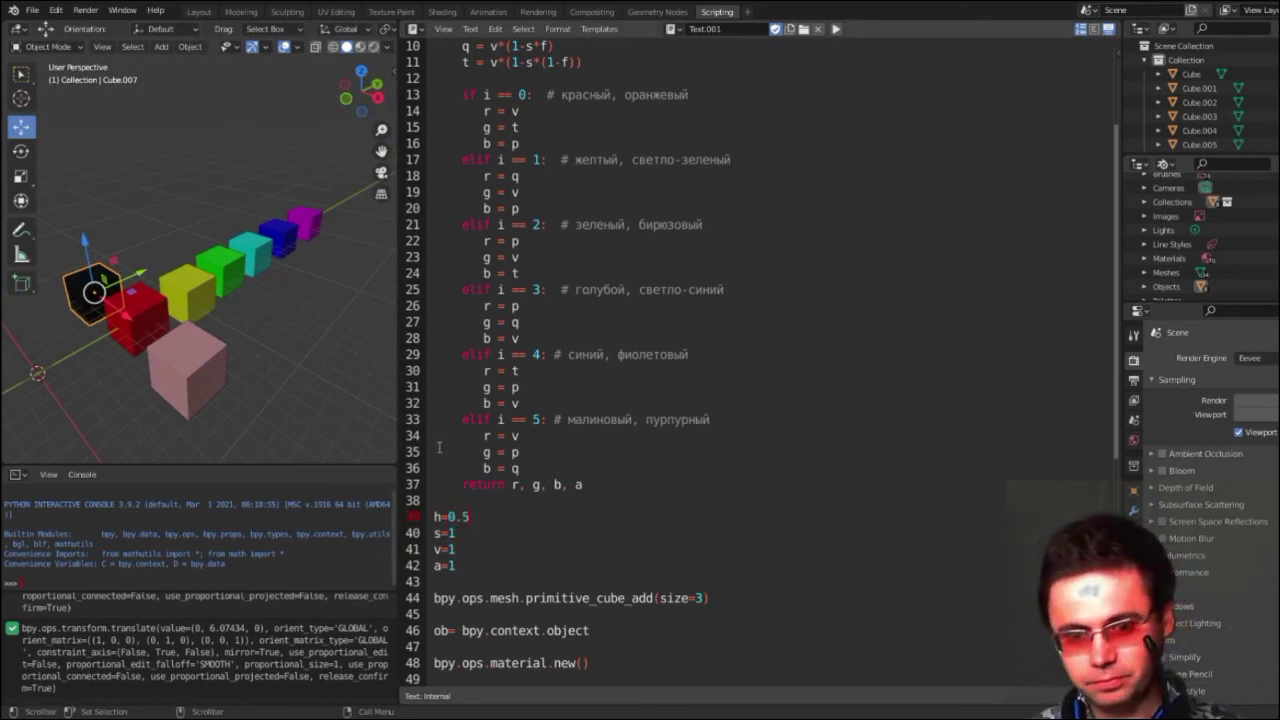
left_click(836, 28)
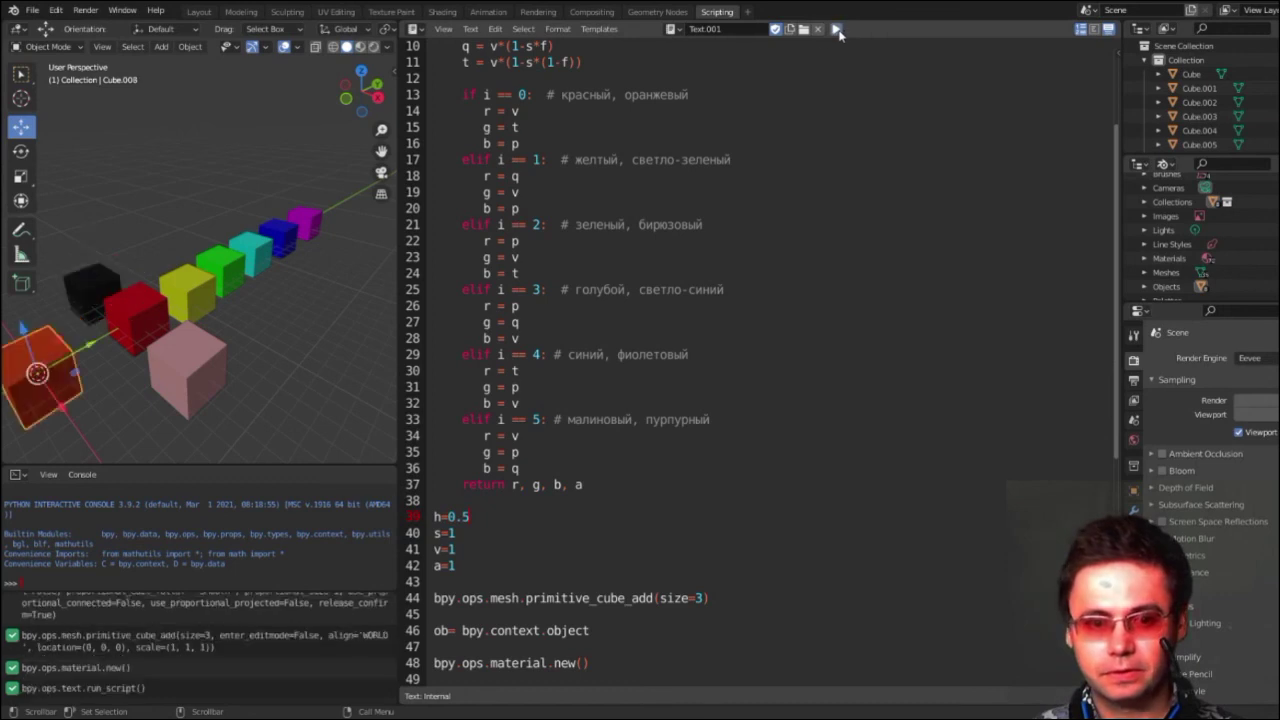
mouse_move(101, 387)
middle_mouse_down()
mouse_move(265, 380)
mouse_move(300, 364)
mouse_move(219, 370)
mouse_move(157, 414)
mouse_move(147, 399)
middle_mouse_up()
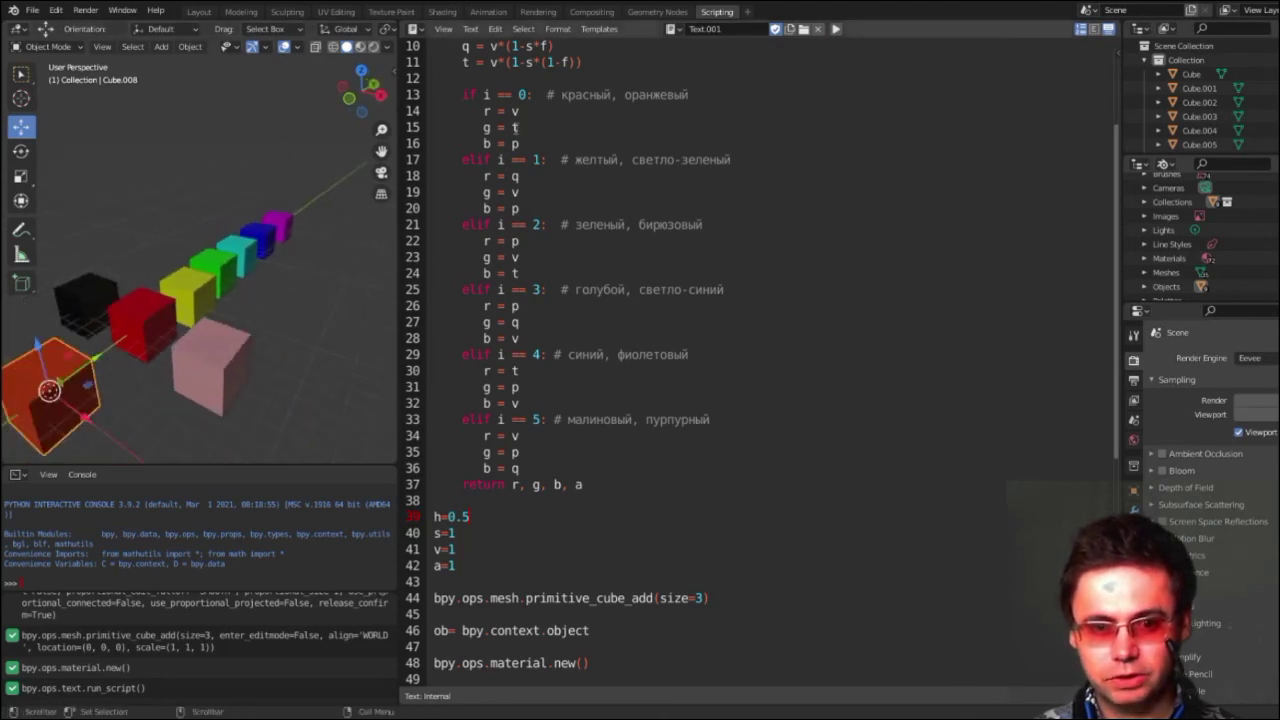
Move the orange cube along the X axis to sit beside the pink and black cubes
left_click_drag(484, 97, 532, 95)
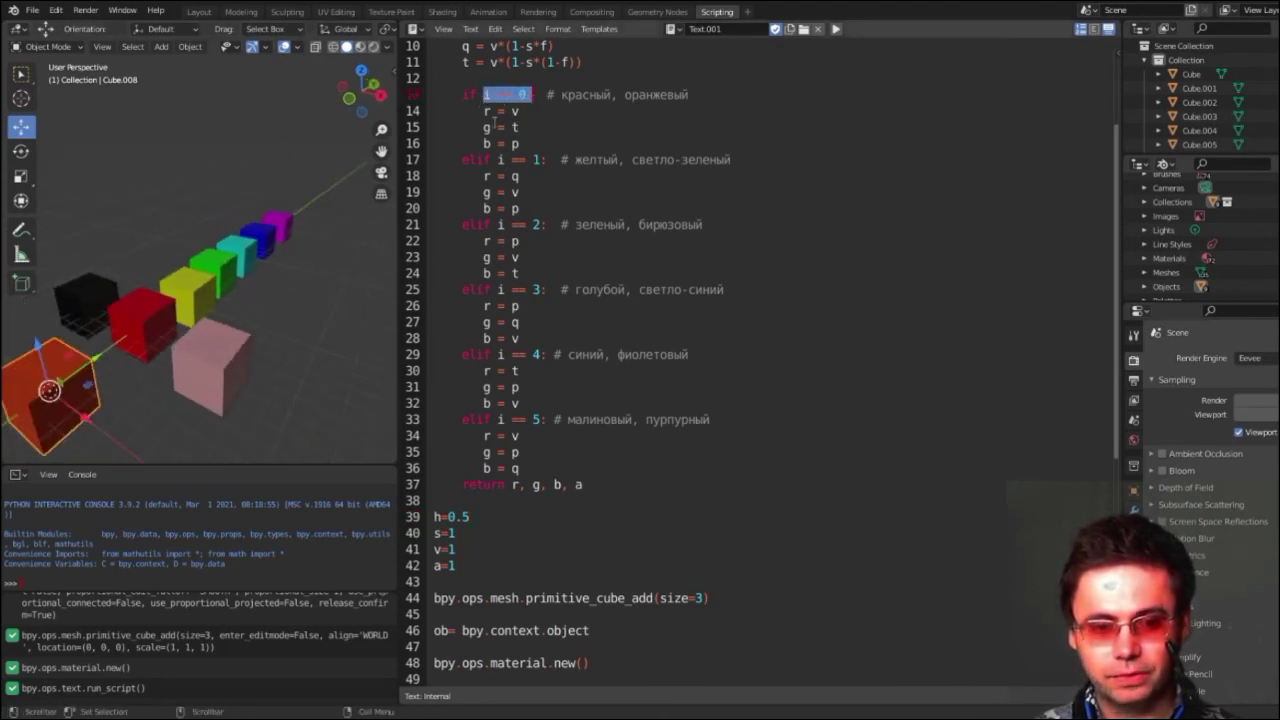
mouse_move(63, 400)
middle_mouse_down()
mouse_move(157, 361)
mouse_move(199, 365)
middle_mouse_up()
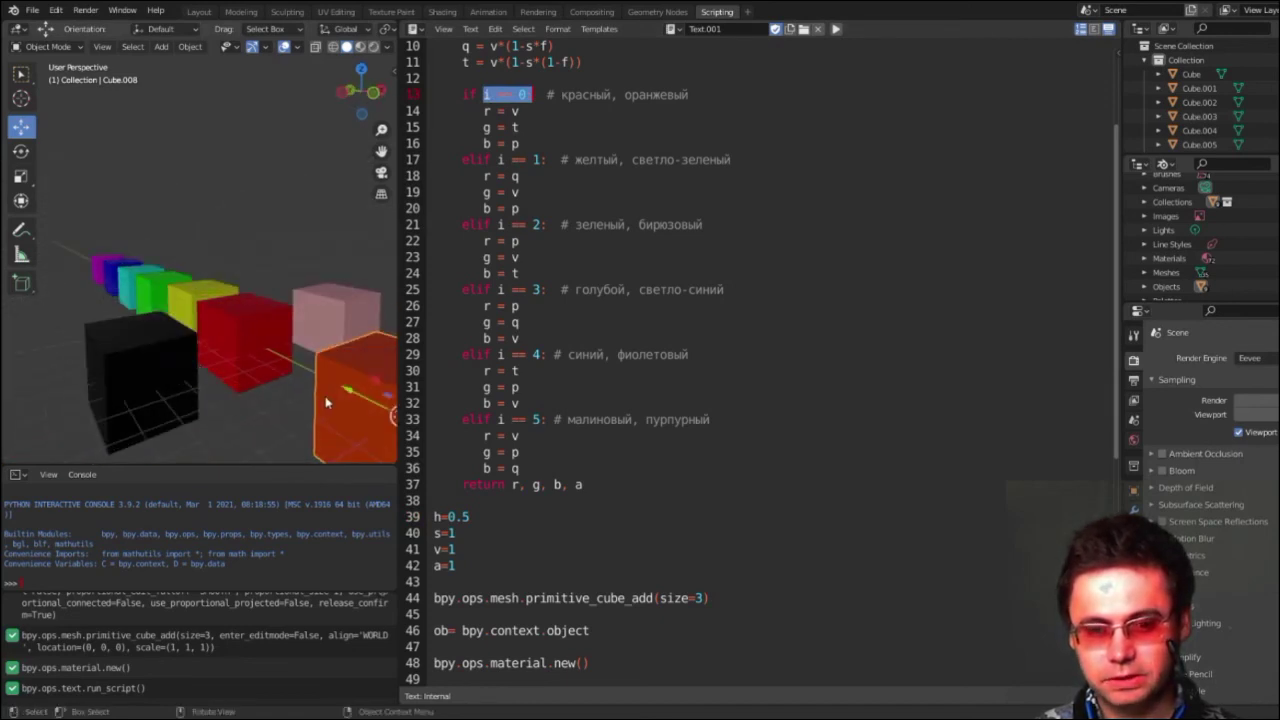
key("g")
key("x")
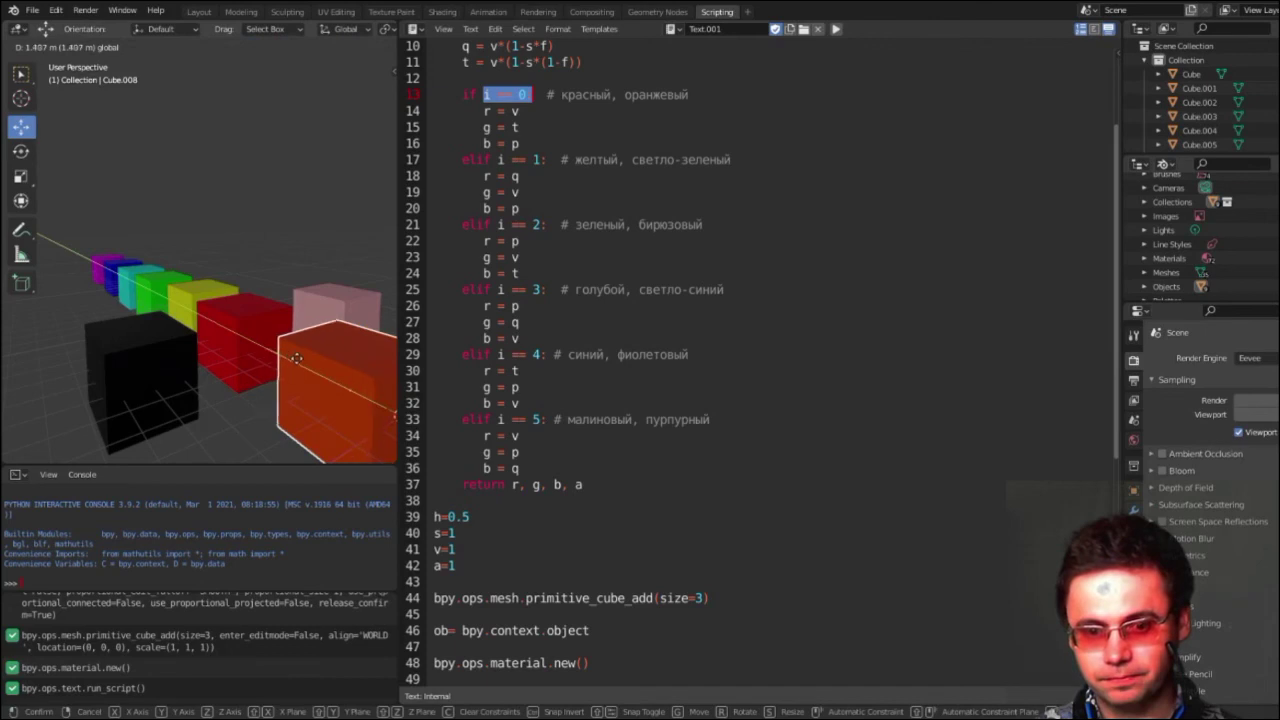
left_click(312, 366)
mouse_move(312, 366)
middle_mouse_down()
mouse_move(315, 379)
mouse_move(275, 393)
middle_mouse_up()
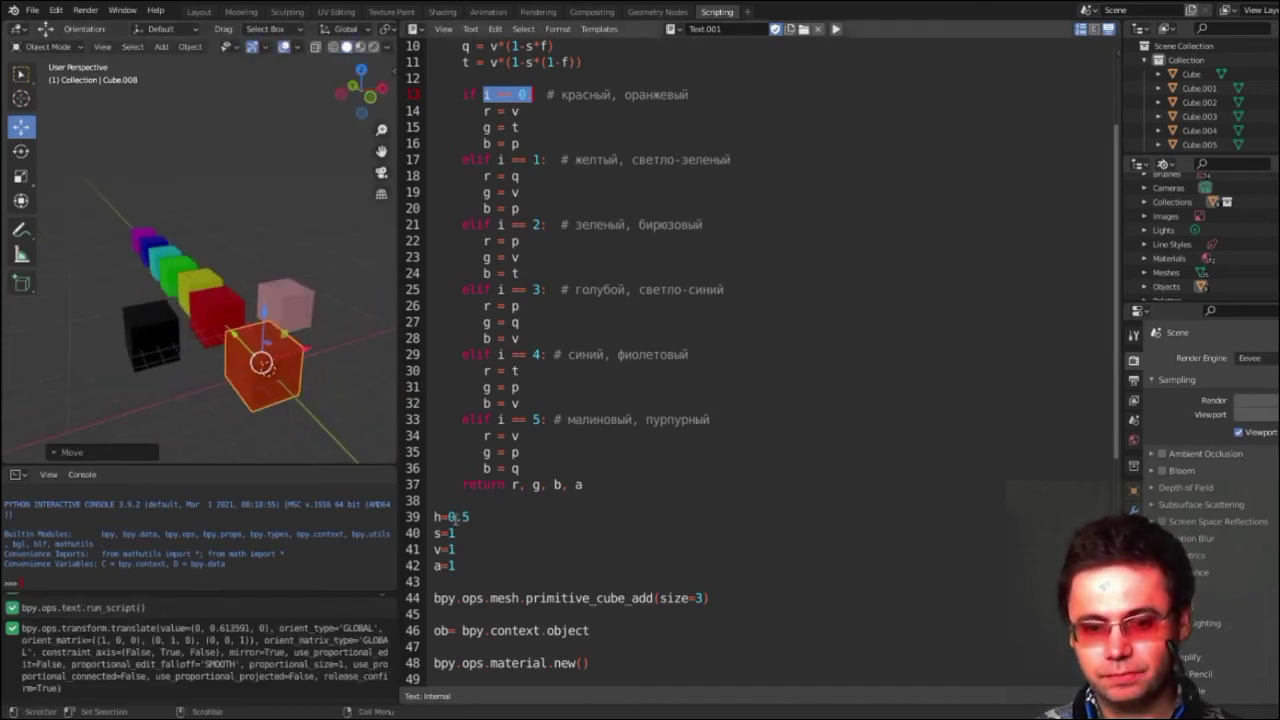
left_click_drag(462, 517, 470, 517)
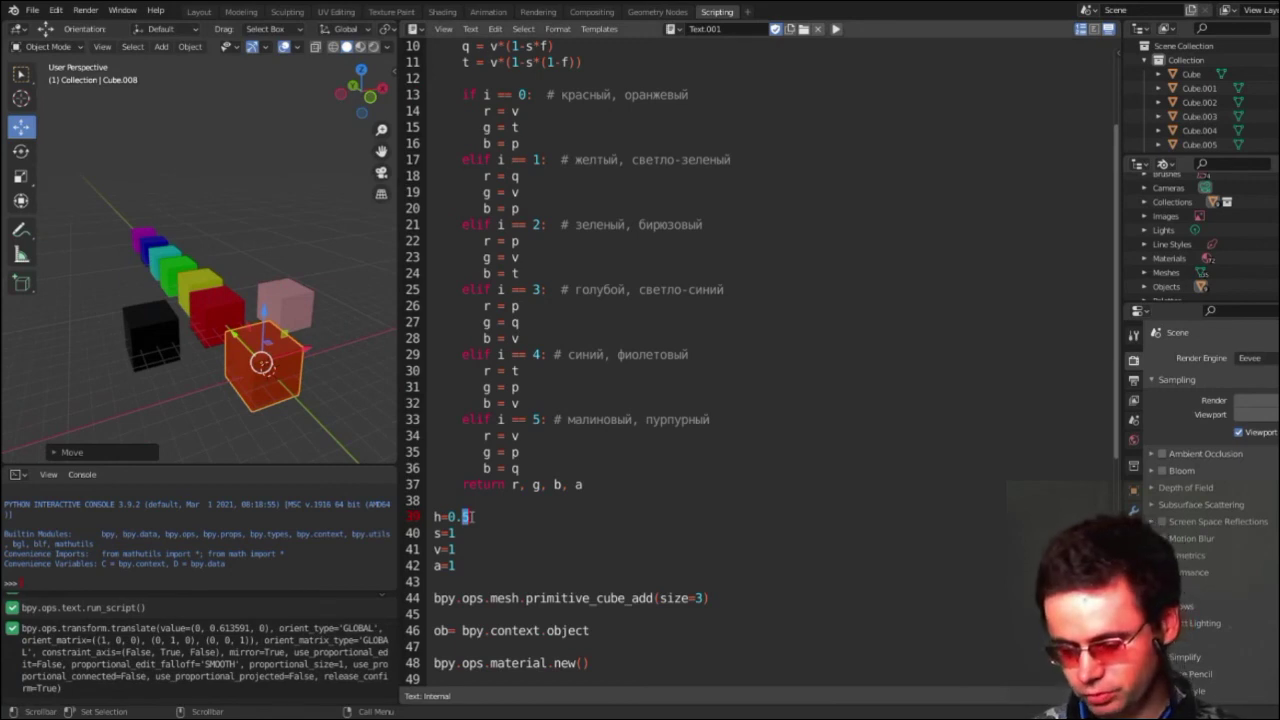
Change the hue on line 39 to h=0.8 and run the script to add another cube
type("8")
scroll(565, 460, "up", 1)
scroll(565, 460, "up", 1)
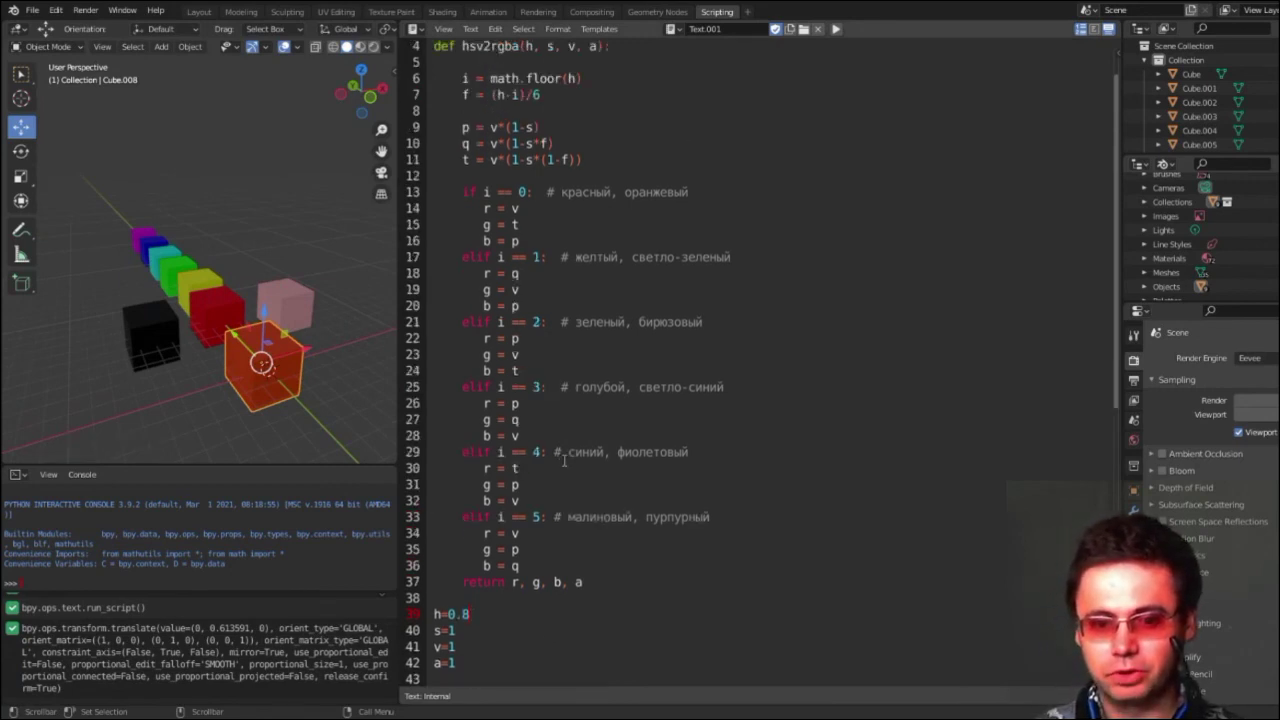
scroll(565, 460, "down", 2)
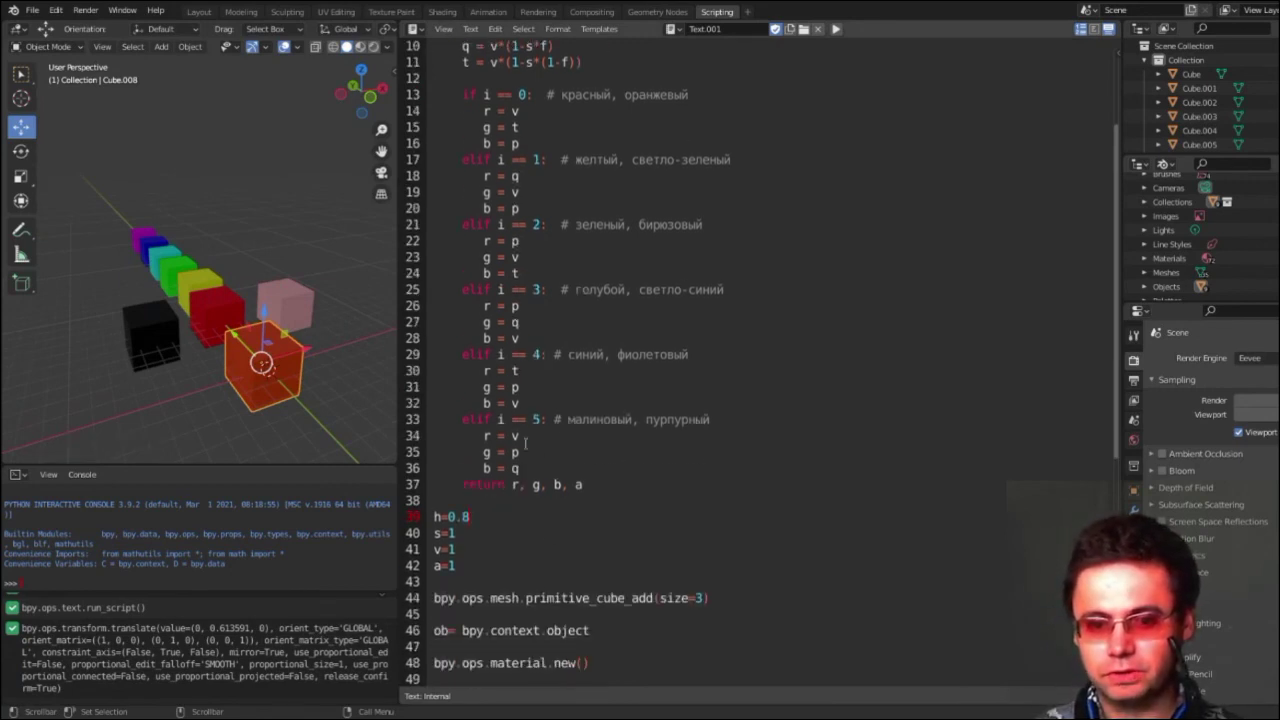
left_click(836, 29)
Move the new cube along X beside the first orange cube and review the material code
left_click_drag(313, 365, 232, 398)
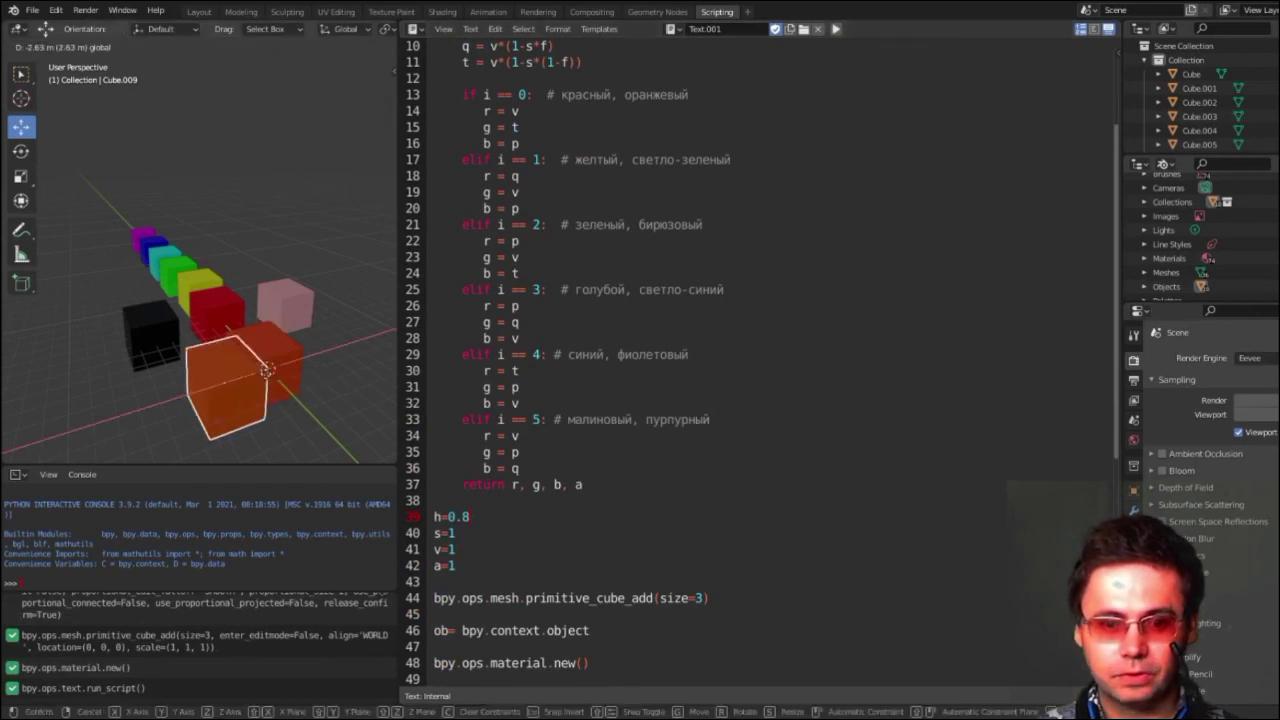
mouse_move(232, 398)
middle_mouse_down()
mouse_move(385, 401)
mouse_move(214, 438)
middle_mouse_up()
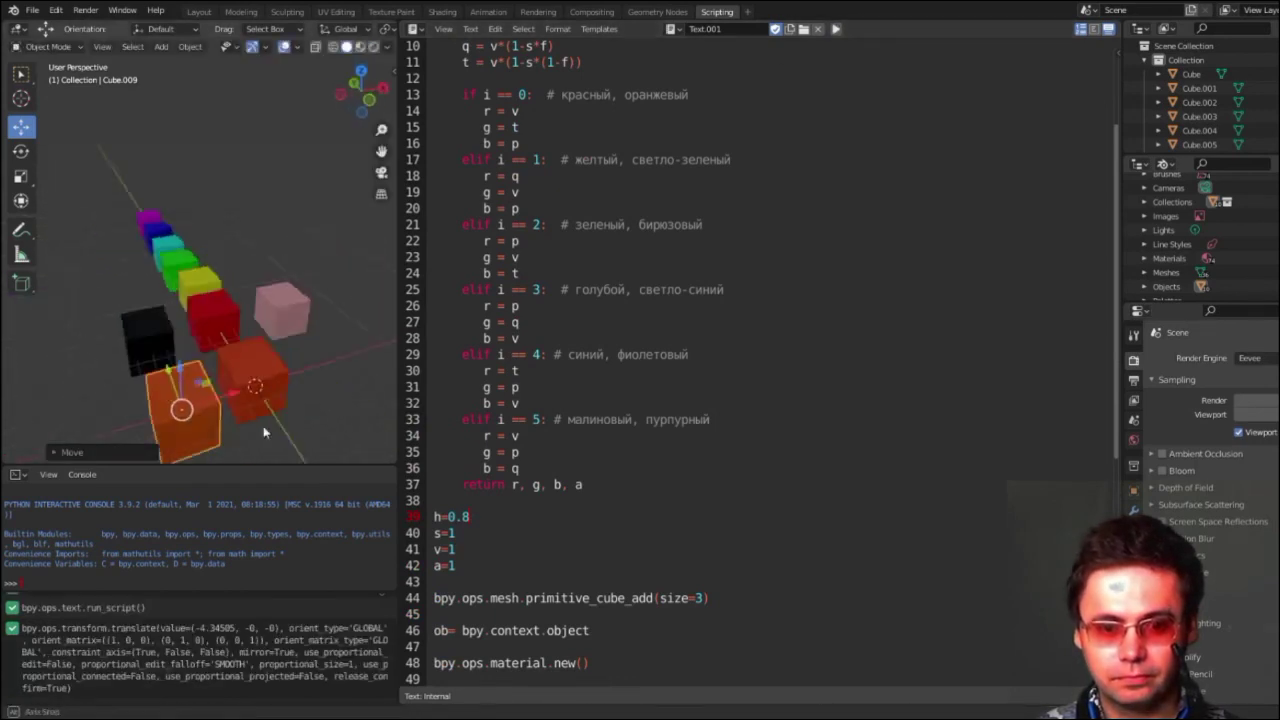
scroll(214, 433, "down", 2)
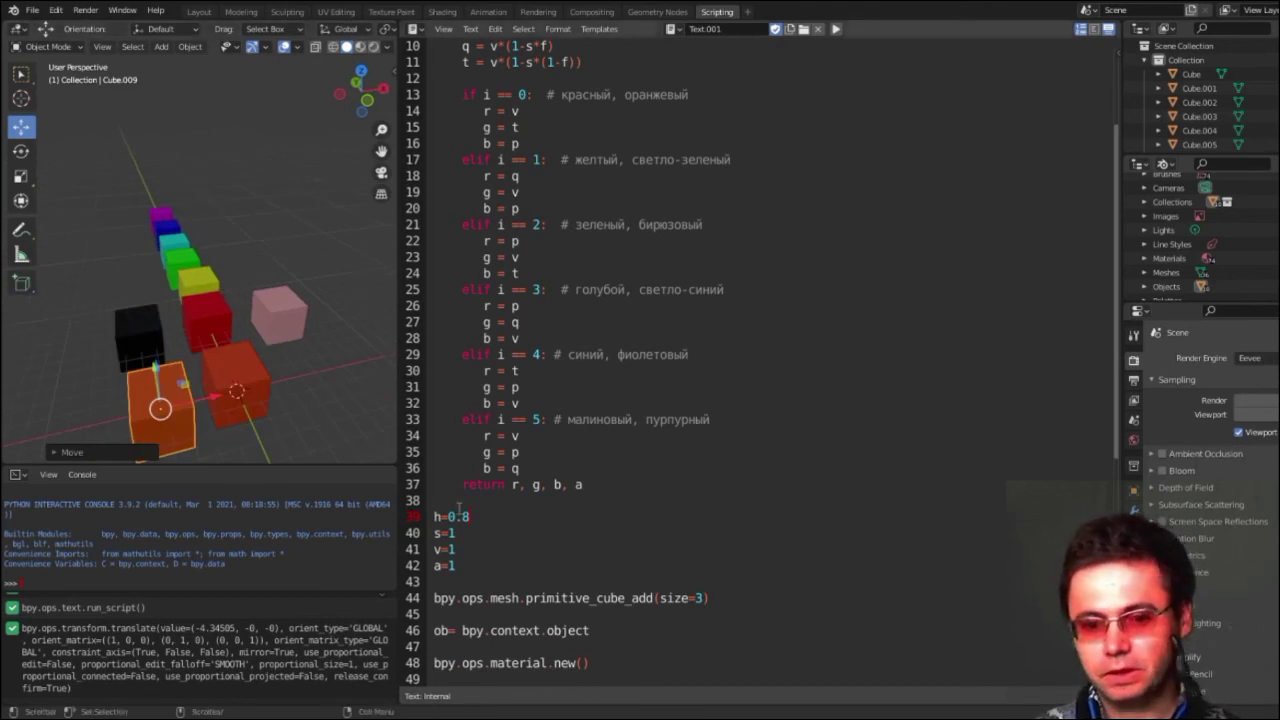
scroll(490, 525, "down", 1)
scroll(473, 434, "down", 2)
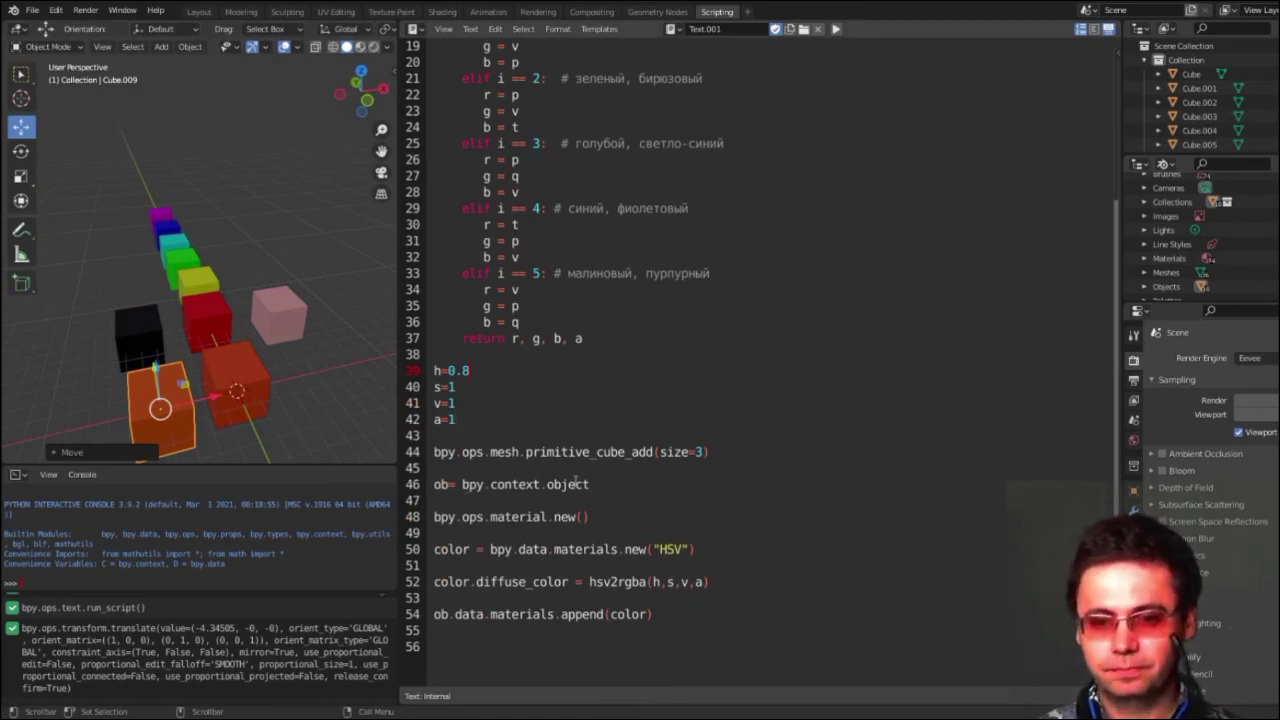
scroll(571, 487, "down", 1)
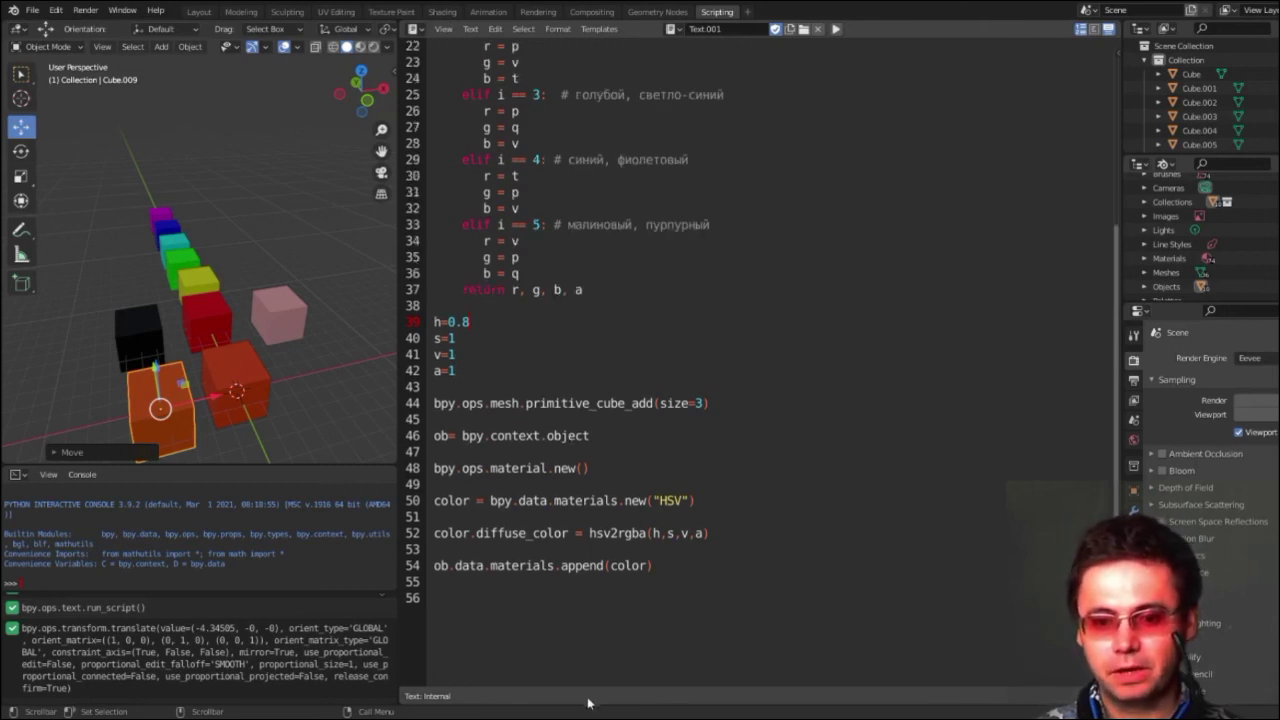